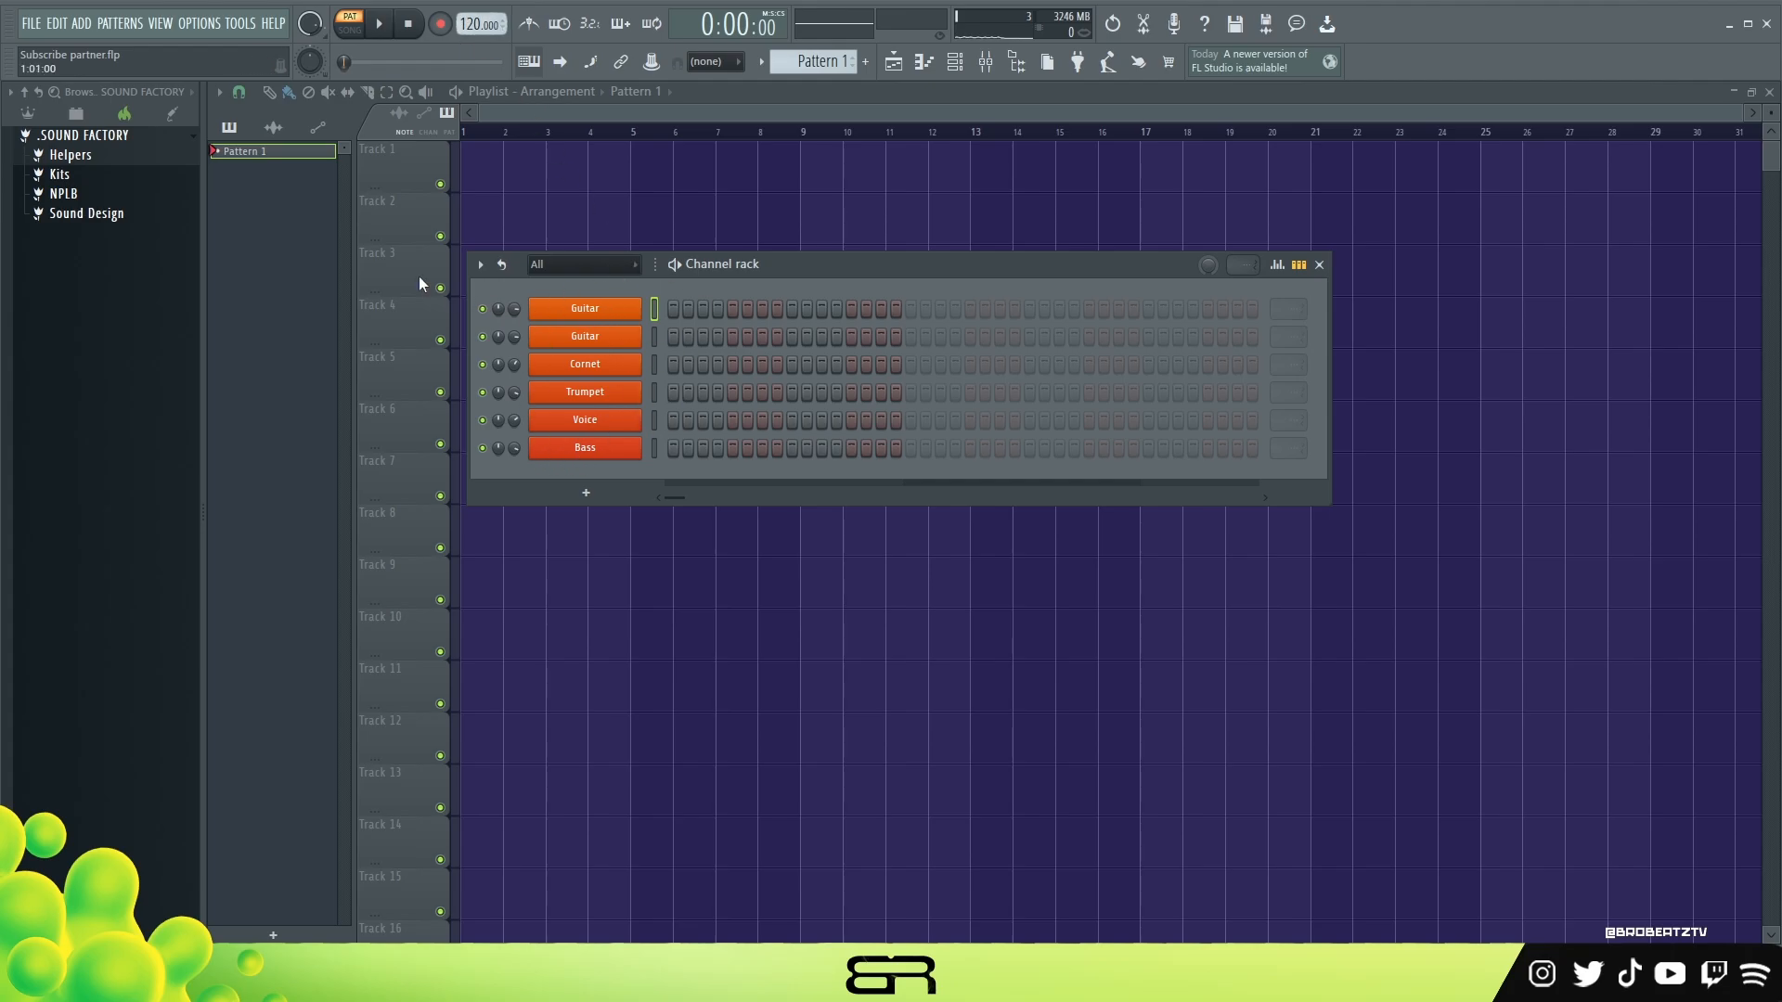
Load the Harmonic Minor scale from Helpers > Midi Scales v1 > Unpopular Scales as the first channel, then collapse the Helpers folder.
{"action": "left_click", "coordinate": [131, 158]}
{"action": "left_click", "coordinate": [119, 193]}
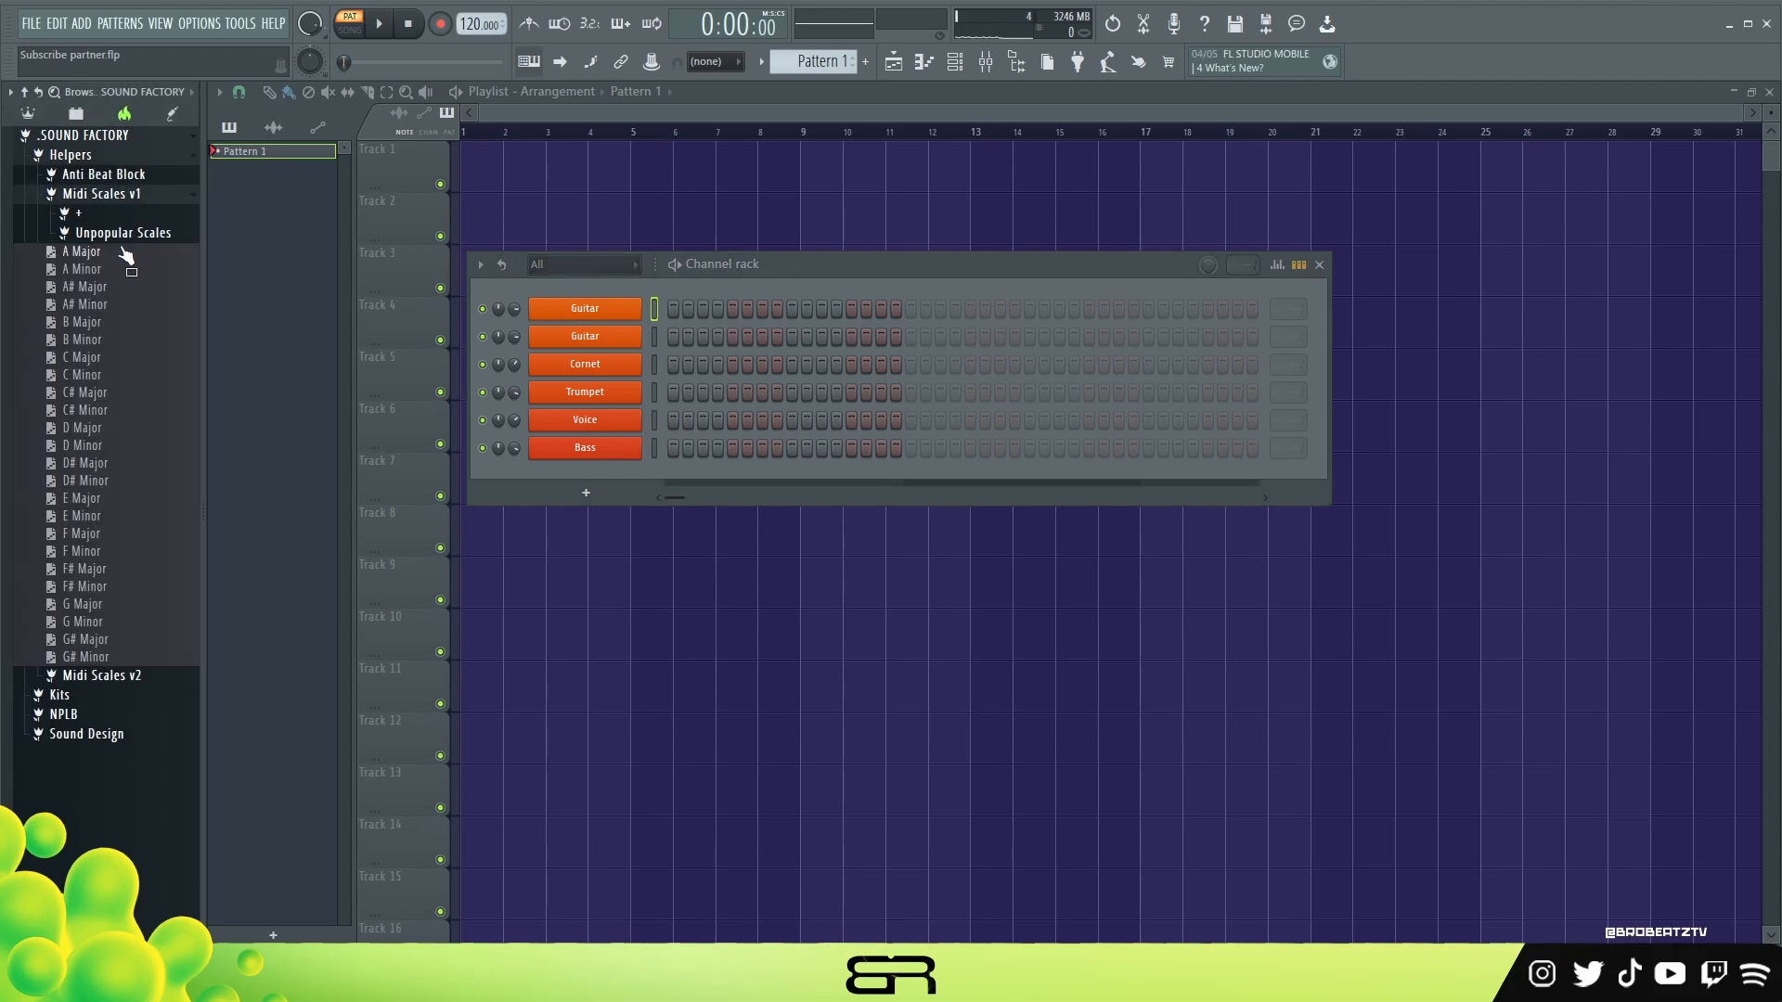
{"action": "left_click", "coordinate": [129, 237]}
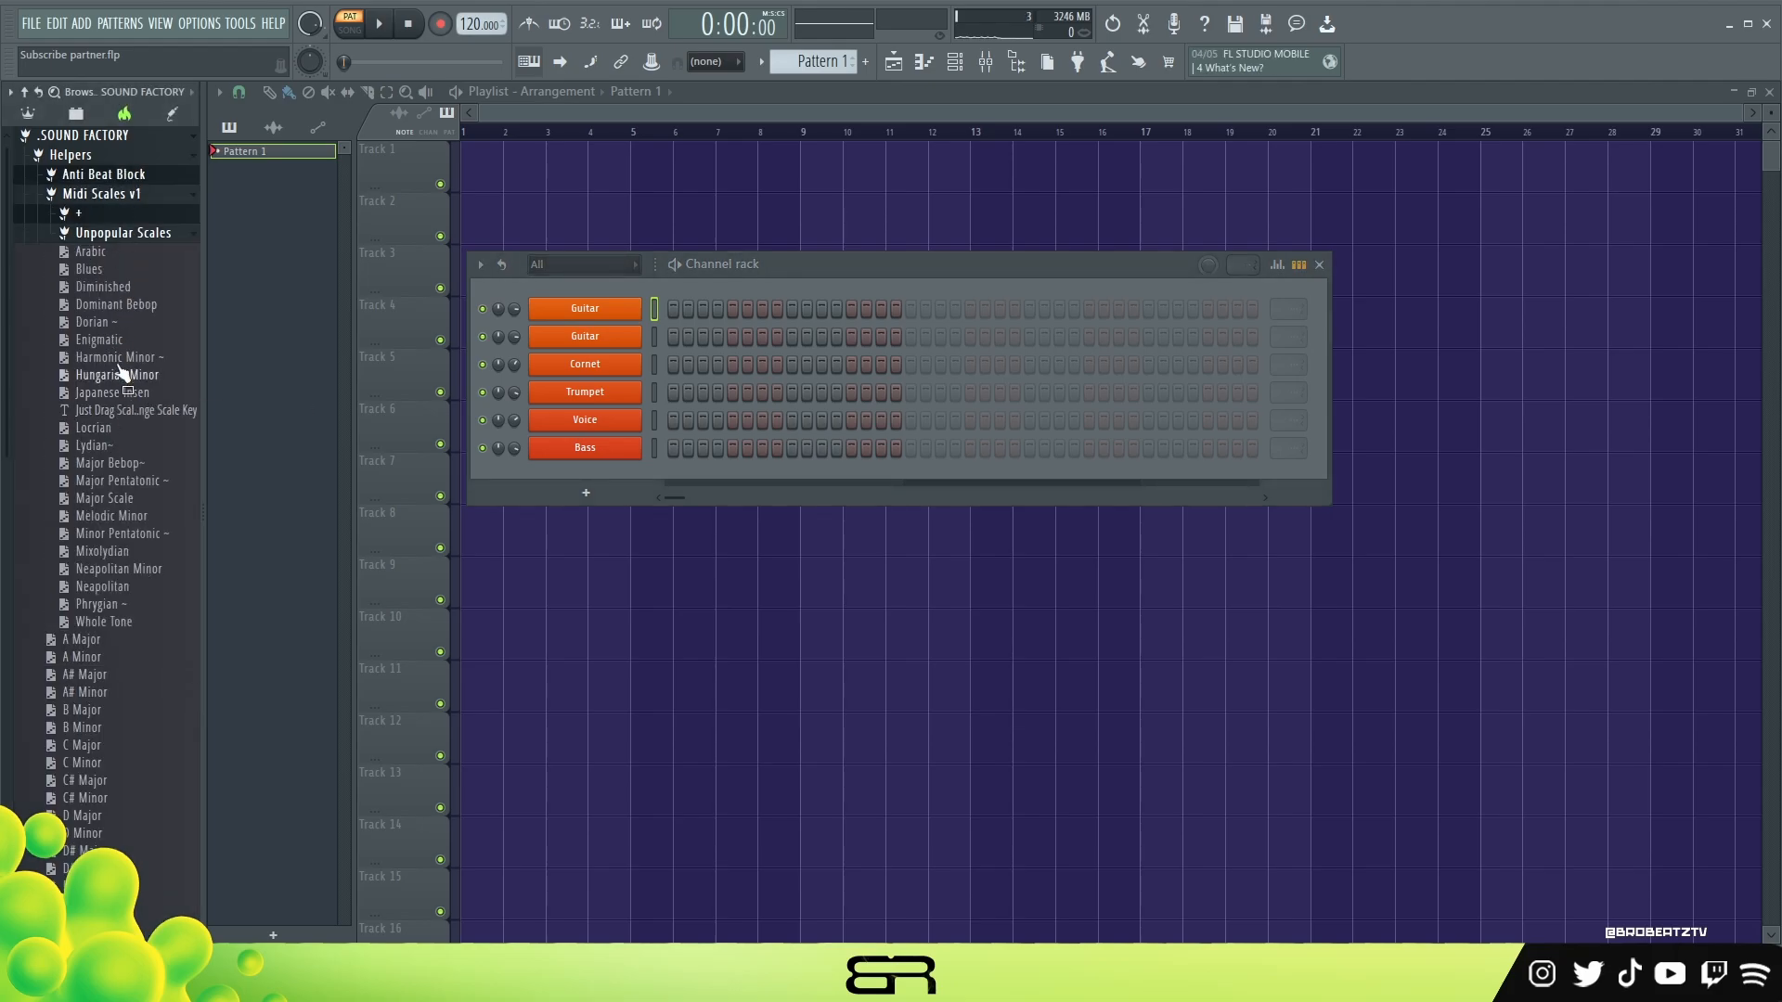
{"action": "left_click_drag", "start_coordinate": [112, 358], "coordinate": [614, 288]}
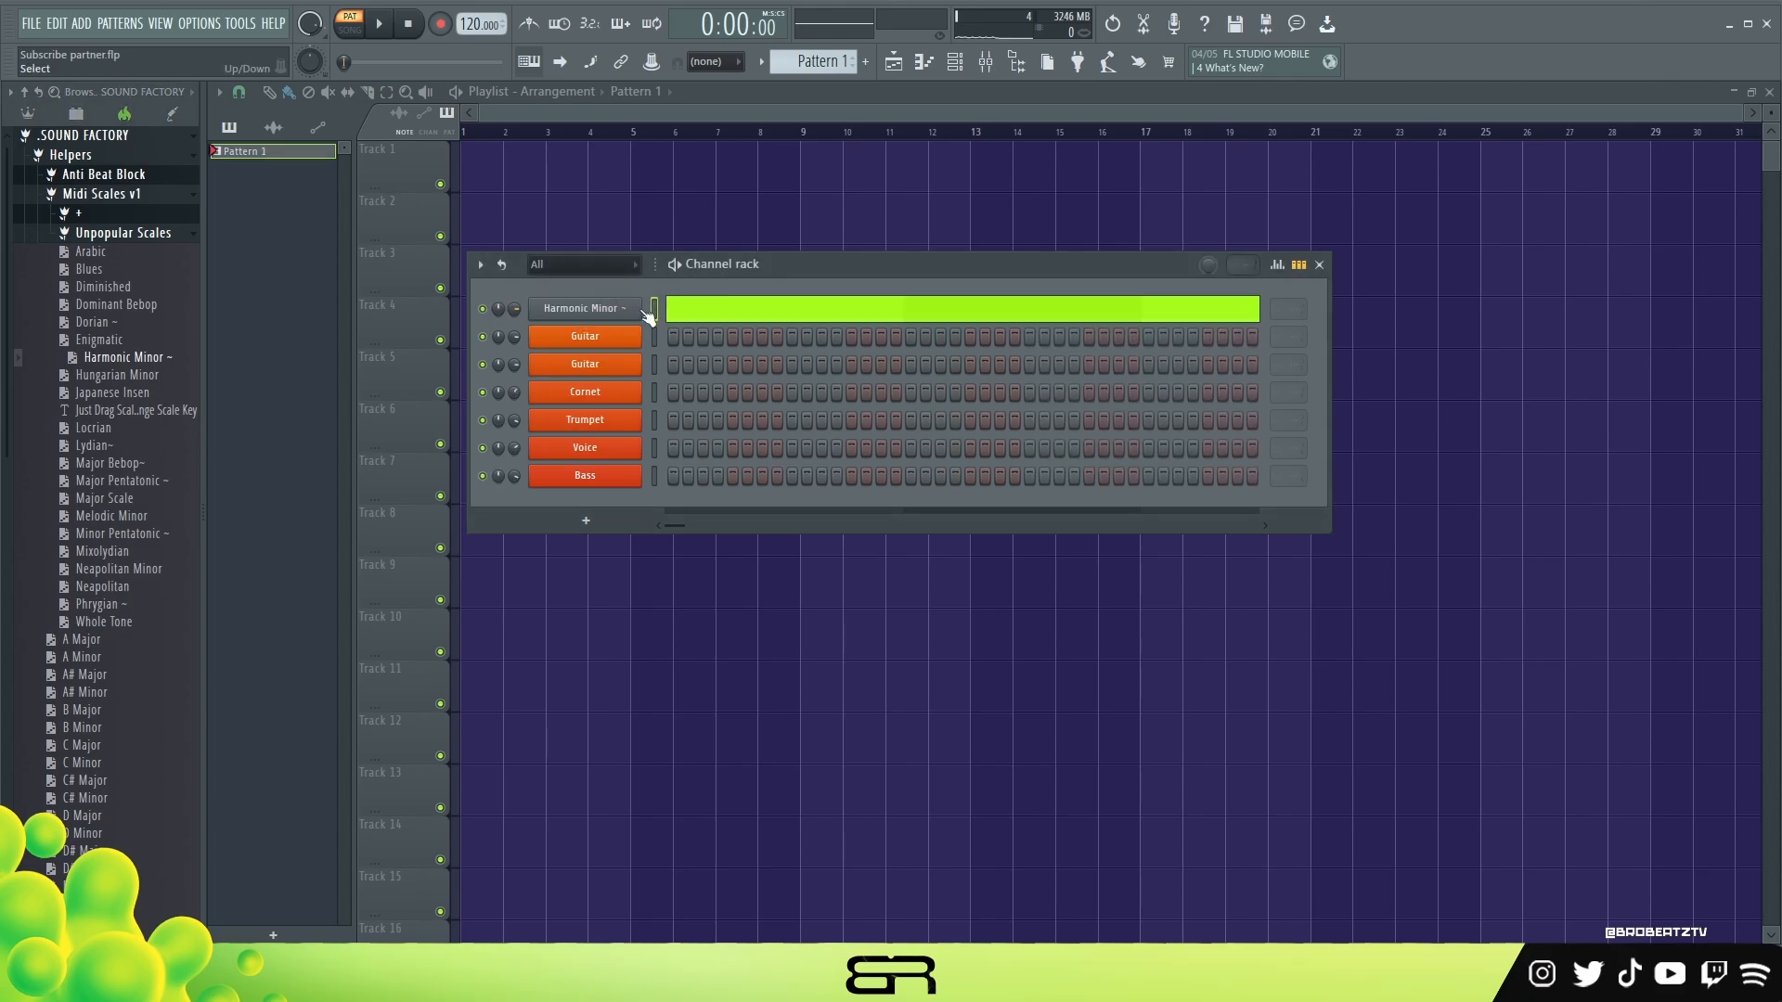
{"action": "left_click", "coordinate": [115, 154]}
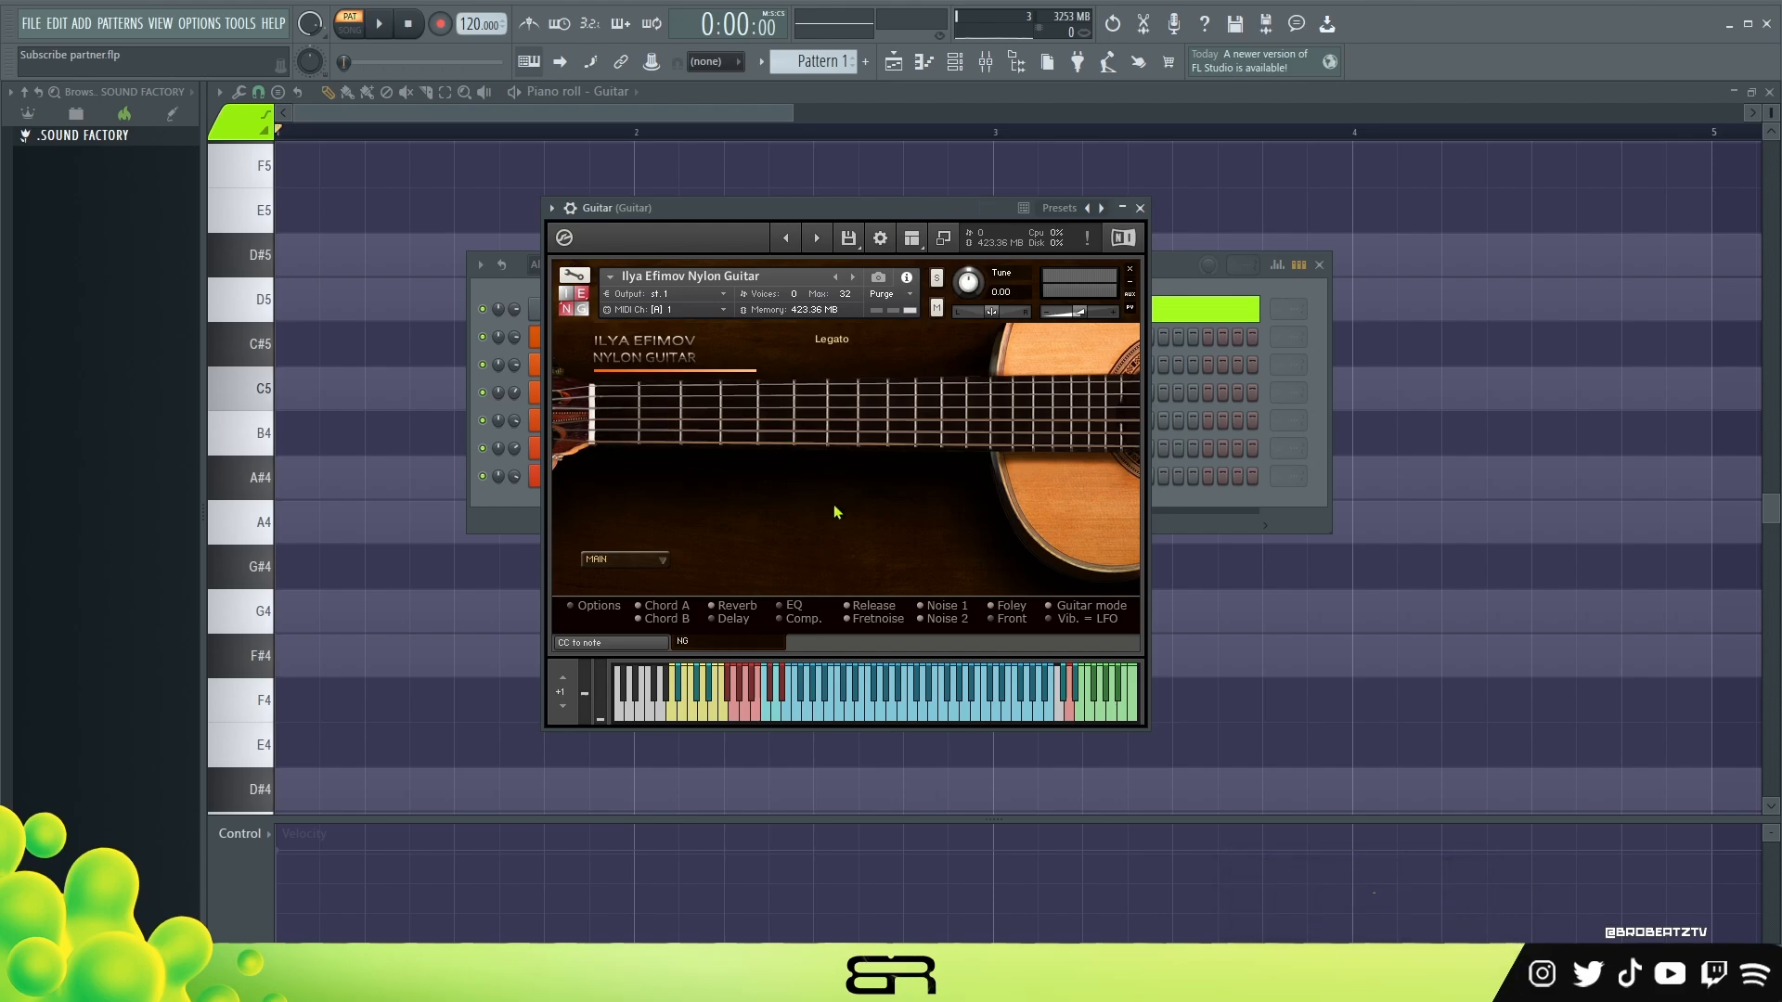
Close the guitar instrument window and change the snap resolution of its piano roll.
{"action": "right_click", "coordinate": [416, 548]}
{"action": "scroll", "coordinate": [449, 530], "scroll_direction": "down", "scroll_amount": 8}
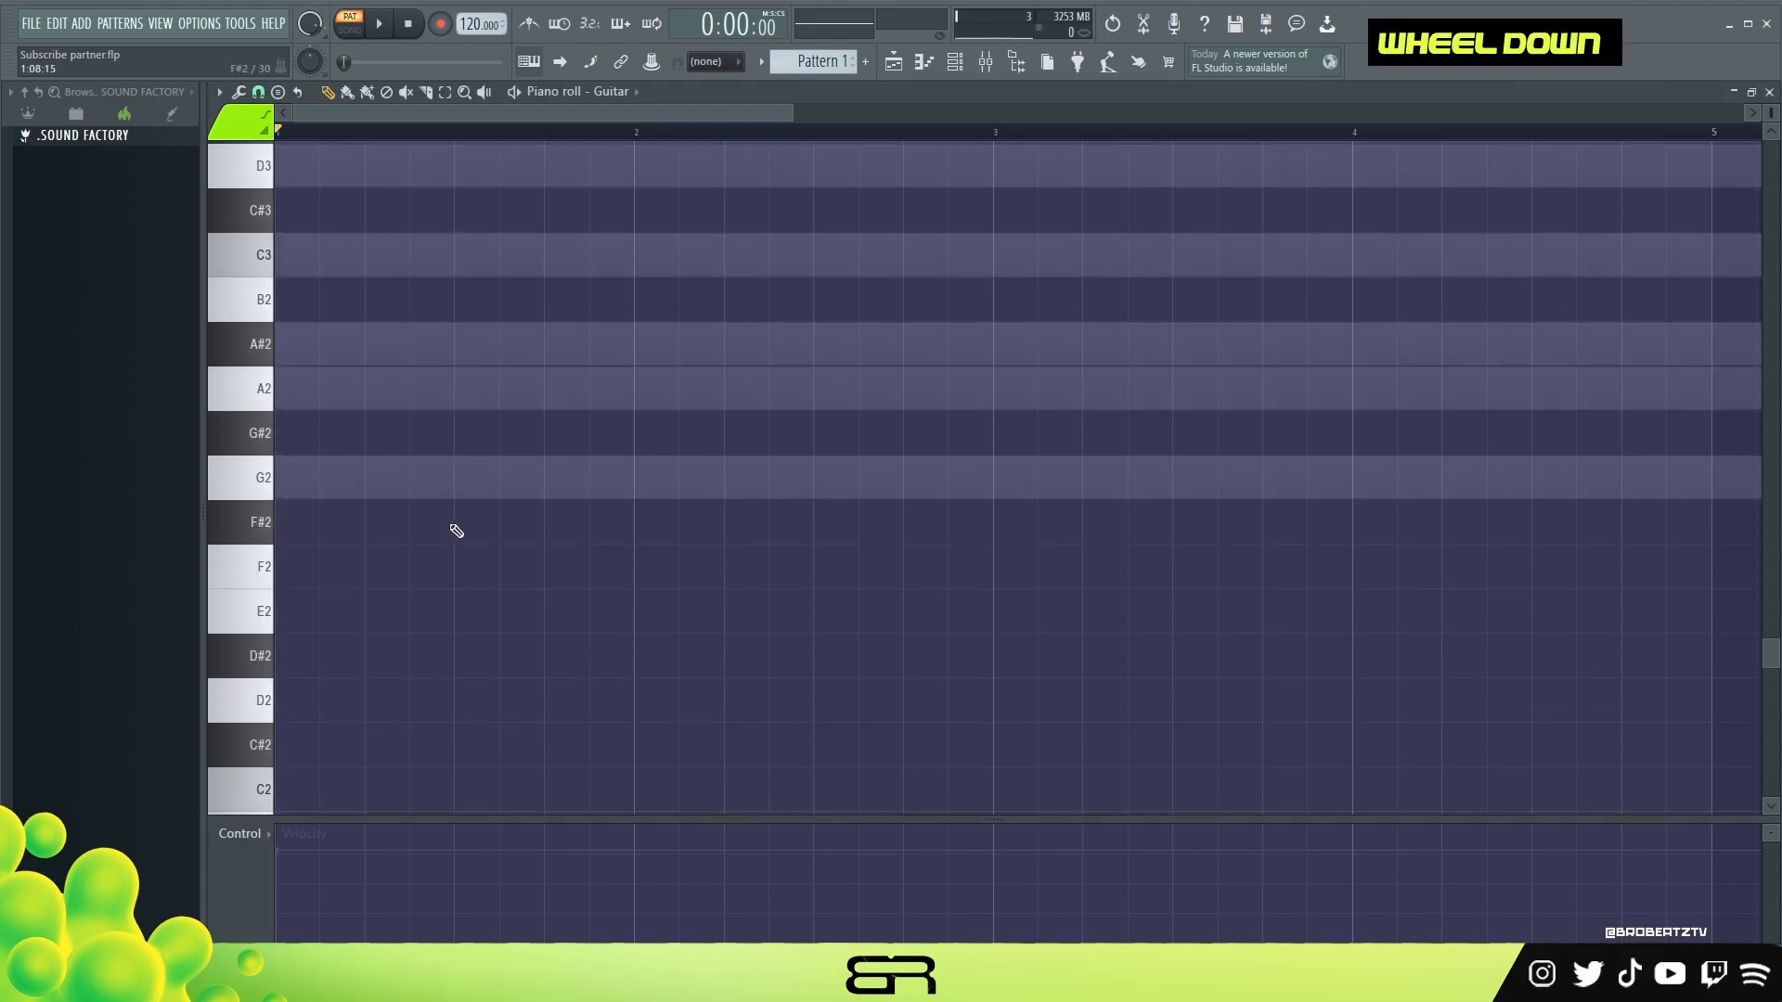
{"action": "scroll", "coordinate": [456, 530], "scroll_direction": "up", "scroll_amount": 5}
{"action": "scroll", "coordinate": [463, 523], "scroll_direction": "up", "scroll_amount": 1}
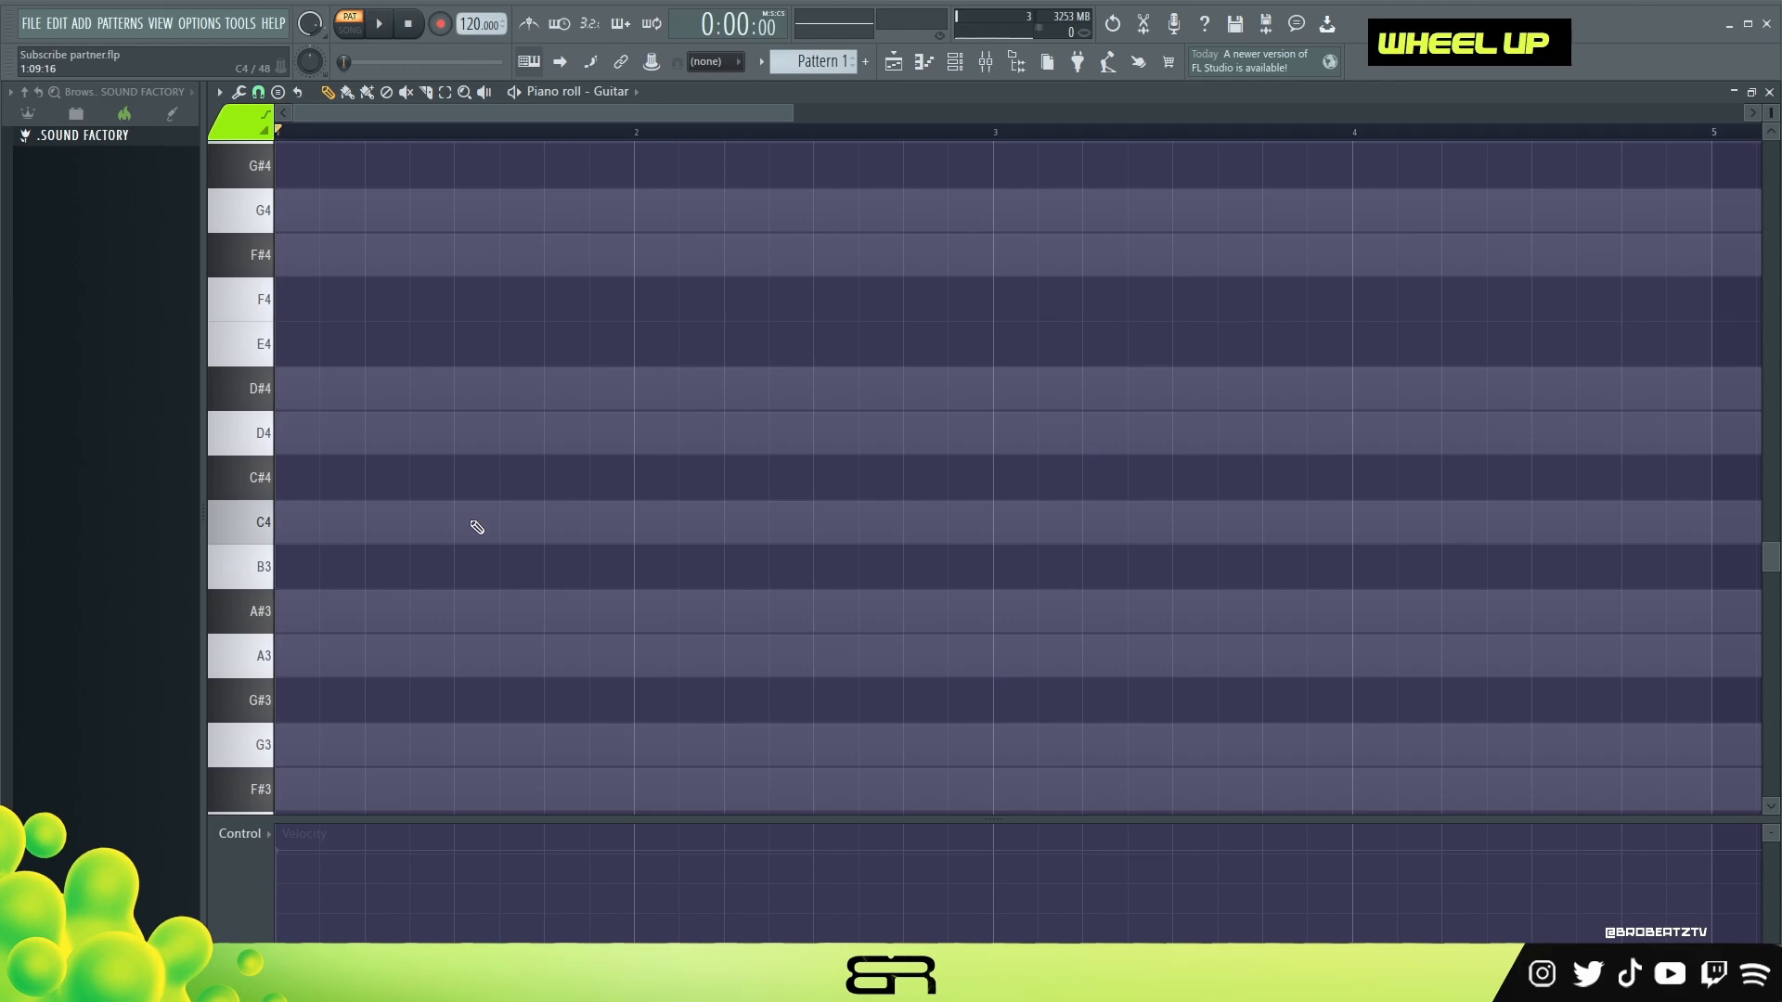
{"action": "scroll", "coordinate": [377, 596], "scroll_direction": "down", "scroll_amount": 3}
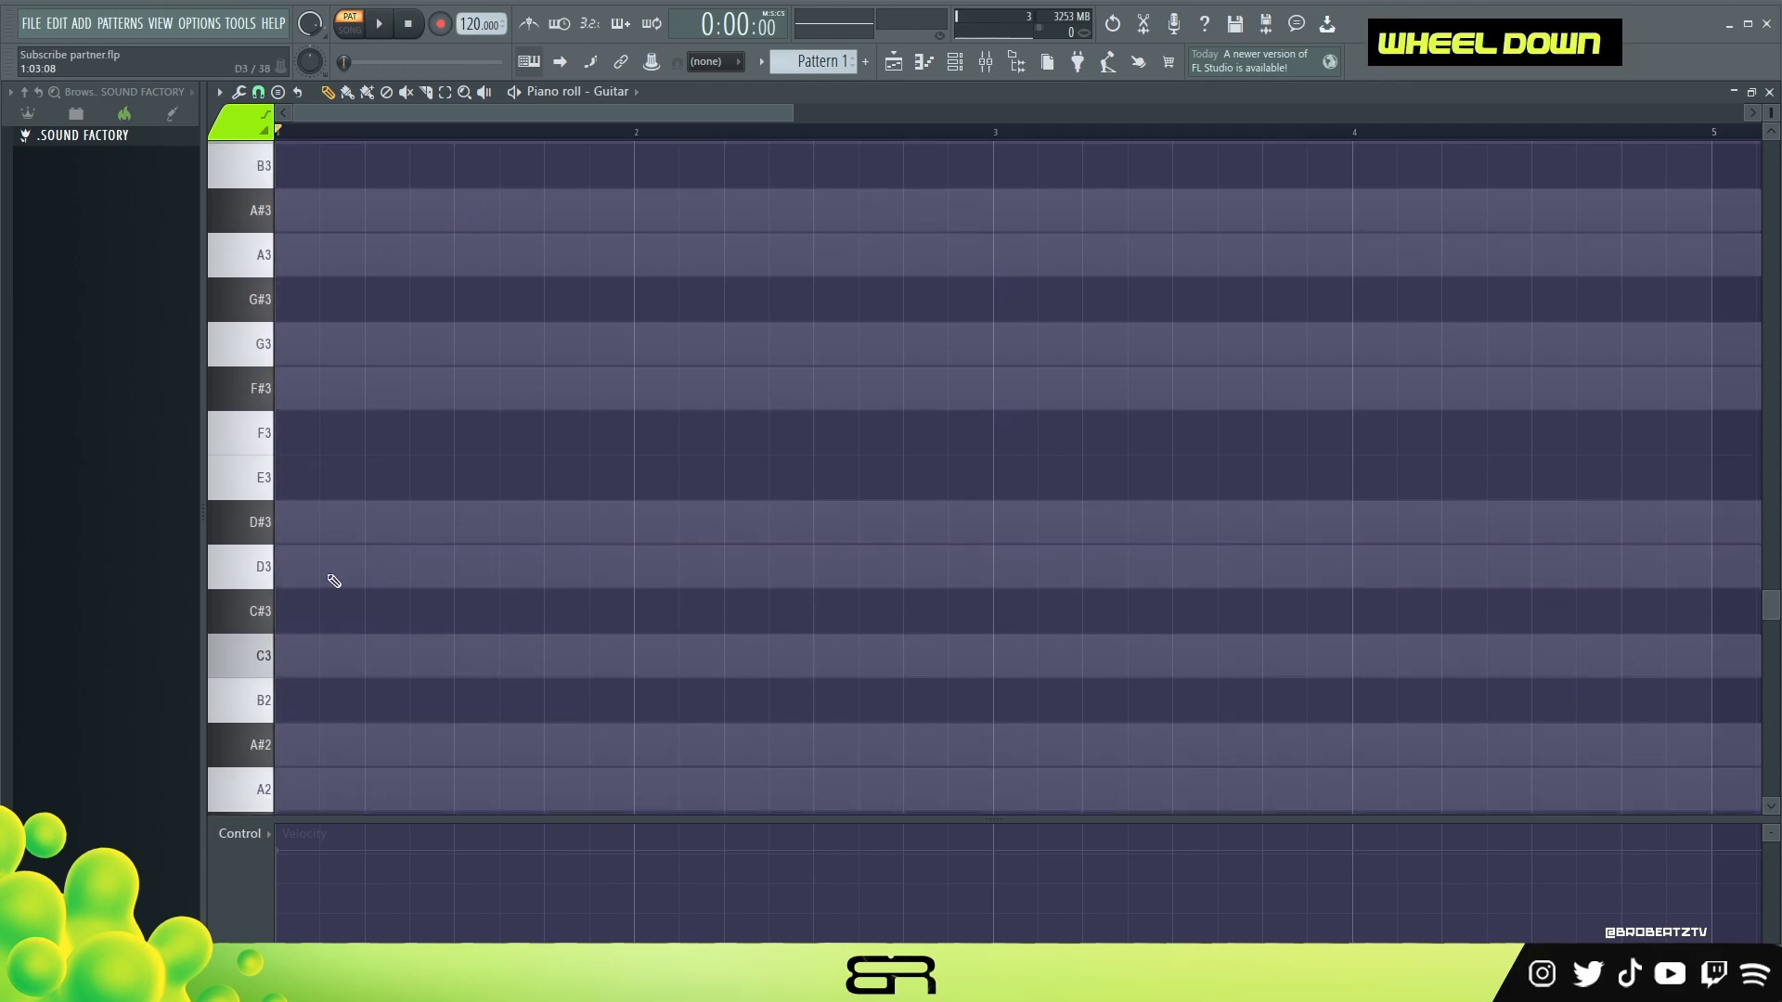
{"action": "scroll", "coordinate": [336, 581], "scroll_direction": "down", "scroll_amount": 1}
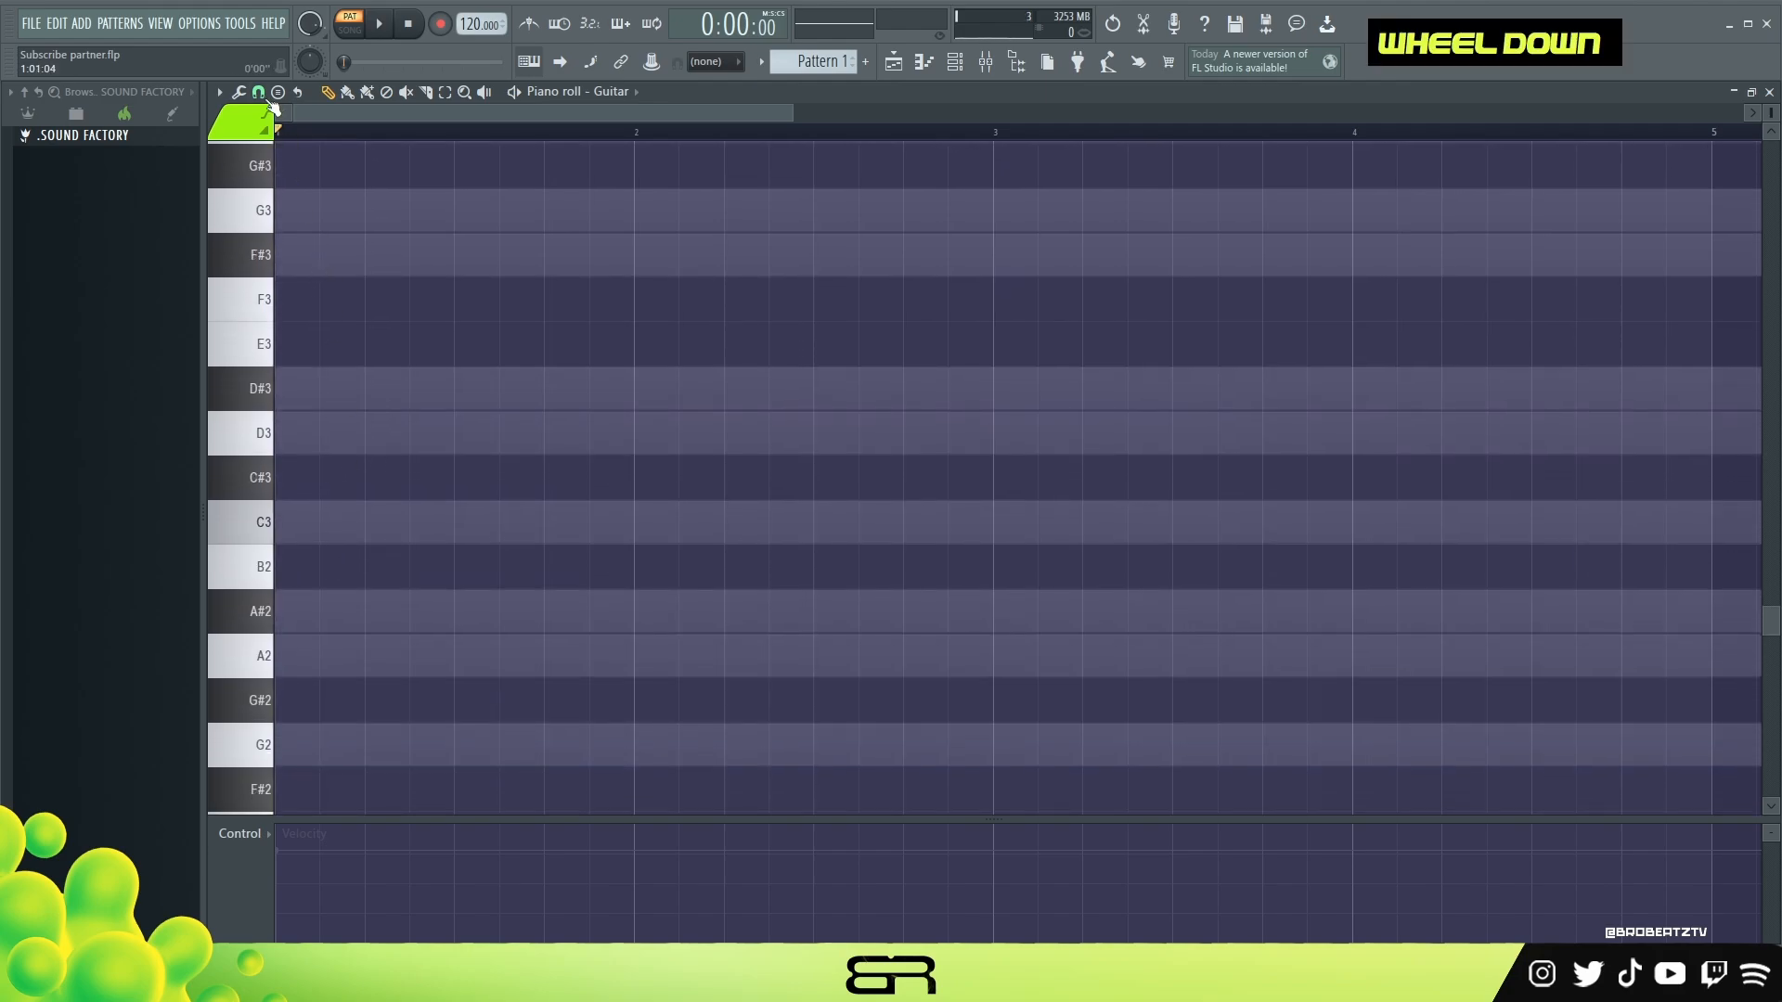
{"action": "left_click", "coordinate": [258, 91]}
{"action": "left_click", "coordinate": [286, 325]}
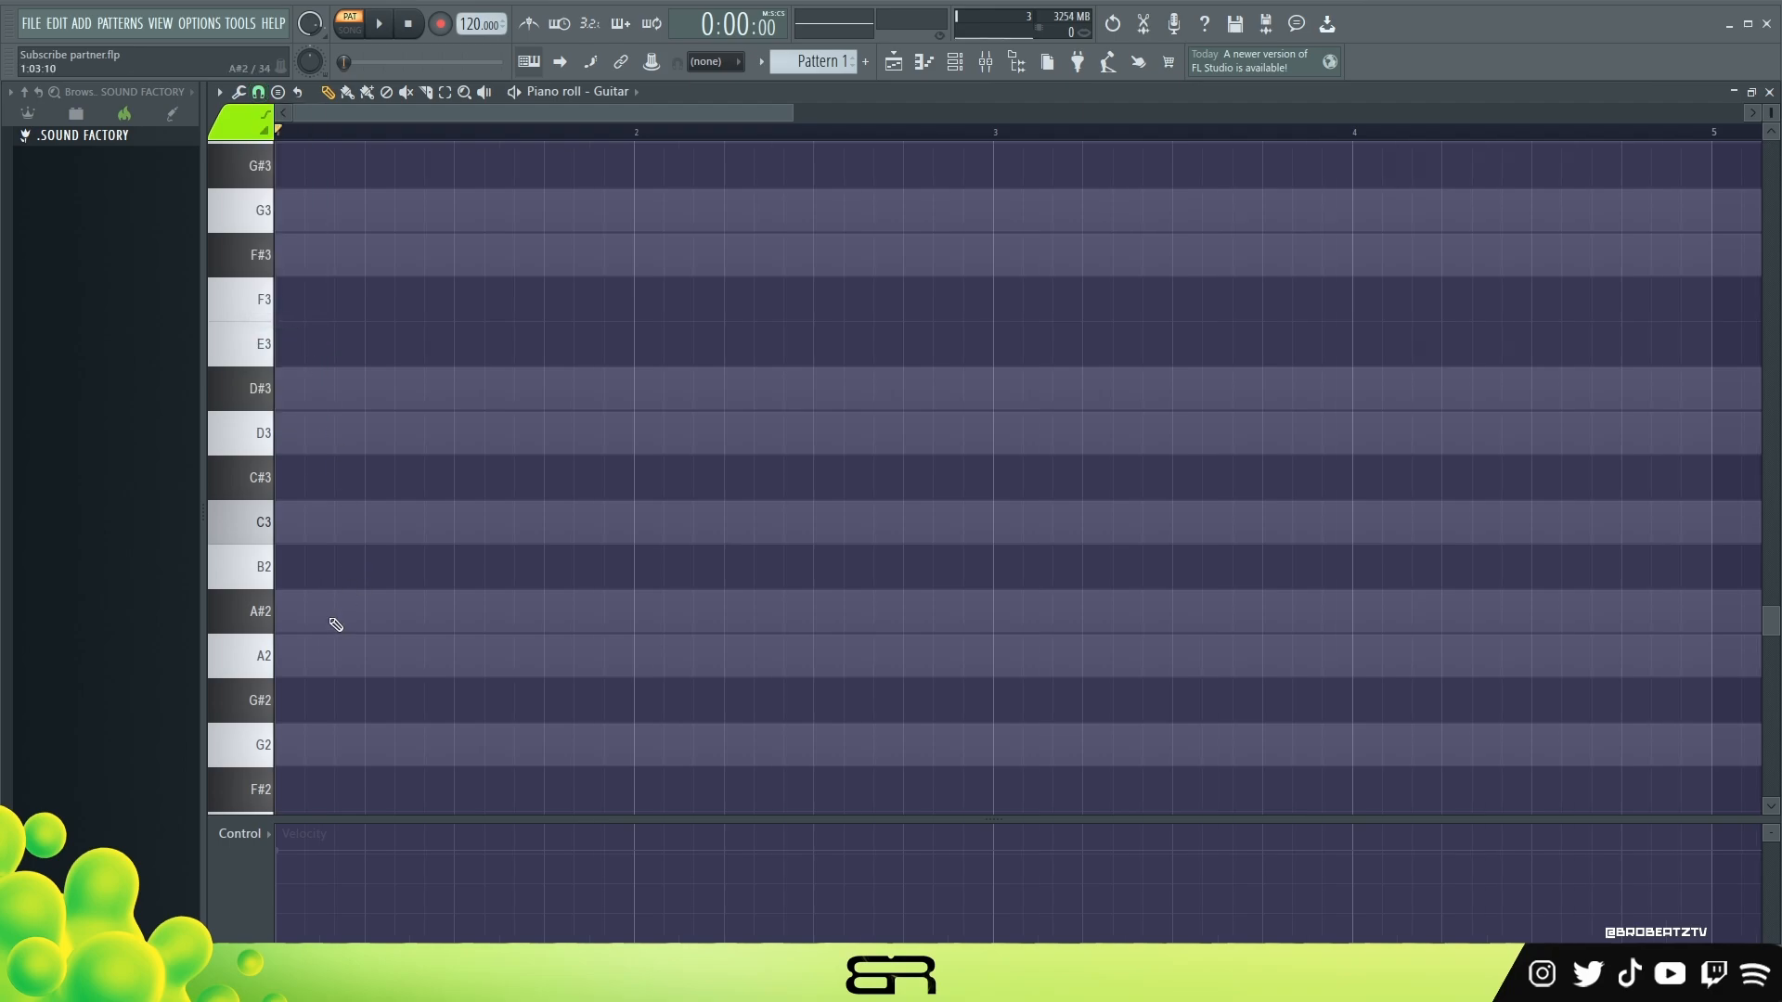
Add a short G4 note at the start of bar 1 and copy it one octave up to G5.
{"action": "scroll", "coordinate": [336, 625], "scroll_direction": "up", "scroll_amount": 3}
{"action": "scroll", "coordinate": [342, 577], "scroll_direction": "up", "scroll_amount": 2}
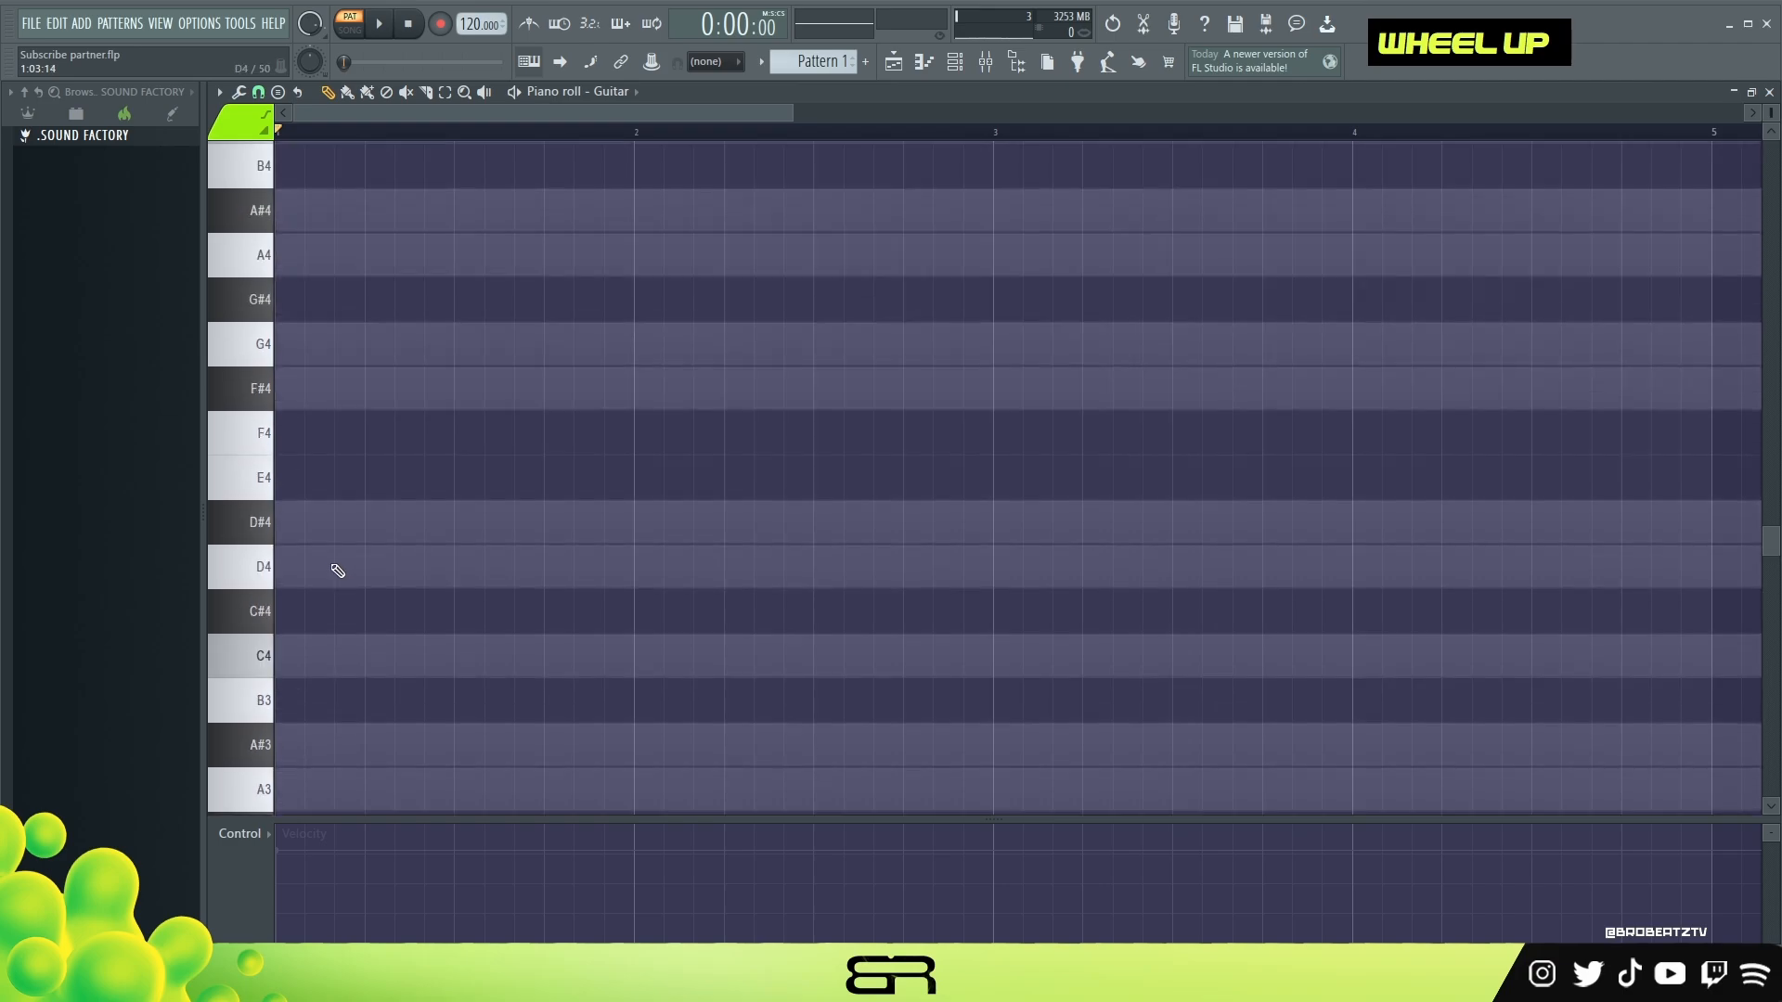
{"action": "scroll", "coordinate": [297, 492], "scroll_direction": "up", "scroll_amount": 2}
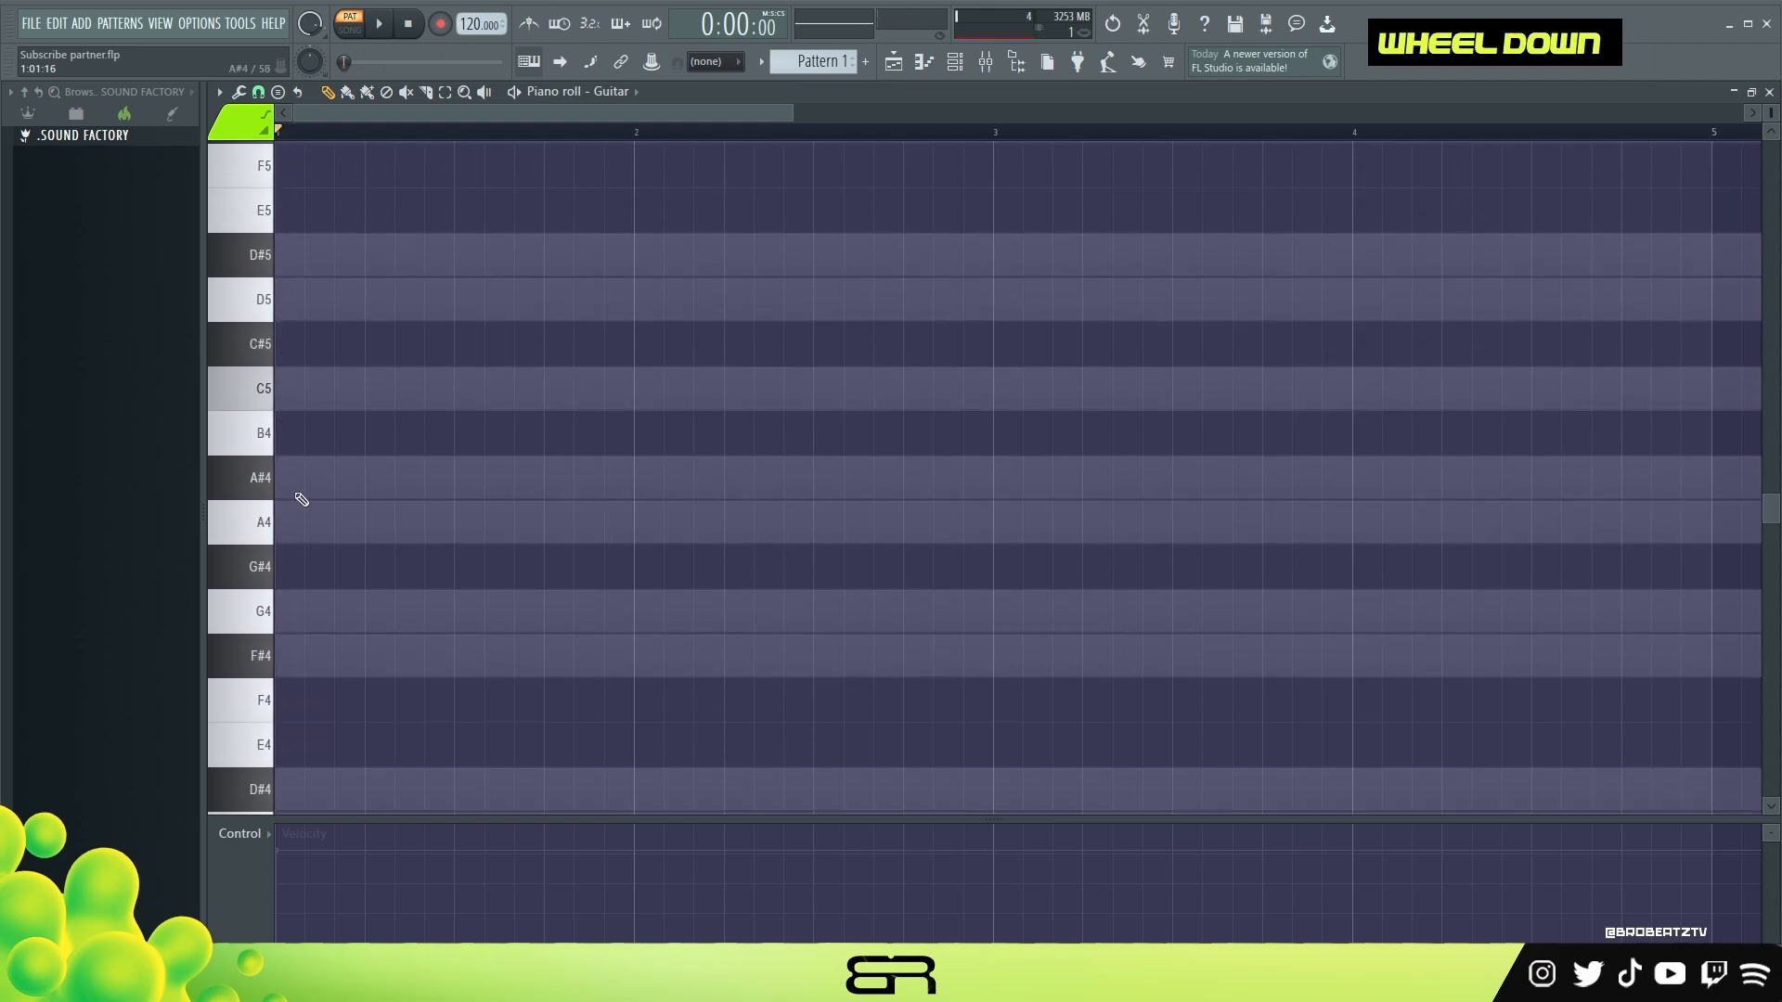
{"action": "left_click", "coordinate": [310, 611]}
{"action": "left_click", "coordinate": [310, 610], "text": "ctrl"}
{"action": "mouse_move", "coordinate": [310, 611]}
{"action": "left_mouse_down"}
{"action": "mouse_move", "coordinate": [370, 611]}
{"action": "mouse_move", "coordinate": [311, 612]}
{"action": "left_mouse_up"}
{"action": "key", "text": "ctrl+Up"}
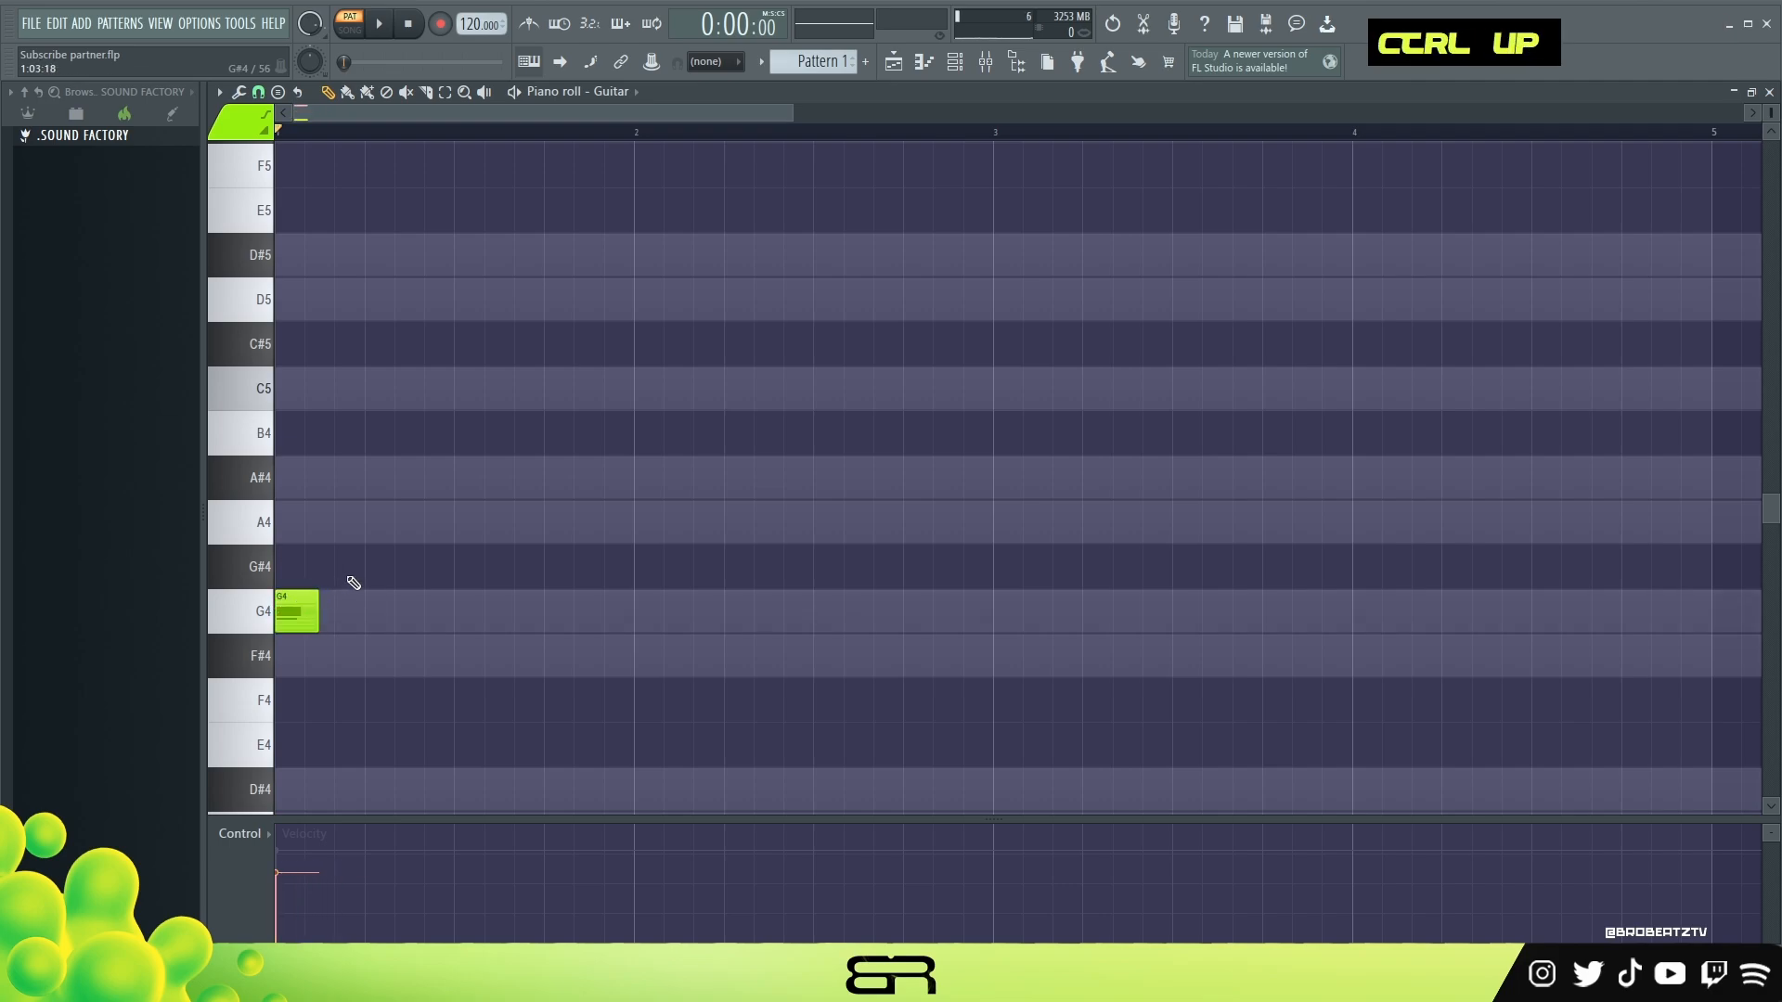
{"action": "scroll", "coordinate": [386, 561], "scroll_direction": "up", "scroll_amount": 3}
{"action": "scroll", "coordinate": [1682, 180], "scroll_direction": "down", "scroll_amount": 1}
{"action": "scroll", "coordinate": [1772, 113], "scroll_direction": "down", "scroll_amount": 2}
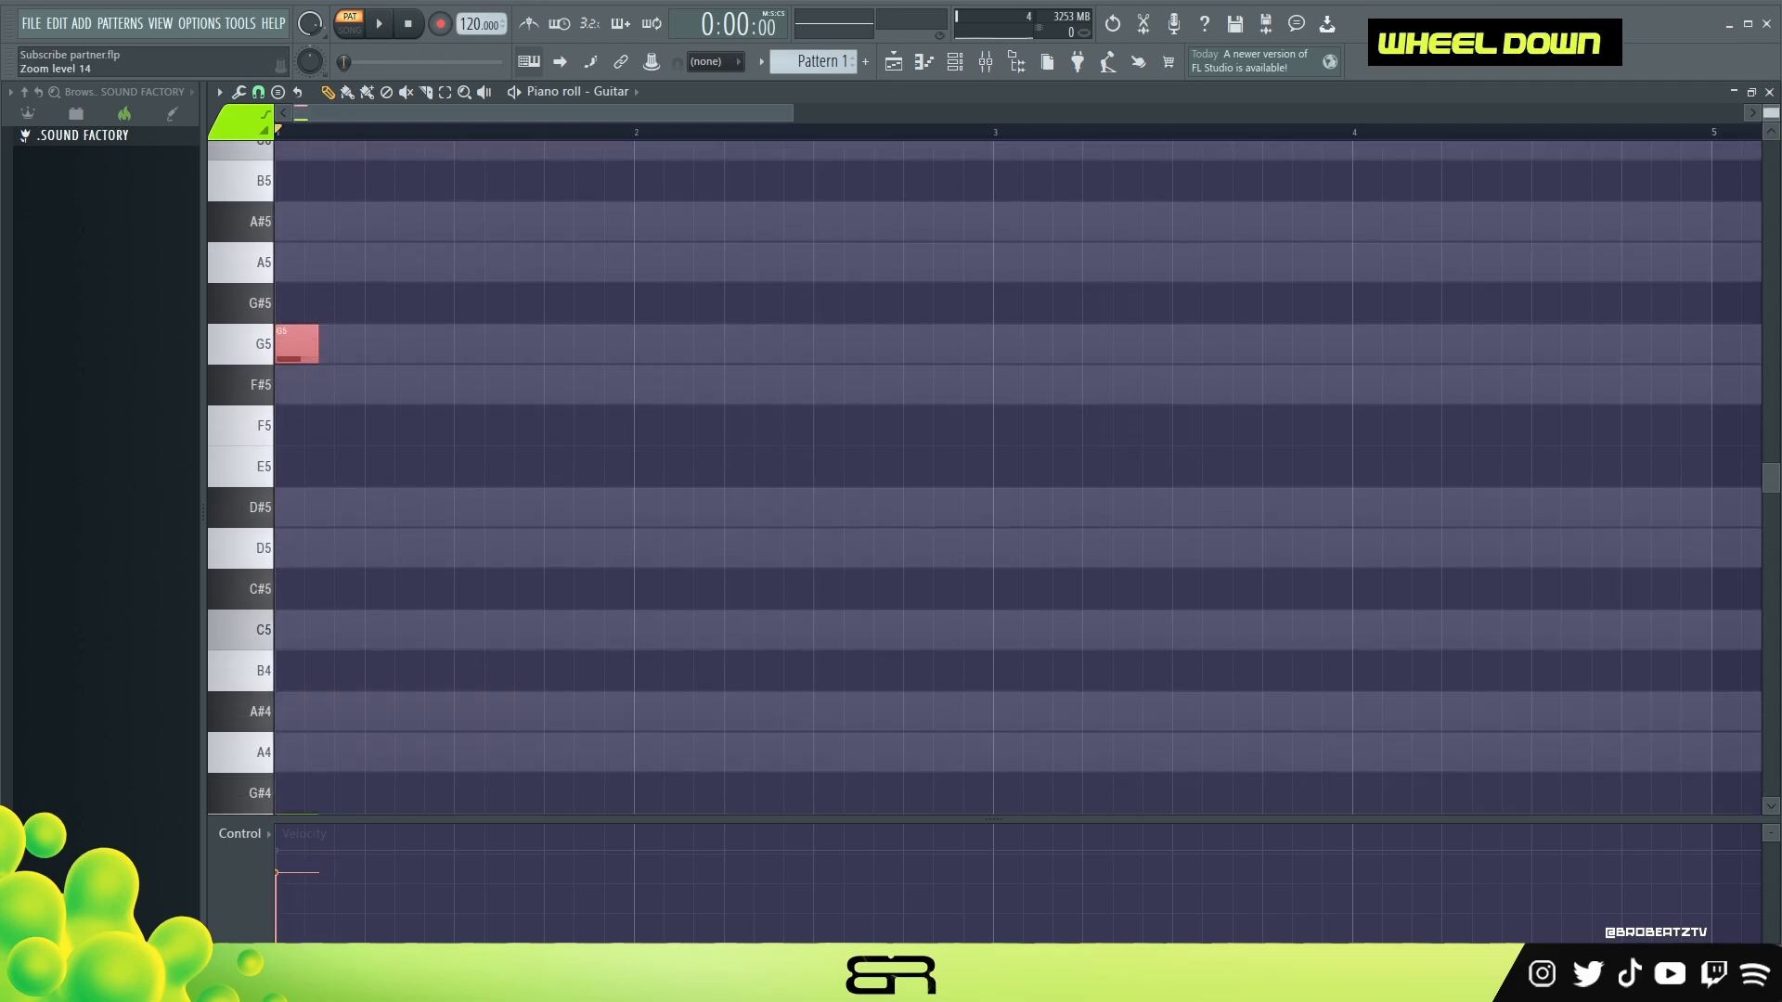
{"action": "scroll", "coordinate": [1042, 304], "scroll_direction": "down", "scroll_amount": 3}
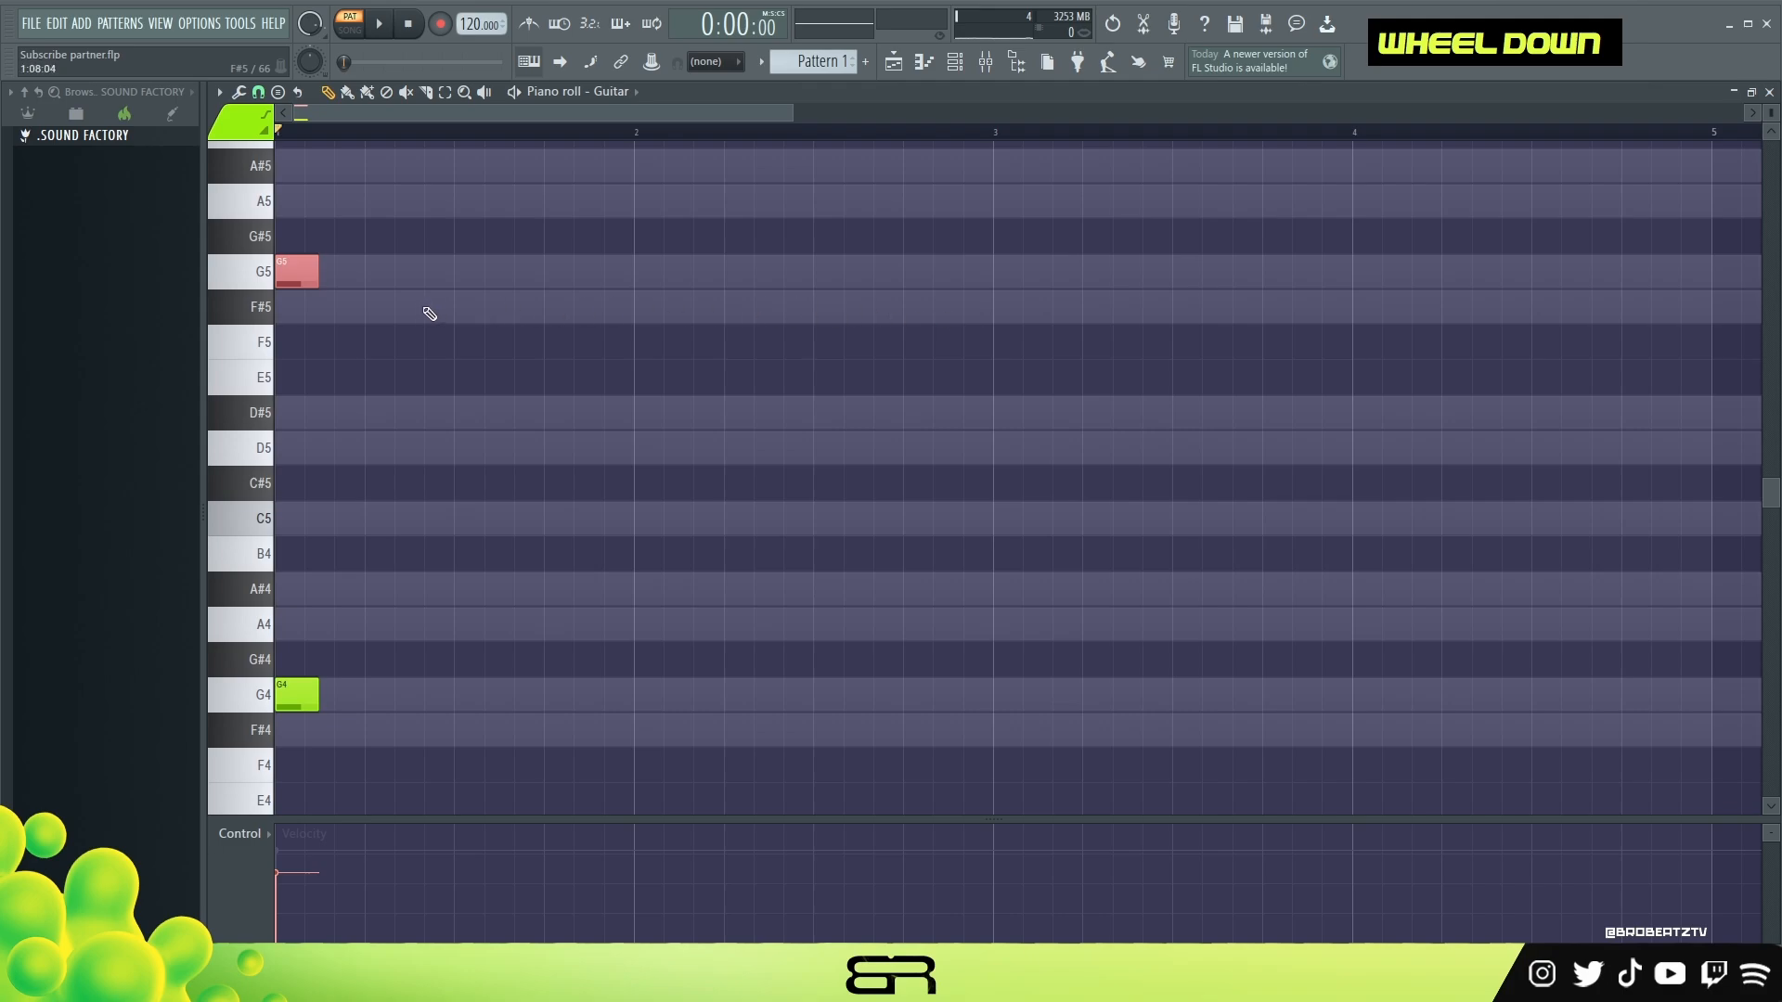
{"action": "key", "text": "ctrl"}
Lengthen the G4 note to one beat and duplicate it end to end until eight notes fill bars 1 and 2.
{"action": "left_click_drag", "start_coordinate": [318, 702], "coordinate": [368, 694]}
{"action": "left_click", "coordinate": [332, 697], "text": "ctrl"}
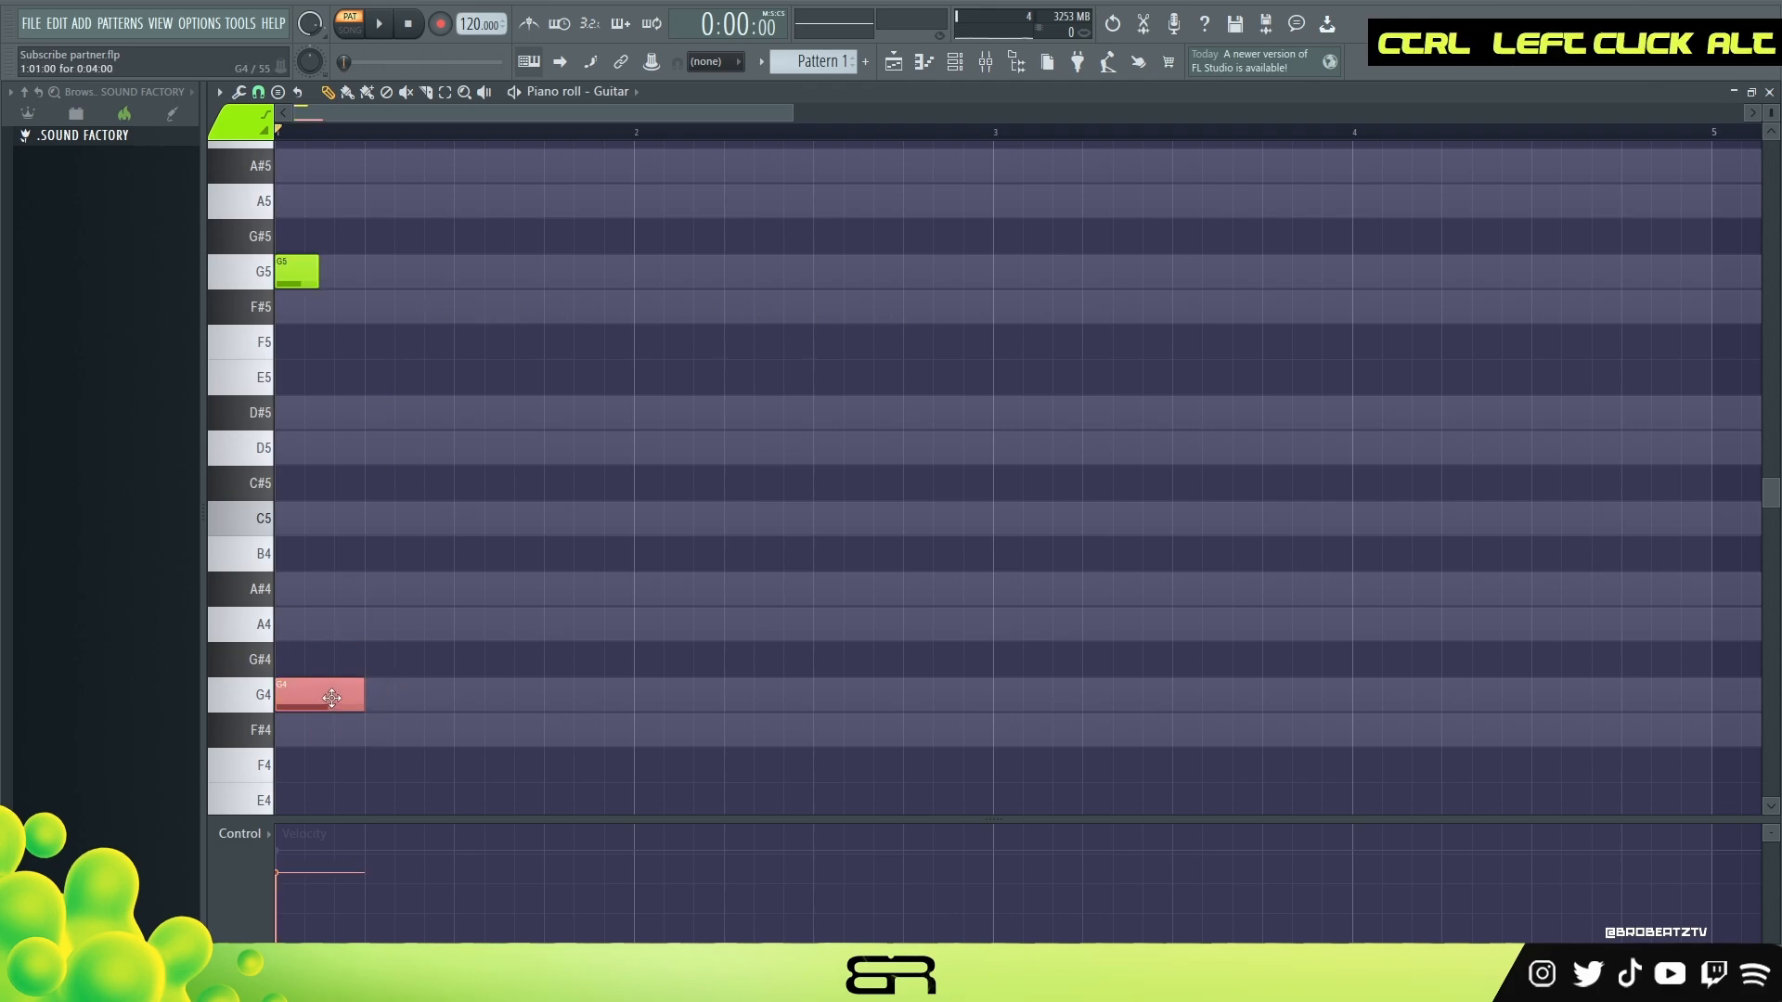
{"action": "key", "text": "shift+Up"}
{"action": "key", "text": "shift+Down"}
{"action": "key", "text": "ctrl+b"}
{"action": "key", "text": "ctrl+b"}
{"action": "key", "text": "ctrl+b"}
{"action": "key", "text": "ctrl+b"}
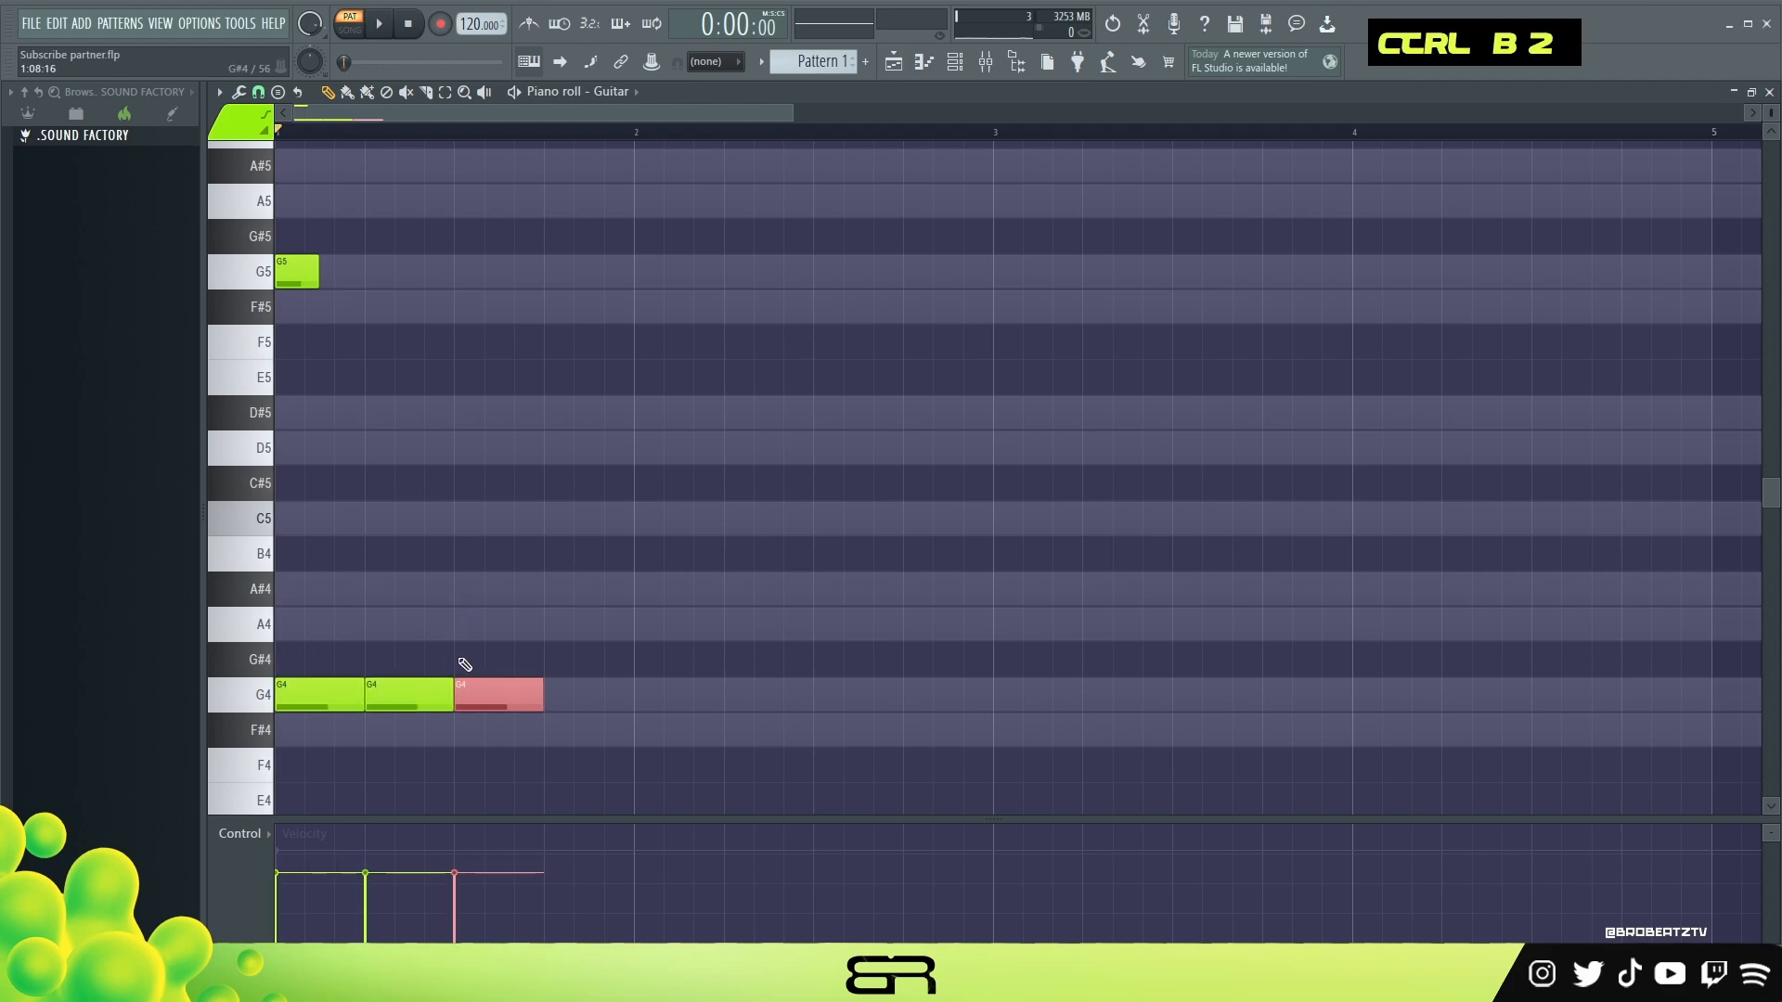
{"action": "key", "text": "ctrl+b"}
{"action": "key", "text": "ctrl+b"}
{"action": "key", "text": "ctrl+b"}
{"action": "right_click", "coordinate": [566, 655]}
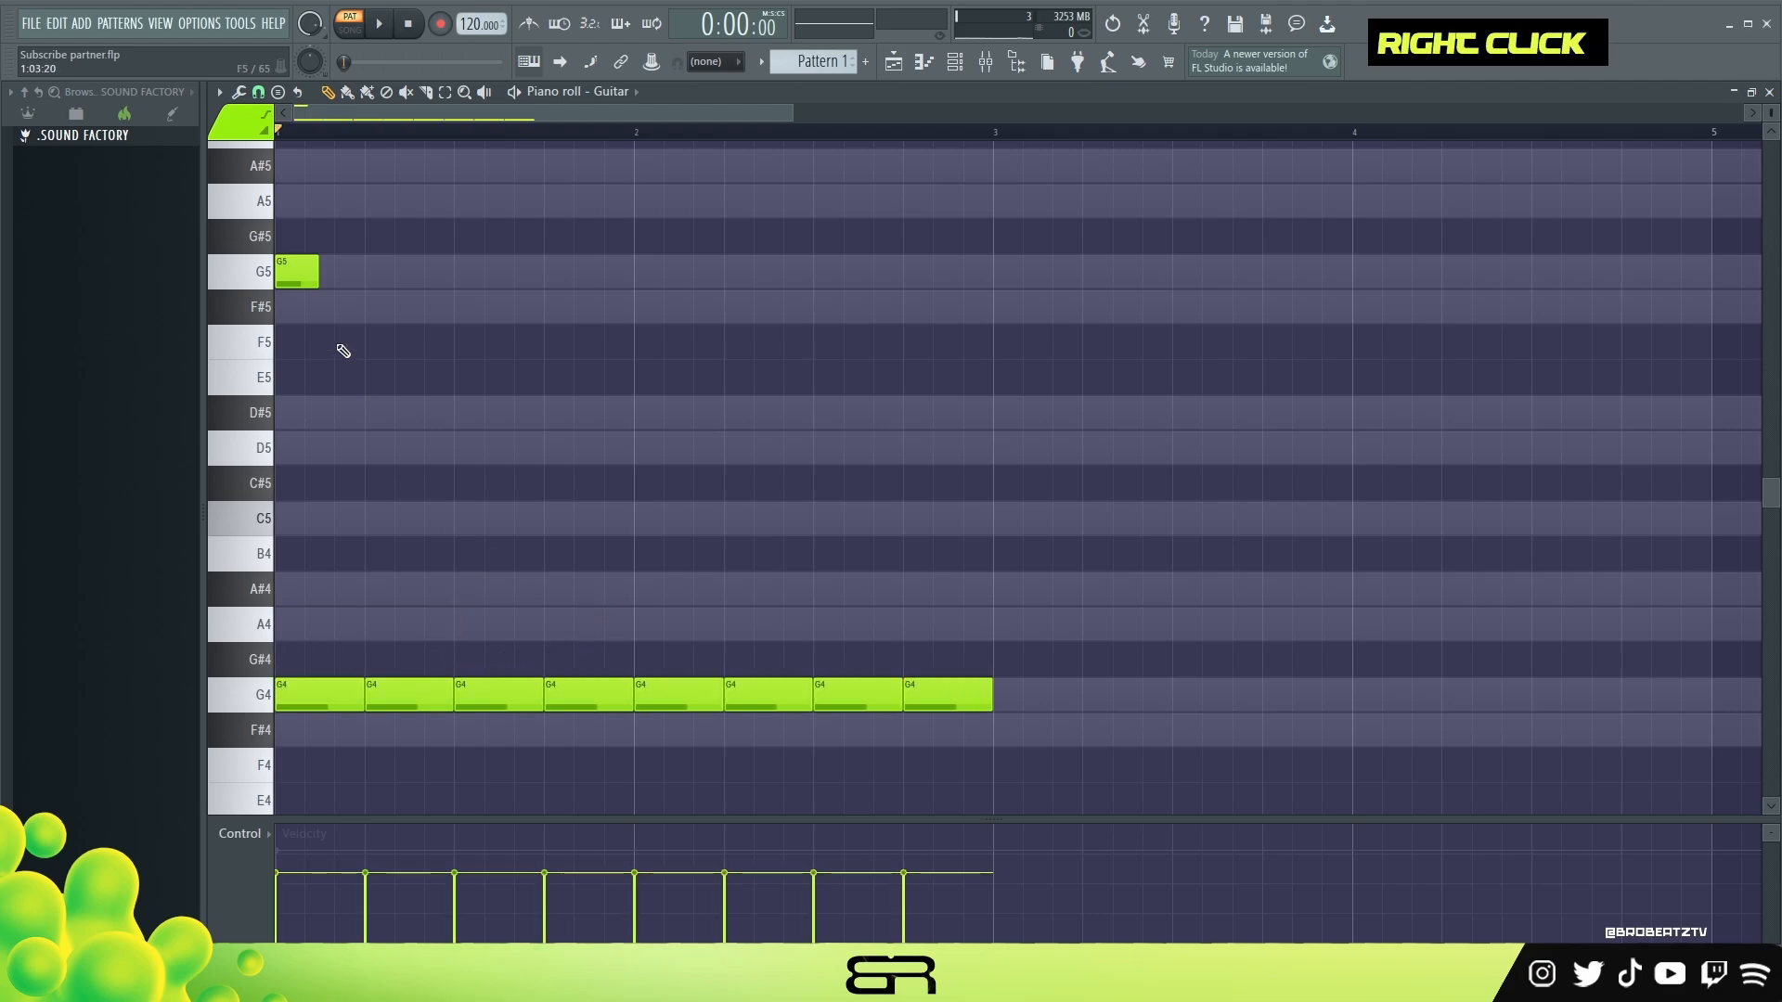
Lengthen the G5 note at the start to six steps and play back the pattern.
{"action": "left_click", "coordinate": [318, 288], "text": "ctrl"}
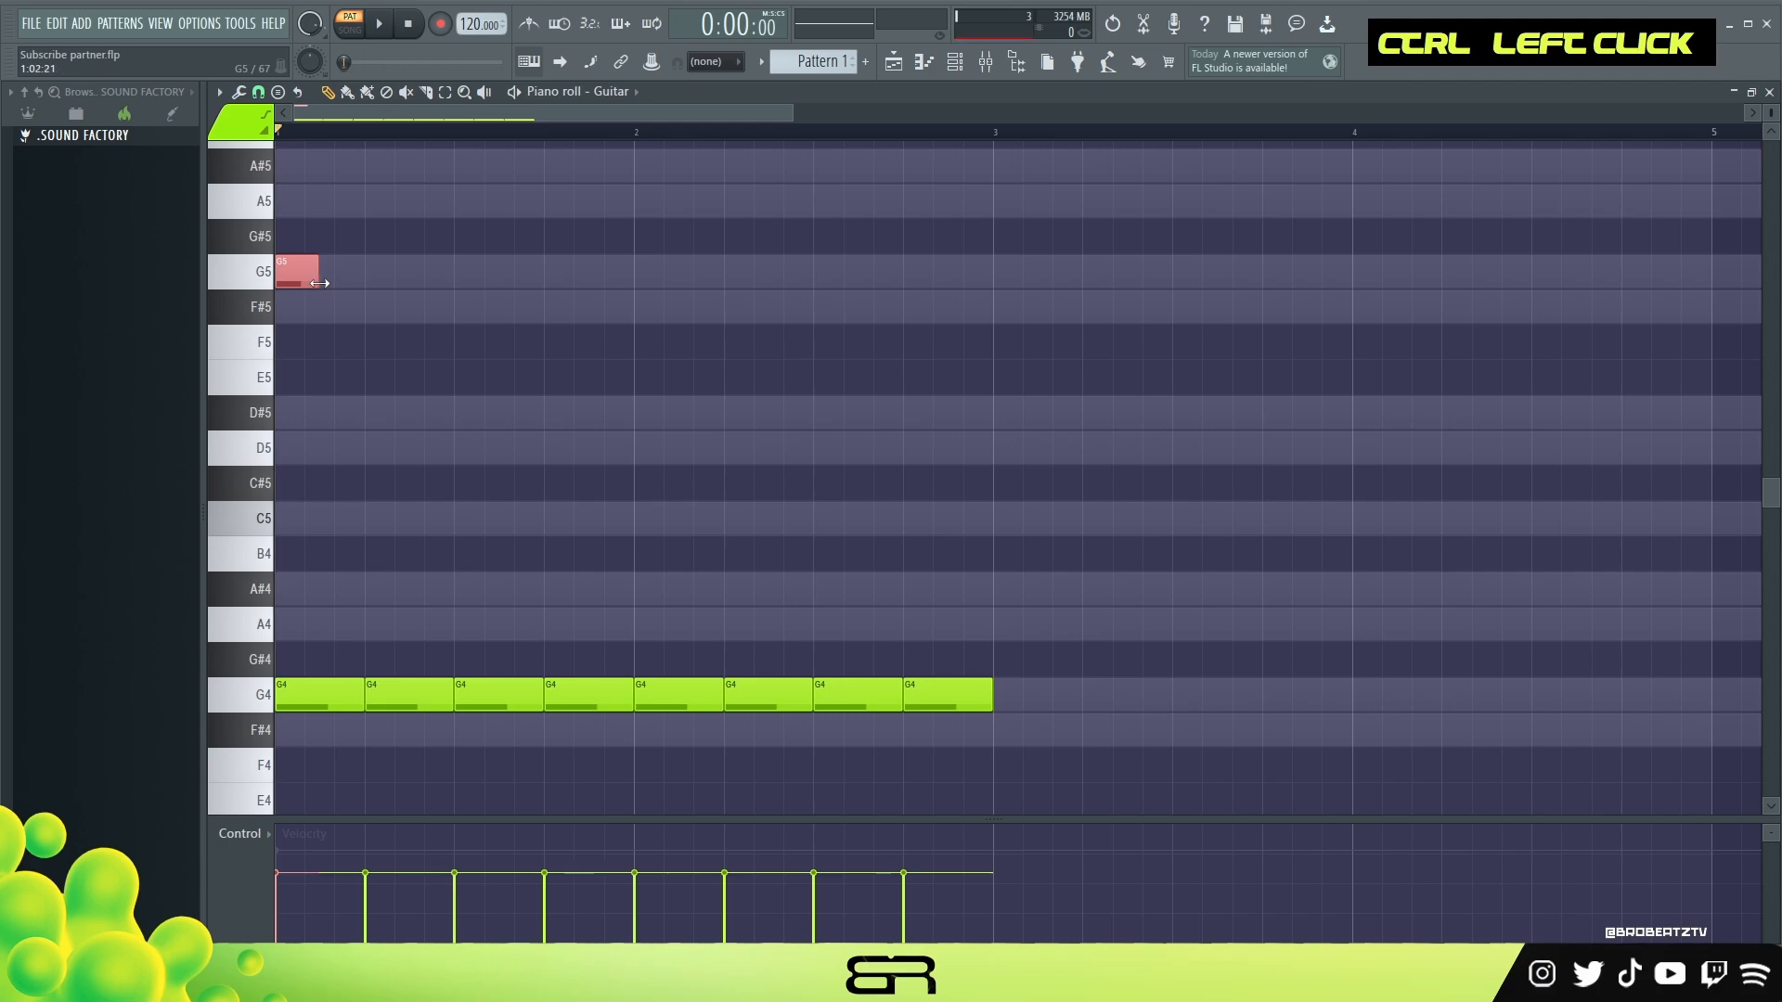
{"action": "left_click_drag", "start_coordinate": [318, 283], "coordinate": [413, 306]}
{"action": "key", "text": "space"}
{"action": "key", "text": "space"}
{"action": "key", "text": "space"}
{"action": "key", "text": "space"}
Stretch the opening G5 note slightly further, to a length of 0:06:14.
{"action": "left_click_drag", "start_coordinate": [1113, 643], "coordinate": [272, 735]}
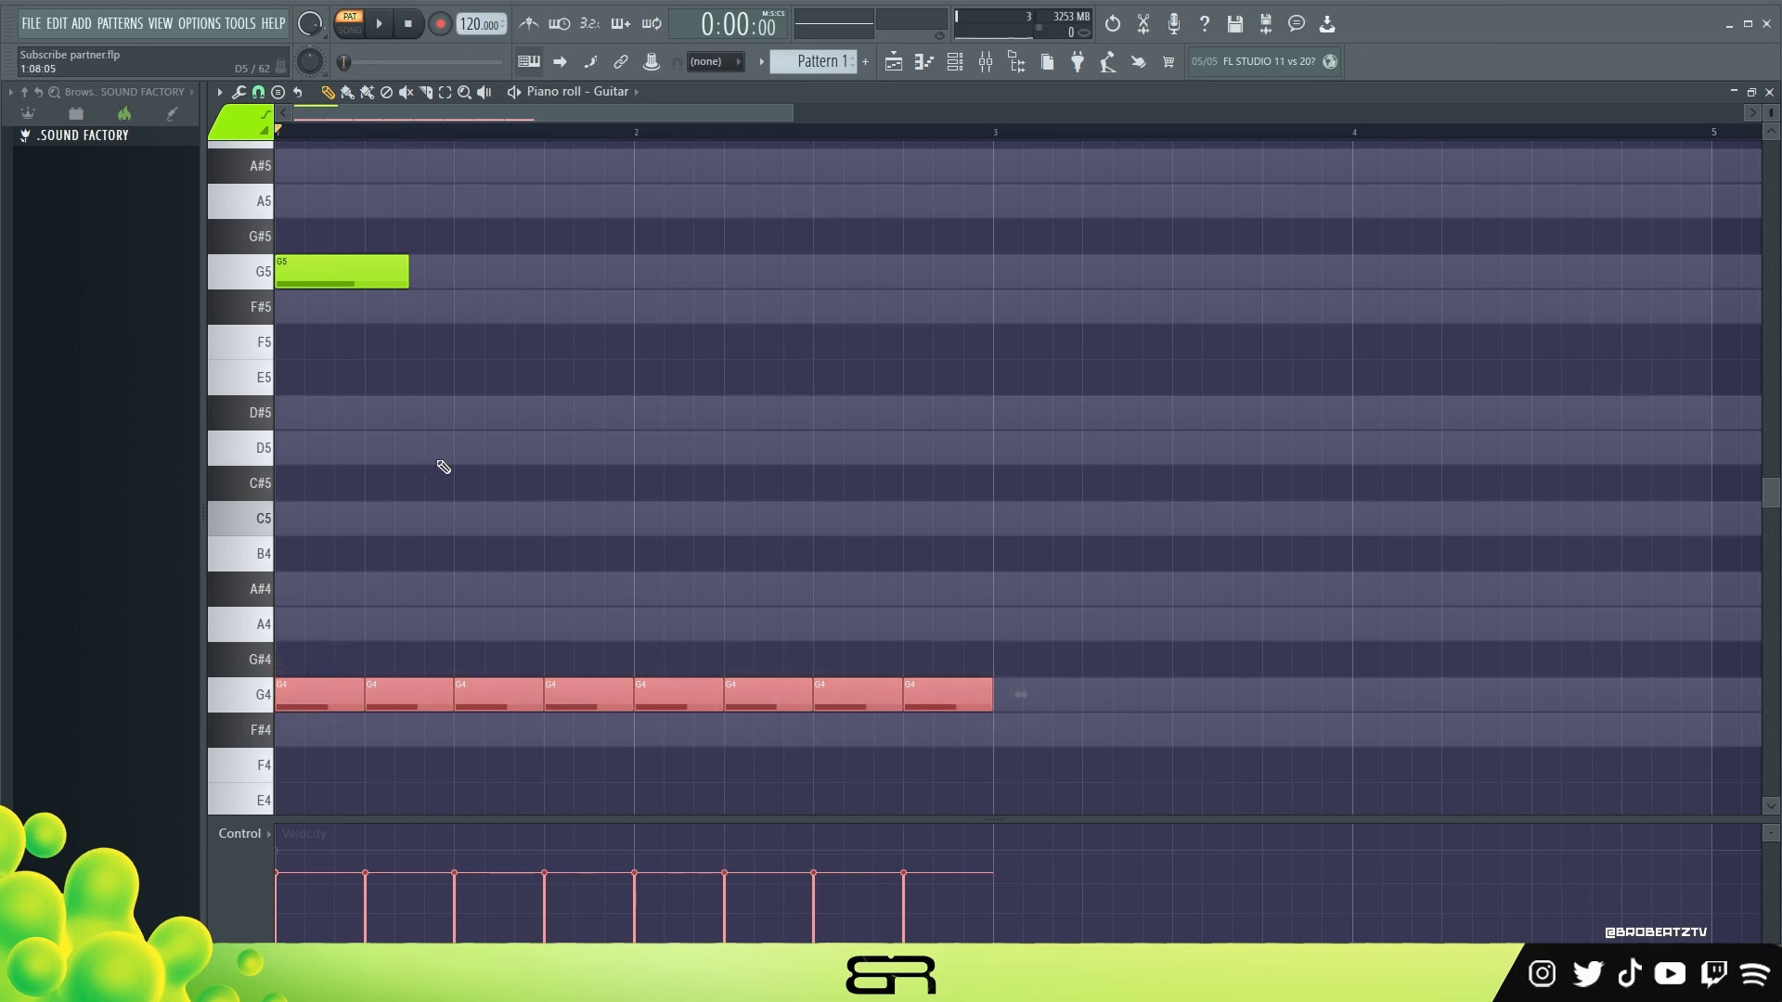
{"action": "scroll", "coordinate": [991, 271], "scroll_direction": "down", "scroll_amount": 1}
{"action": "left_click_drag", "start_coordinate": [788, 113], "coordinate": [684, 114]}
{"action": "scroll", "coordinate": [946, 294], "scroll_direction": "up", "scroll_amount": 1}
{"action": "right_click", "coordinate": [498, 406]}
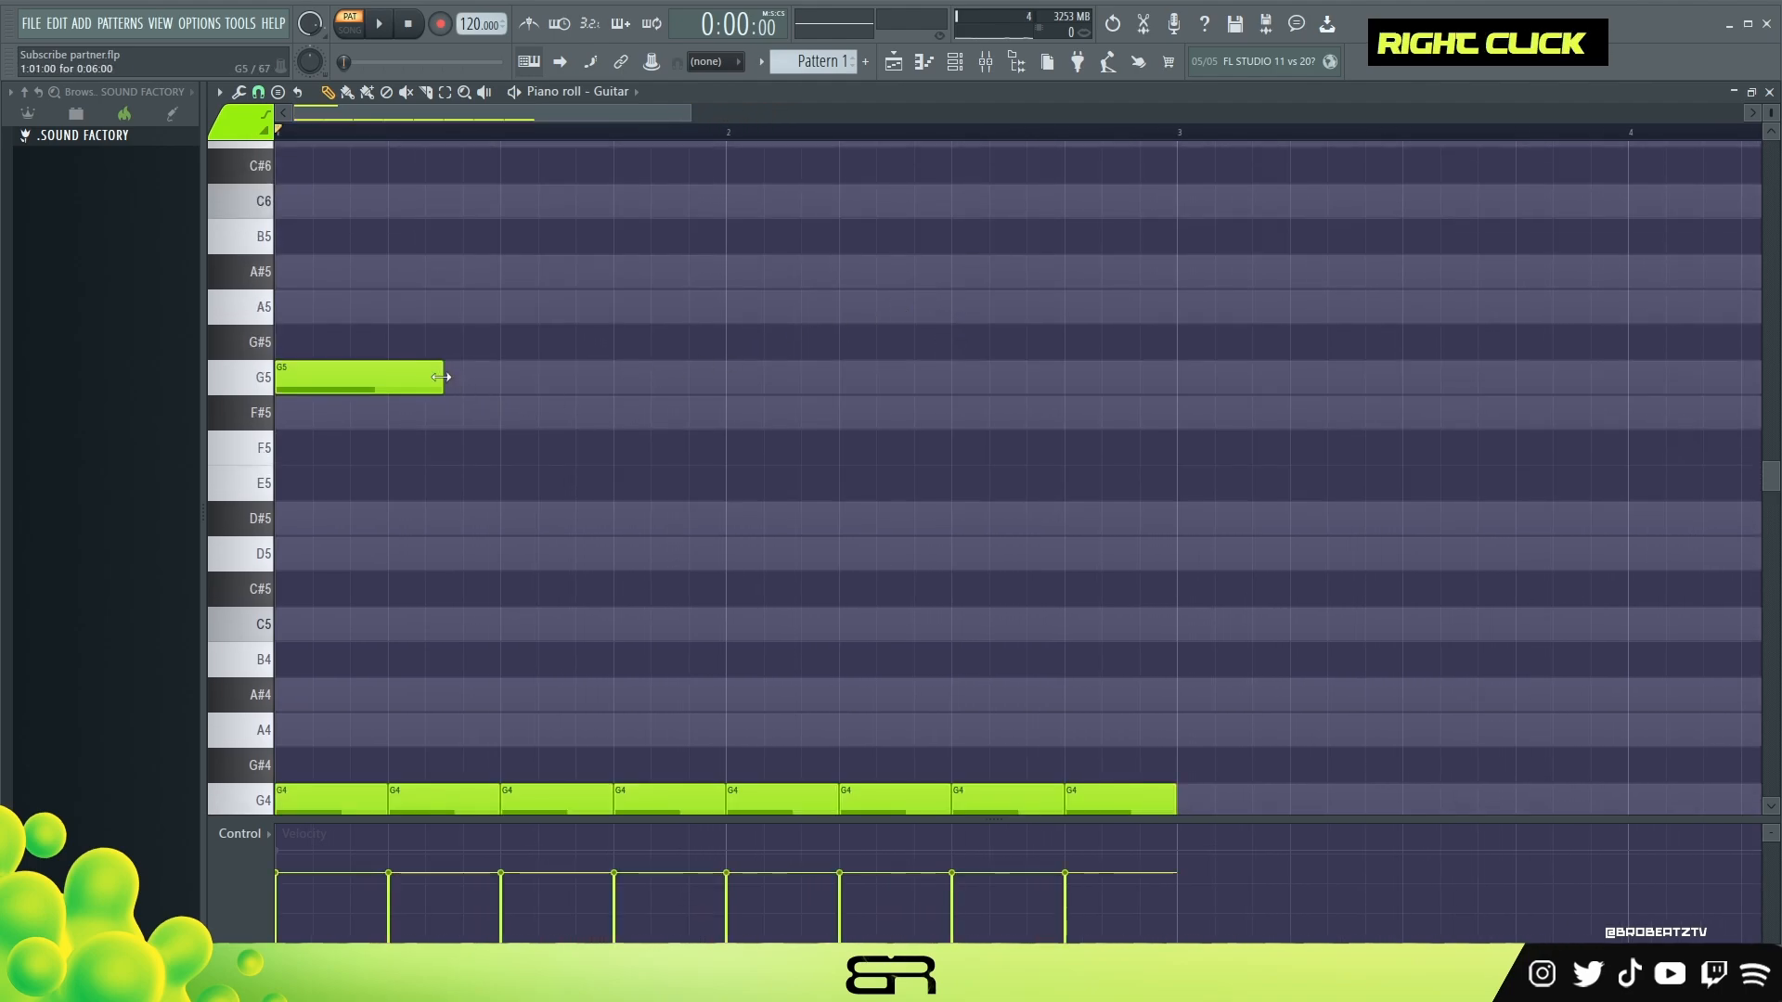
{"action": "left_click_drag", "start_coordinate": [441, 377], "coordinate": [458, 392]}
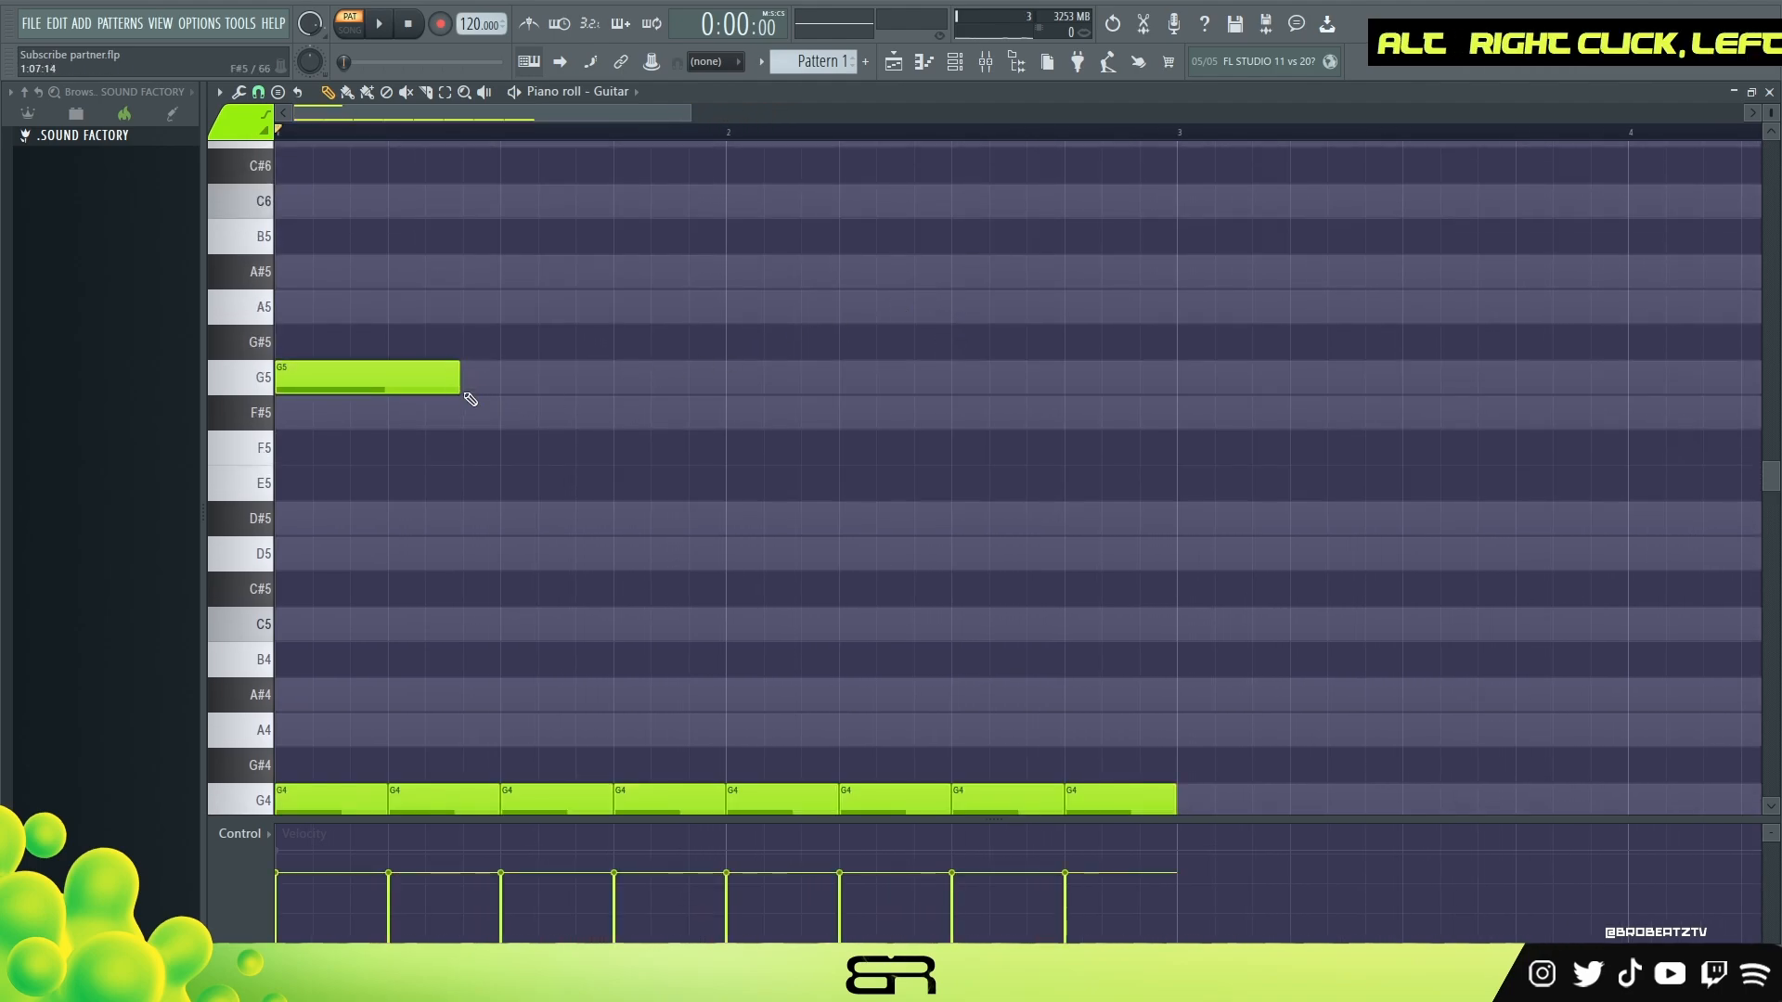
Add a short A5 note right after the G5, follow it with an A#5 note of 0:01:08, and play back the melody.
{"action": "left_click", "coordinate": [466, 314]}
{"action": "left_click_drag", "start_coordinate": [647, 312], "coordinate": [501, 313]}
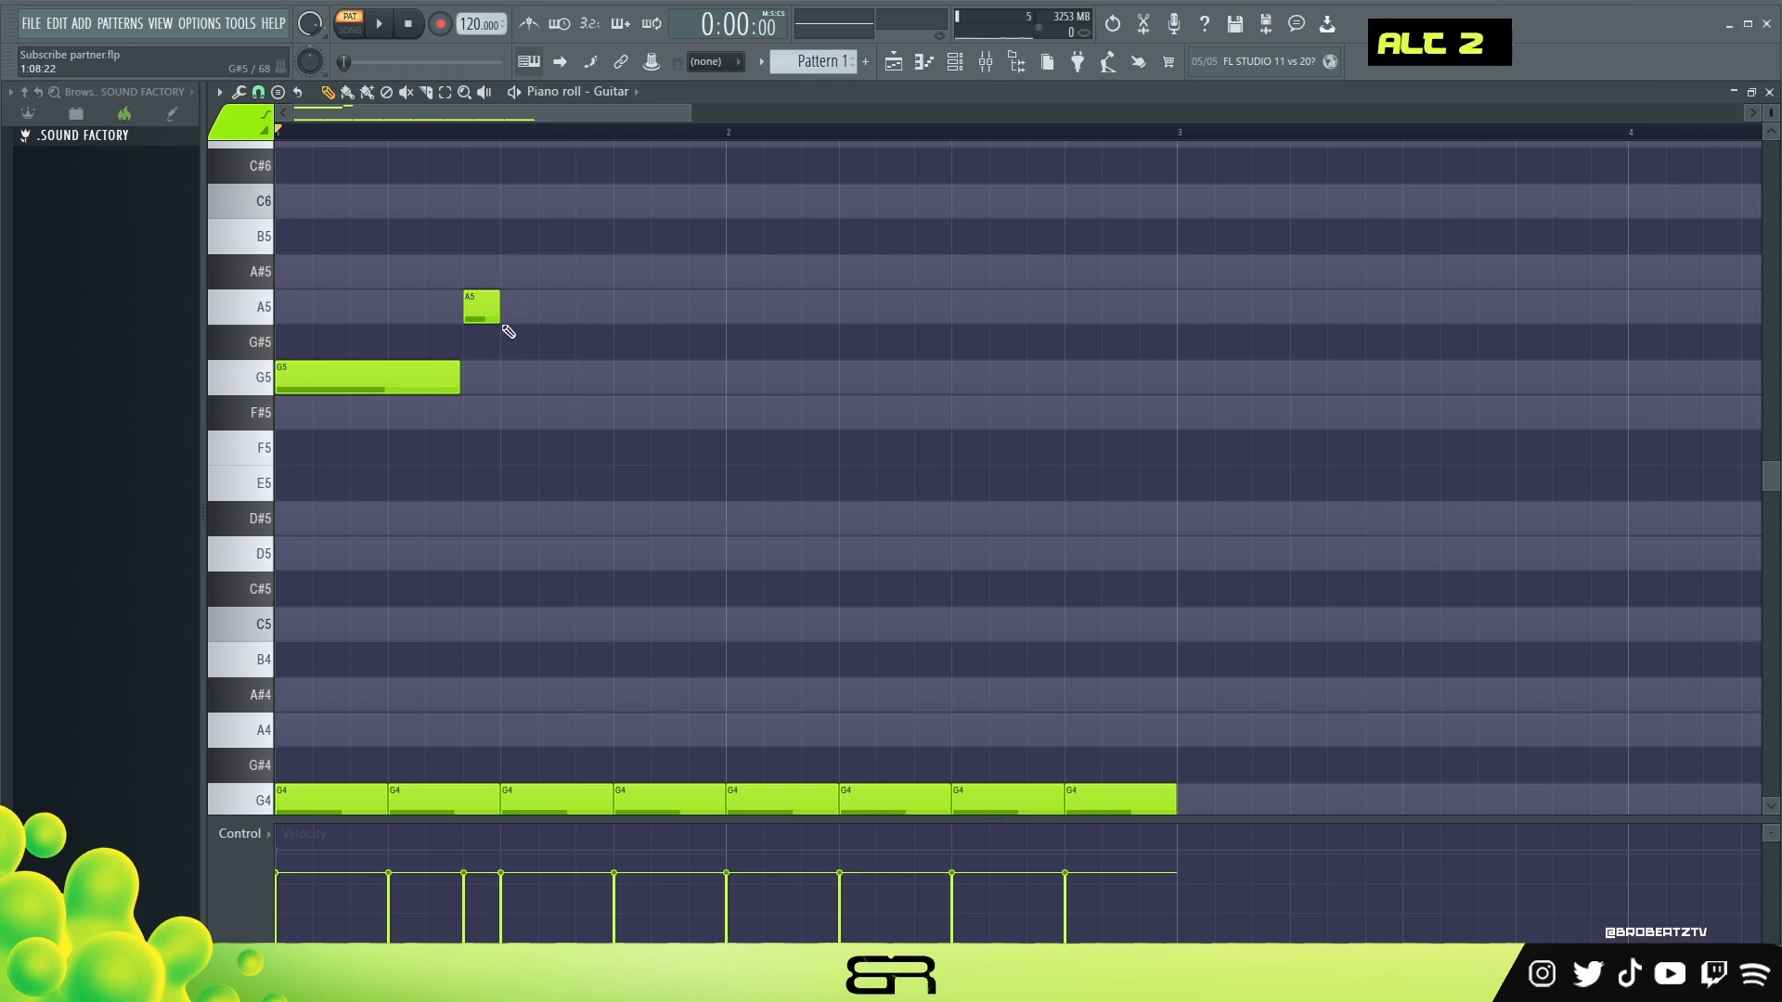
{"action": "left_click", "coordinate": [513, 272]}
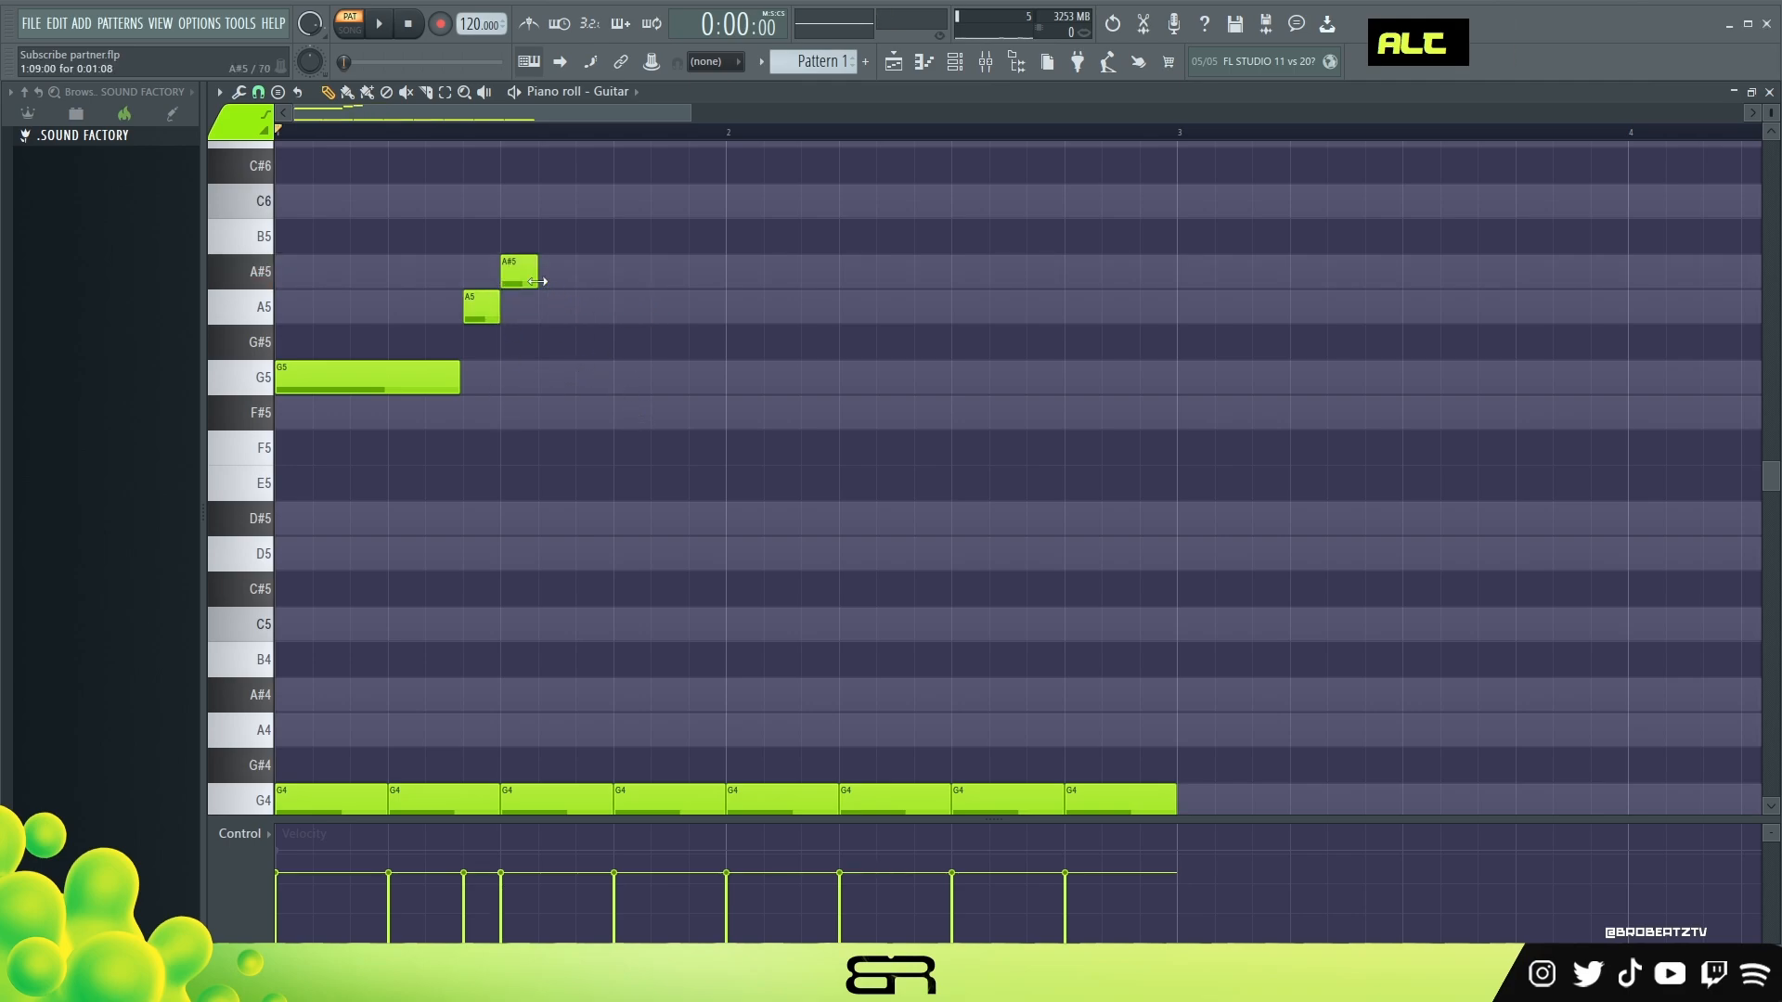
{"action": "key", "text": "space"}
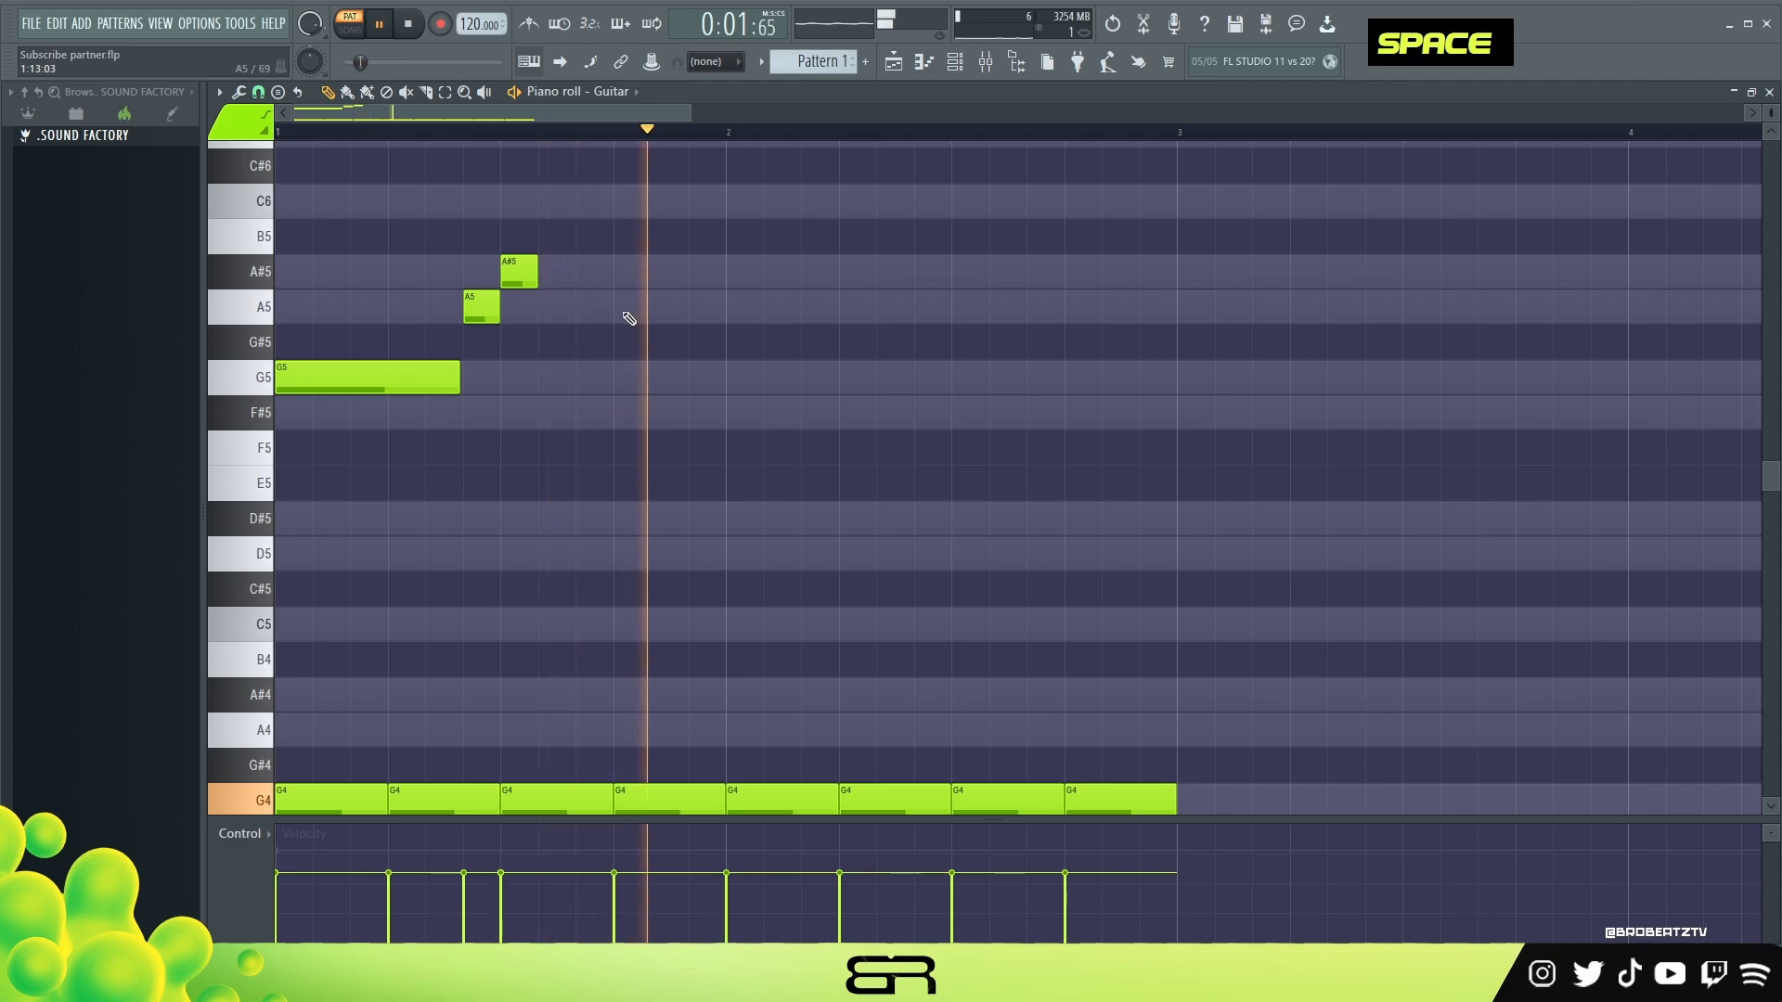
{"action": "key", "text": "space"}
{"action": "key", "text": "space"}
Lengthen the A#5 note to almost the end of bar 1 and play back the melody.
{"action": "left_click_drag", "start_coordinate": [536, 274], "coordinate": [717, 286]}
{"action": "key", "text": "space"}
{"action": "key", "text": "space"}
{"action": "scroll", "coordinate": [817, 419], "scroll_direction": "up", "scroll_amount": 1}
{"action": "key", "text": "space"}
Copy the long A#5 note to D6 at the start of bar 2 and play back the melody.
{"action": "left_click", "coordinate": [622, 377], "text": "ctrl"}
{"action": "left_click_drag", "start_coordinate": [568, 378], "coordinate": [790, 249], "text": "shift"}
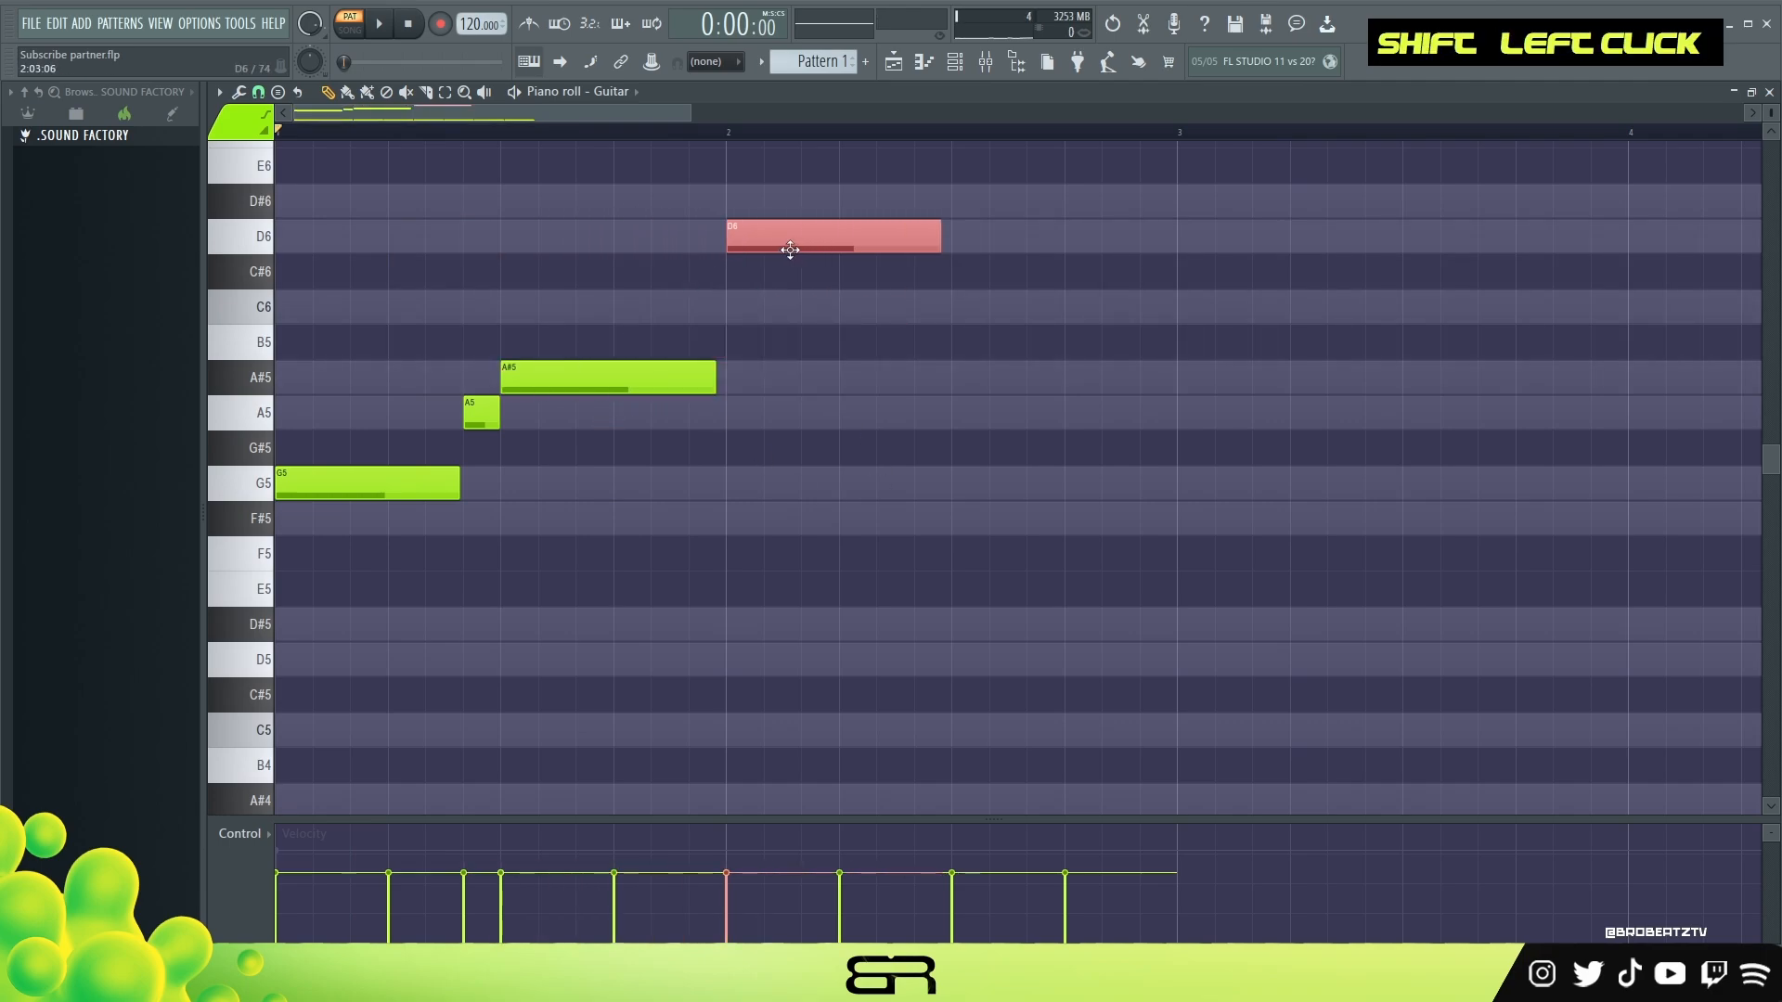
{"action": "right_click", "coordinate": [800, 410]}
{"action": "key", "text": "space"}
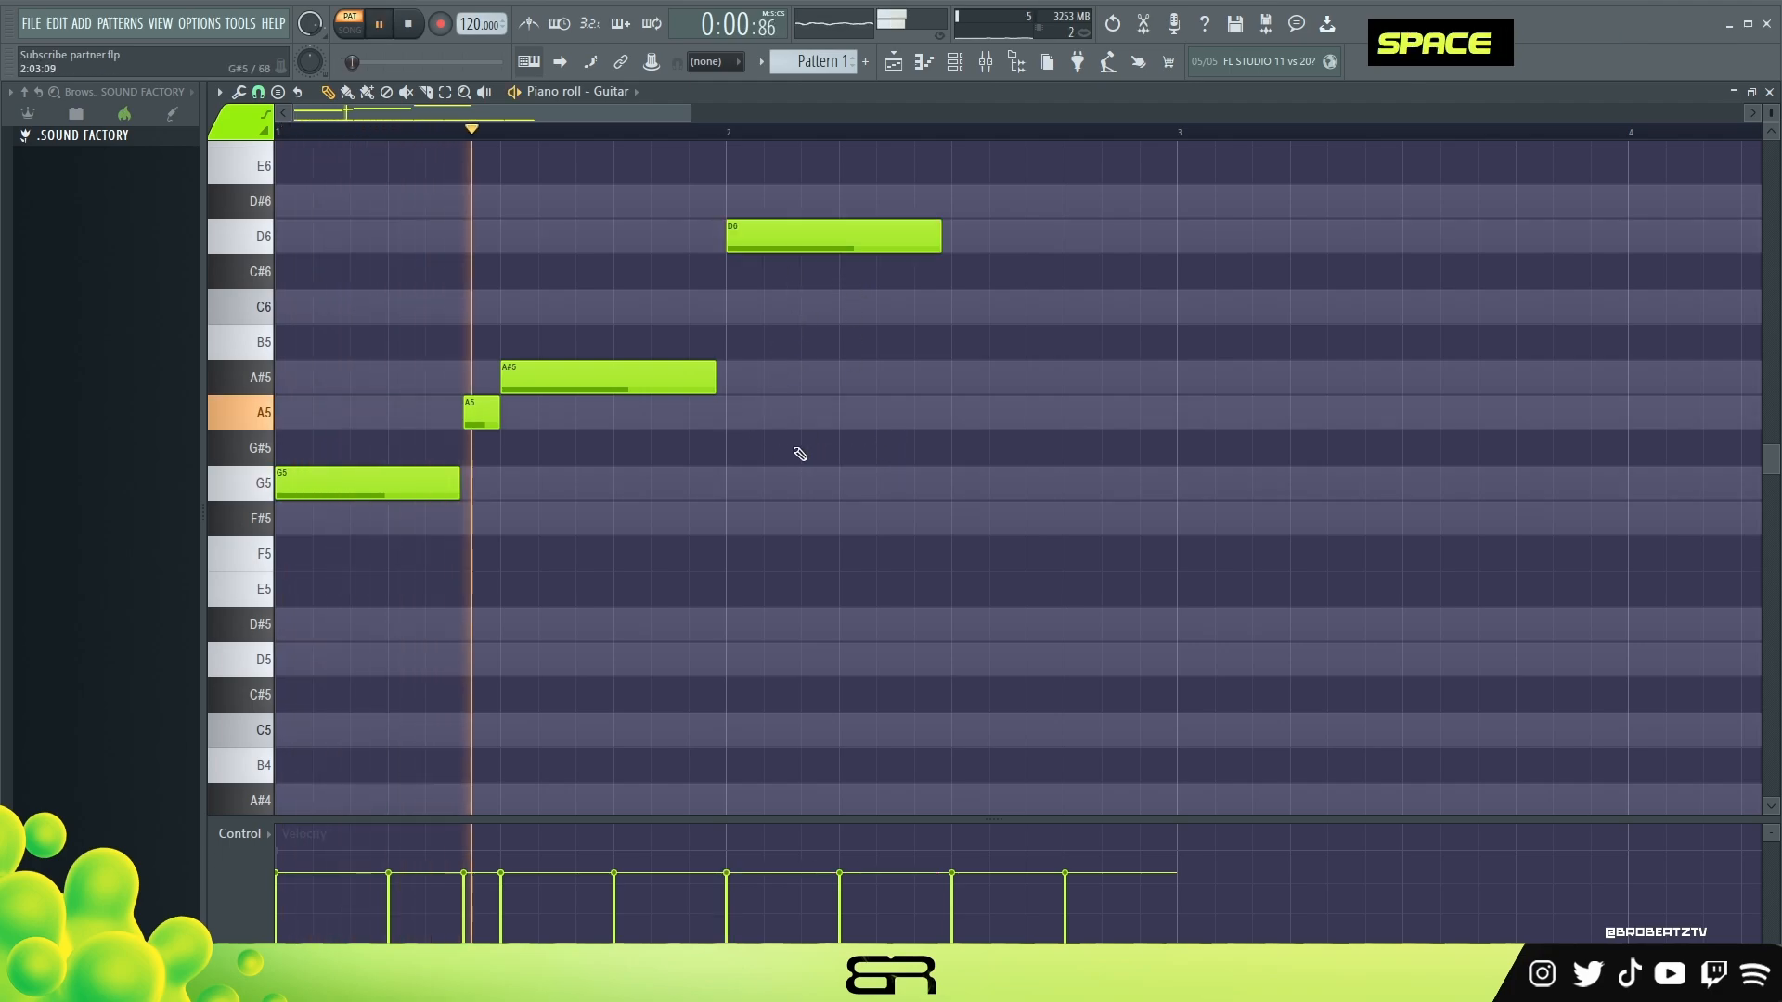
{"action": "key", "text": "space"}
{"action": "key", "text": "space"}
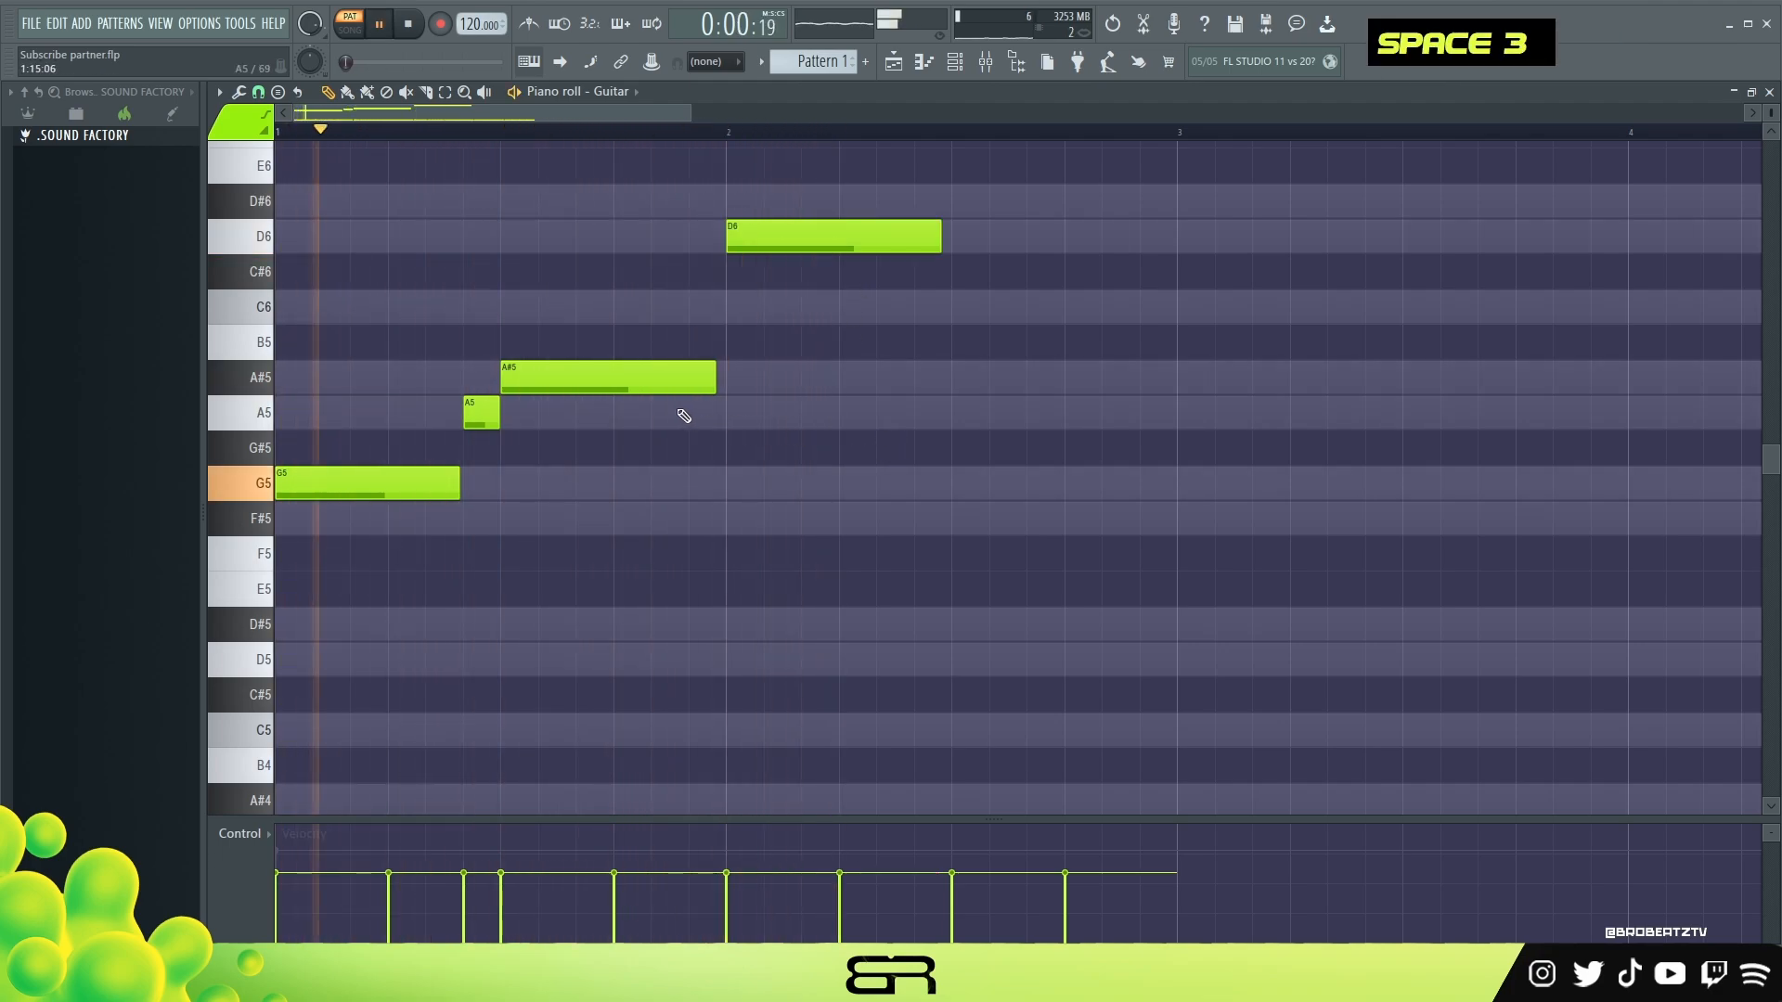
Add an A5 note of 0:07:16 near the end of bar 1, starting at 1:15:16, and play back the melody.
{"action": "left_click", "coordinate": [696, 412]}
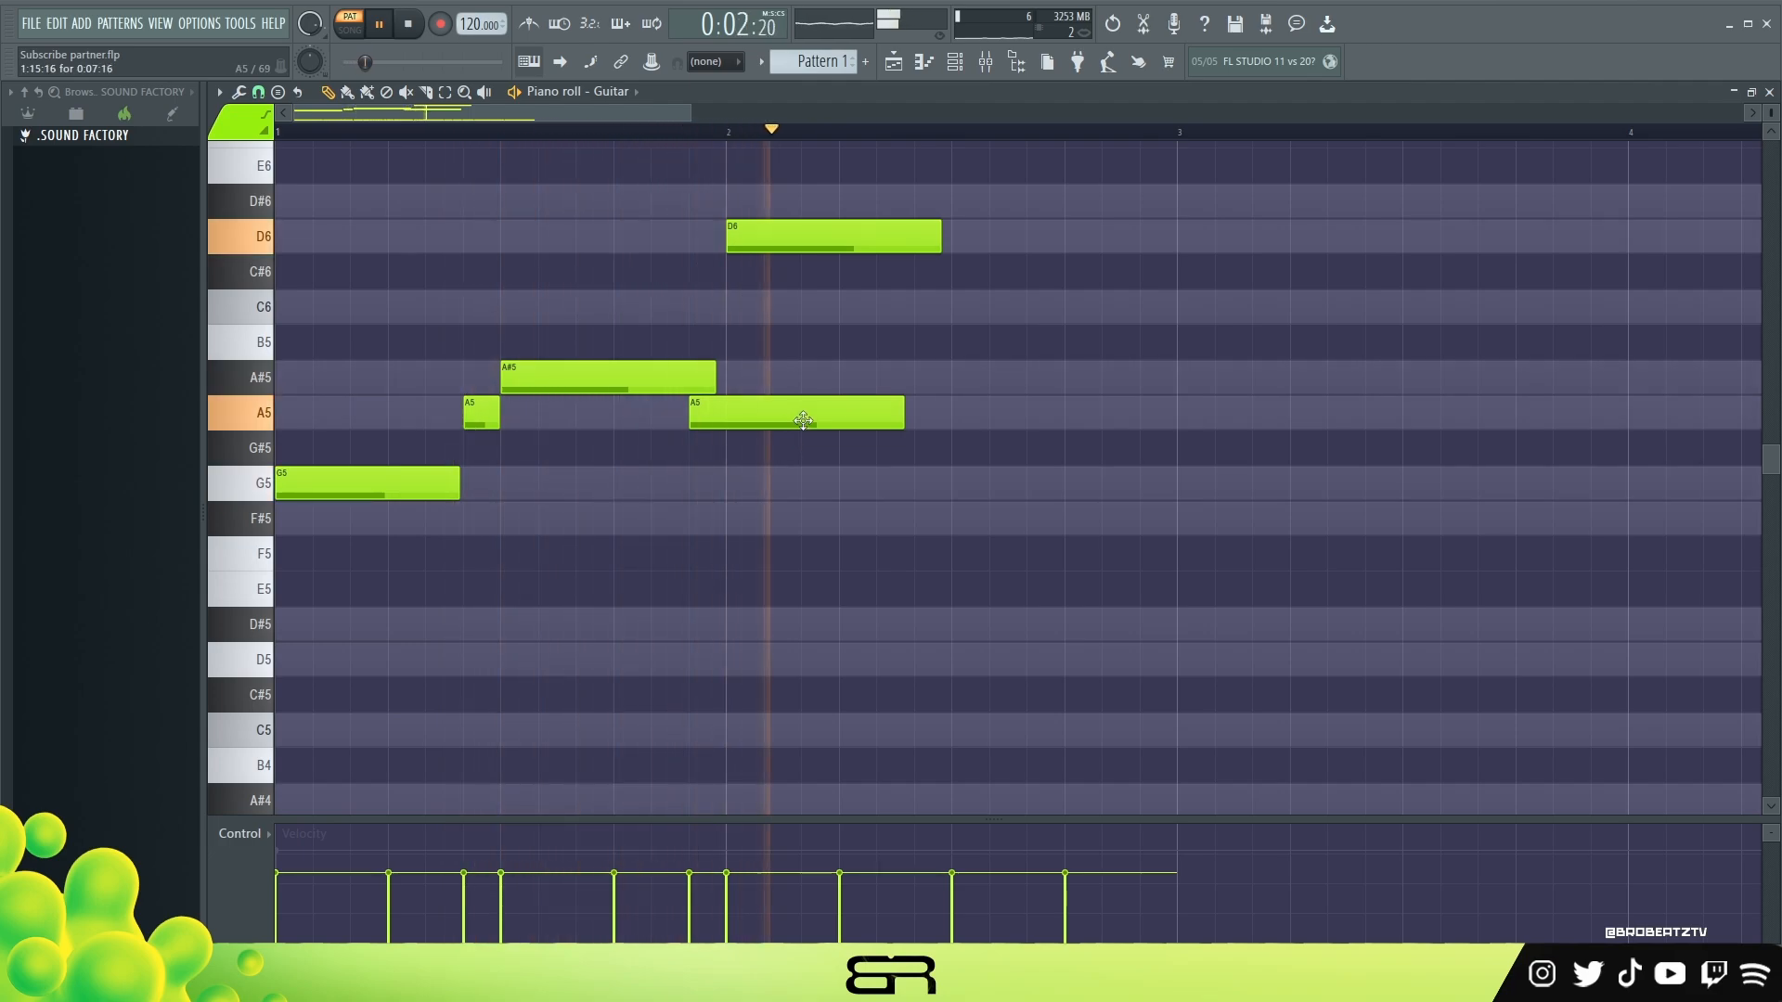
{"action": "key", "text": "space"}
{"action": "key", "text": "space"}
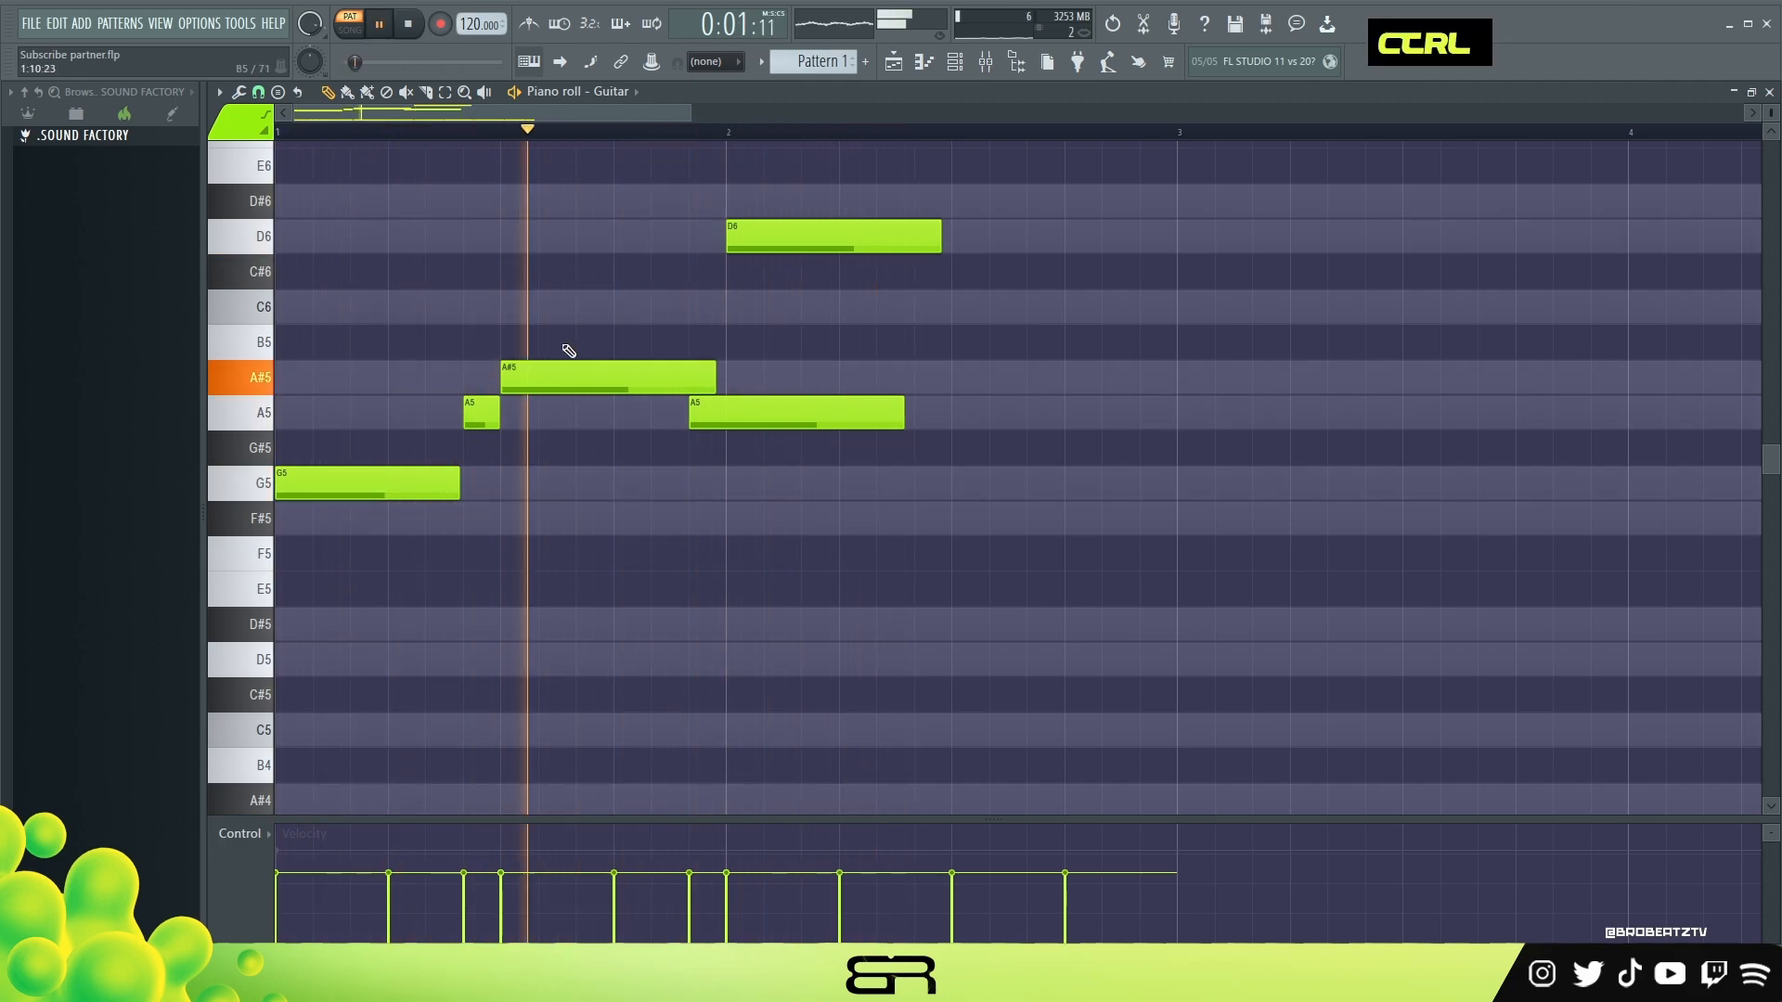
Duplicate the short A5, long A#5 and following A5 one bar later, and shorten the last A5 to about two steps.
{"action": "left_click_drag", "start_coordinate": [577, 329], "coordinate": [471, 431]}
{"action": "key", "text": "space"}
{"action": "key", "text": "space"}
{"action": "key", "text": "space"}
{"action": "left_click", "coordinate": [705, 412], "text": "ctrl+shift"}
{"action": "left_click_drag", "start_coordinate": [578, 391], "coordinate": [1030, 399]}
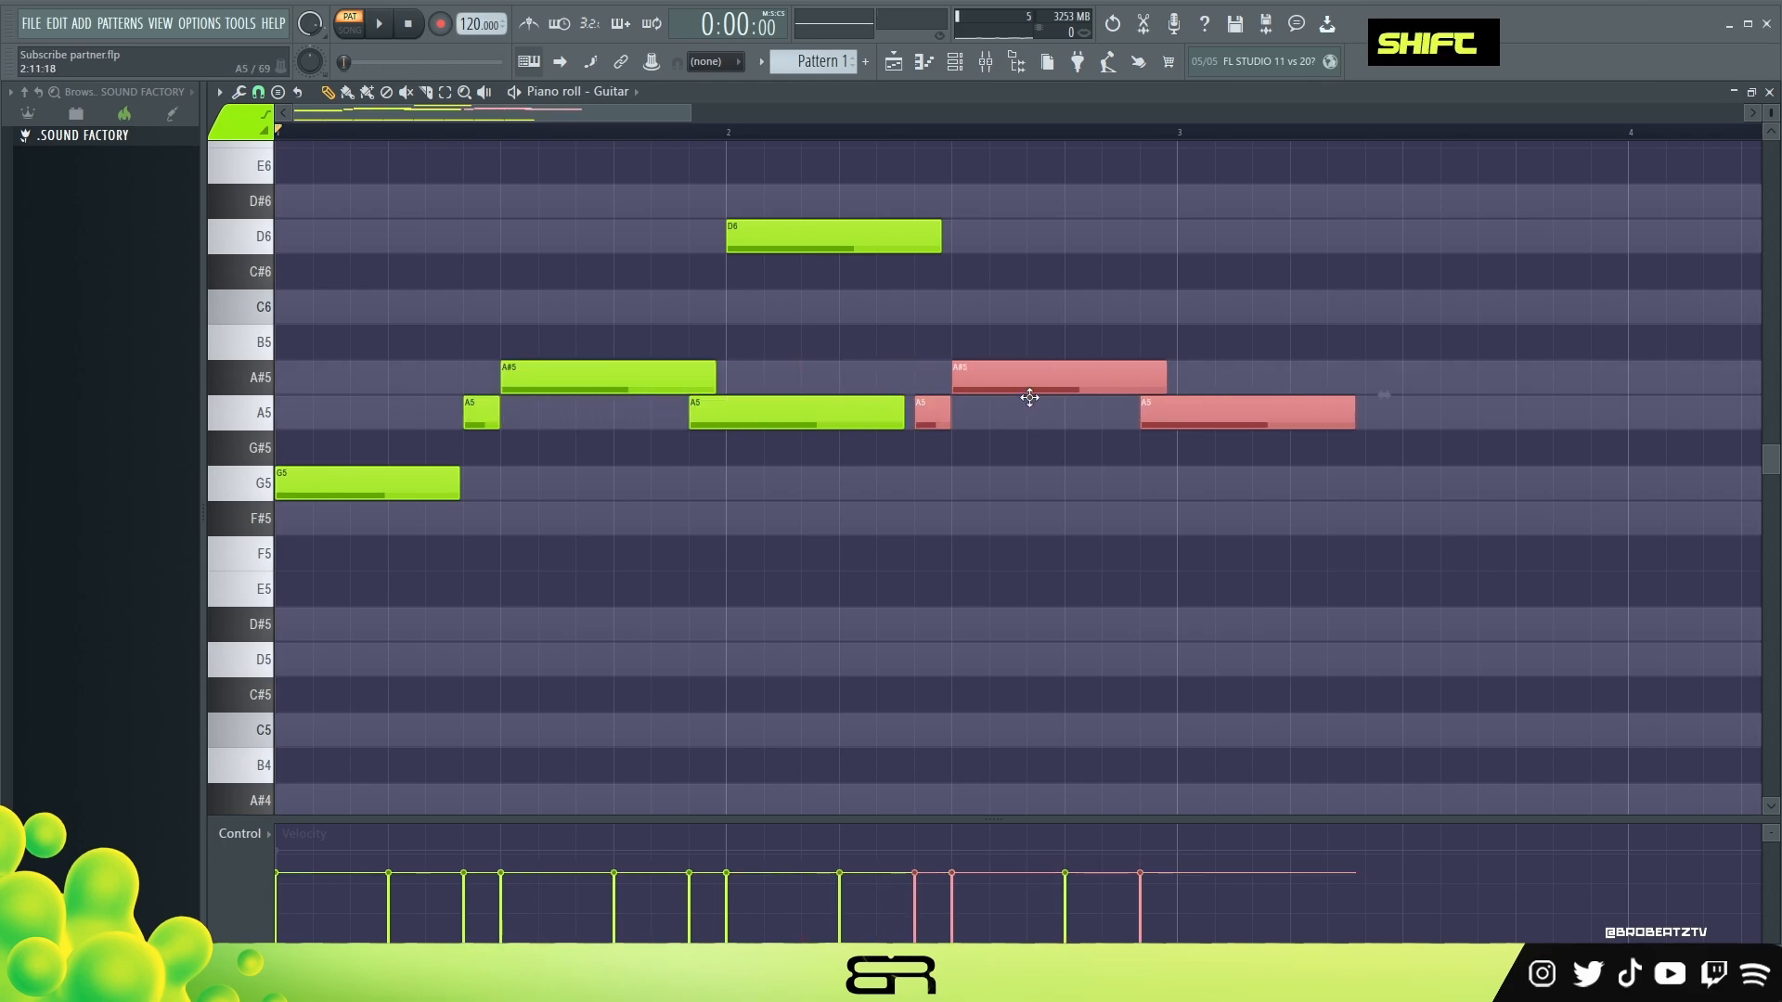
{"action": "left_click", "coordinate": [1049, 493]}
{"action": "key", "text": "space"}
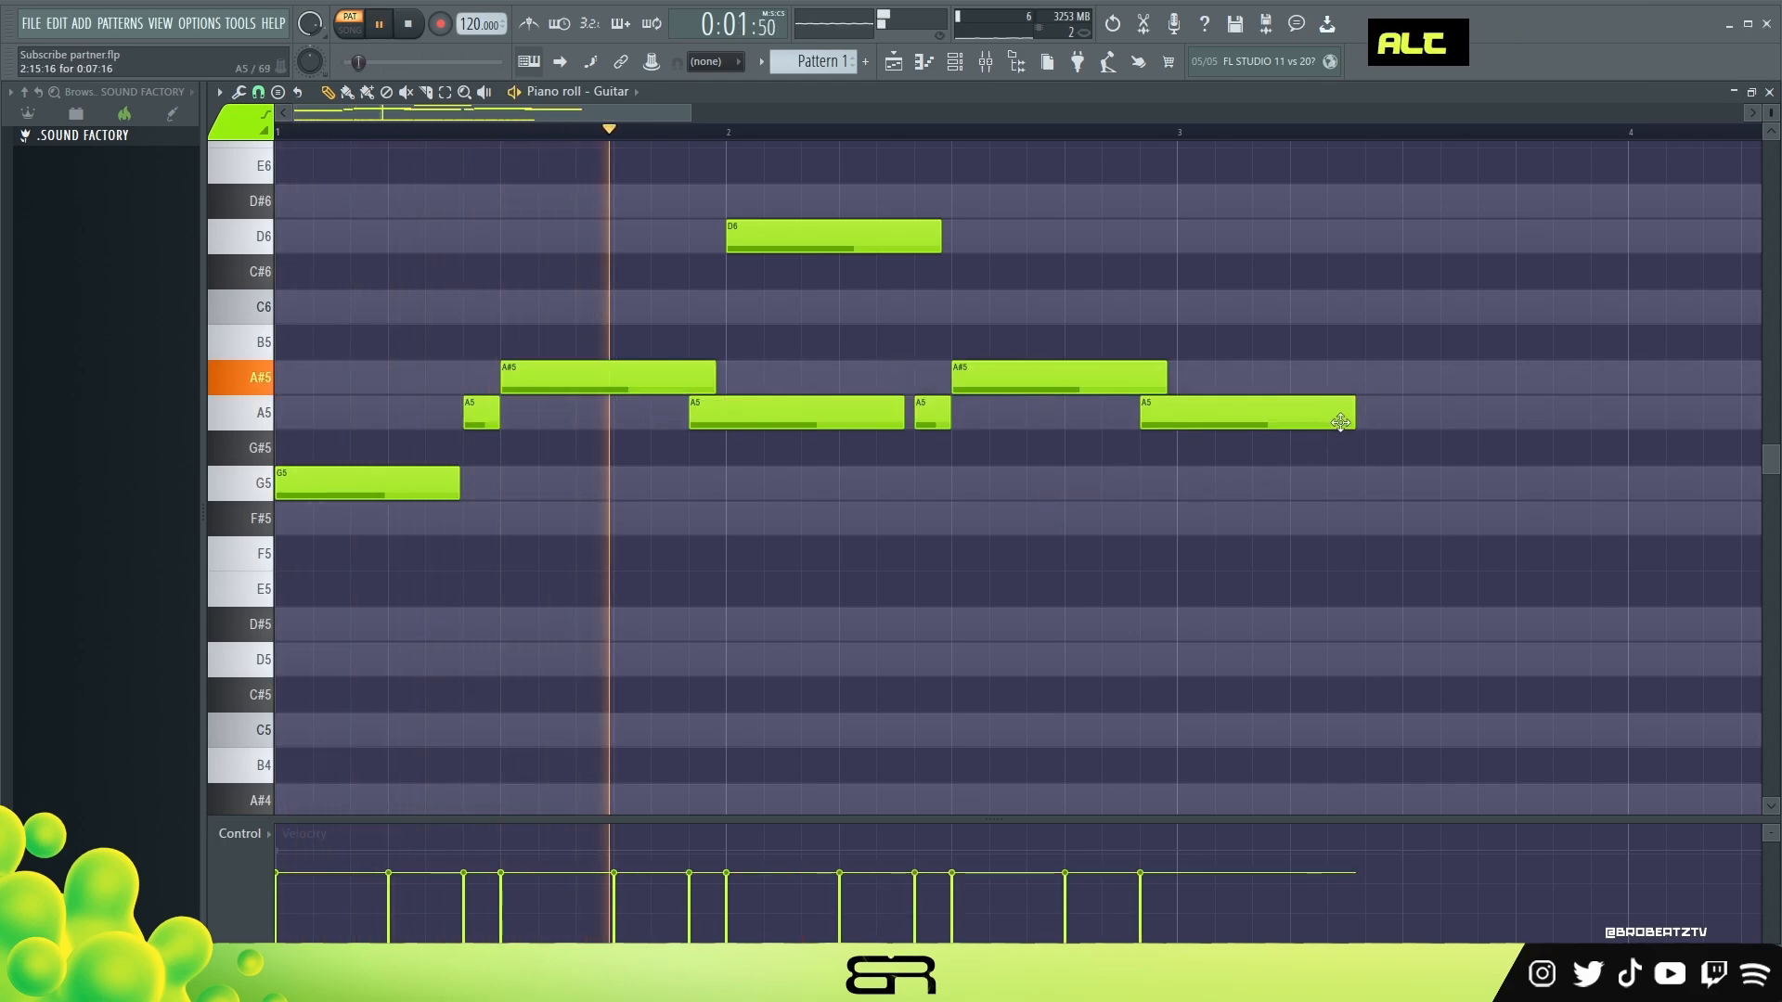
{"action": "left_click_drag", "start_coordinate": [1340, 422], "coordinate": [1197, 422]}
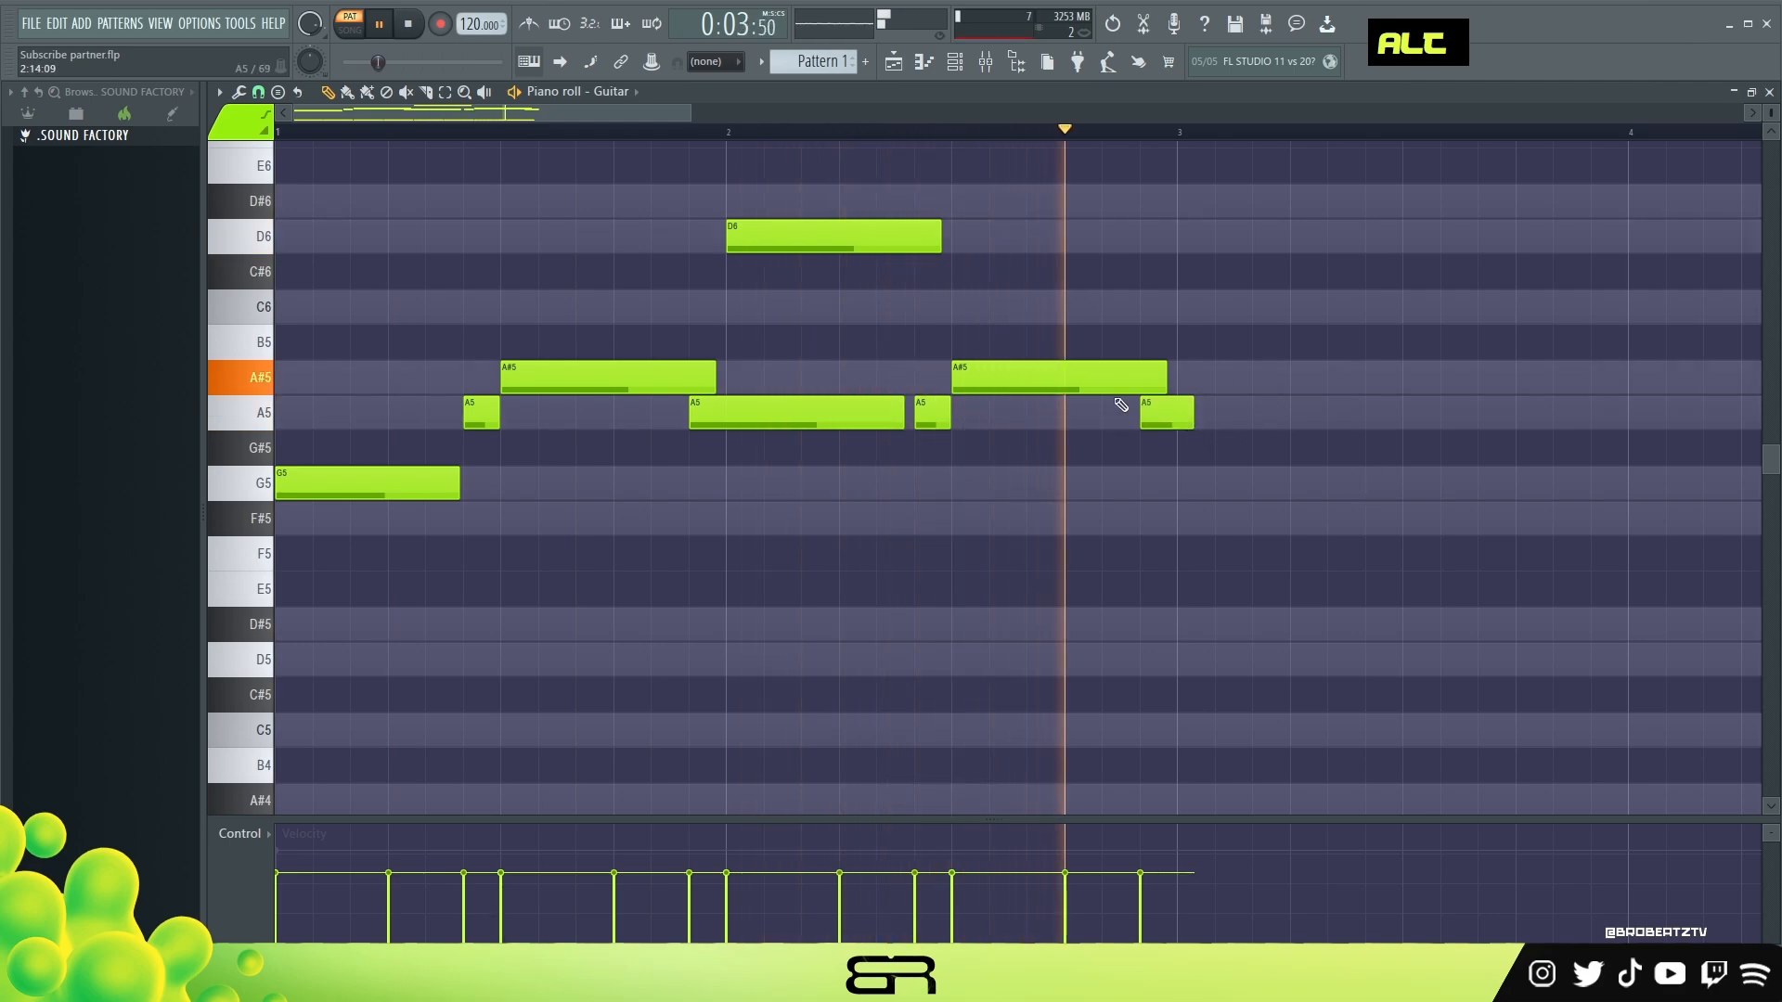
Duplicate the whole two-bar upper melody so that the copy starts at bar 3.
{"action": "left_click_drag", "start_coordinate": [1272, 184], "coordinate": [288, 557]}
{"action": "key", "text": "space"}
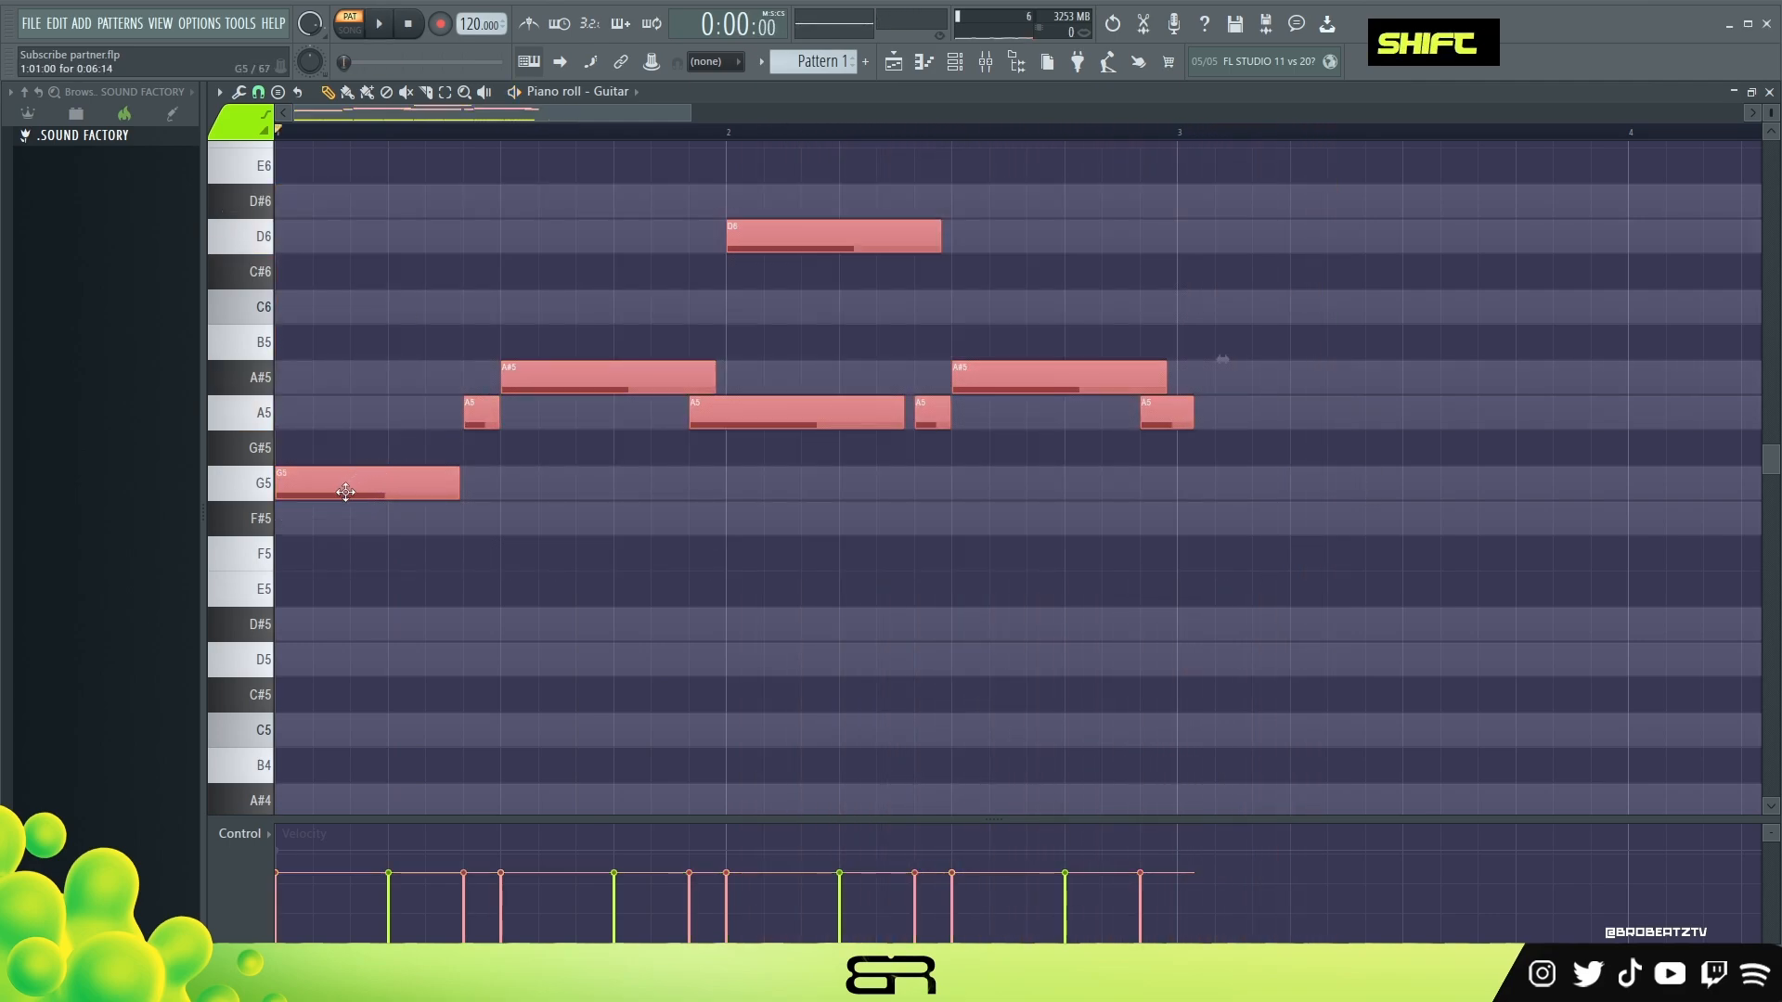
{"action": "left_click_drag", "start_coordinate": [345, 492], "coordinate": [1237, 499]}
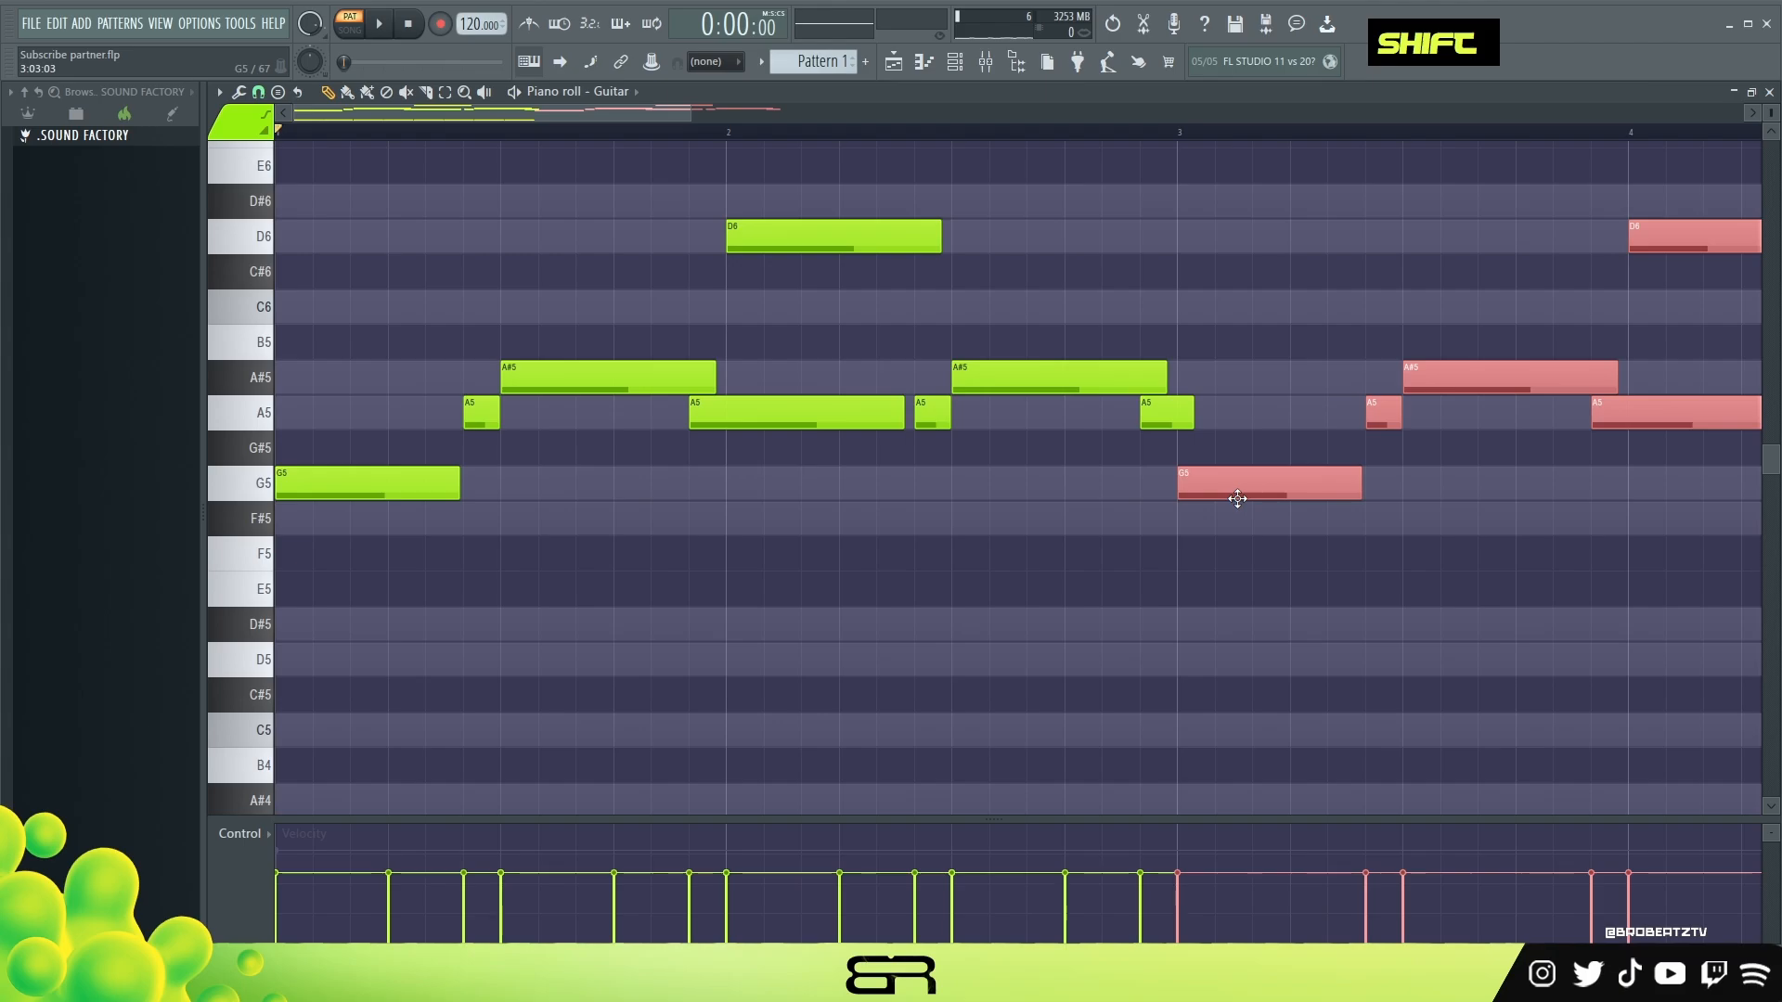
{"action": "left_click", "coordinate": [1190, 509]}
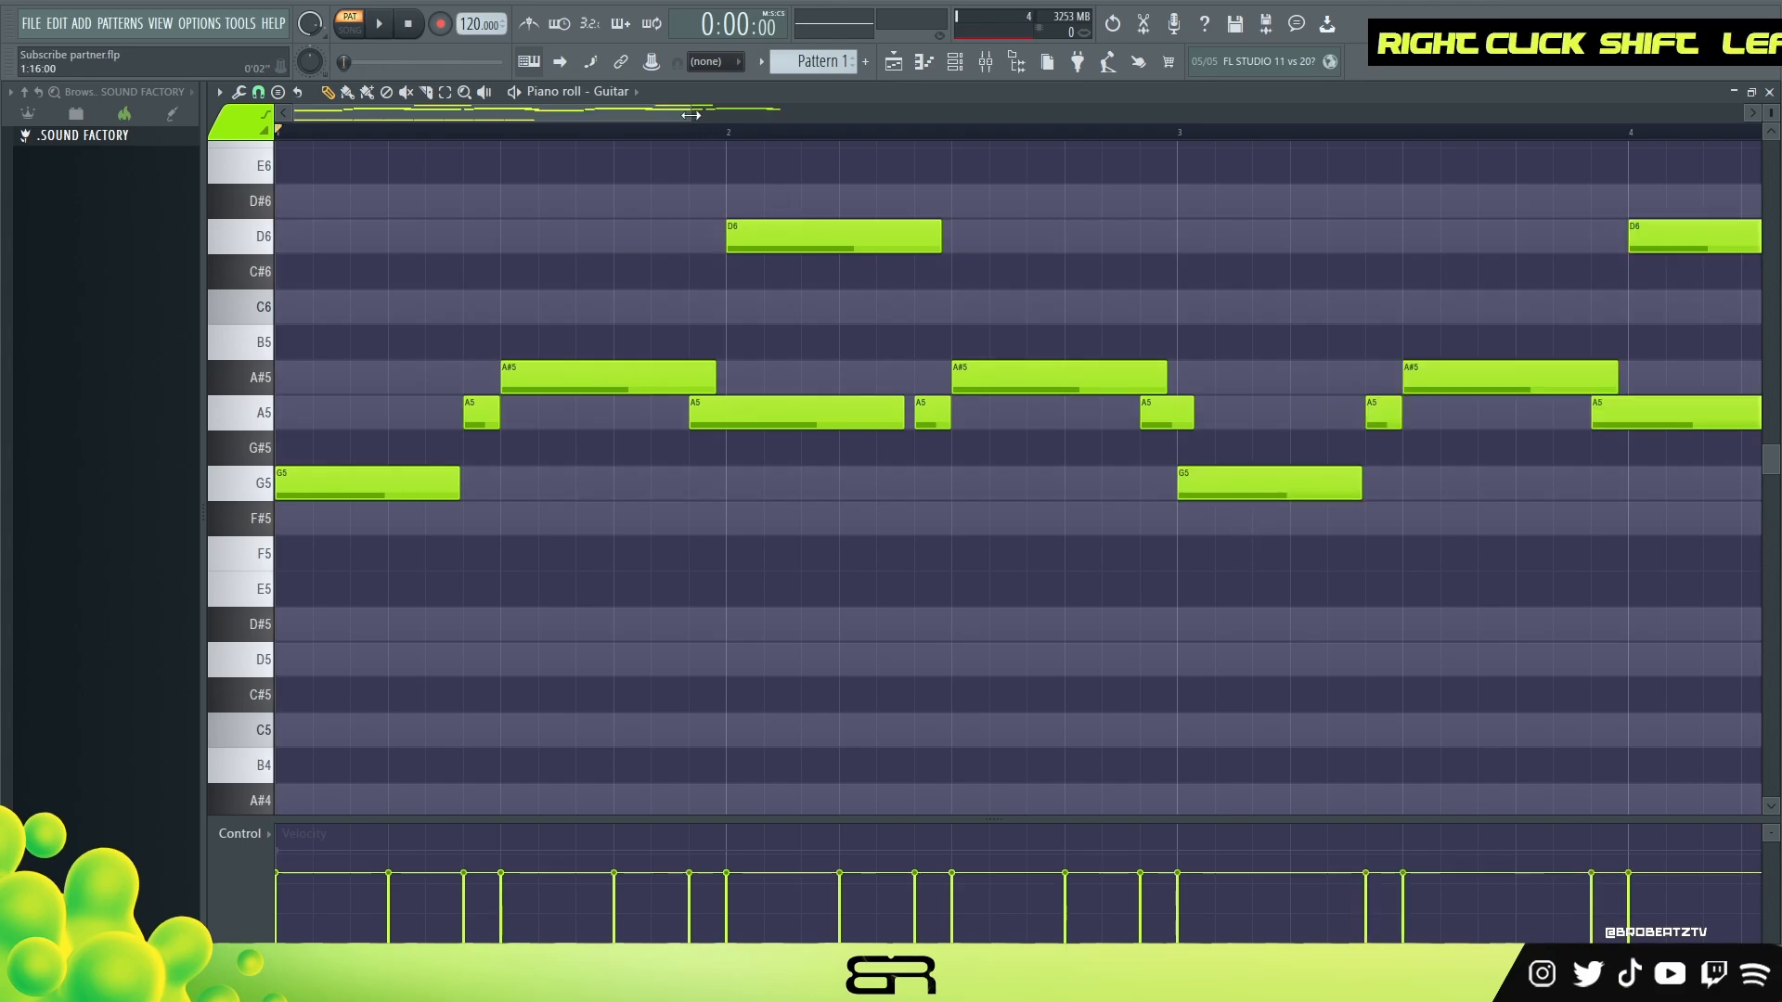
Duplicate the two bars of repeating G4 notes so they also fill bars 3 and 4 under the melody.
{"action": "left_click_drag", "start_coordinate": [691, 115], "coordinate": [983, 115]}
{"action": "scroll", "coordinate": [1021, 417], "scroll_direction": "down", "scroll_amount": 3}
{"action": "left_click_drag", "start_coordinate": [967, 608], "coordinate": [808, 704]}
{"action": "right_click", "coordinate": [844, 639]}
{"action": "key", "text": "ctrl+a"}
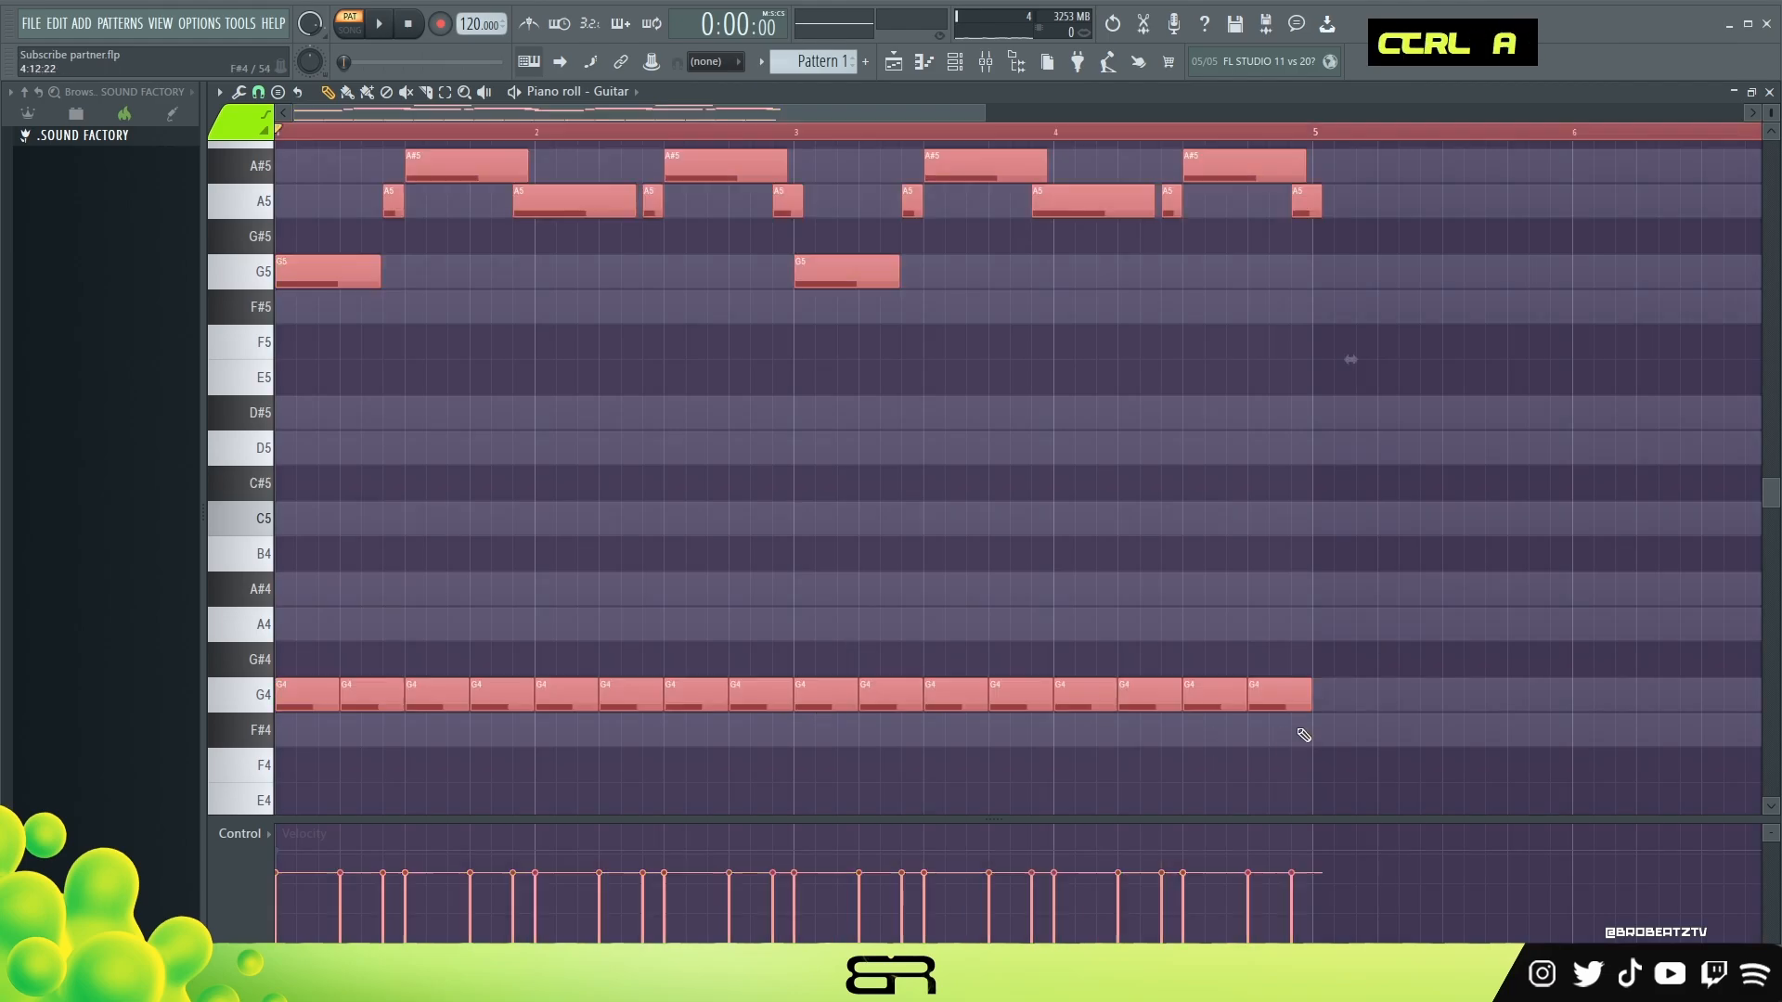
{"action": "right_click", "coordinate": [1300, 553], "text": "alt"}
{"action": "scroll", "coordinate": [1292, 501], "scroll_direction": "up", "scroll_amount": 6}
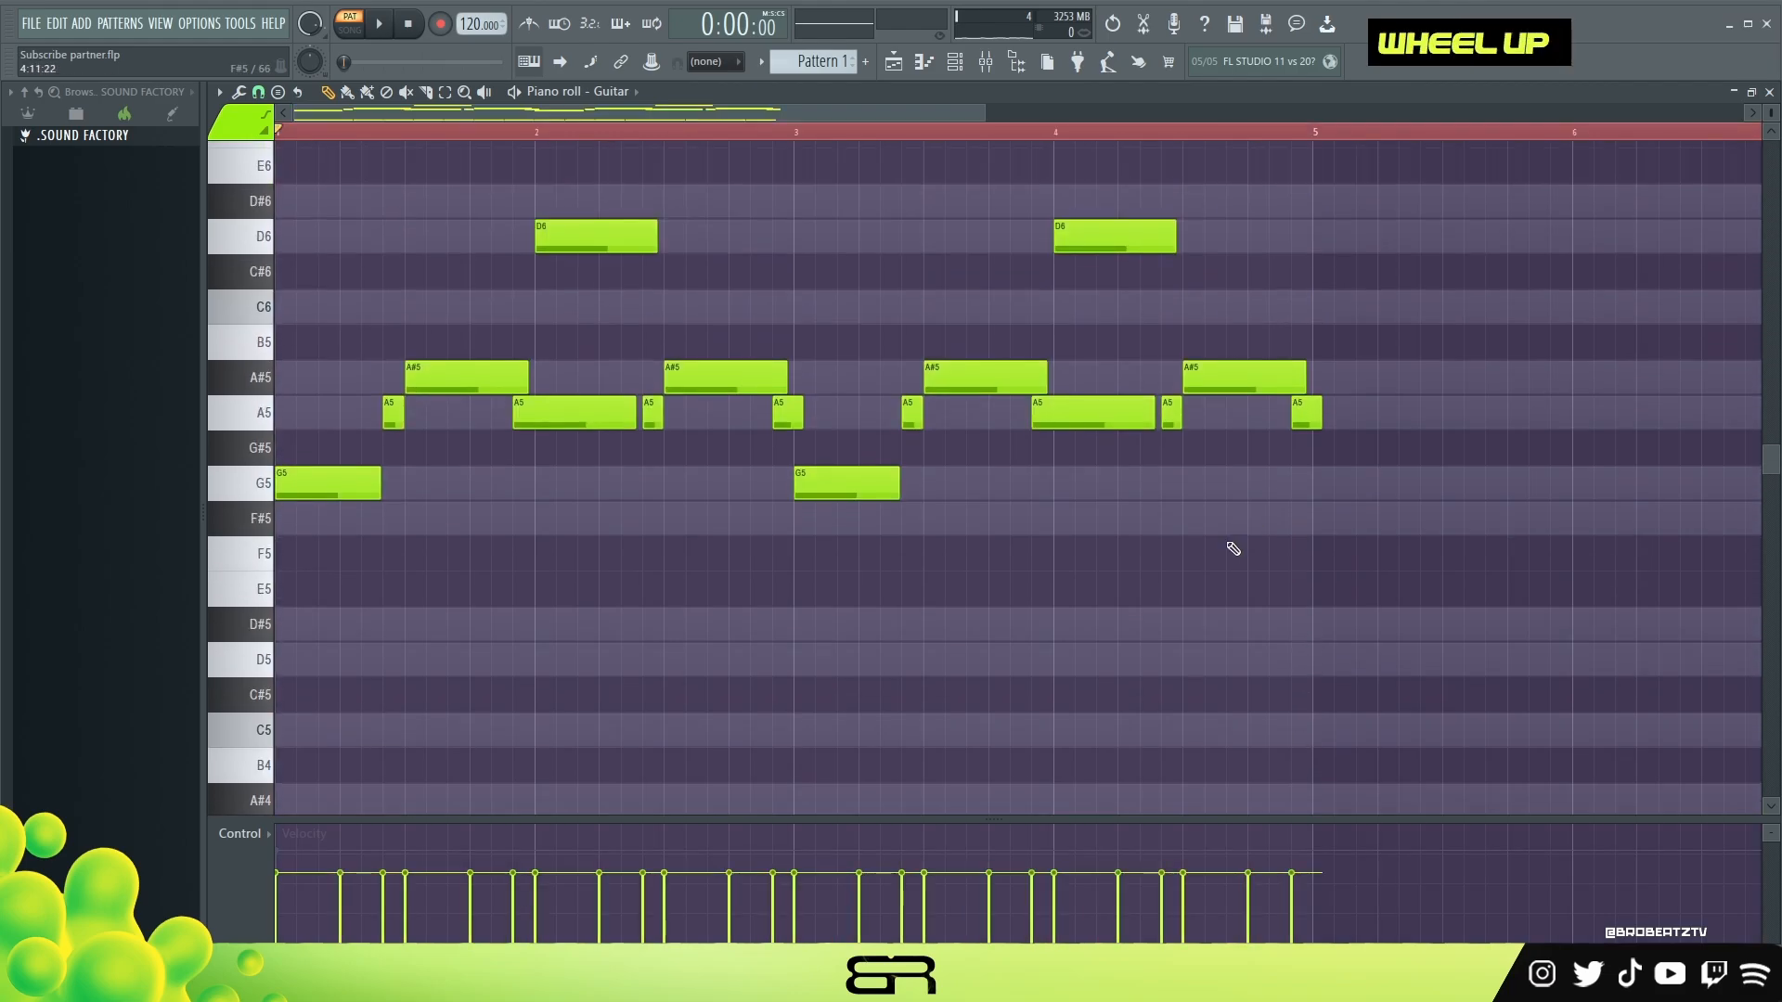
Play back the four-bar pattern and slightly raise the velocity of all its notes.
{"action": "right_click", "coordinate": [1094, 548], "text": "ctrl"}
{"action": "key", "text": "space"}
{"action": "right_click", "coordinate": [1061, 538], "text": "ctrl"}
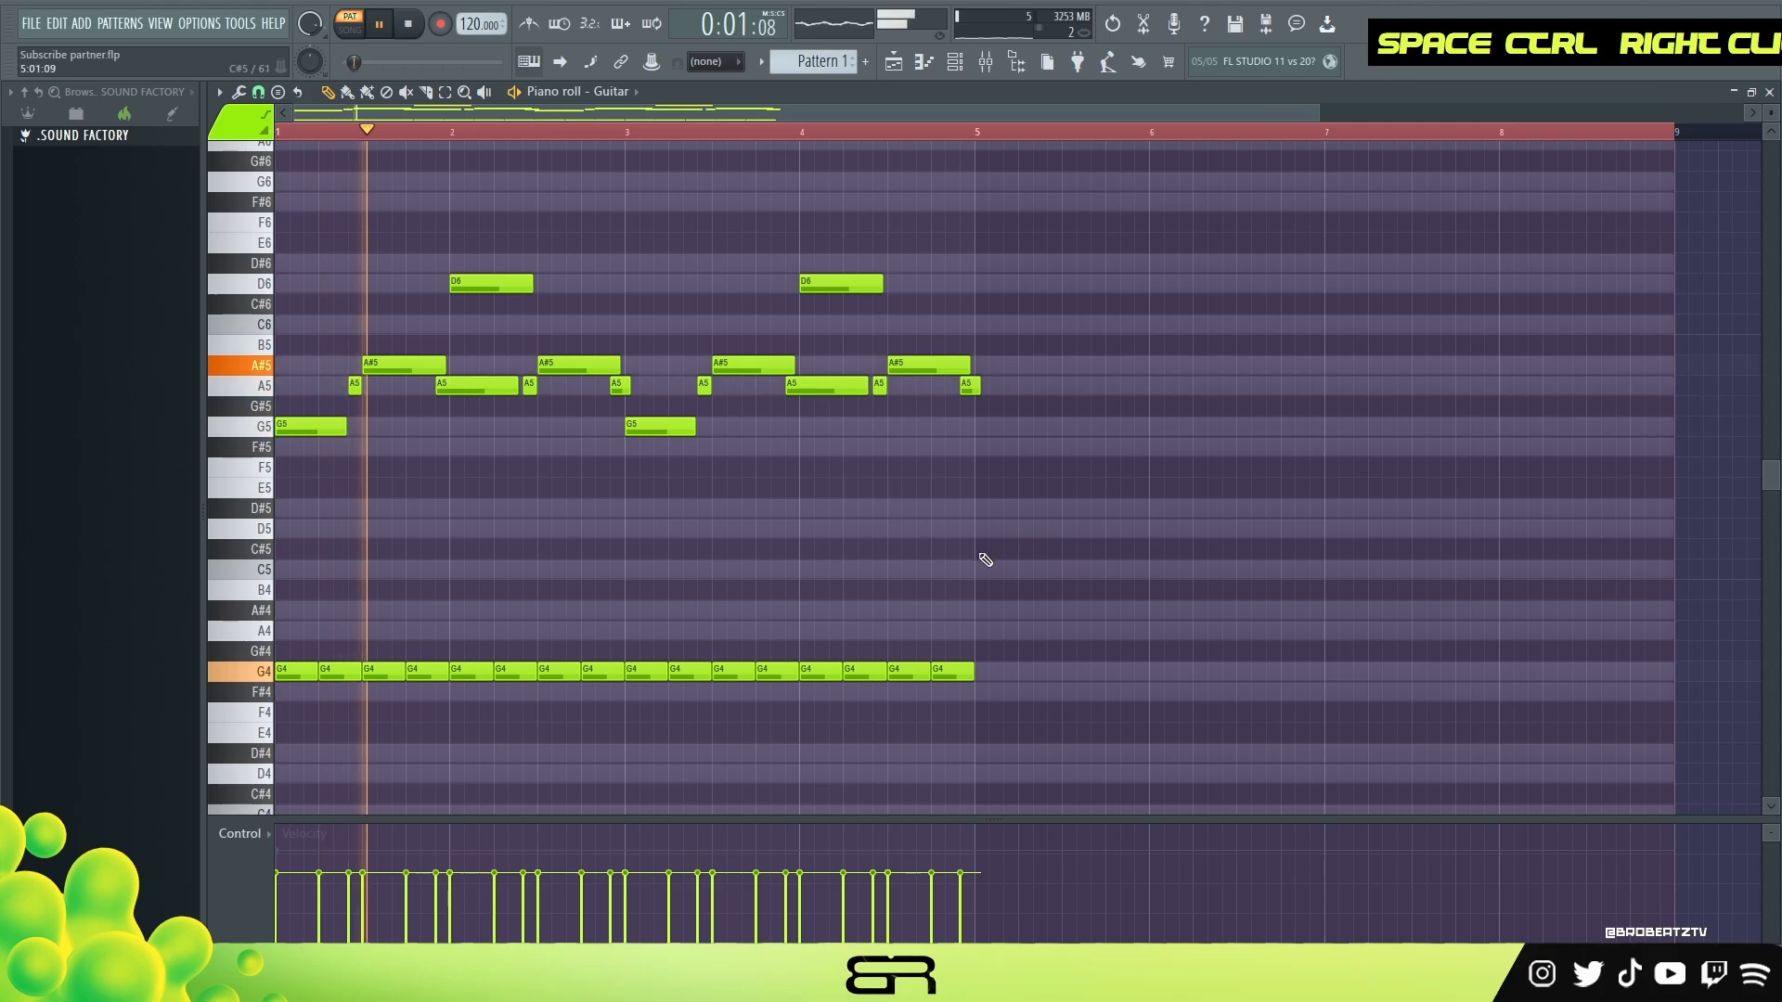
{"action": "key", "text": "ctrl+a"}
{"action": "scroll", "coordinate": [986, 560], "scroll_direction": "up", "scroll_amount": 2, "text": "alt"}
{"action": "scroll", "coordinate": [985, 559], "scroll_direction": "down", "scroll_amount": 1, "text": "alt"}
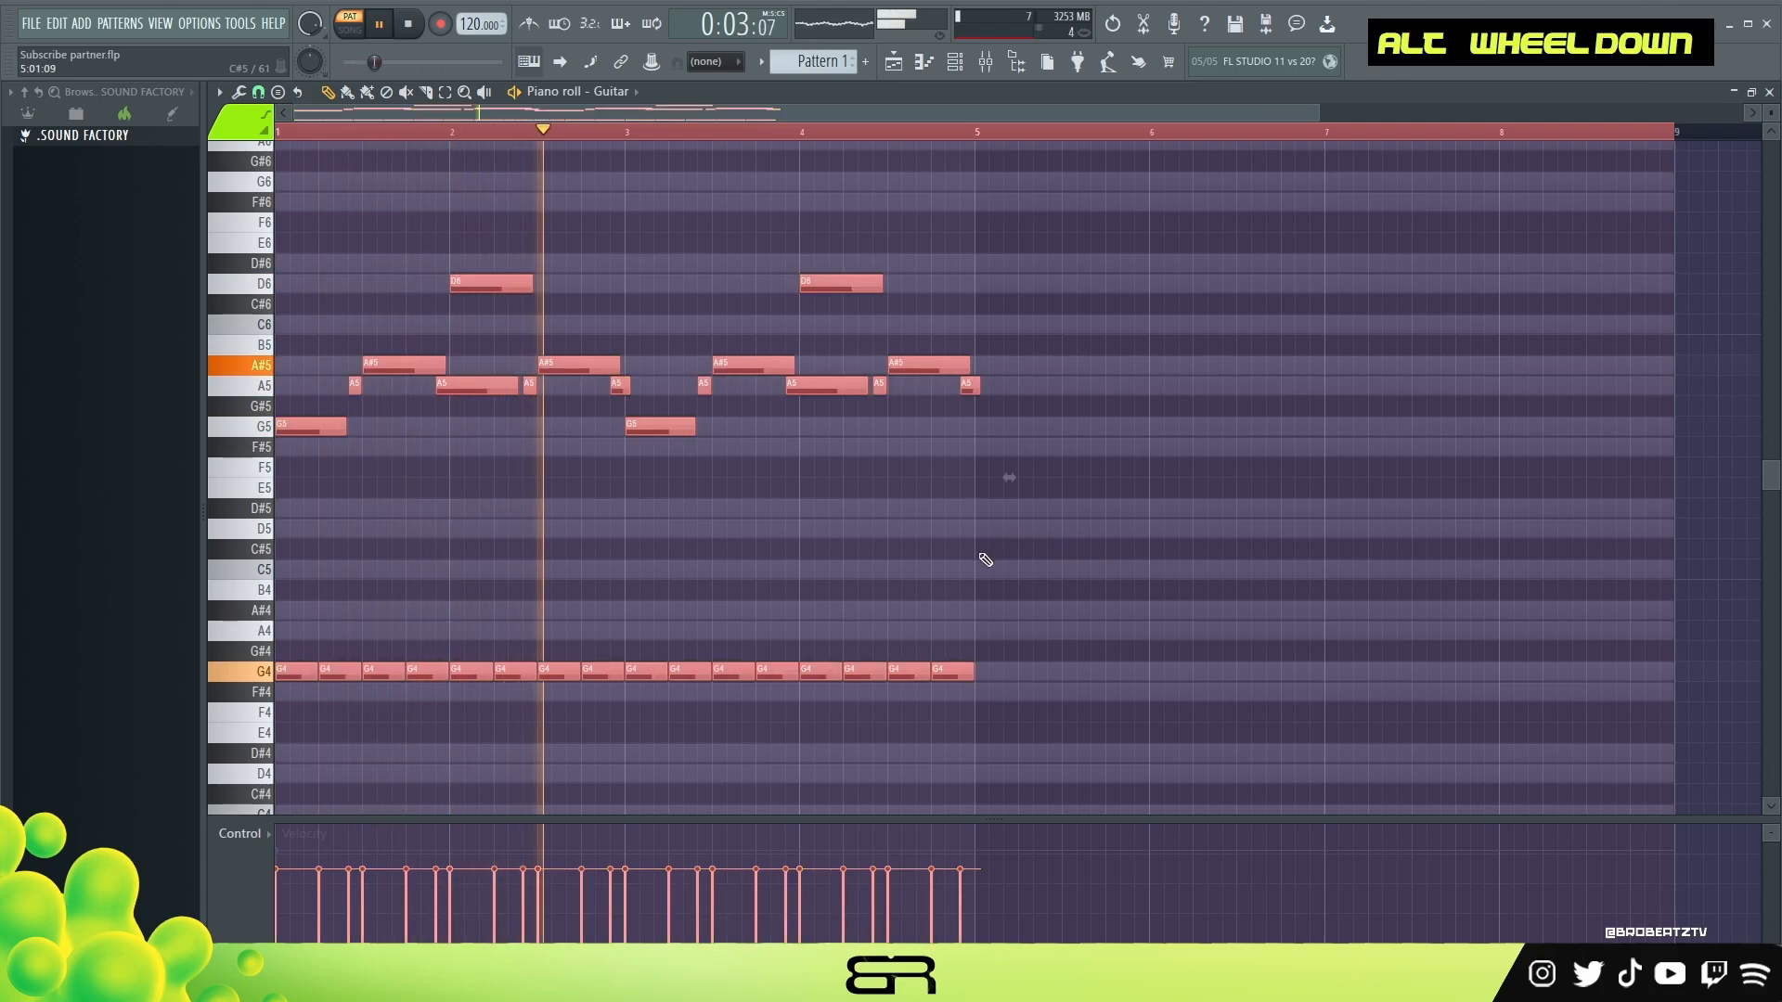
{"action": "right_click", "coordinate": [1037, 545]}
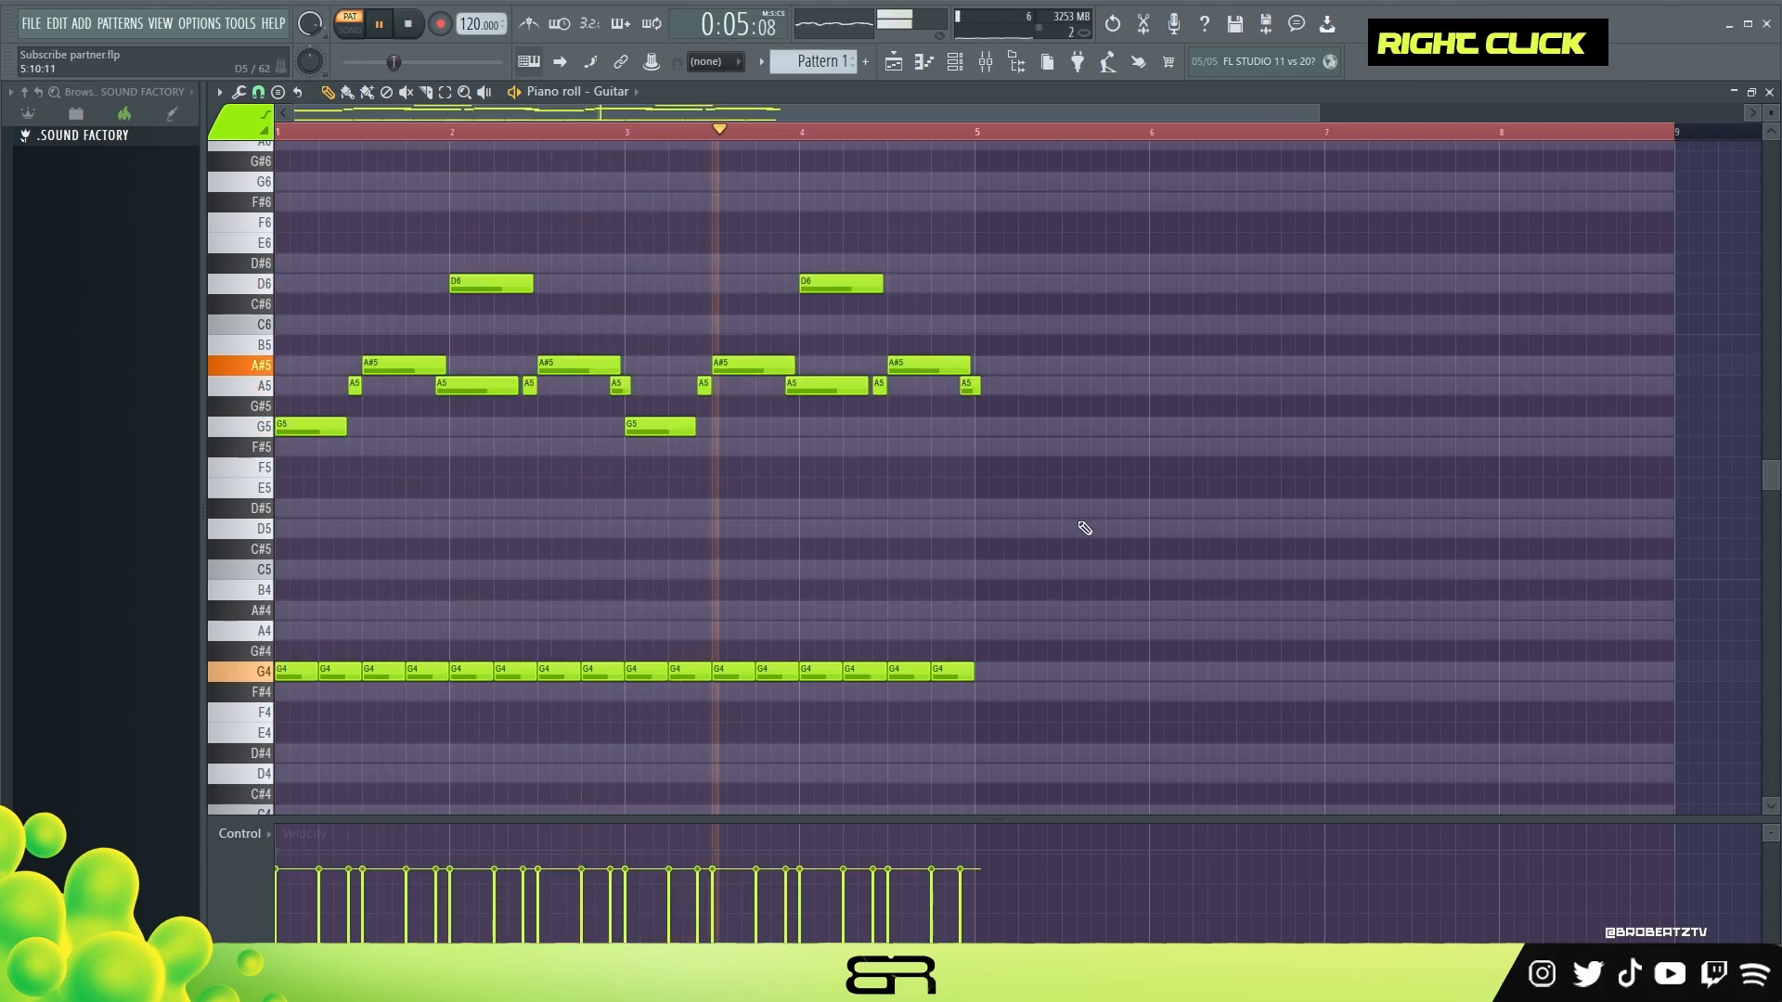
{"action": "key", "text": "ctrl"}
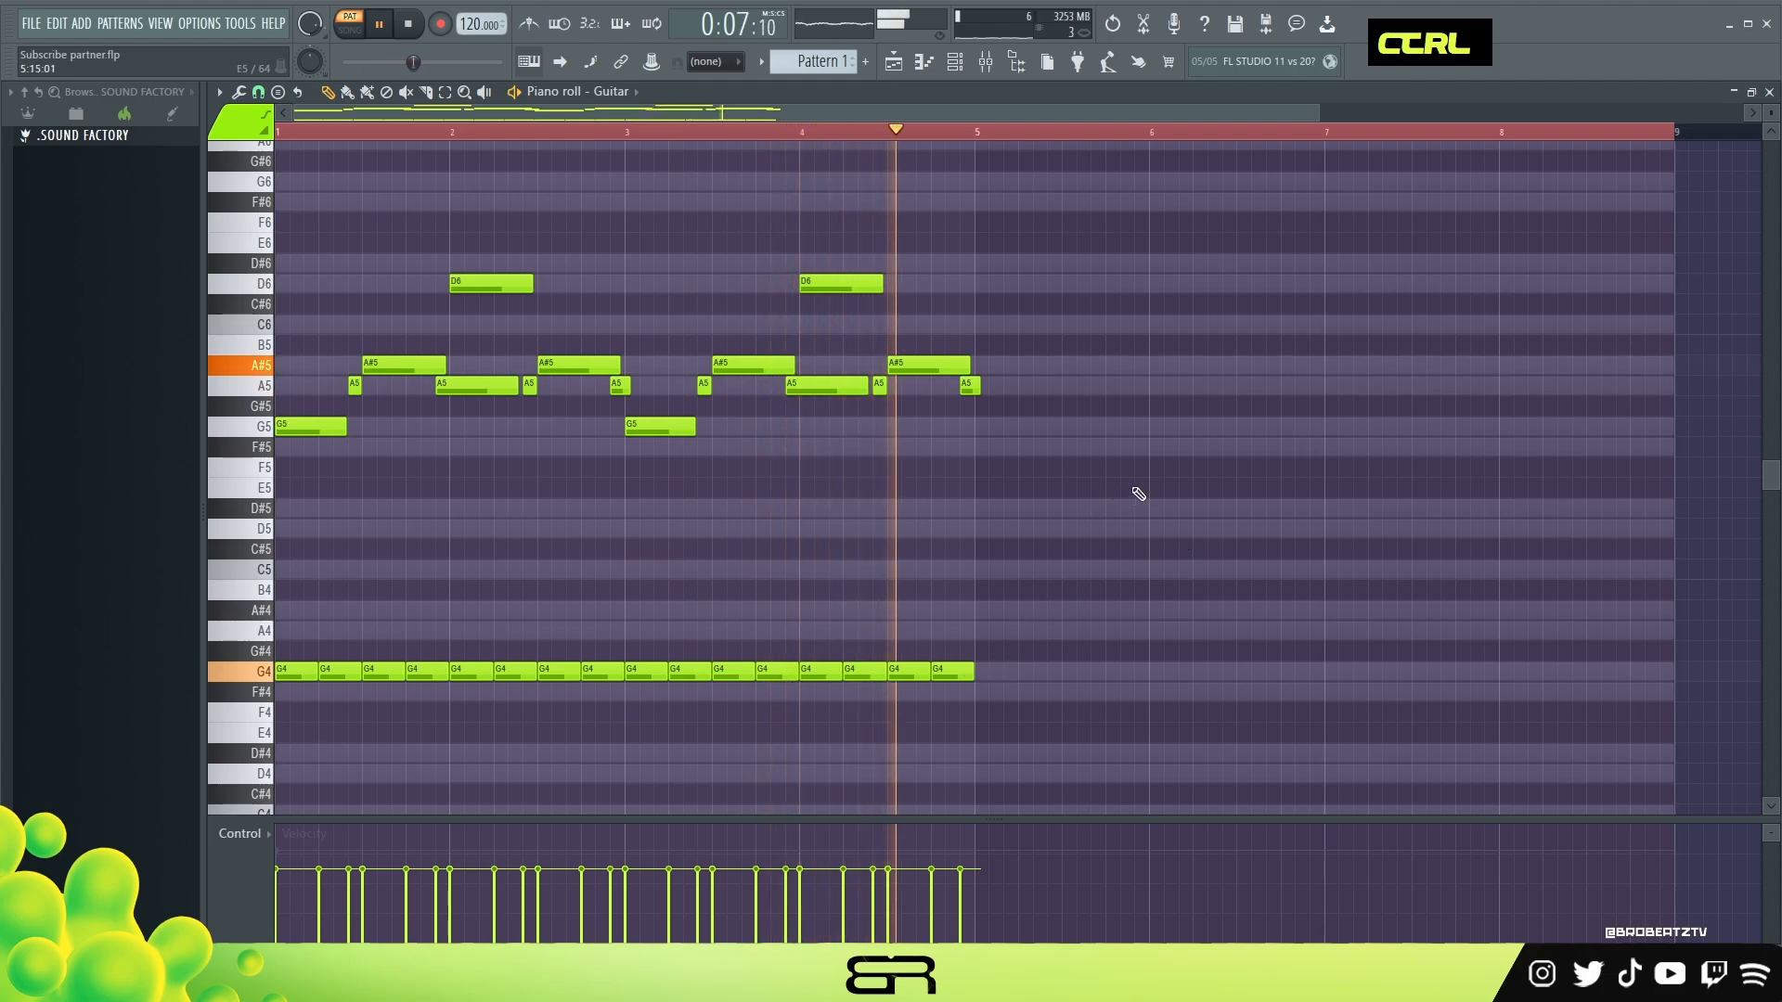
{"action": "key", "text": "space"}
Duplicate the whole four-bar pattern so the copy starts at bar 5, and transpose the copy up five semitones.
{"action": "key", "text": "ctrl+a"}
{"action": "left_click_drag", "start_coordinate": [297, 687], "coordinate": [998, 689], "text": "shift"}
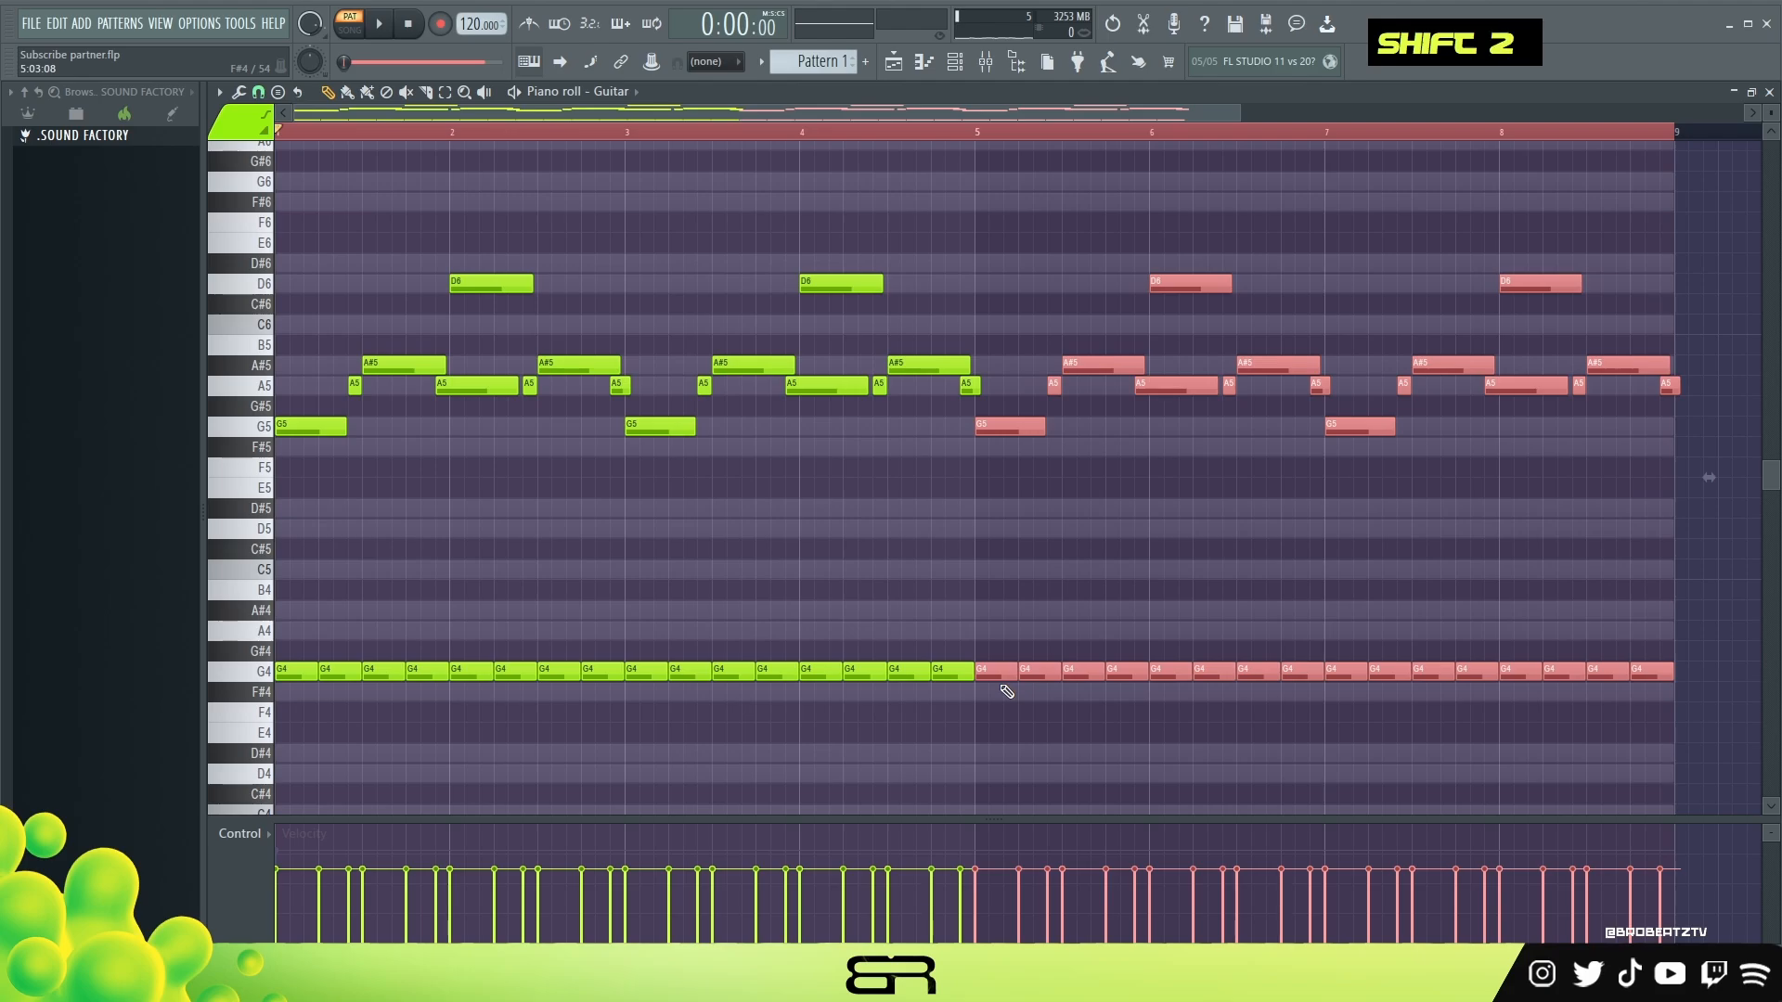
{"action": "key", "text": "shift+Up"}
{"action": "key", "text": "shift+Up"}
{"action": "key", "text": "shift+Up"}
{"action": "key", "text": "shift+Up"}
{"action": "key", "text": "shift+Up"}
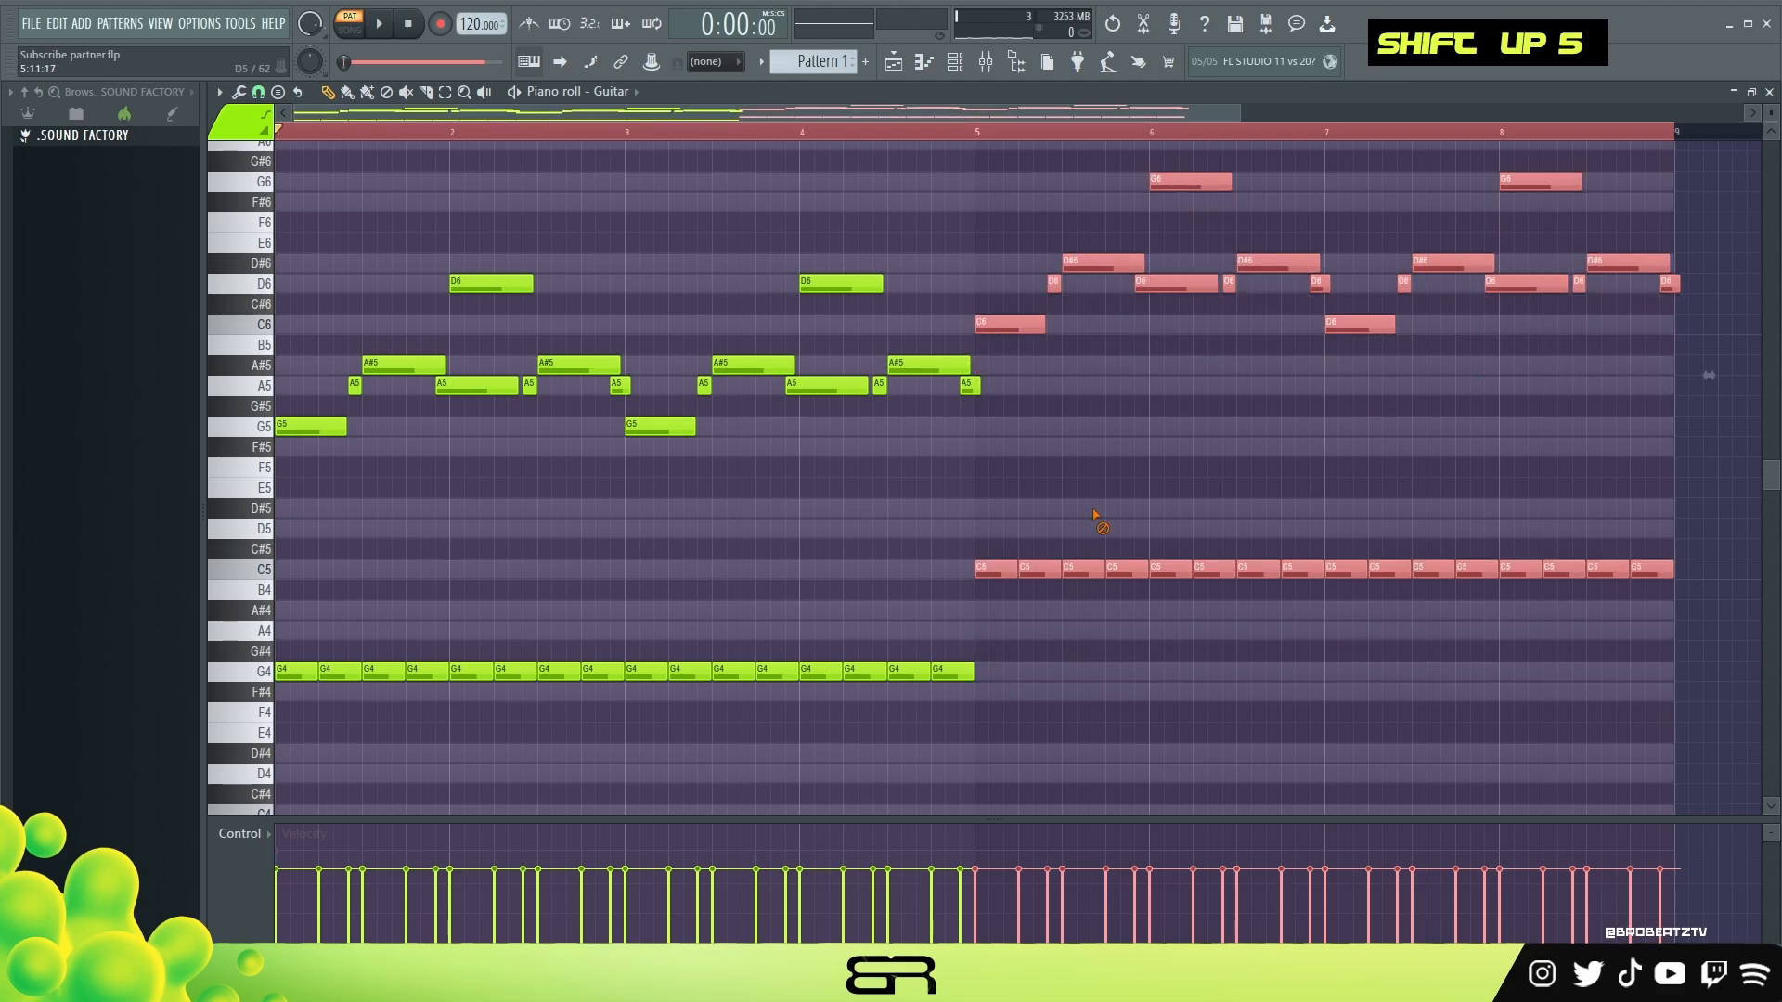
{"action": "right_click", "coordinate": [1095, 517]}
Play back the pattern from bar 3 and shorten the last D6 note at the end of bar 8.
{"action": "left_click", "coordinate": [628, 131]}
{"action": "key", "text": "space"}
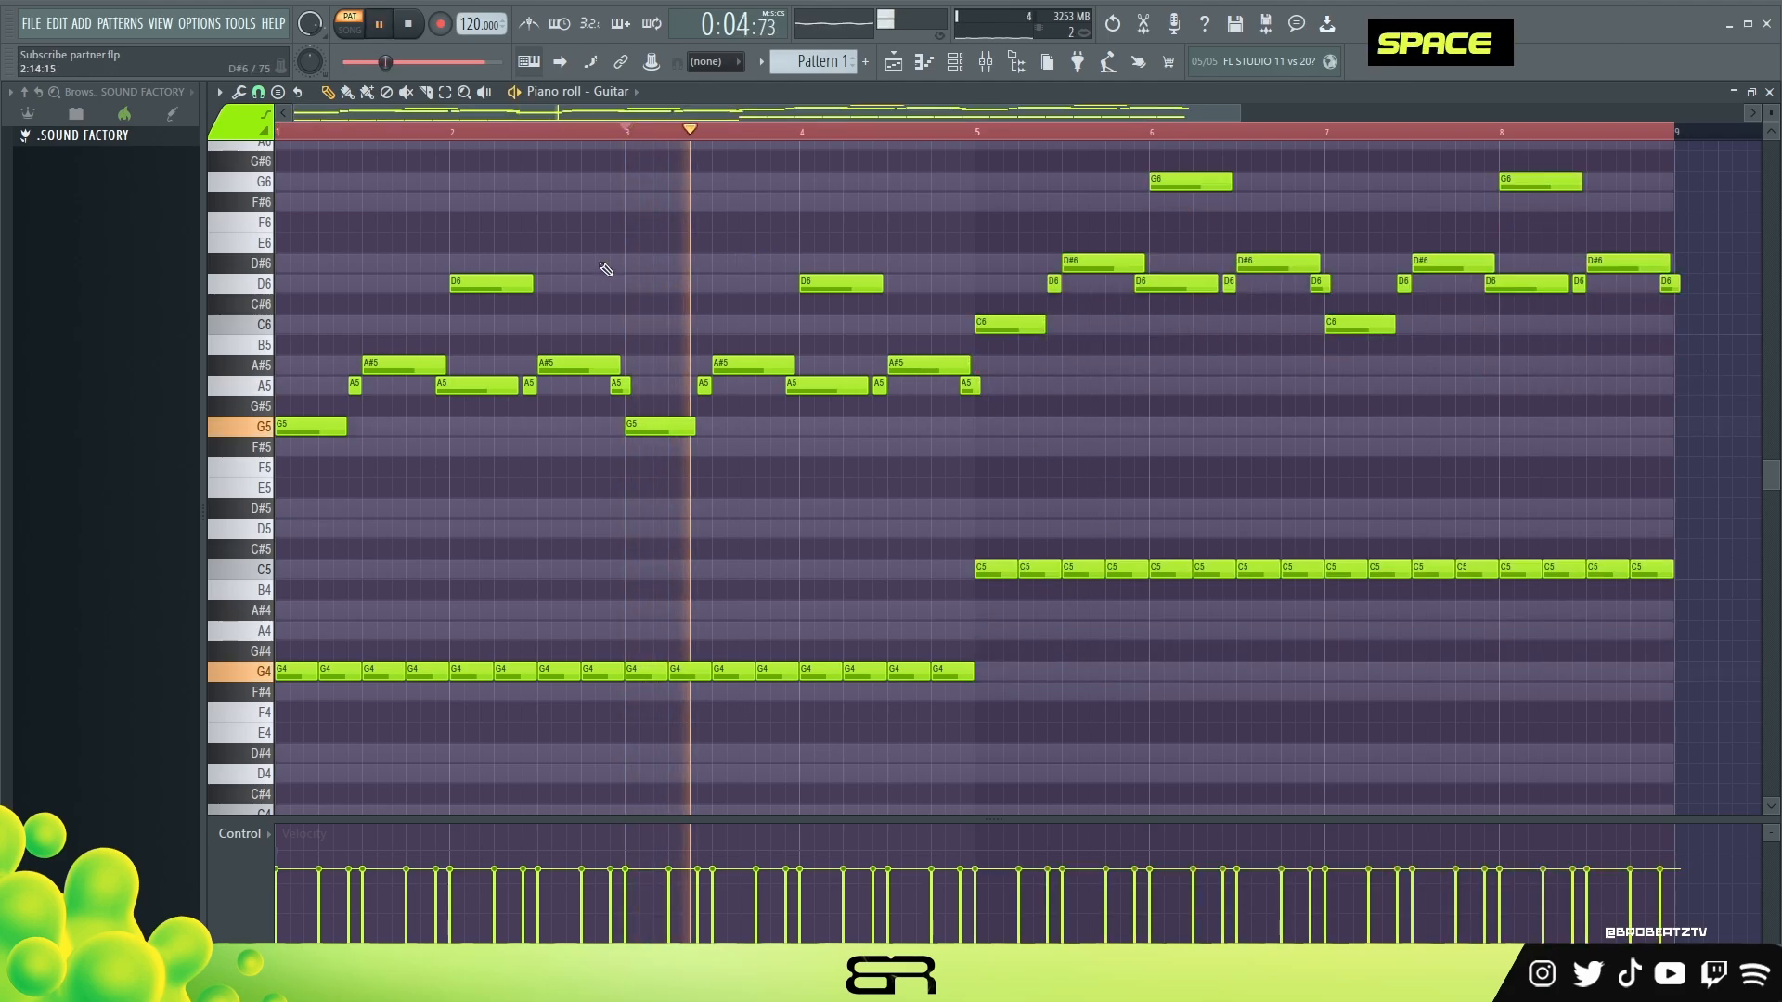
{"action": "scroll", "coordinate": [1290, 377], "scroll_direction": "up", "scroll_amount": 3}
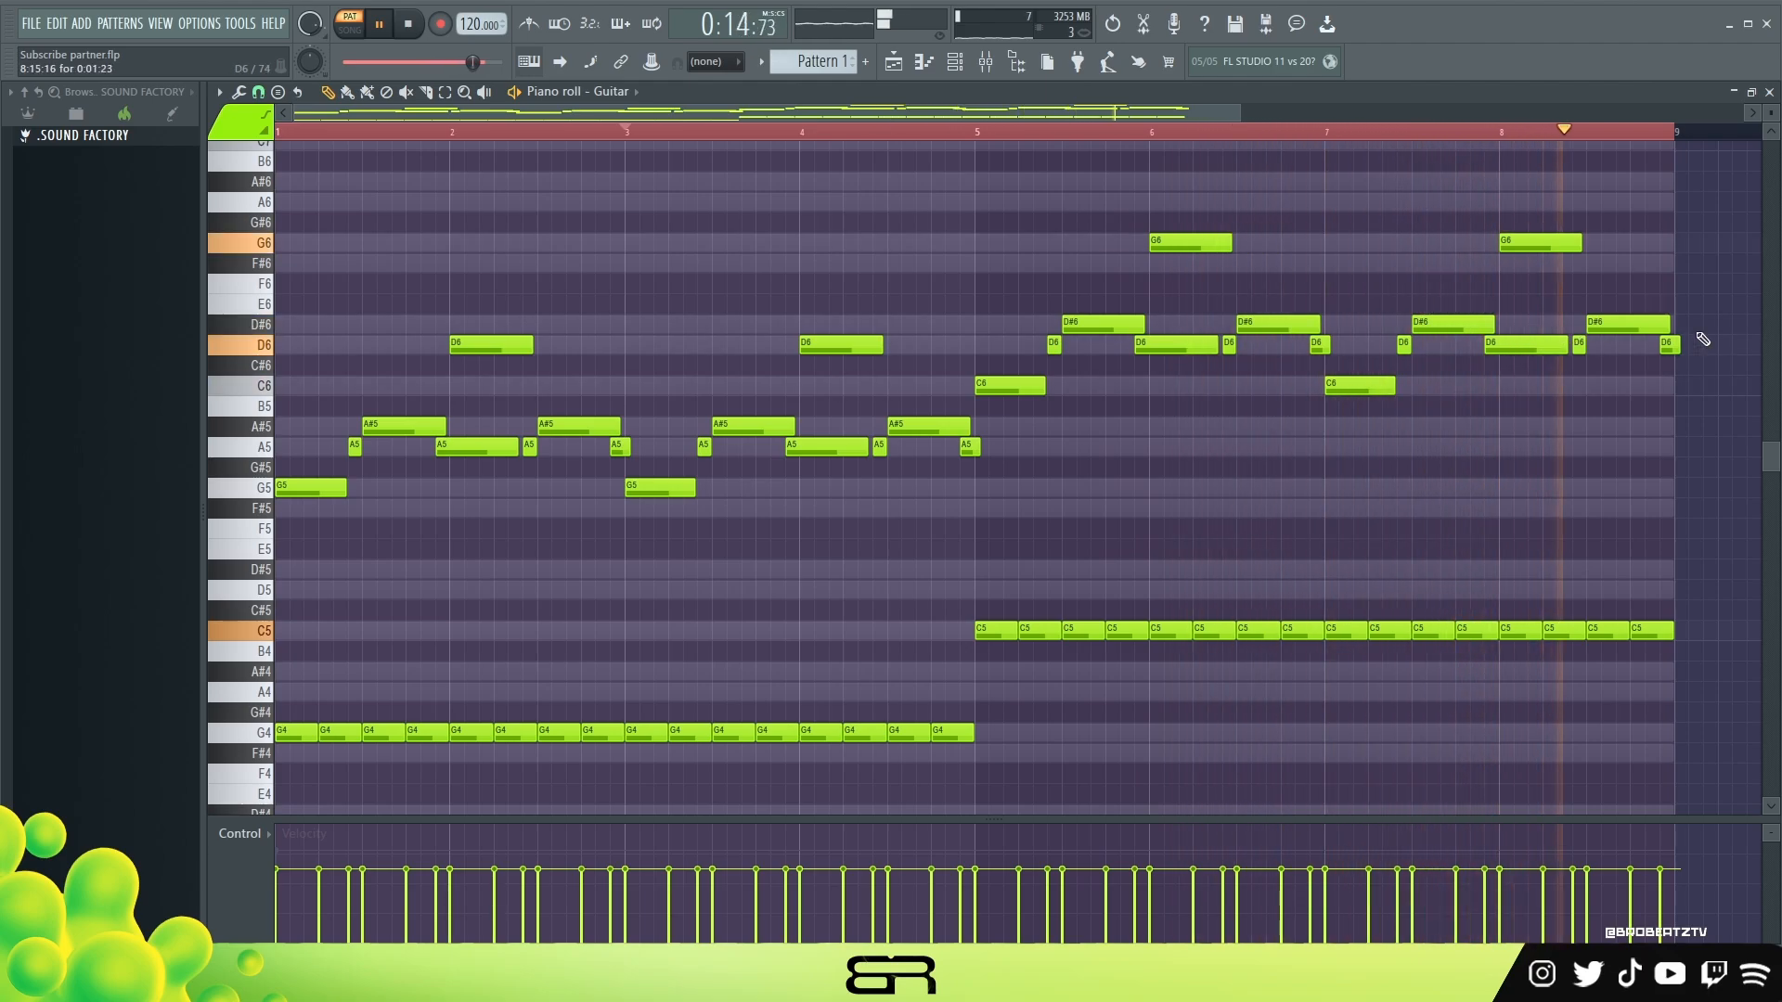
{"action": "key", "text": "space"}
{"action": "left_click_drag", "start_coordinate": [1678, 345], "coordinate": [1666, 357]}
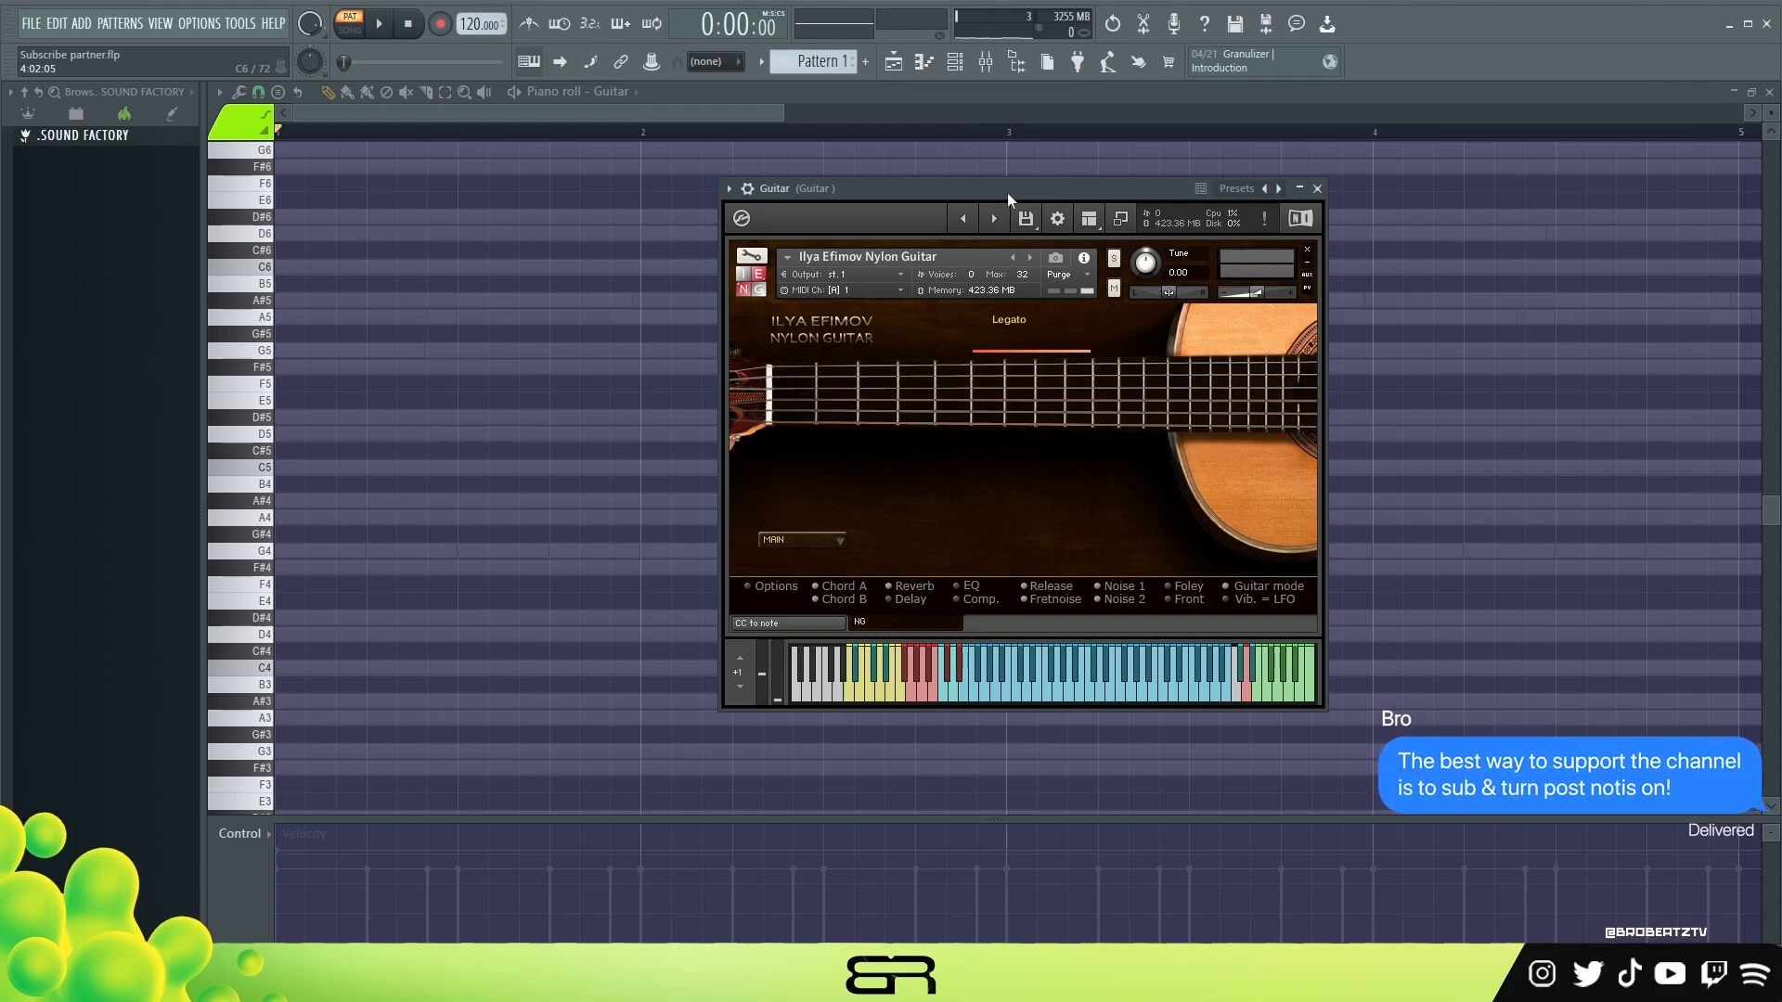
Put away the nylon guitar instrument window and review the G4 notes and melody of the first Guitar channel.
{"action": "left_click_drag", "start_coordinate": [1010, 180], "coordinate": [911, 202]}
{"action": "right_click", "coordinate": [485, 403]}
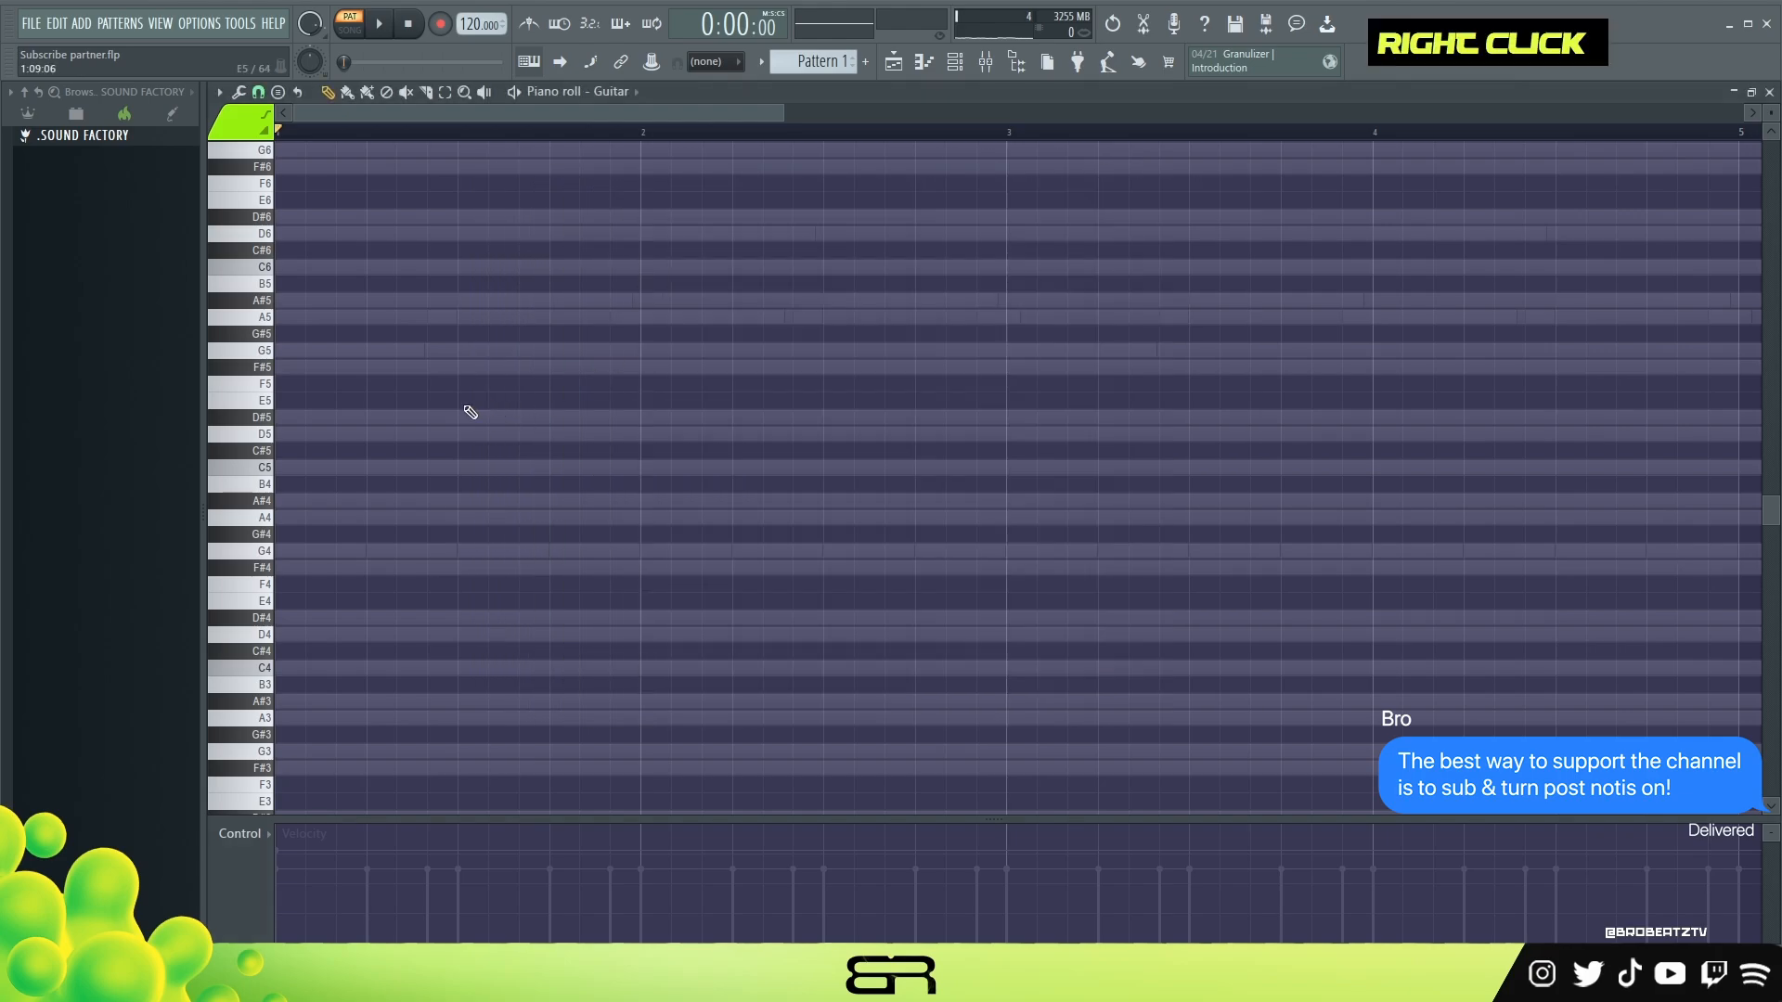
{"action": "left_click", "coordinate": [957, 66]}
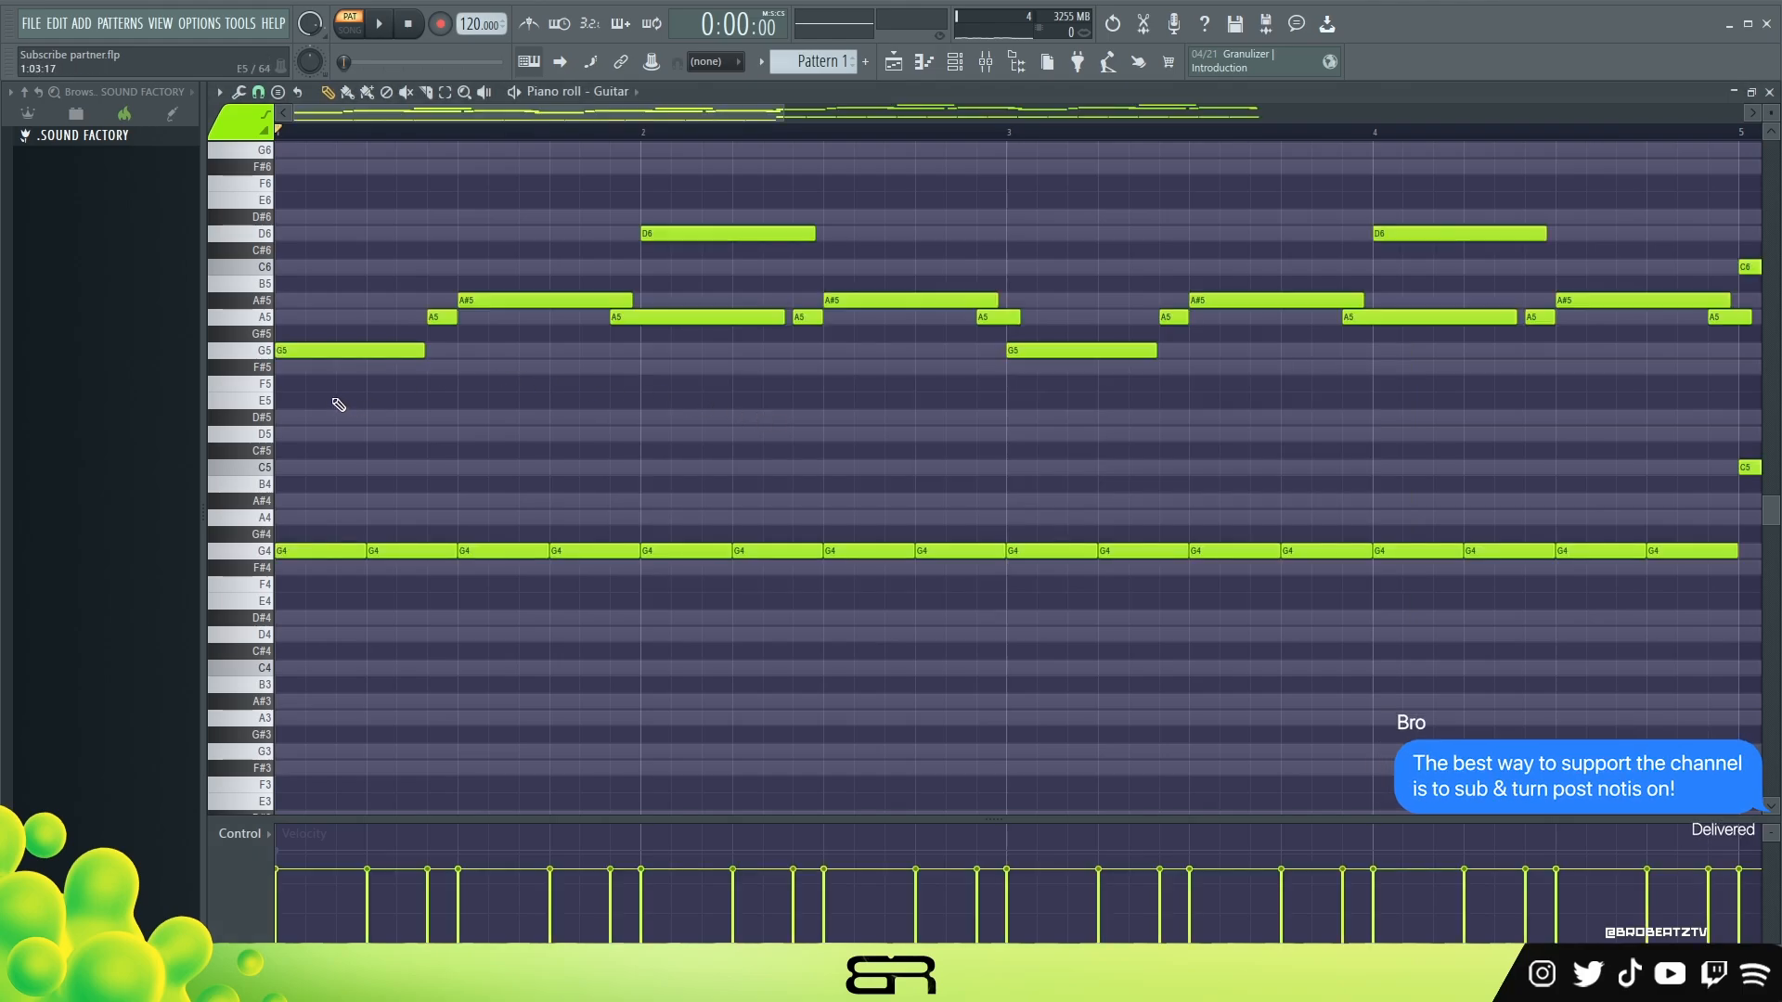
{"action": "left_click_drag", "start_coordinate": [302, 528], "coordinate": [727, 600]}
{"action": "right_click", "coordinate": [713, 616]}
{"action": "left_click_drag", "start_coordinate": [347, 344], "coordinate": [344, 367]}
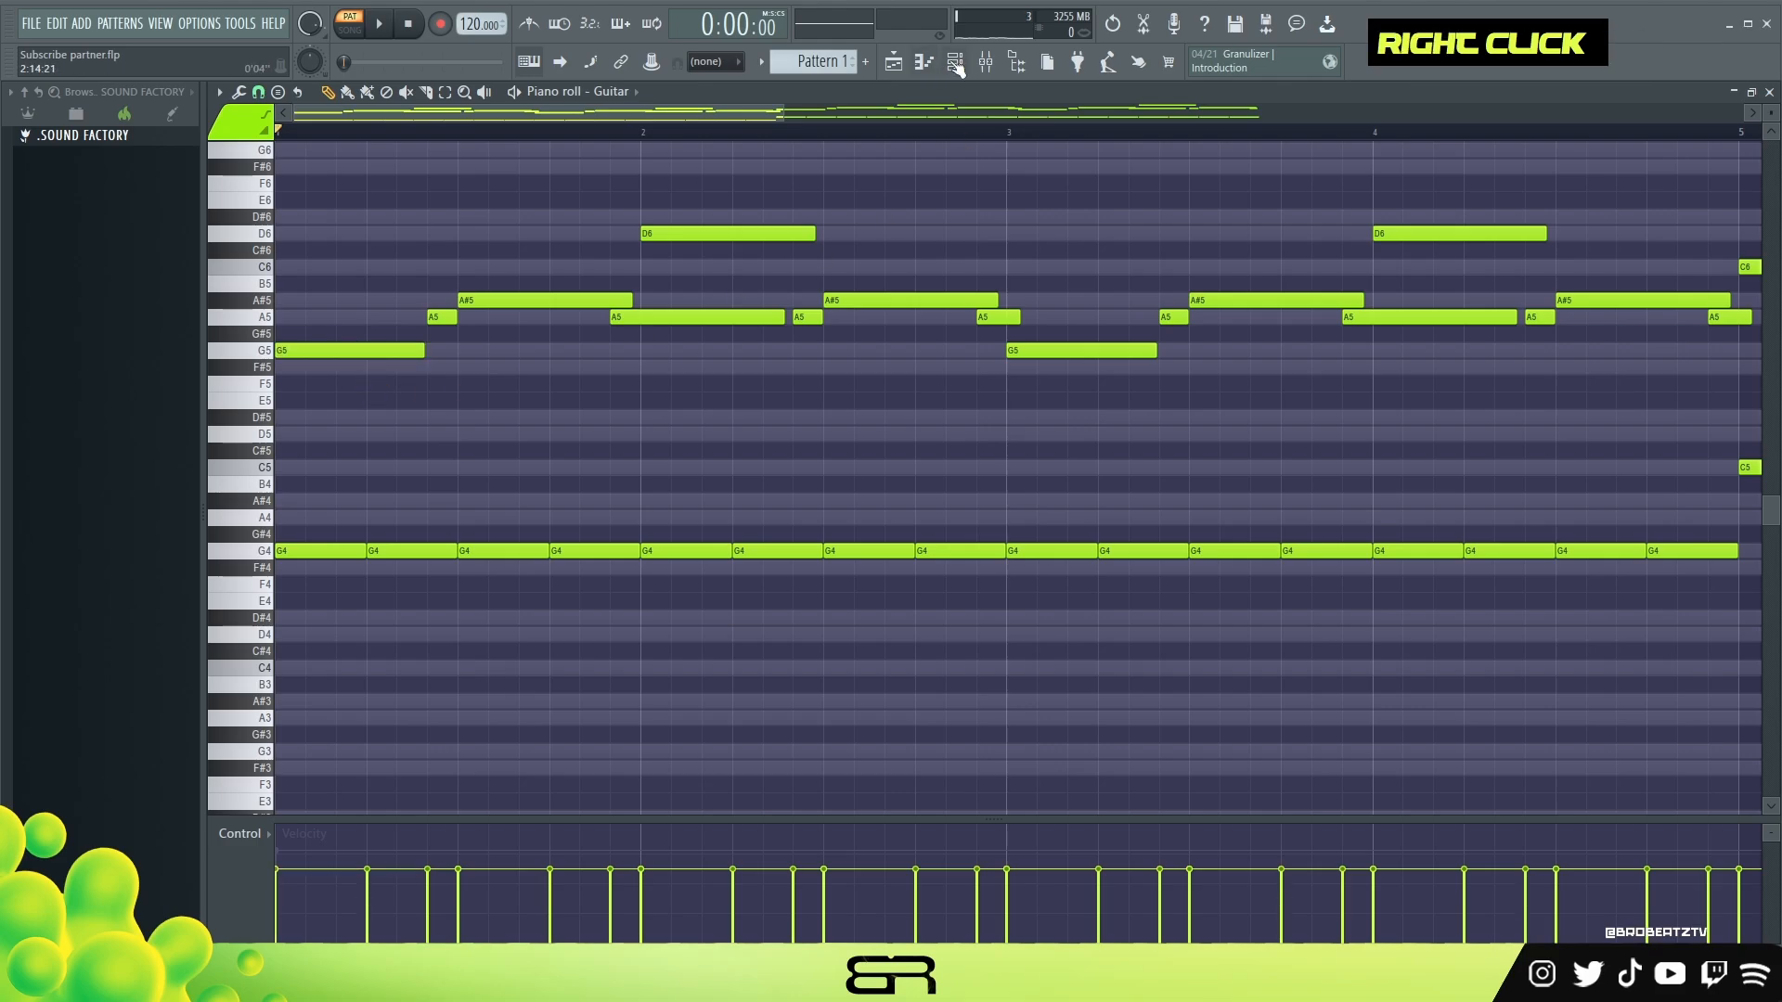
Open the piano roll of the second Guitar channel from the channel rack.
{"action": "left_click", "coordinate": [955, 63]}
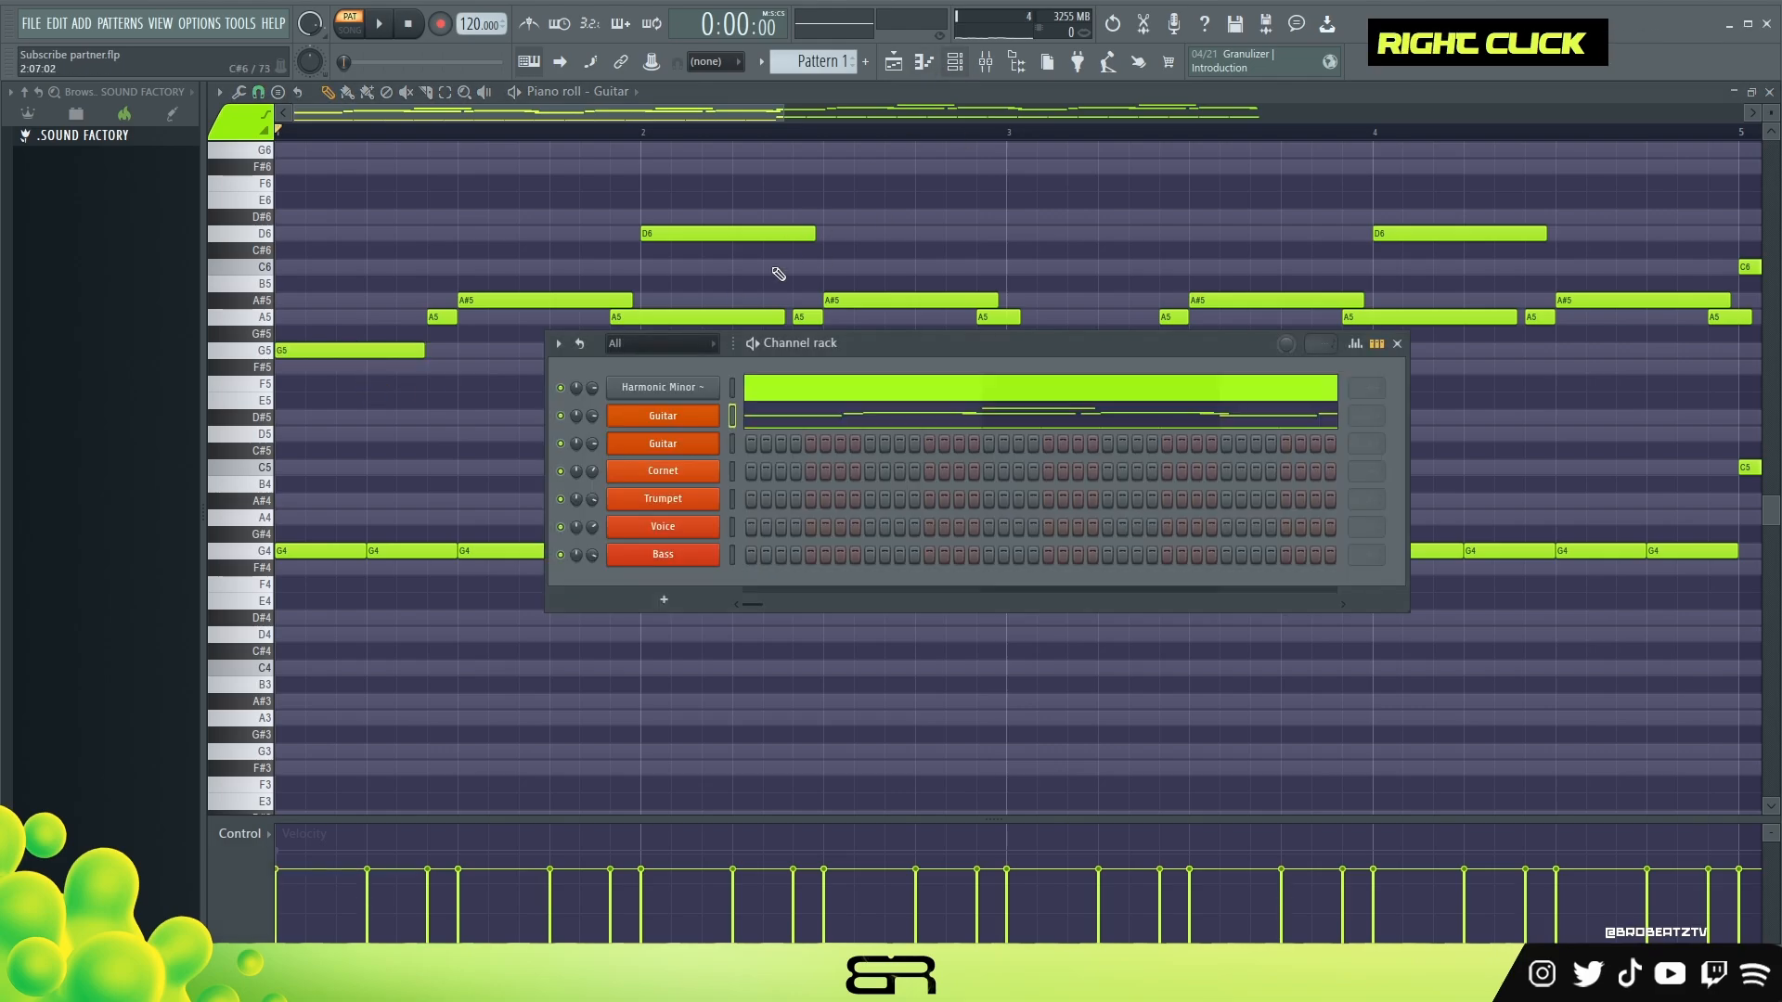
{"action": "right_click", "coordinate": [684, 451]}
{"action": "left_click", "coordinate": [781, 441]}
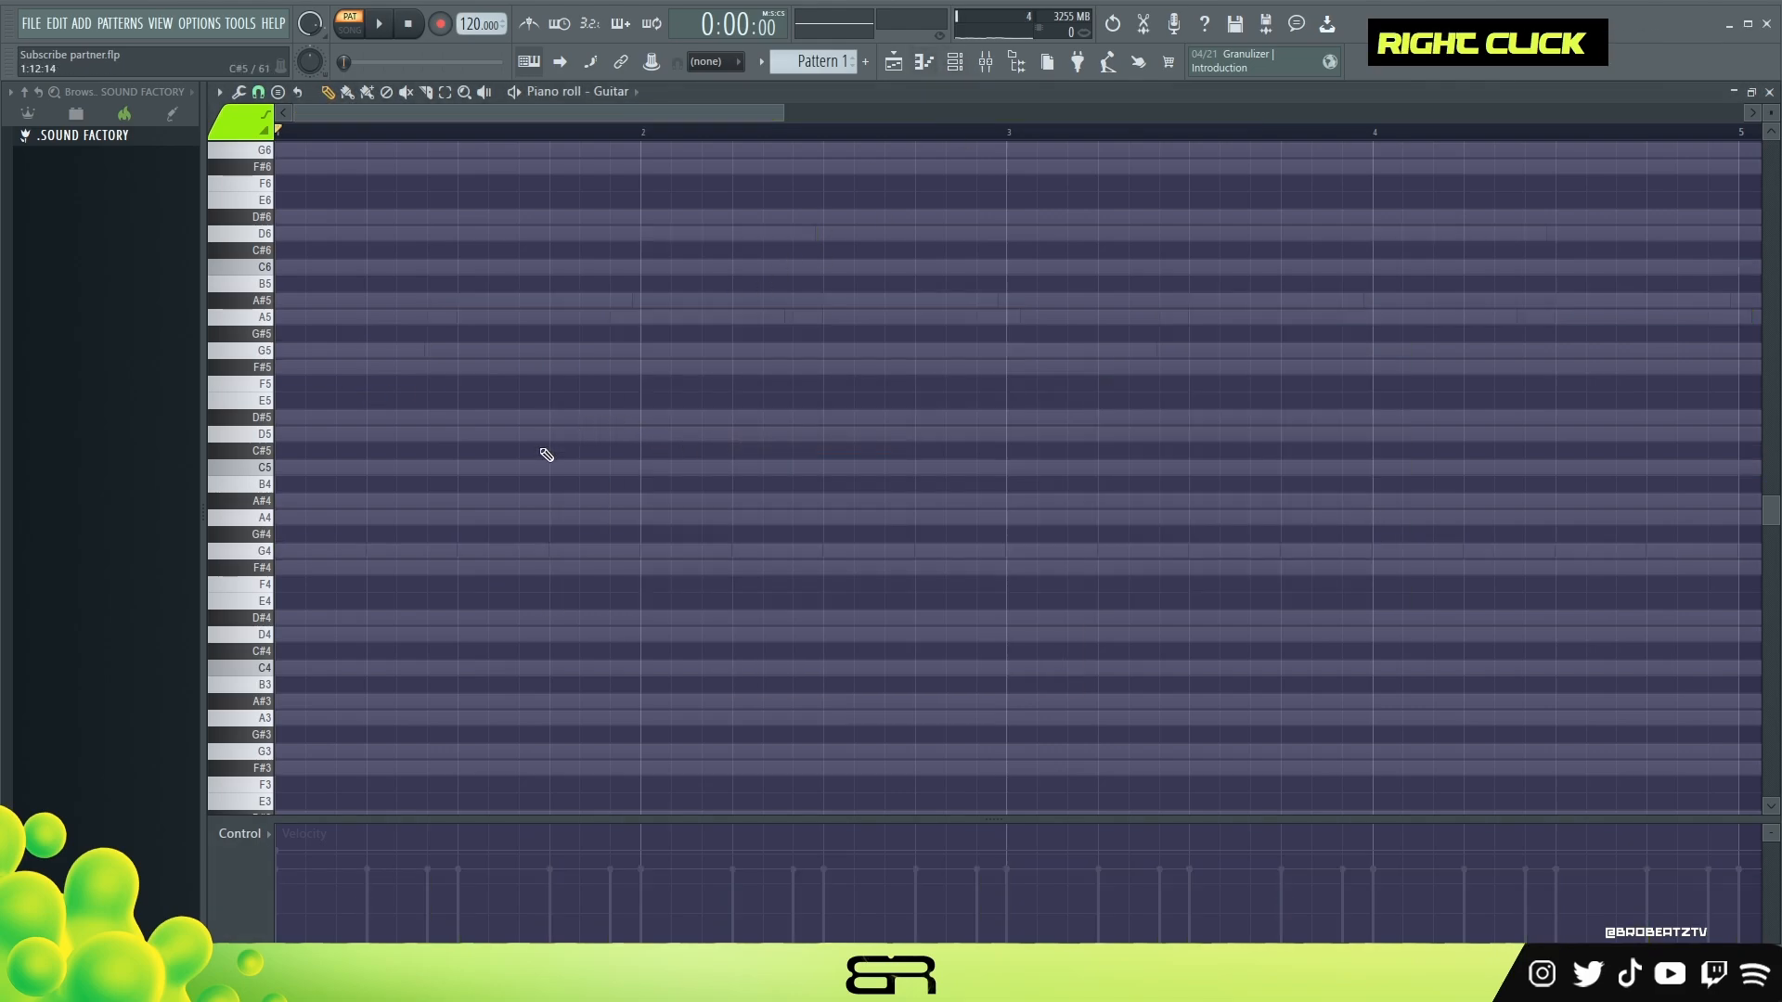
{"action": "left_click_drag", "start_coordinate": [1771, 113], "coordinate": [1771, 69]}
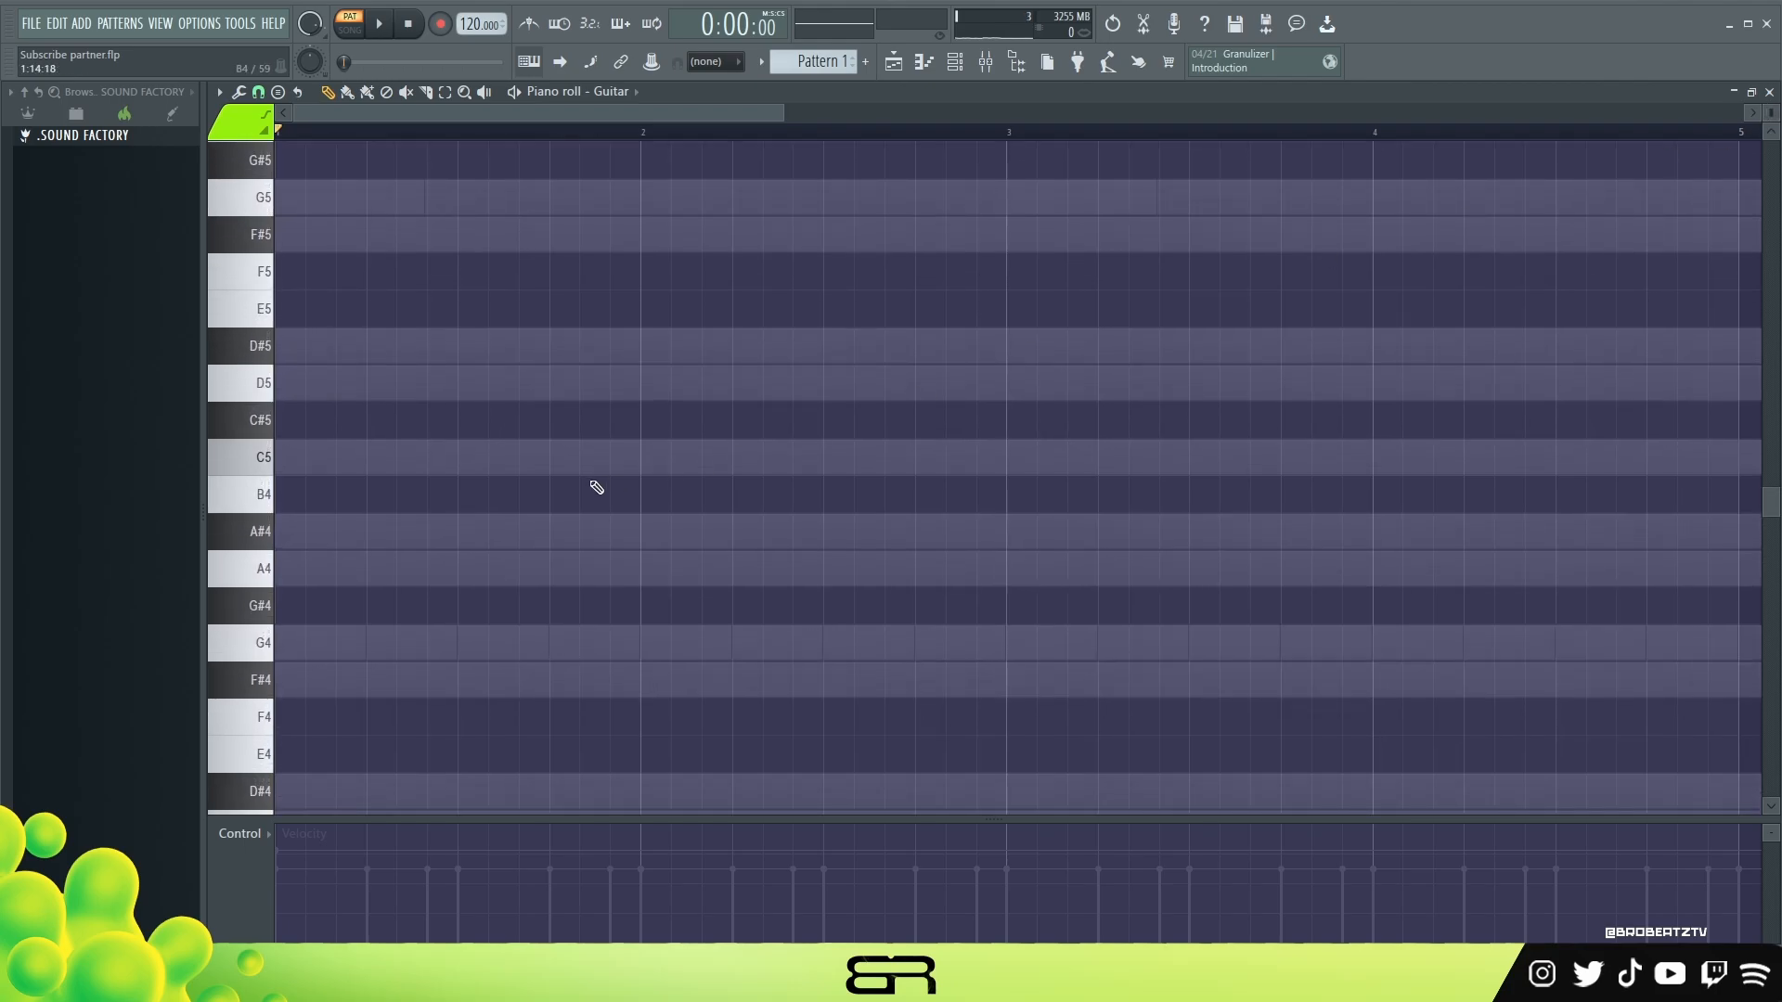
Place a G4 note of 0:01:15 at 1:09:00 and stack copies of it on A#4 and D5.
{"action": "scroll", "coordinate": [593, 491], "scroll_direction": "down", "scroll_amount": 1}
{"action": "left_click", "coordinate": [475, 536]}
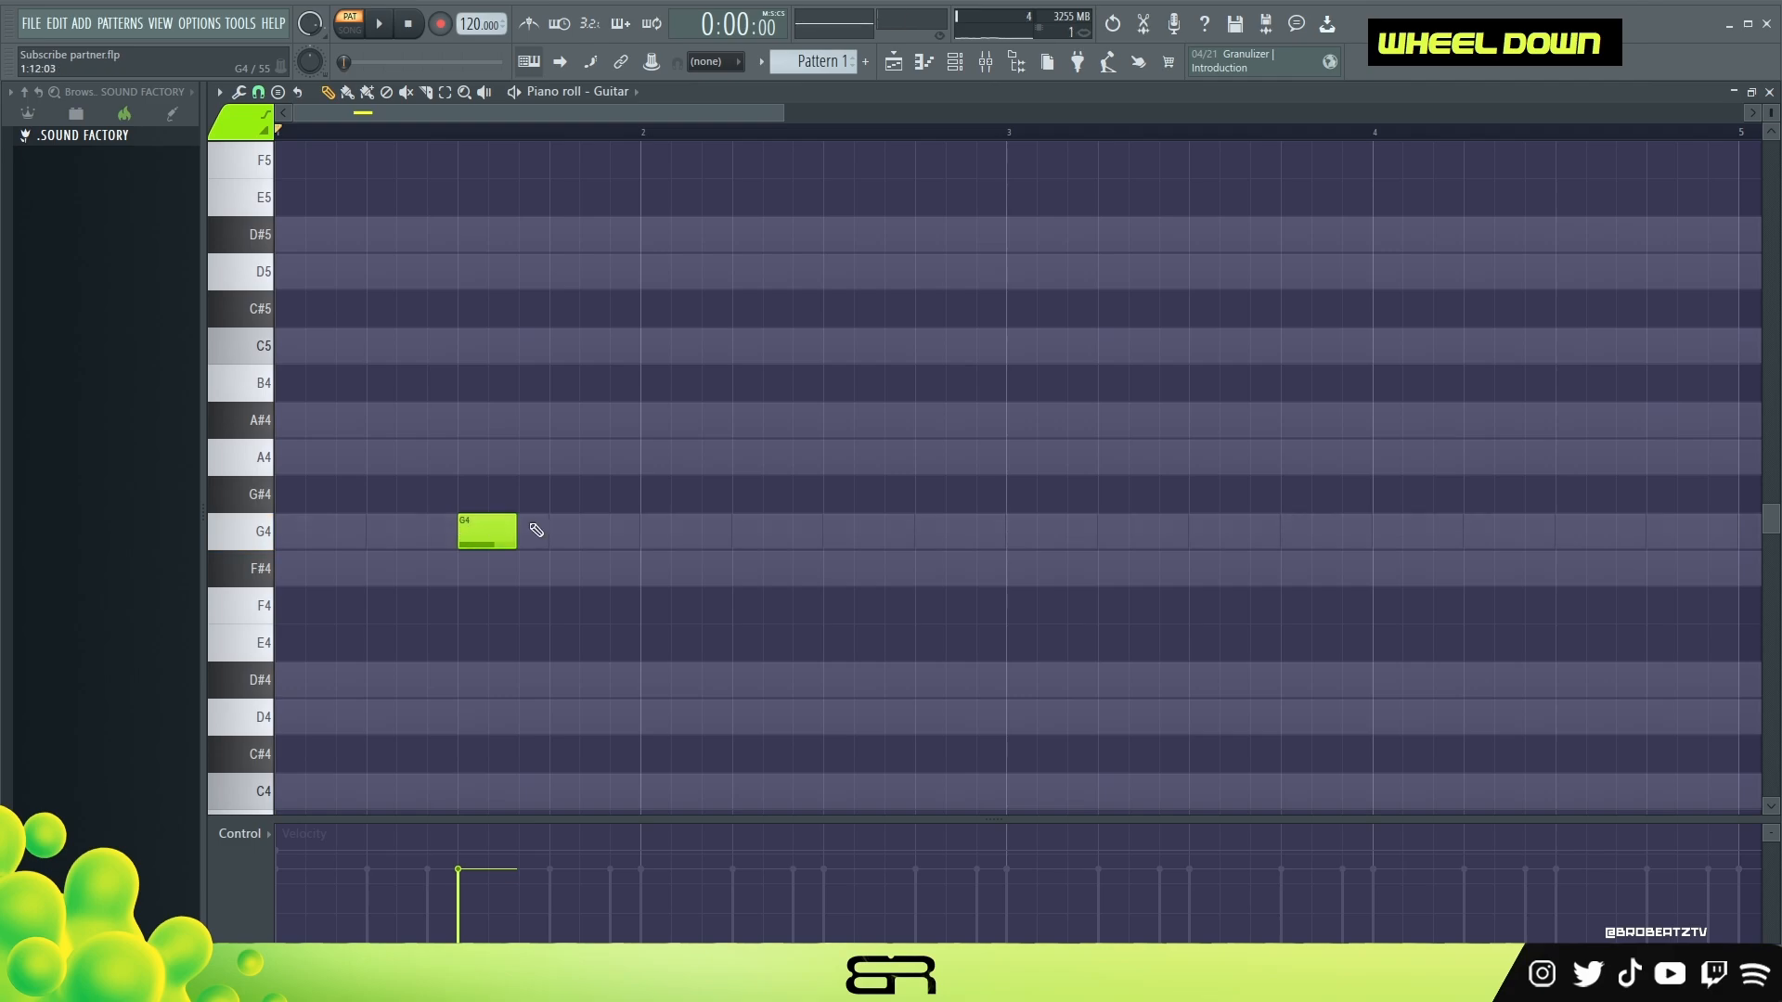
{"action": "left_click_drag", "start_coordinate": [516, 532], "coordinate": [494, 531]}
{"action": "left_click_drag", "start_coordinate": [531, 496], "coordinate": [422, 547]}
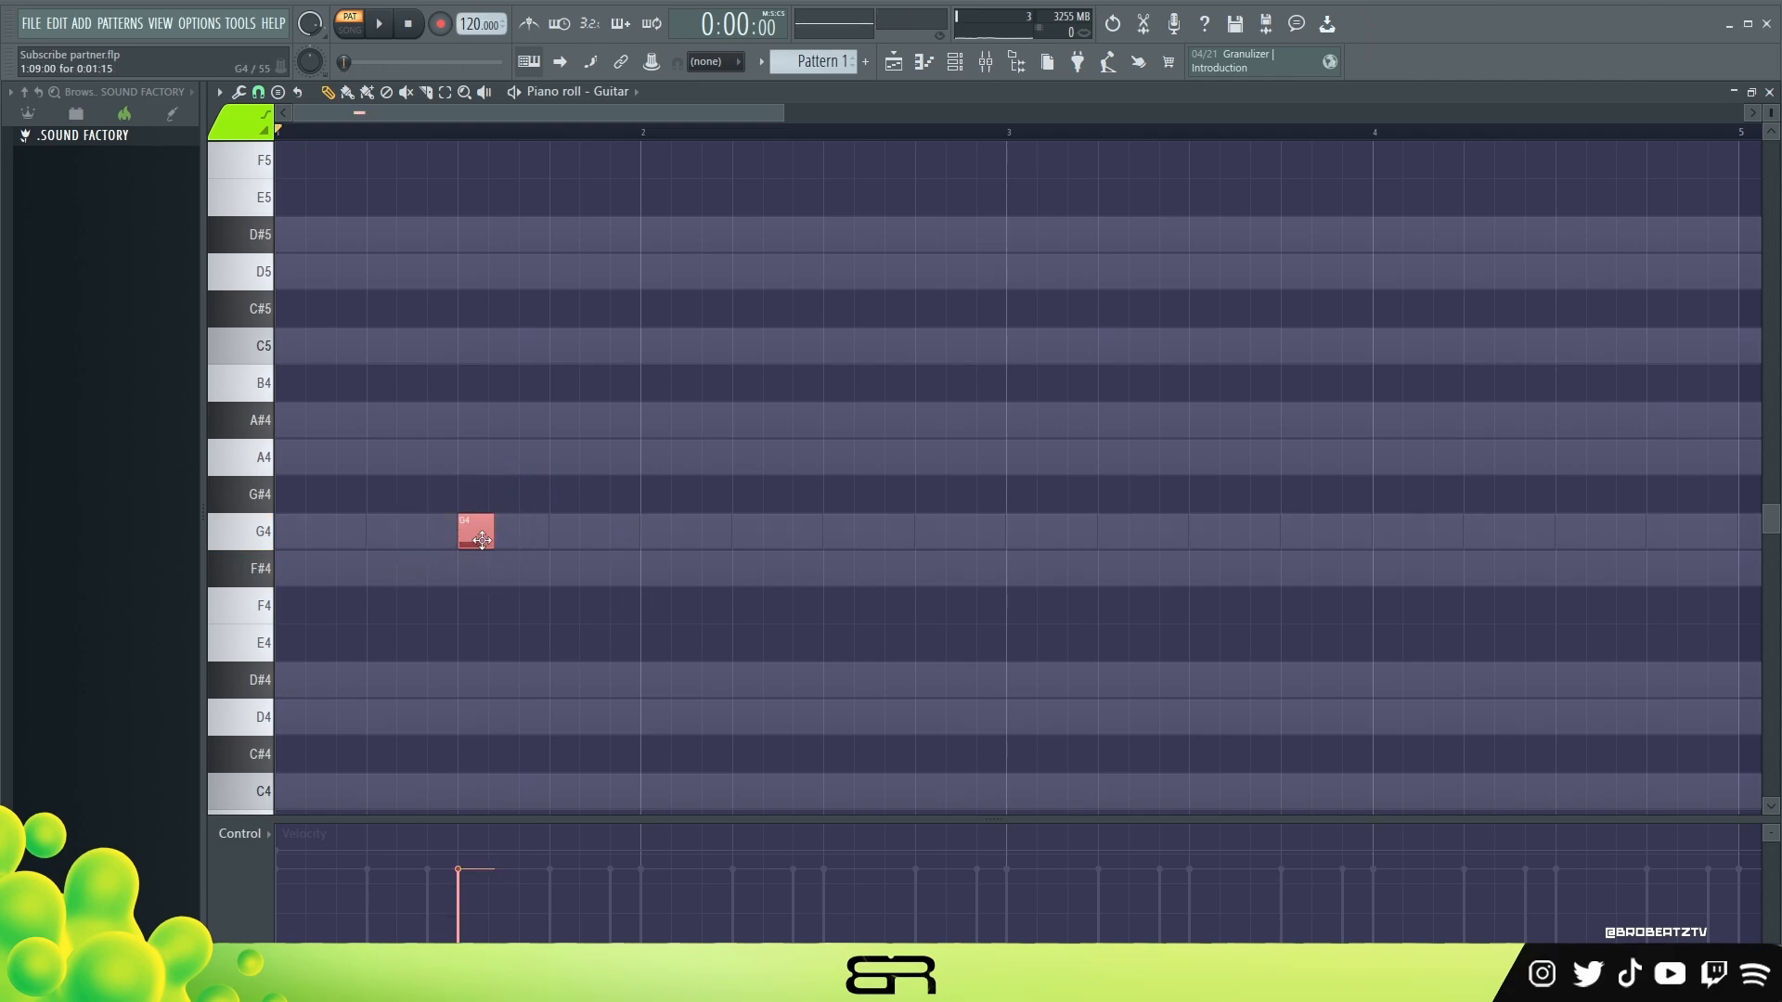
{"action": "left_click_drag", "start_coordinate": [480, 537], "coordinate": [471, 268], "text": "shift"}
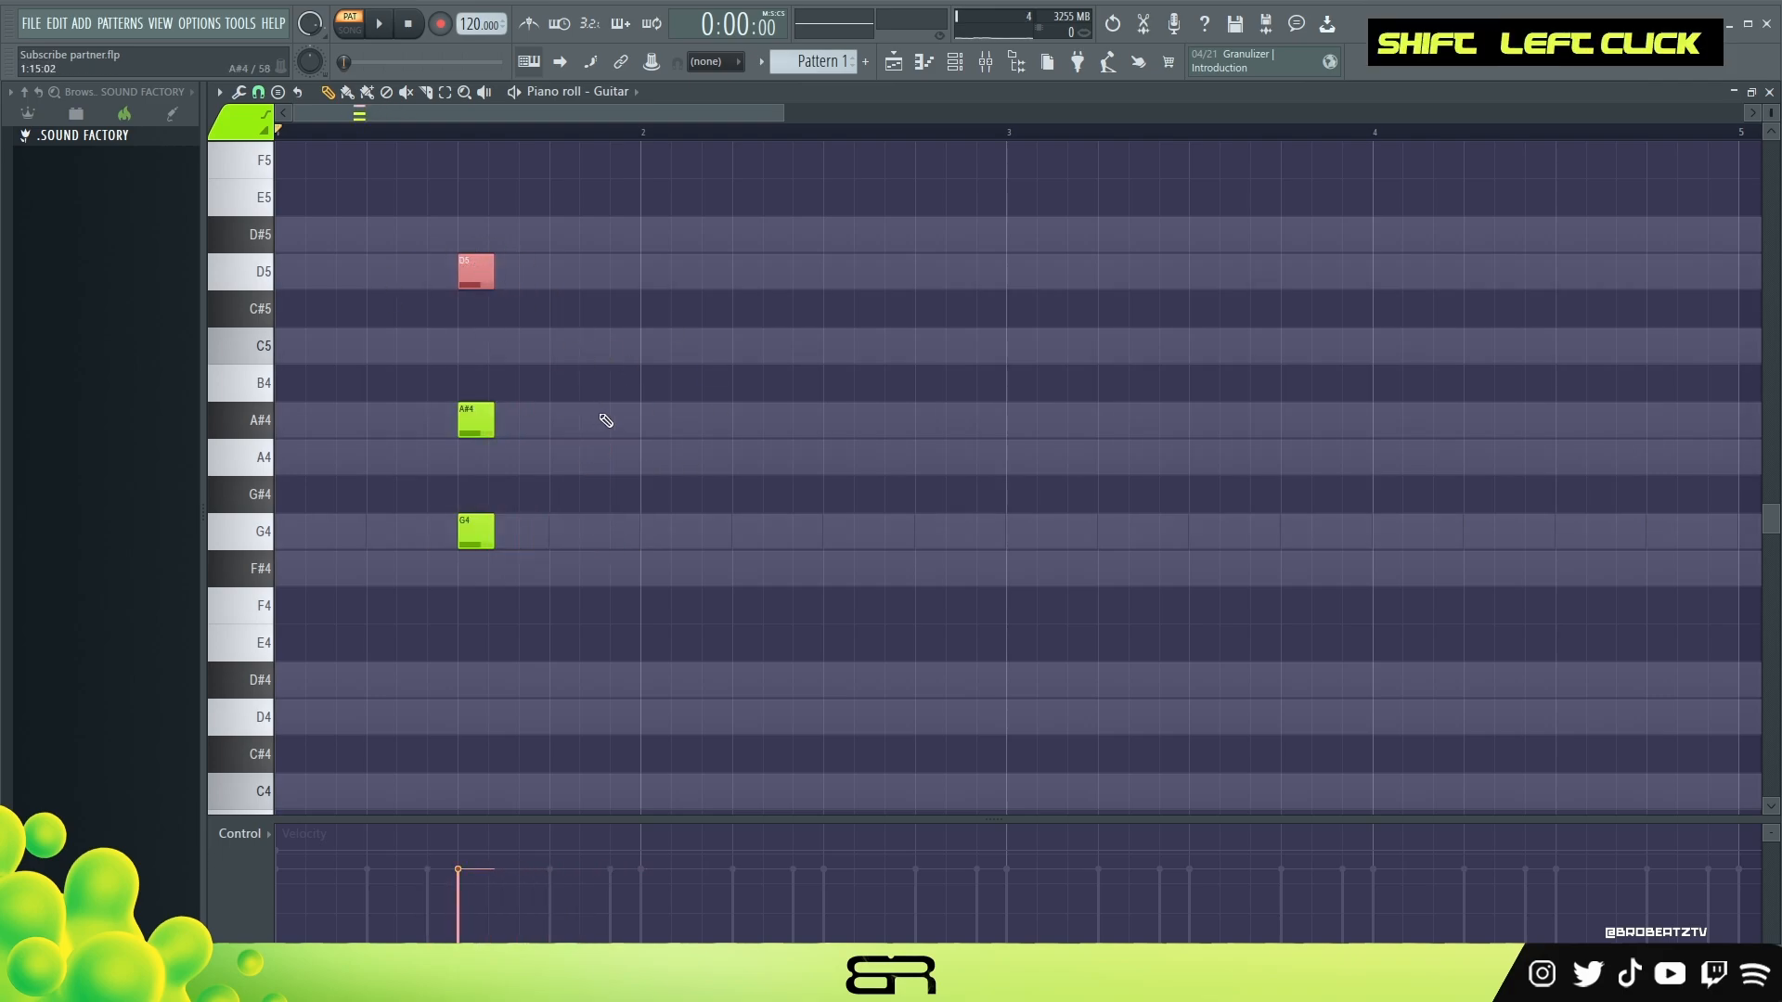
Copy the short note to D#4 and C4 at the start of bar 2, and delete the extra G4 there.
{"action": "left_click_drag", "start_coordinate": [432, 473], "coordinate": [661, 682]}
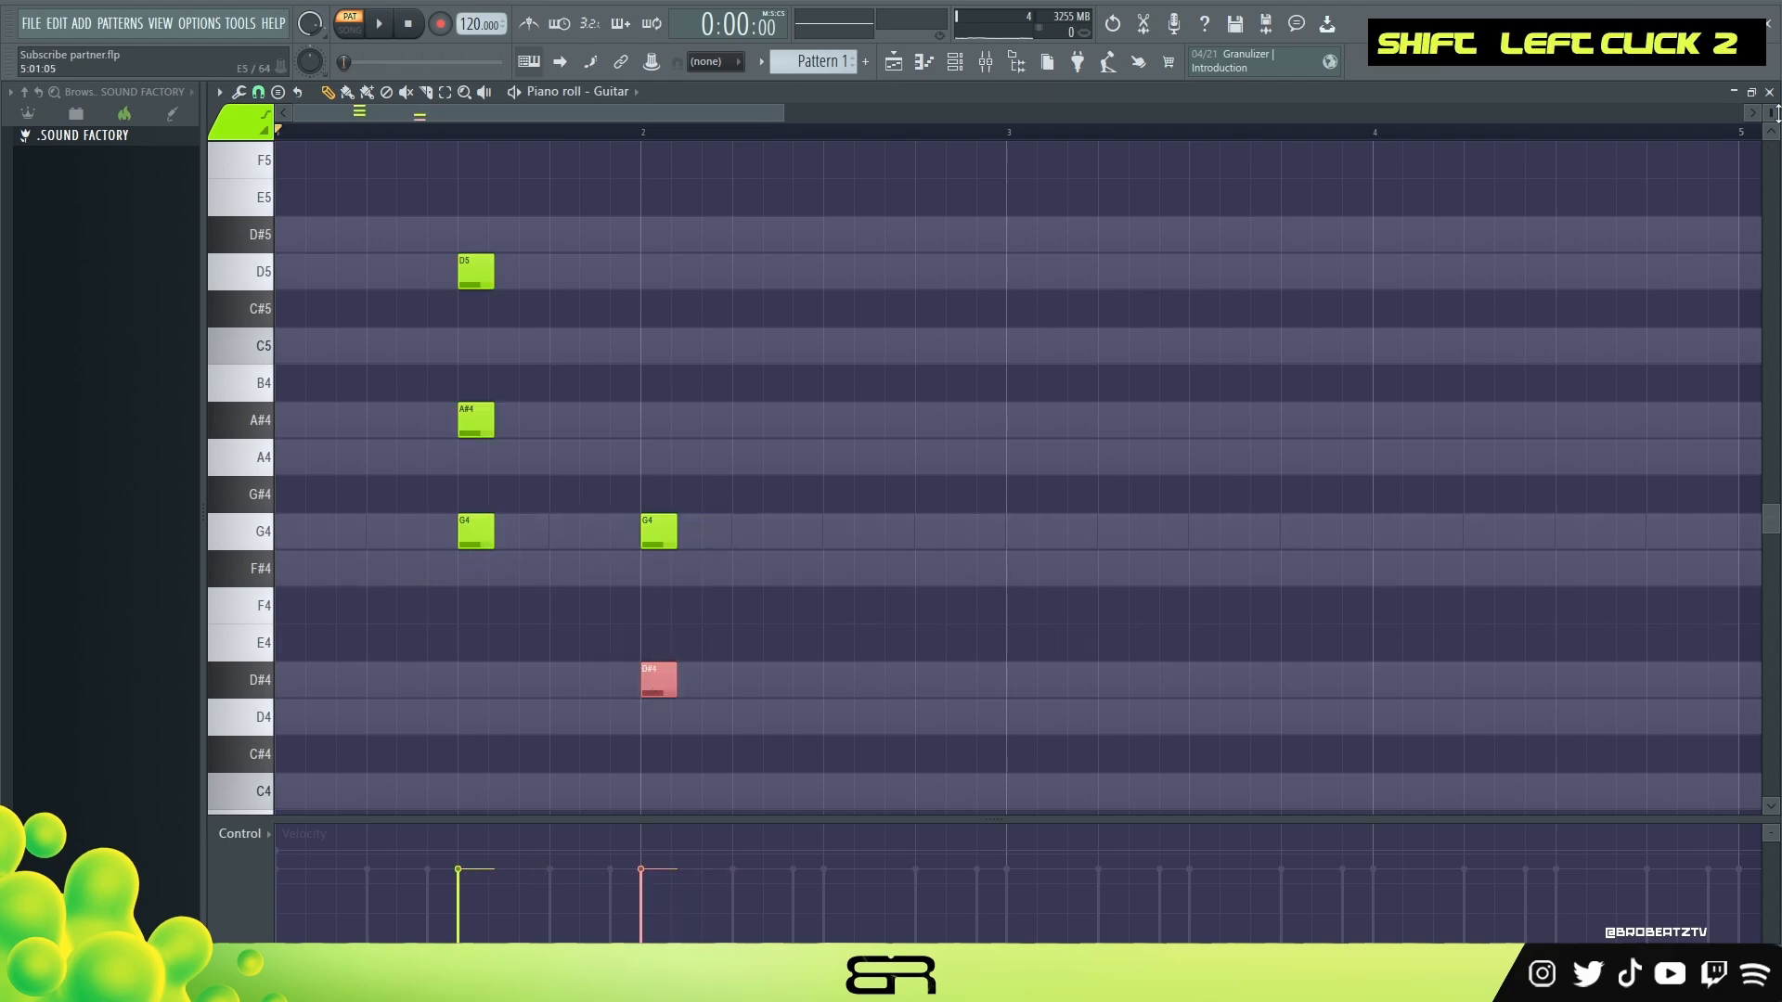
{"action": "left_click_drag", "start_coordinate": [1774, 113], "coordinate": [1774, 121]}
{"action": "scroll", "coordinate": [610, 599], "scroll_direction": "down", "scroll_amount": 3}
{"action": "left_click_drag", "start_coordinate": [654, 556], "coordinate": [662, 673]}
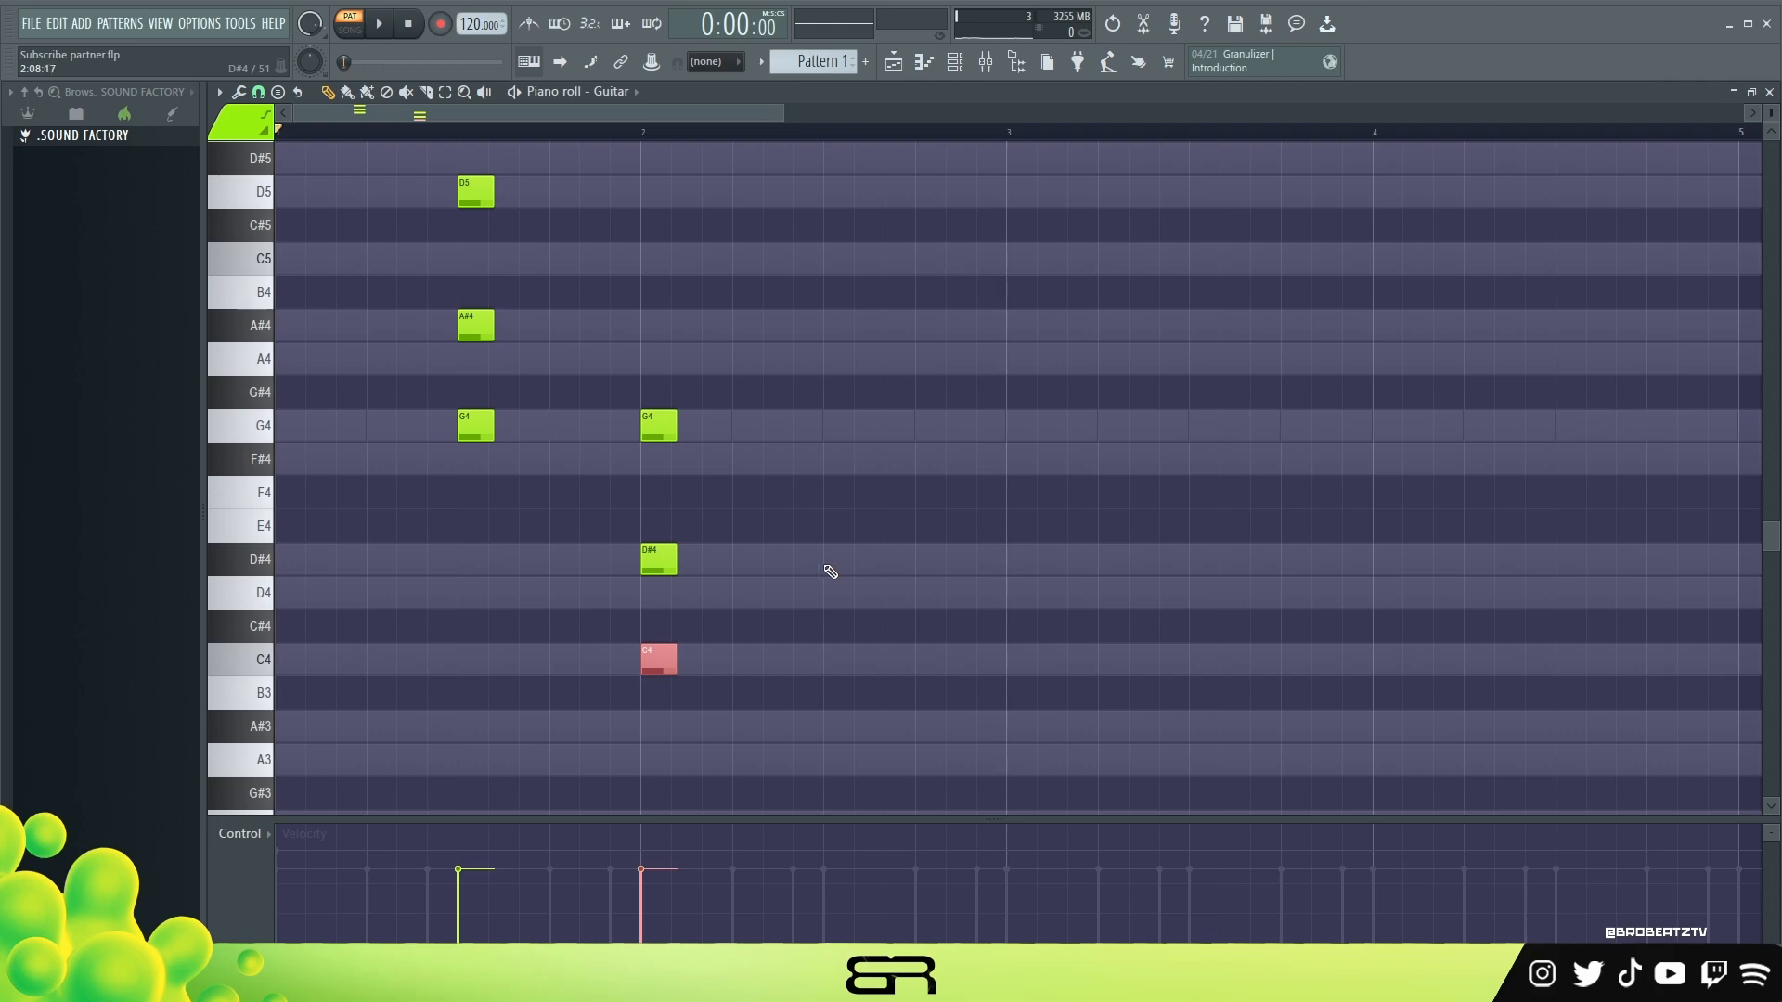
{"action": "right_click", "coordinate": [664, 431]}
Move the G4, A#4 and D5 chord one bar later to 2:09:00.
{"action": "scroll", "coordinate": [644, 525], "scroll_direction": "up", "scroll_amount": 3}
{"action": "left_click_drag", "start_coordinate": [579, 610], "coordinate": [477, 302]}
{"action": "left_click_drag", "start_coordinate": [461, 522], "coordinate": [831, 524]}
{"action": "left_click_drag", "start_coordinate": [707, 577], "coordinate": [654, 708]}
{"action": "right_click", "coordinate": [615, 550]}
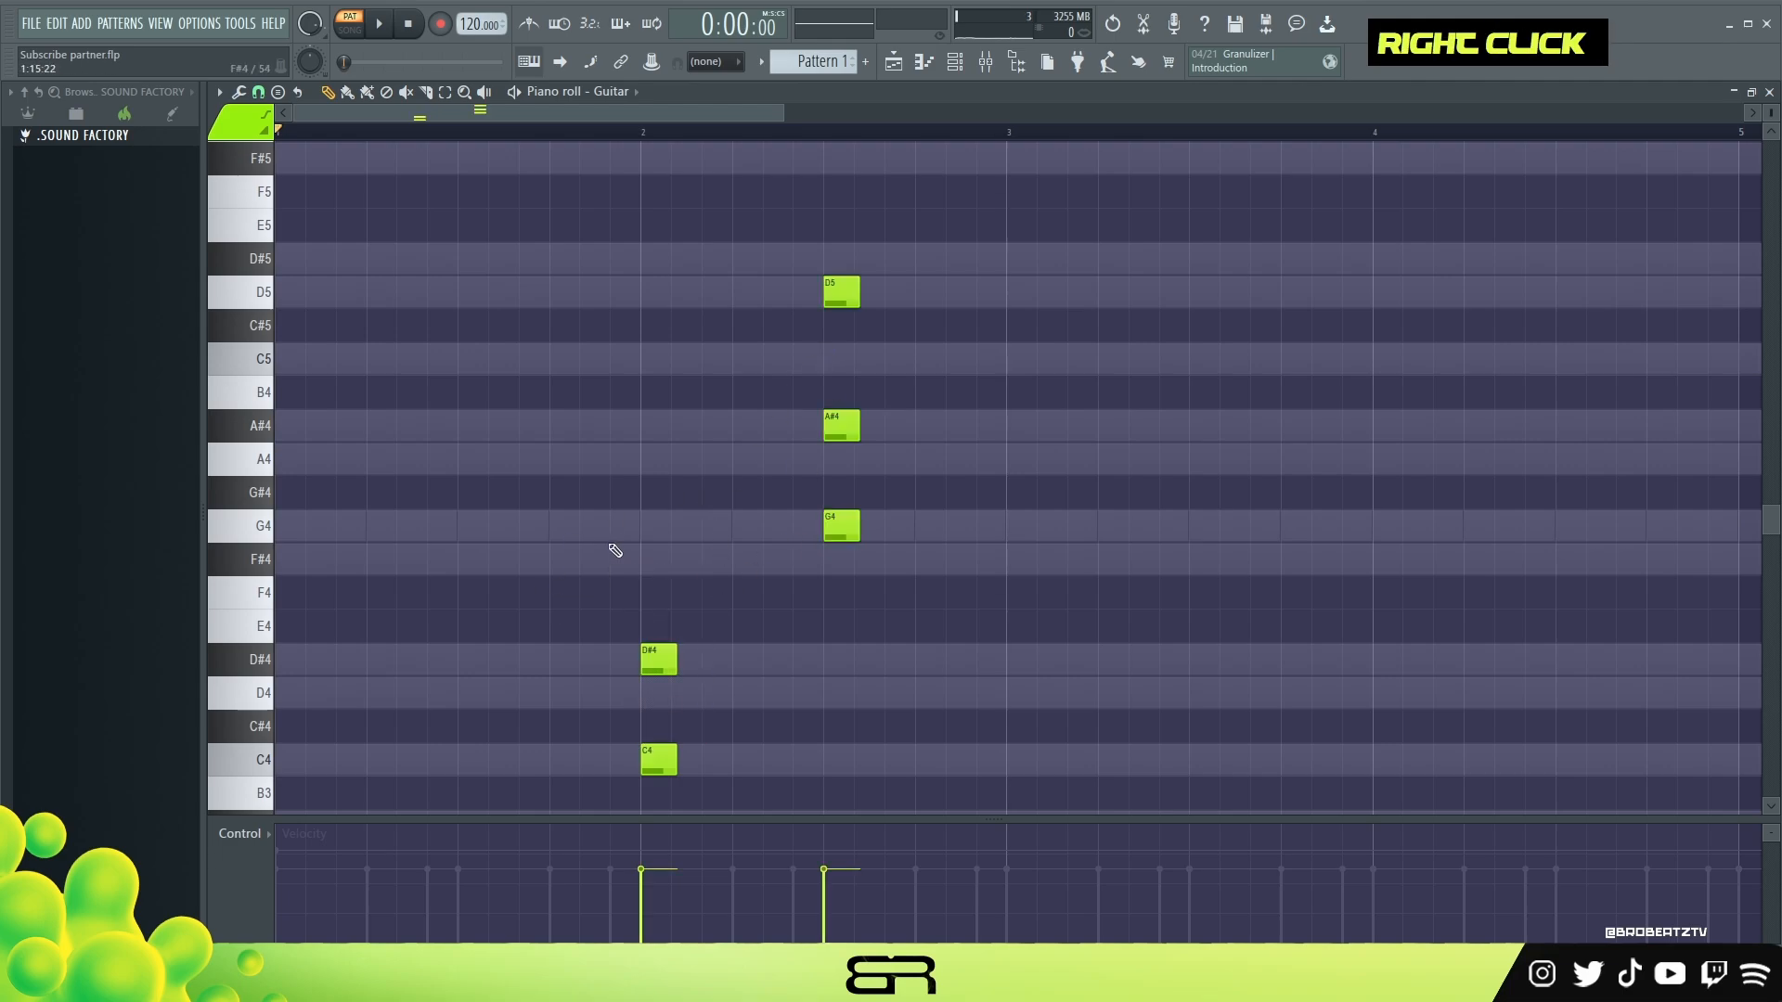
Try out extra notes around the two chords, such as C4, D4 and D#4 in bar 1 and A4, C5 and C#5 in bar 2.
{"action": "scroll", "coordinate": [608, 557], "scroll_direction": "down", "scroll_amount": 1}
{"action": "left_click", "coordinate": [382, 660]}
{"action": "left_click", "coordinate": [473, 593]}
{"action": "left_click", "coordinate": [503, 560]}
{"action": "scroll", "coordinate": [668, 477], "scroll_direction": "up", "scroll_amount": 1}
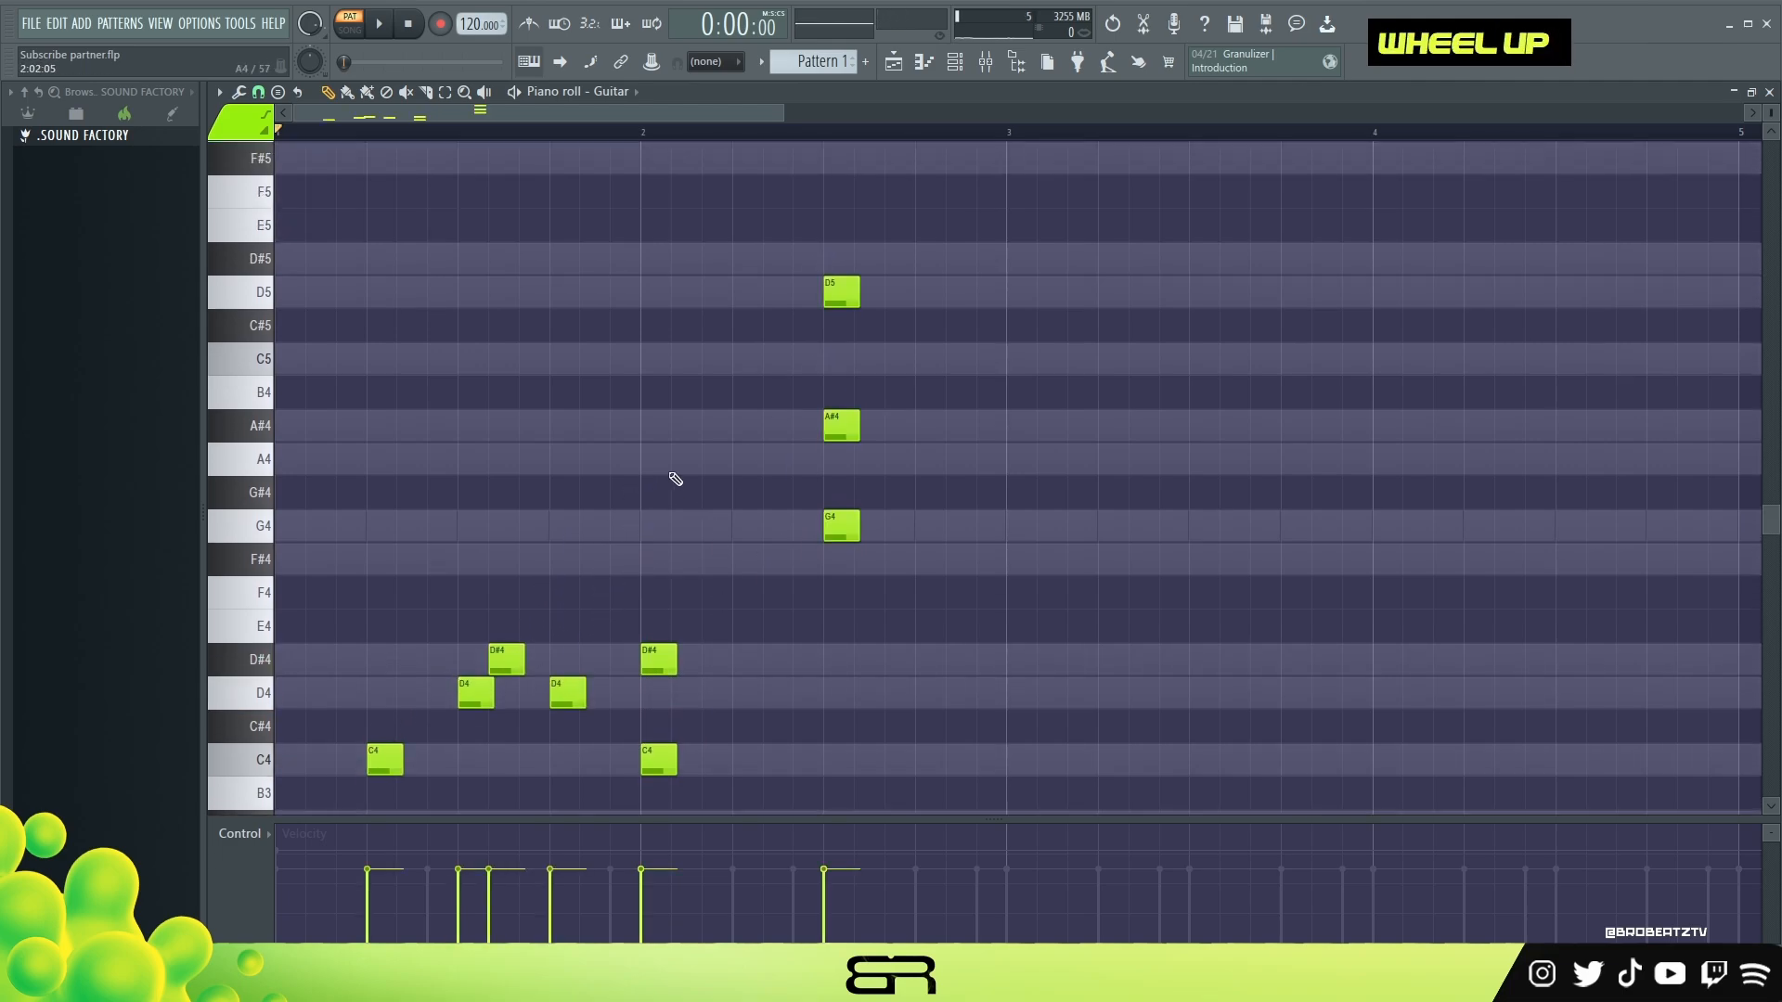
{"action": "left_click", "coordinate": [718, 458]}
{"action": "left_click", "coordinate": [719, 358]}
{"action": "left_click", "coordinate": [773, 324]}
{"action": "left_click", "coordinate": [1137, 491]}
{"action": "left_click", "coordinate": [1137, 559]}
Delete the trial notes, keeping only the C4 and D#4 pair and the G4, A#4 and D5 chord.
{"action": "right_click", "coordinate": [1221, 566]}
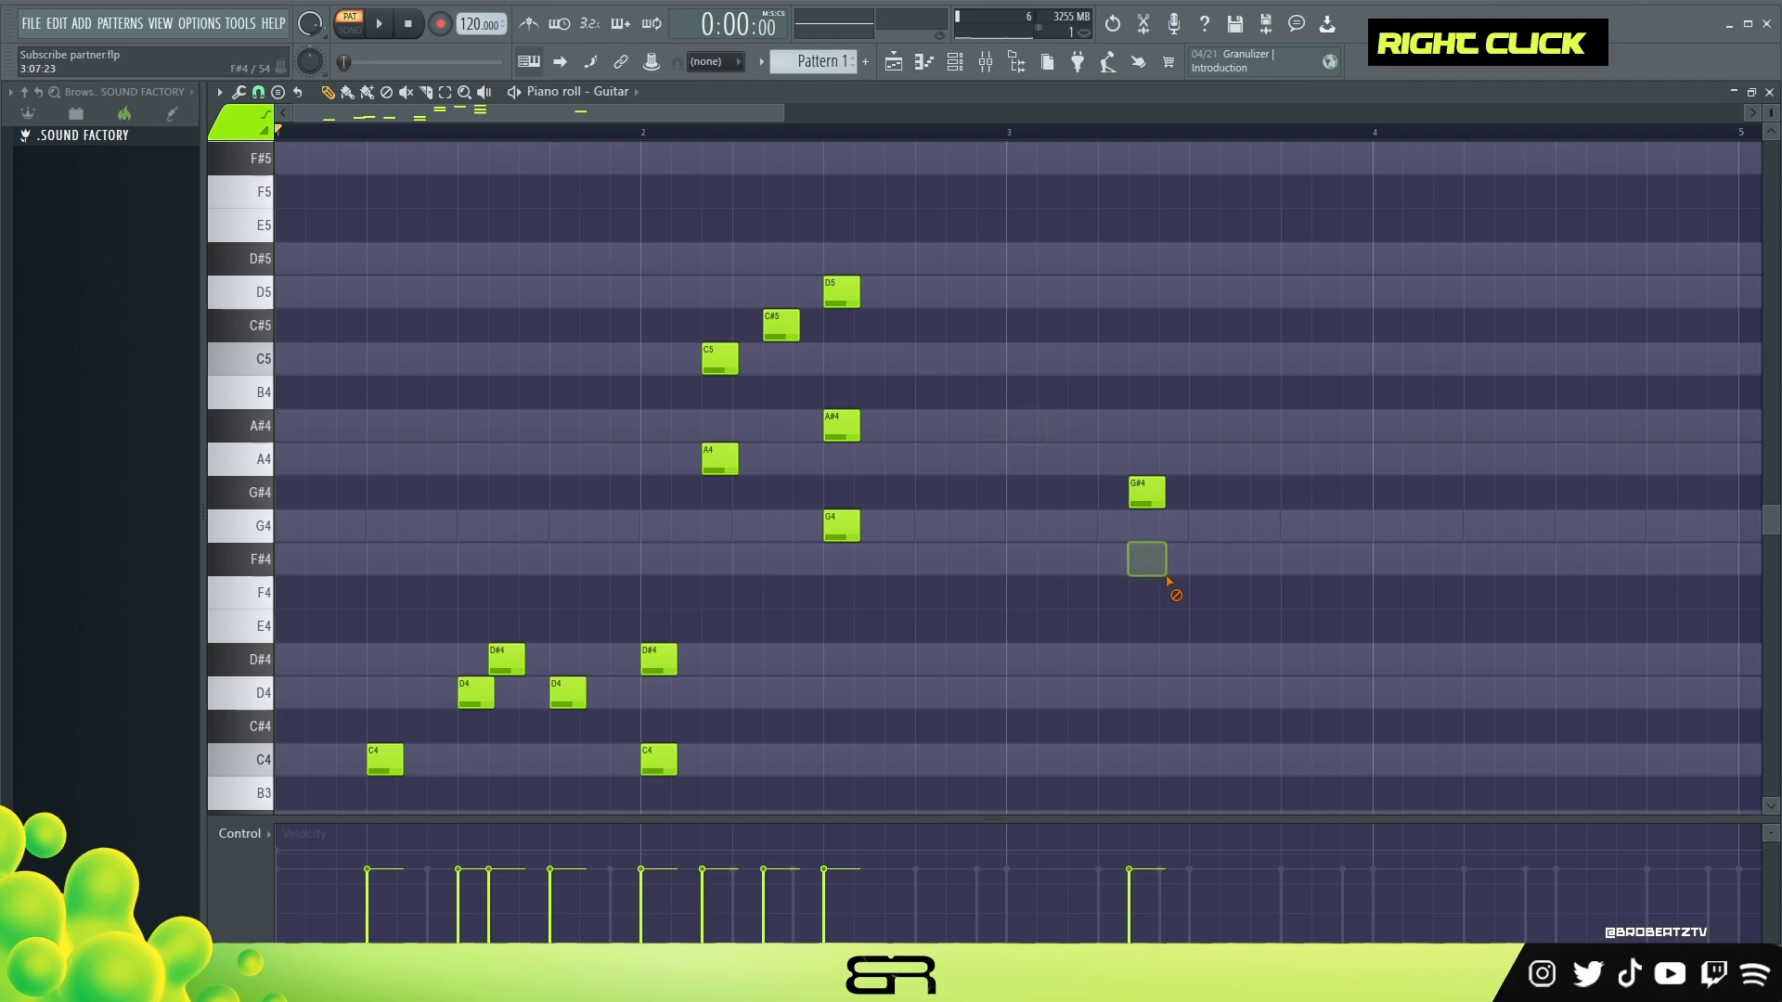
{"action": "scroll", "coordinate": [708, 479], "scroll_direction": "down", "scroll_amount": 1}
{"action": "right_click", "coordinate": [567, 592]}
{"action": "right_click", "coordinate": [507, 560]}
{"action": "right_click", "coordinate": [476, 593]}
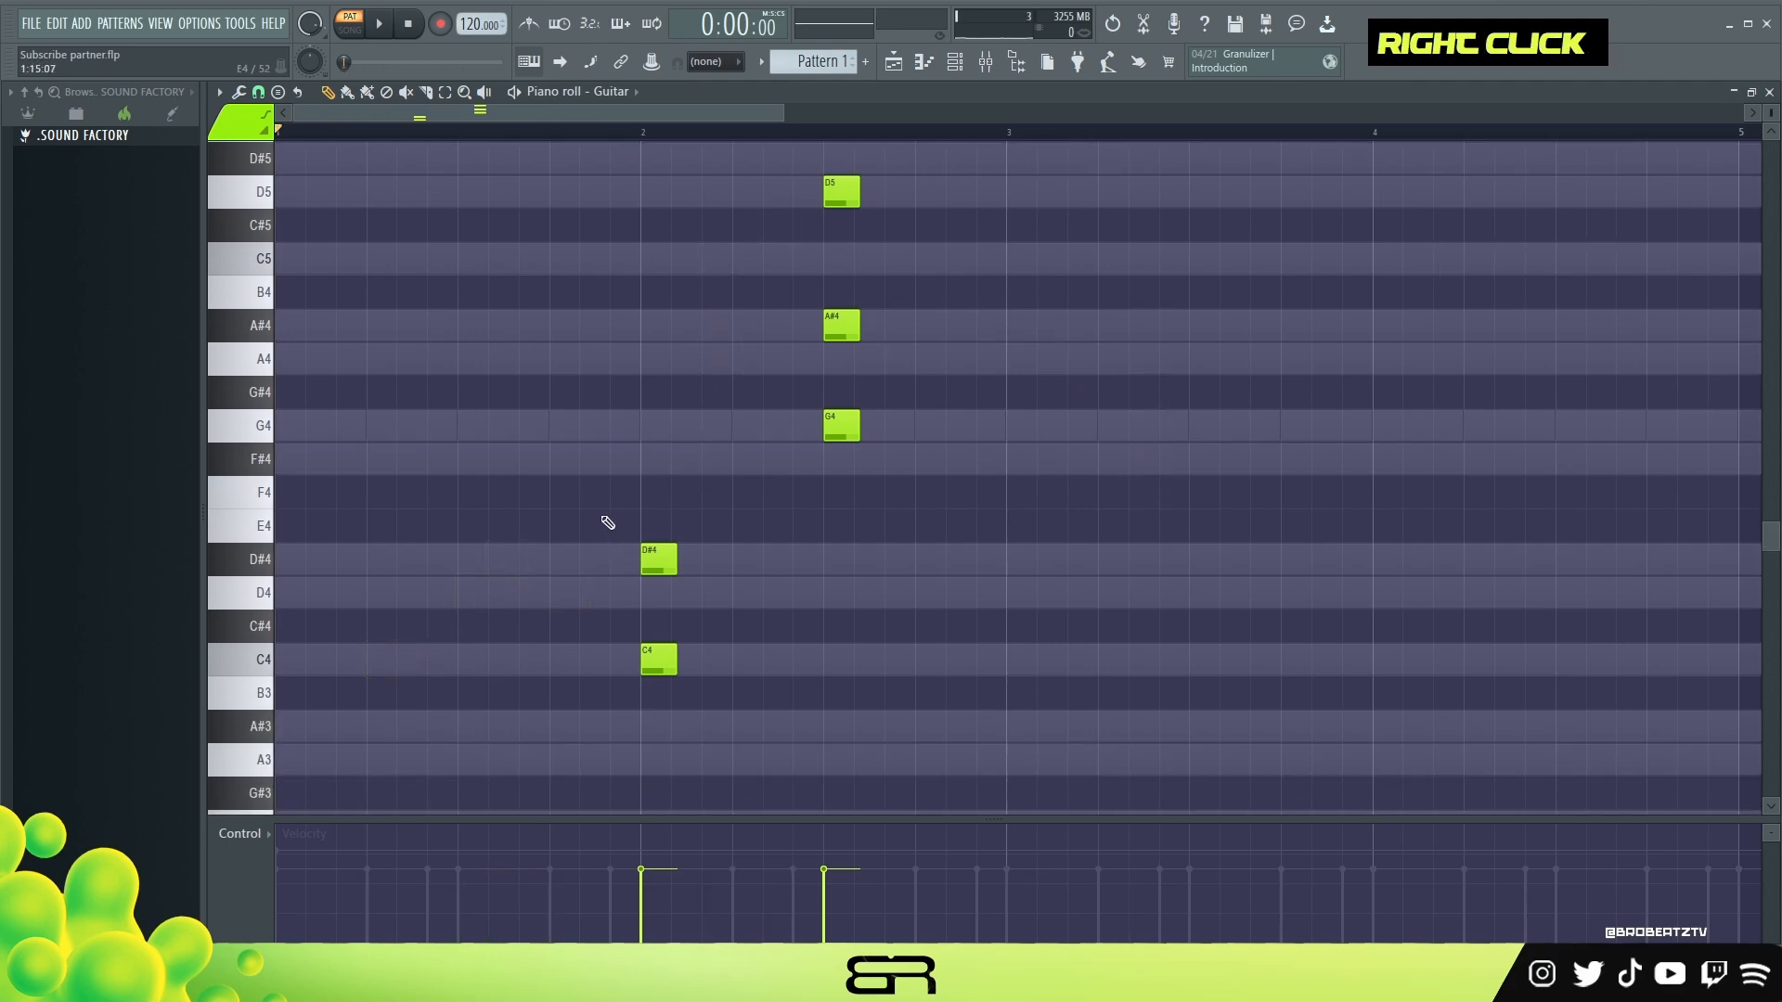
Move the C4 and D#4 notes from the start of bar 2 to 1:09:00 and play back briefly.
{"action": "left_click_drag", "start_coordinate": [608, 523], "coordinate": [696, 660]}
{"action": "left_click_drag", "start_coordinate": [642, 558], "coordinate": [486, 557]}
{"action": "right_click", "coordinate": [659, 494]}
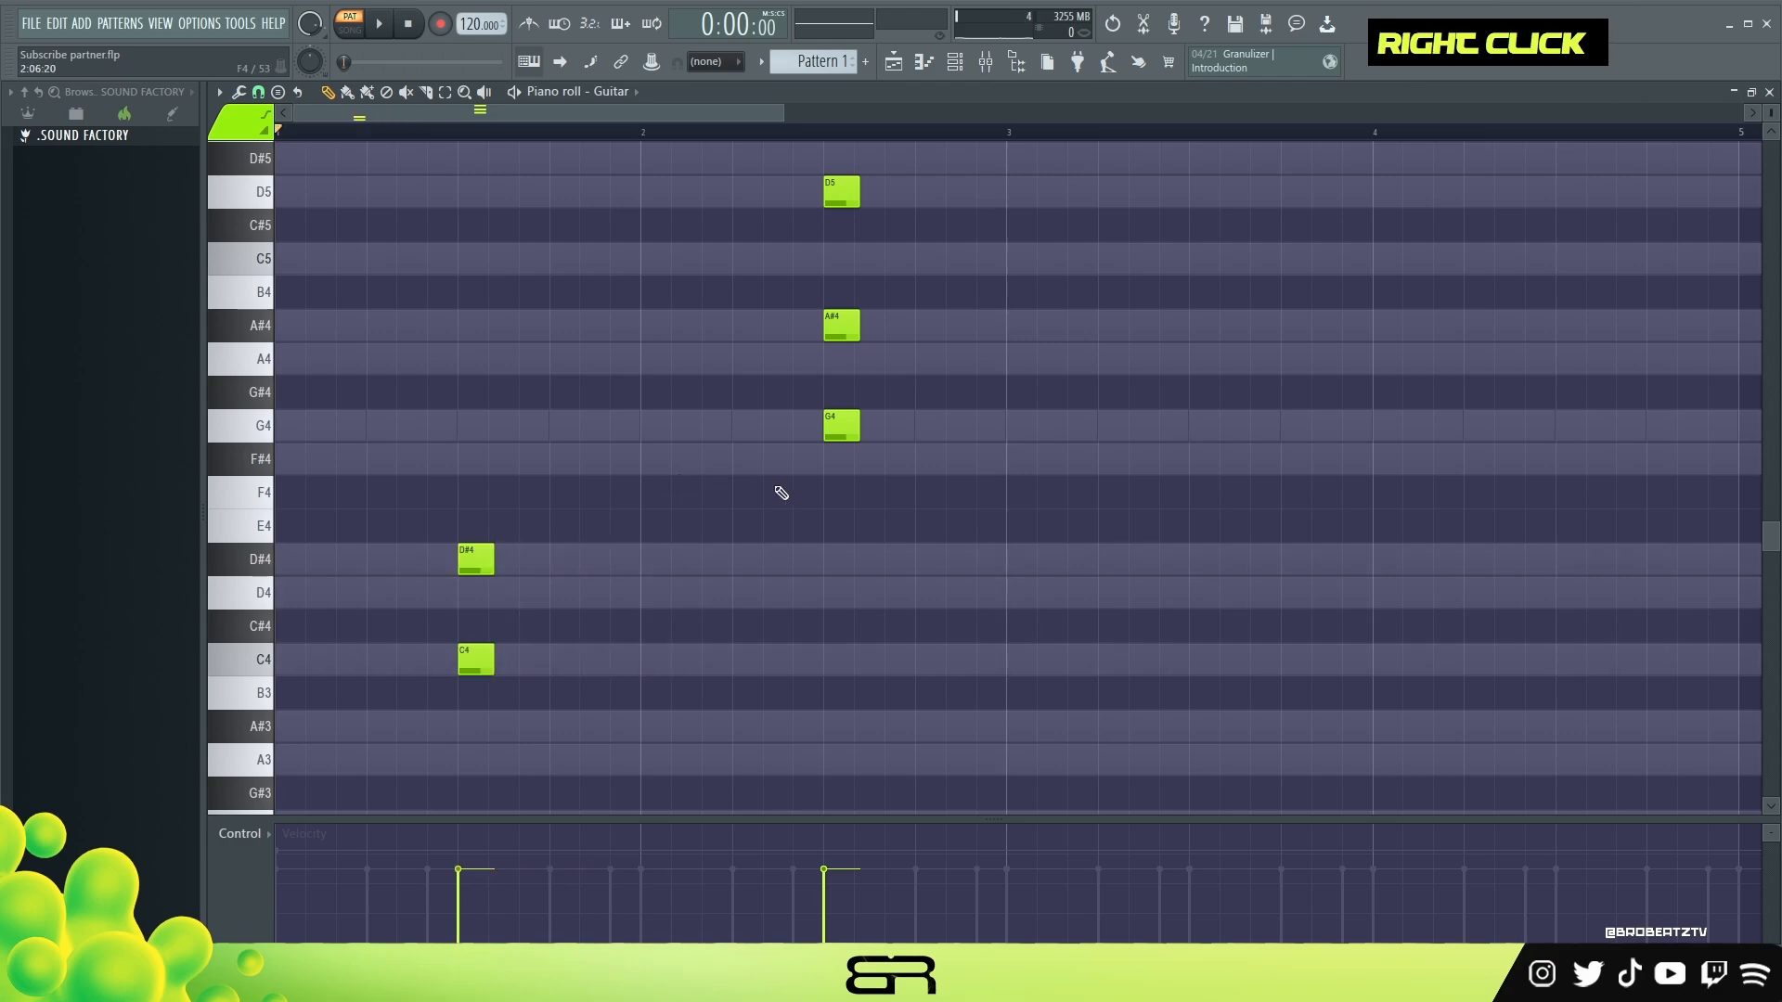
{"action": "key", "text": "space"}
{"action": "key", "text": "space"}
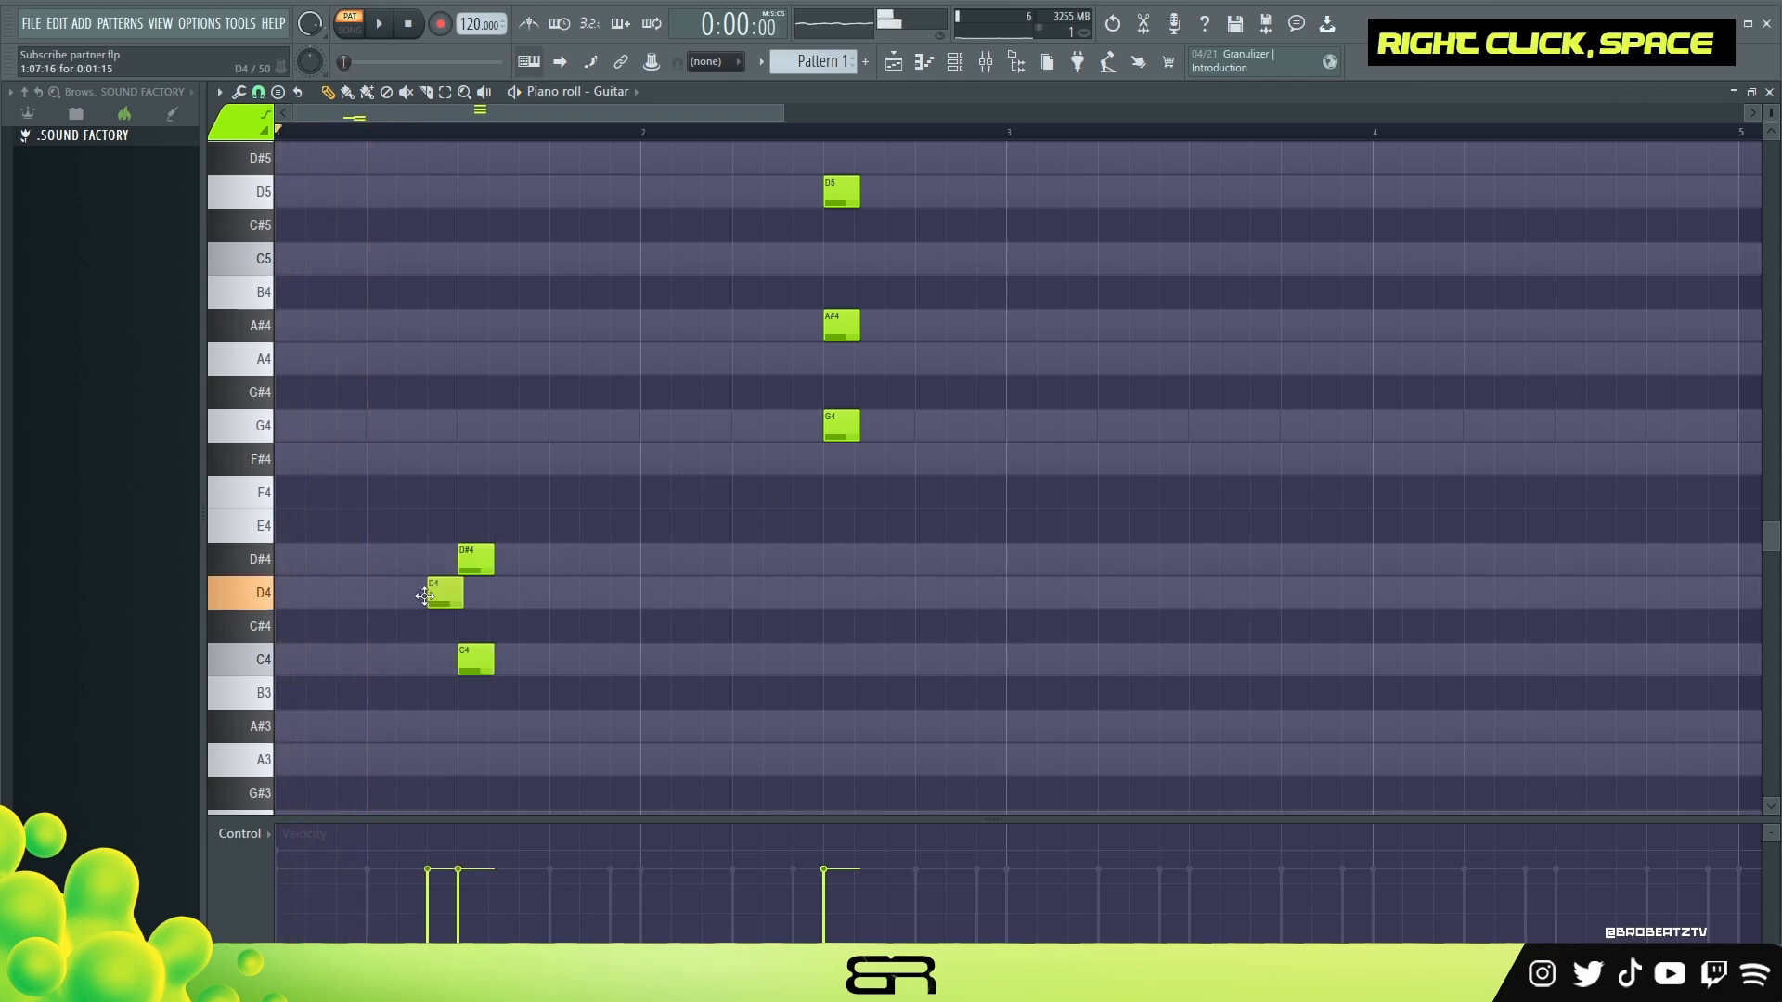
Arrange a run in bar 1 with a softer D4 at 1:09:00, D#4, and a slightly lengthened C4, and play it back.
{"action": "mouse_move", "coordinate": [474, 554]}
{"action": "left_mouse_down"}
{"action": "mouse_move", "coordinate": [506, 555]}
{"action": "mouse_move", "coordinate": [469, 607]}
{"action": "left_mouse_up"}
{"action": "left_click", "coordinate": [635, 747], "text": "ctrl"}
{"action": "key", "text": "space"}
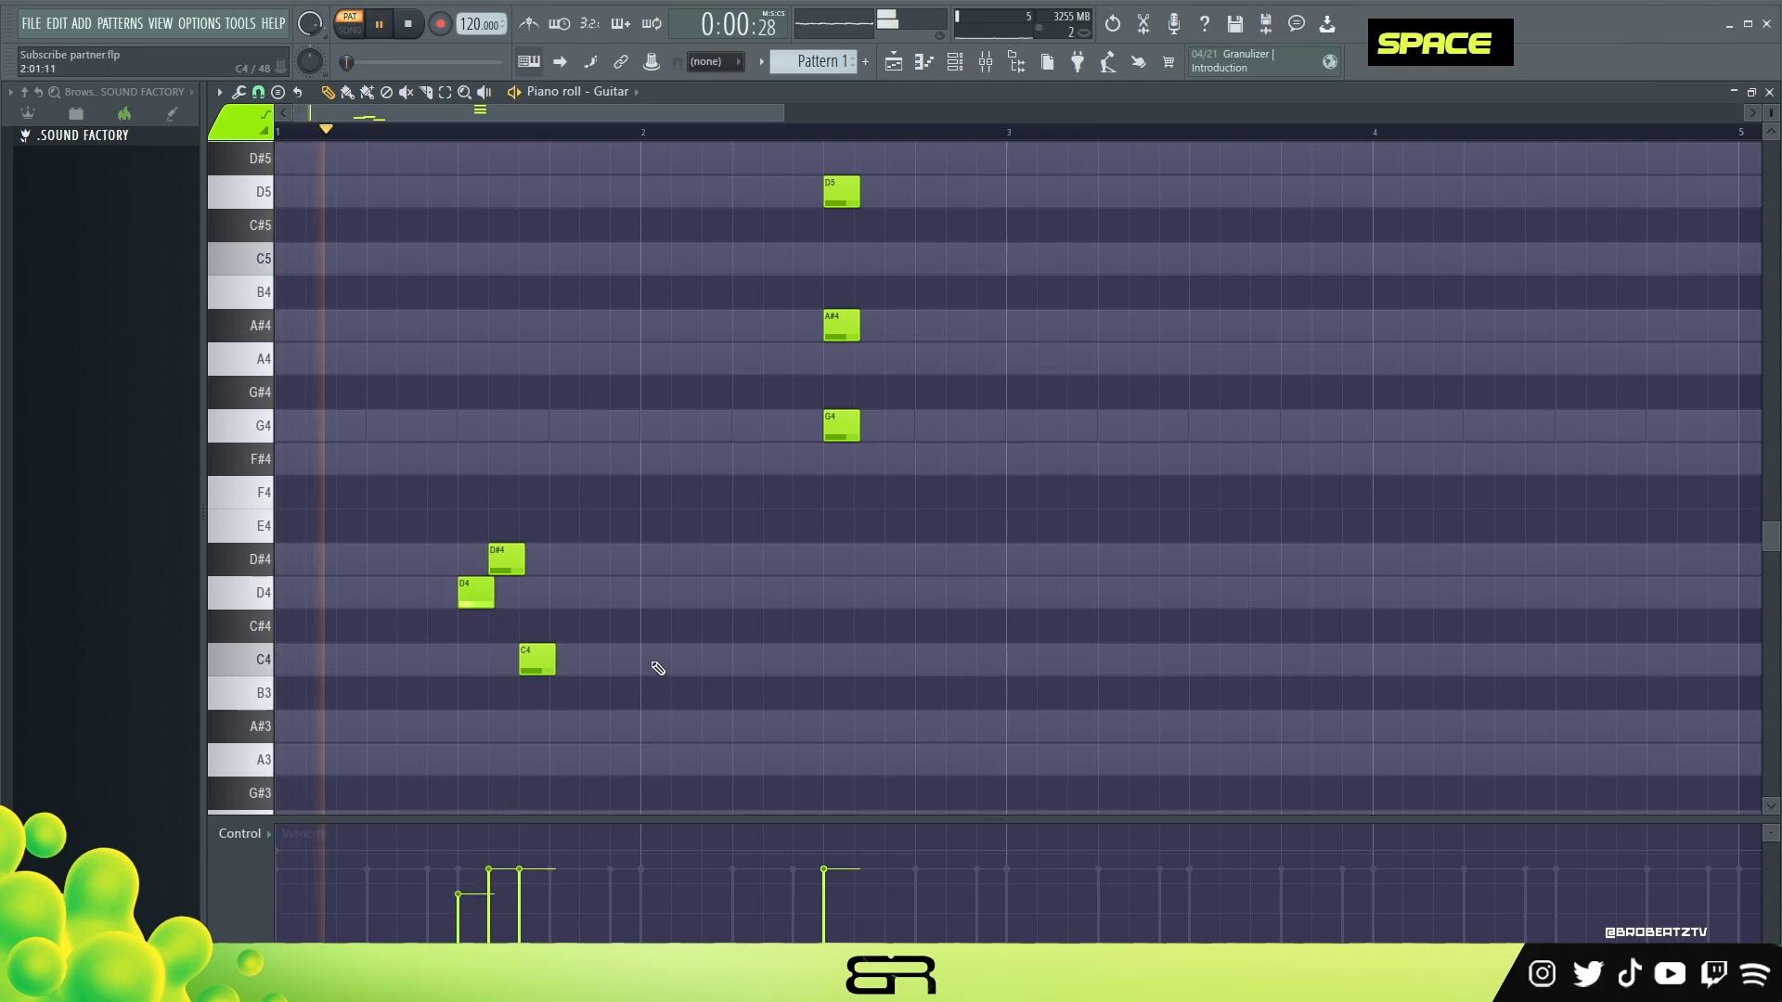
{"action": "left_click_drag", "start_coordinate": [557, 666], "coordinate": [571, 667]}
{"action": "key", "text": "space"}
{"action": "key", "text": "space"}
Slightly lower the velocity of the D4, D#4 and C4 run and stop playback.
{"action": "left_click_drag", "start_coordinate": [437, 476], "coordinate": [534, 662]}
{"action": "scroll", "coordinate": [595, 655], "scroll_direction": "down", "scroll_amount": 2, "text": "alt"}
{"action": "right_click", "coordinate": [708, 649]}
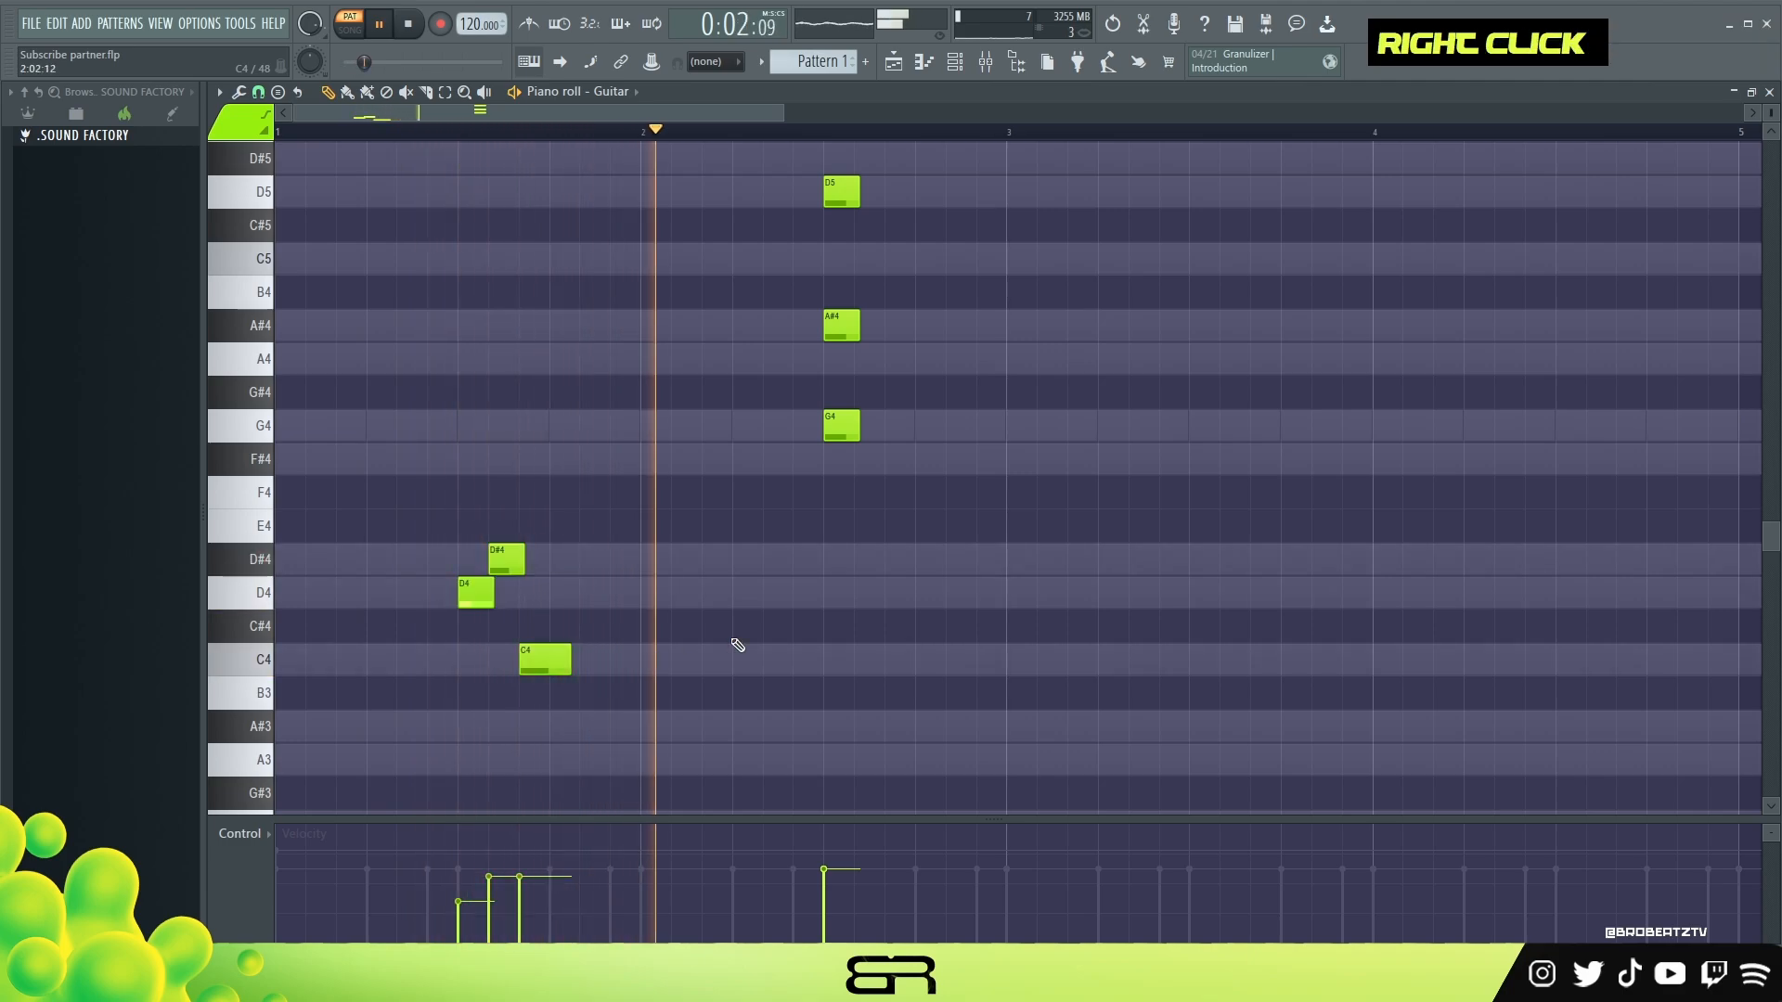
{"action": "scroll", "coordinate": [934, 609], "scroll_direction": "up", "scroll_amount": 1}
{"action": "key", "text": "space"}
Move the G4, A#4 and D5 chord to 2:13:00 and play back the pattern.
{"action": "left_click_drag", "start_coordinate": [781, 277], "coordinate": [936, 733]}
{"action": "left_click_drag", "start_coordinate": [838, 622], "coordinate": [930, 622]}
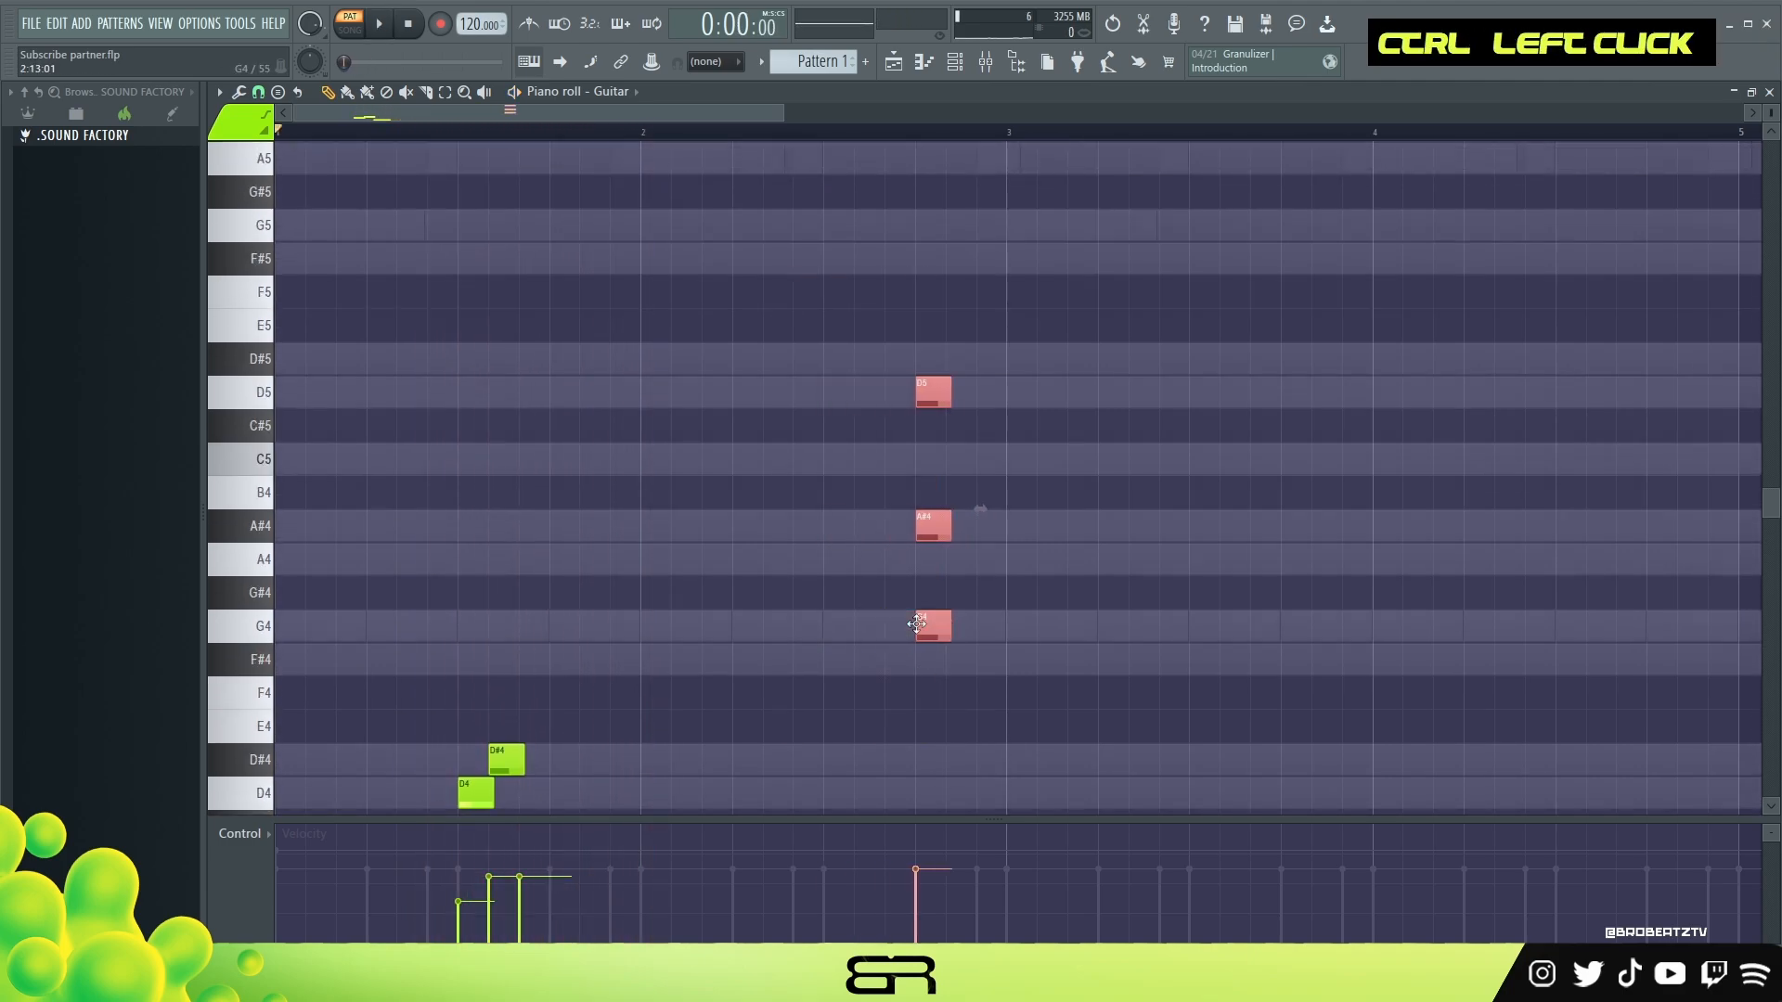
{"action": "right_click", "coordinate": [964, 596]}
{"action": "key", "text": "space"}
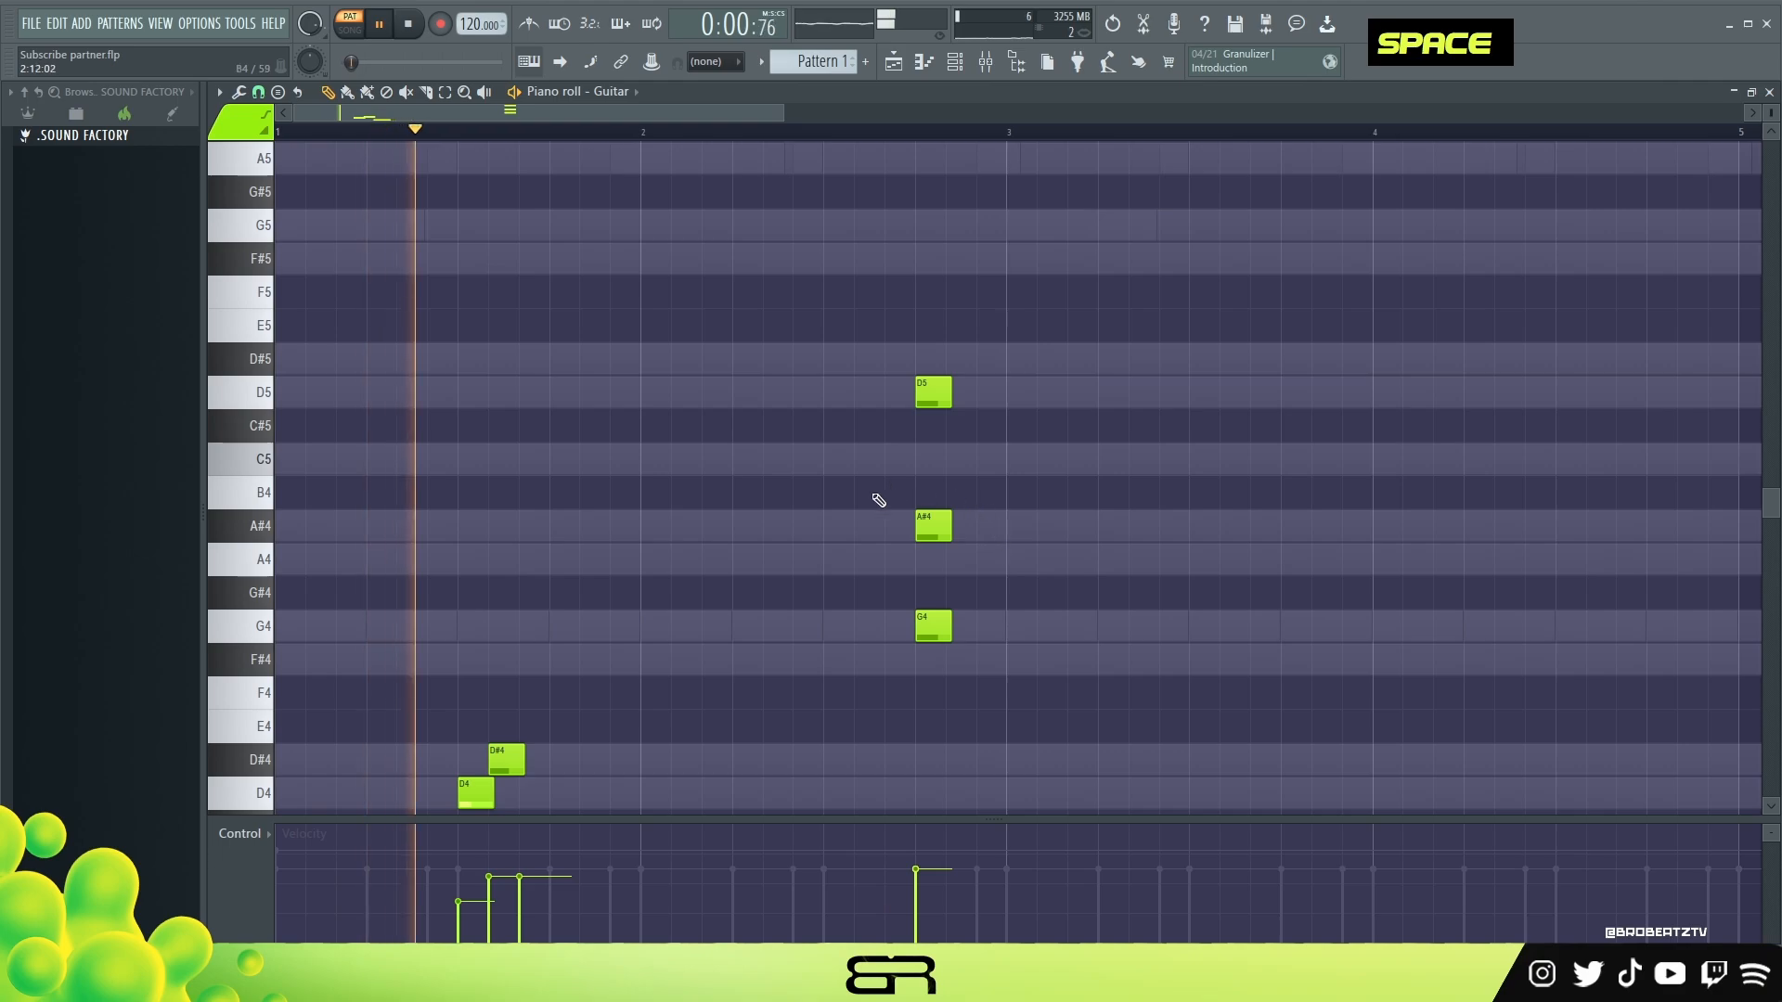
{"action": "scroll", "coordinate": [704, 556], "scroll_direction": "down", "scroll_amount": 1}
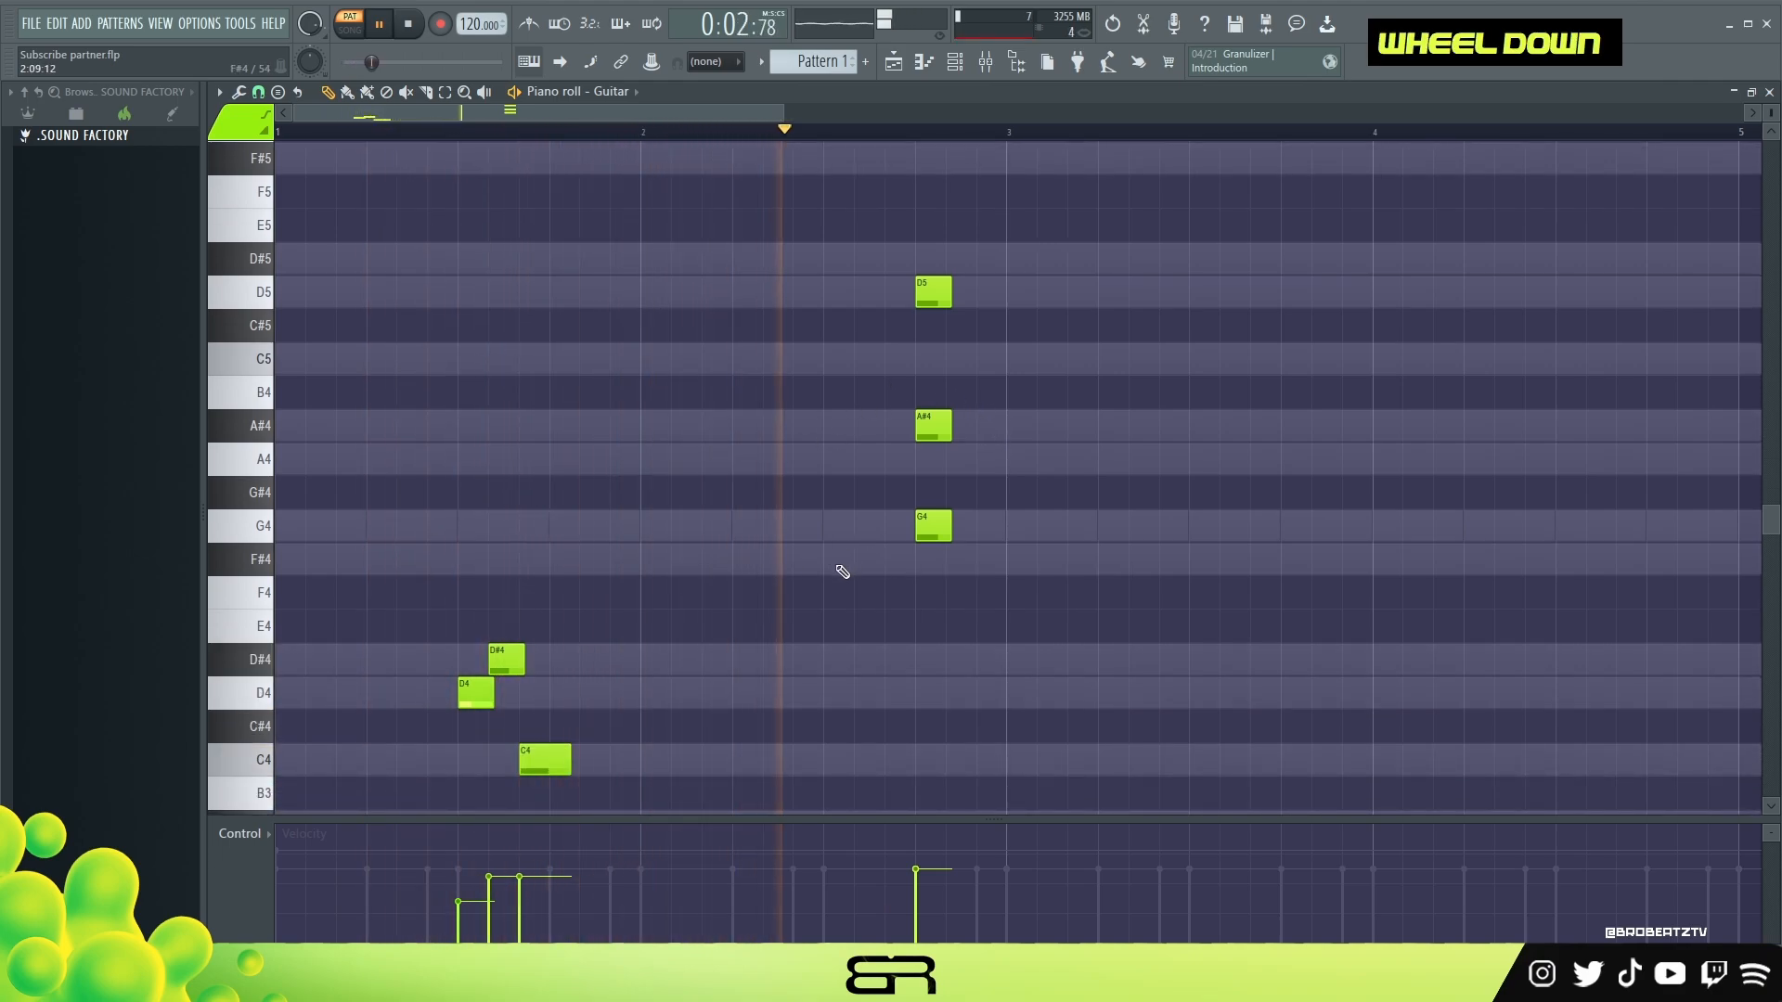
{"action": "key", "text": "space"}
Split the chord by moving A#4 to 2:14:08 and D5 to near the end of bar 3.
{"action": "left_click_drag", "start_coordinate": [933, 419], "coordinate": [974, 425]}
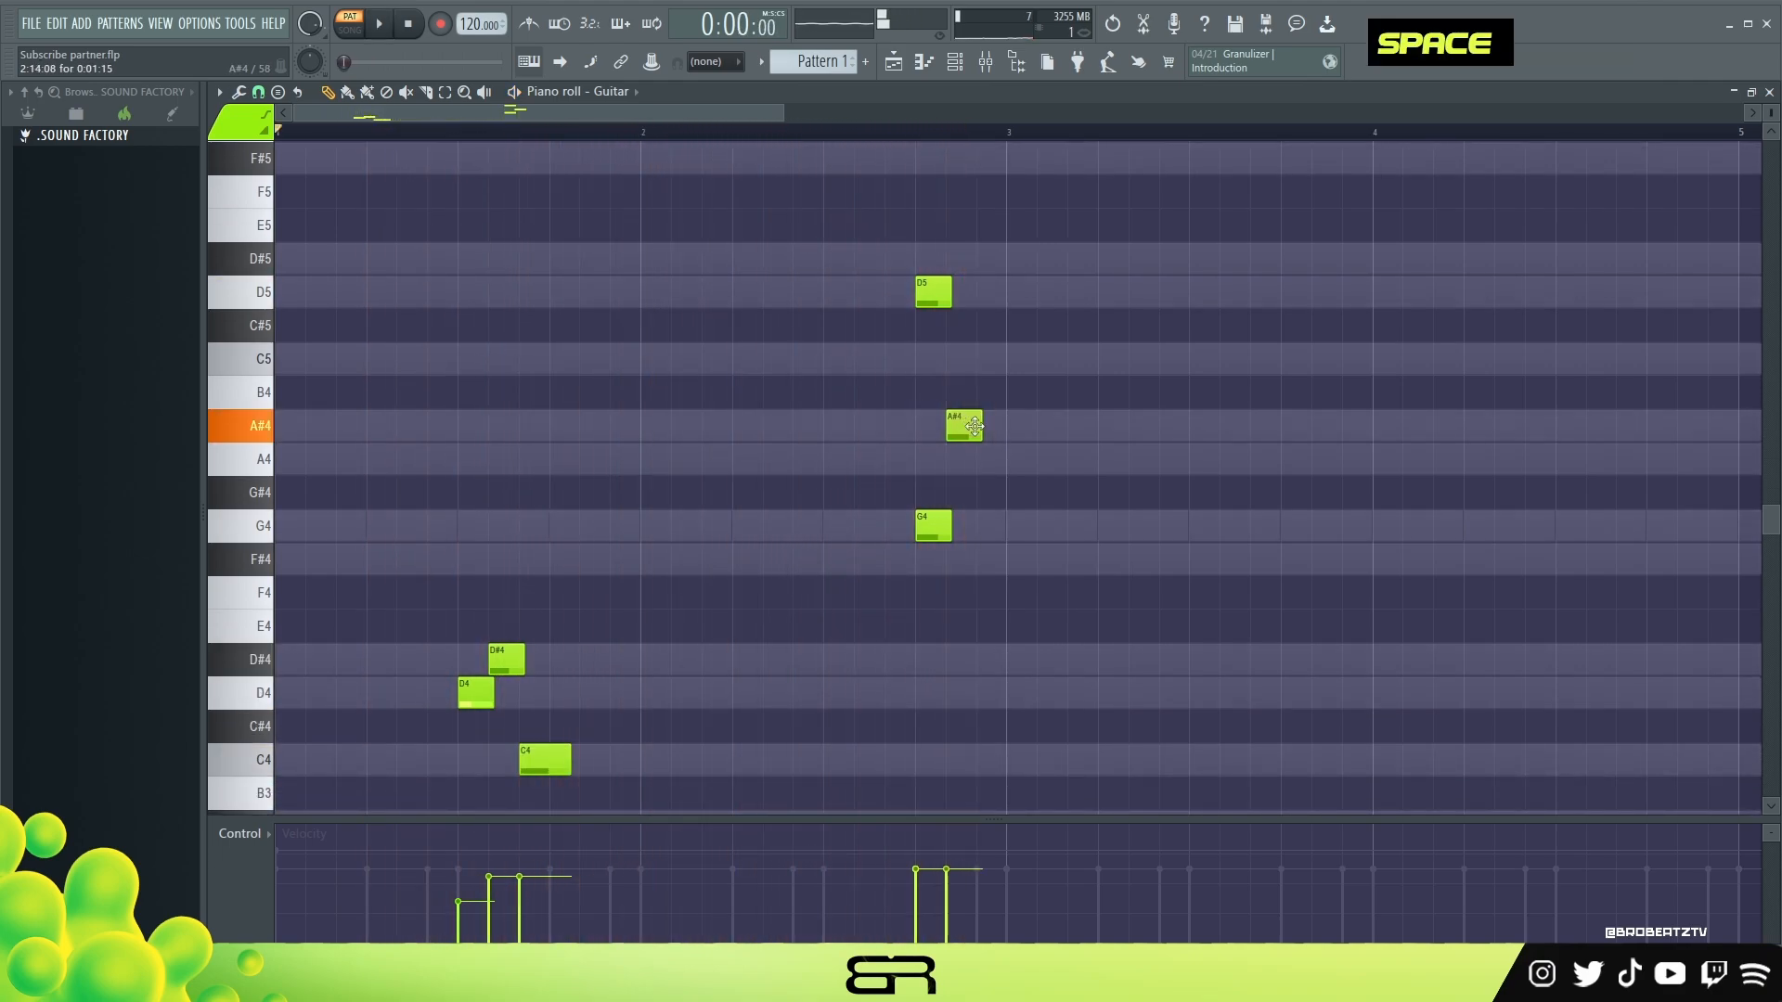
{"action": "left_click_drag", "start_coordinate": [933, 292], "coordinate": [1330, 291]}
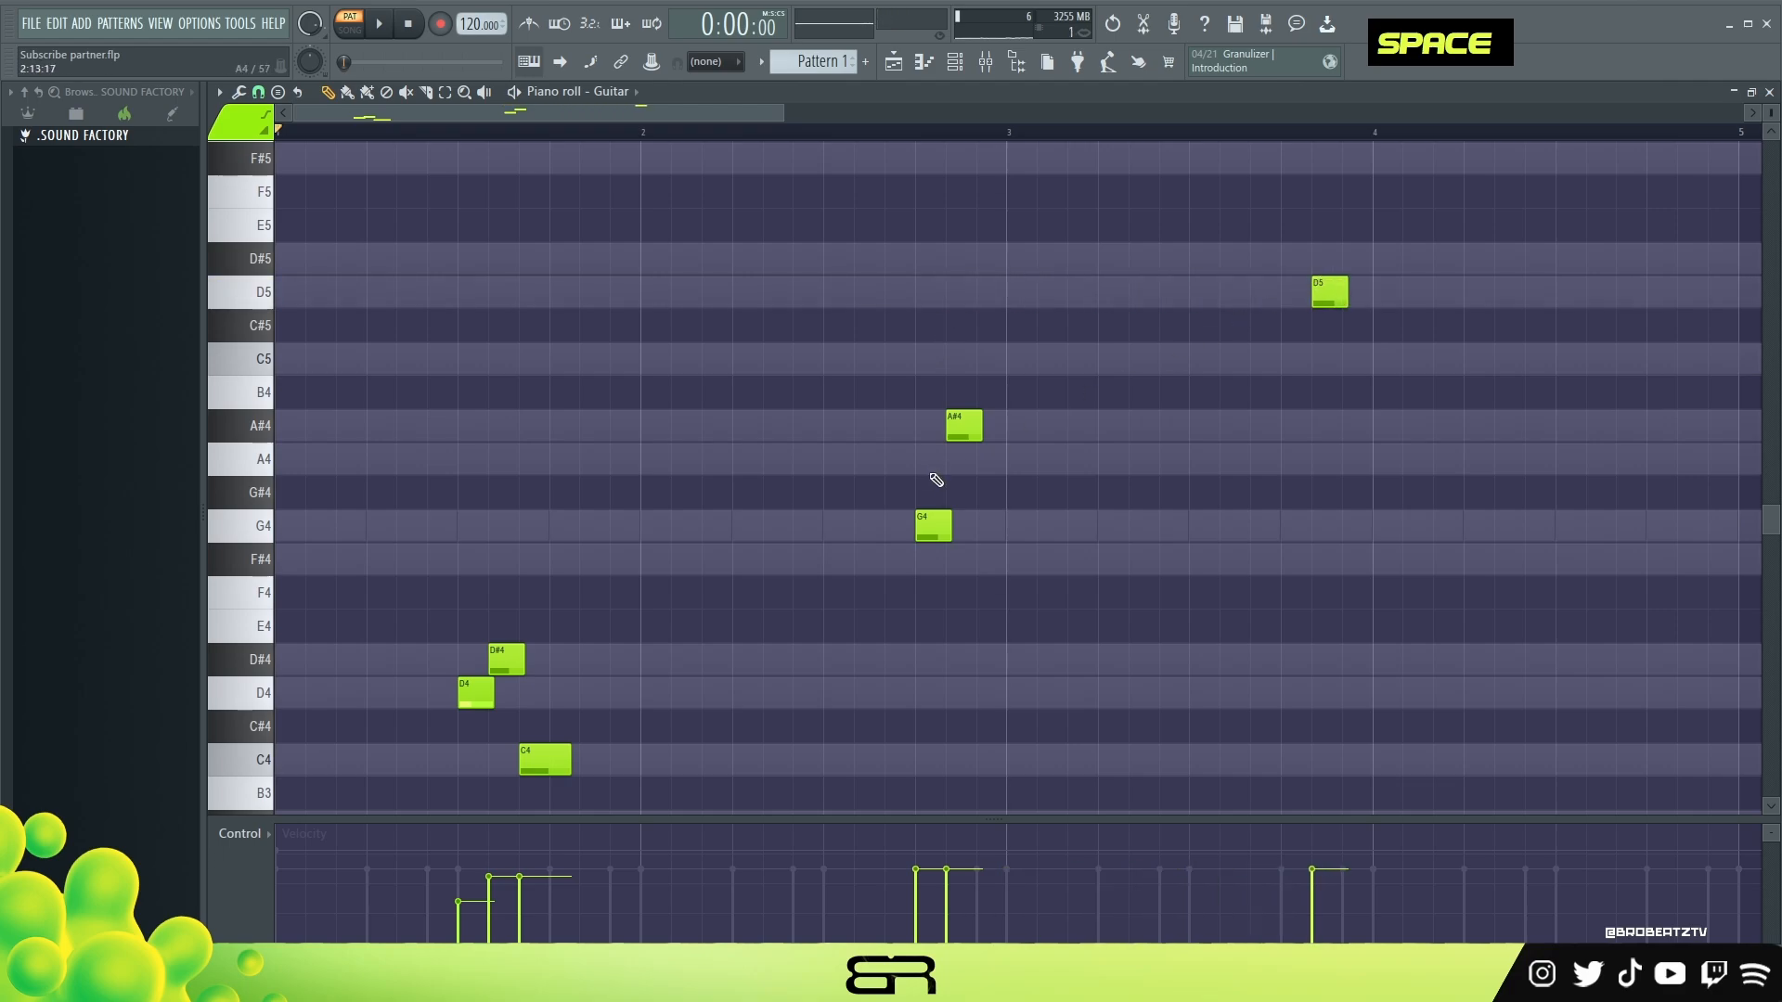
Follow the bar 2 G4 with A4, A#4 and A4, then lay out A4 and A#4 late in bar 3 and a long D5 at bar 4.
{"action": "left_click", "coordinate": [935, 529]}
{"action": "left_click", "coordinate": [949, 465]}
{"action": "left_click_drag", "start_coordinate": [968, 431], "coordinate": [1325, 430]}
{"action": "left_click_drag", "start_coordinate": [1323, 299], "coordinate": [1648, 288]}
{"action": "left_click_drag", "start_coordinate": [1449, 283], "coordinate": [1390, 559]}
{"action": "right_click", "coordinate": [1383, 671]}
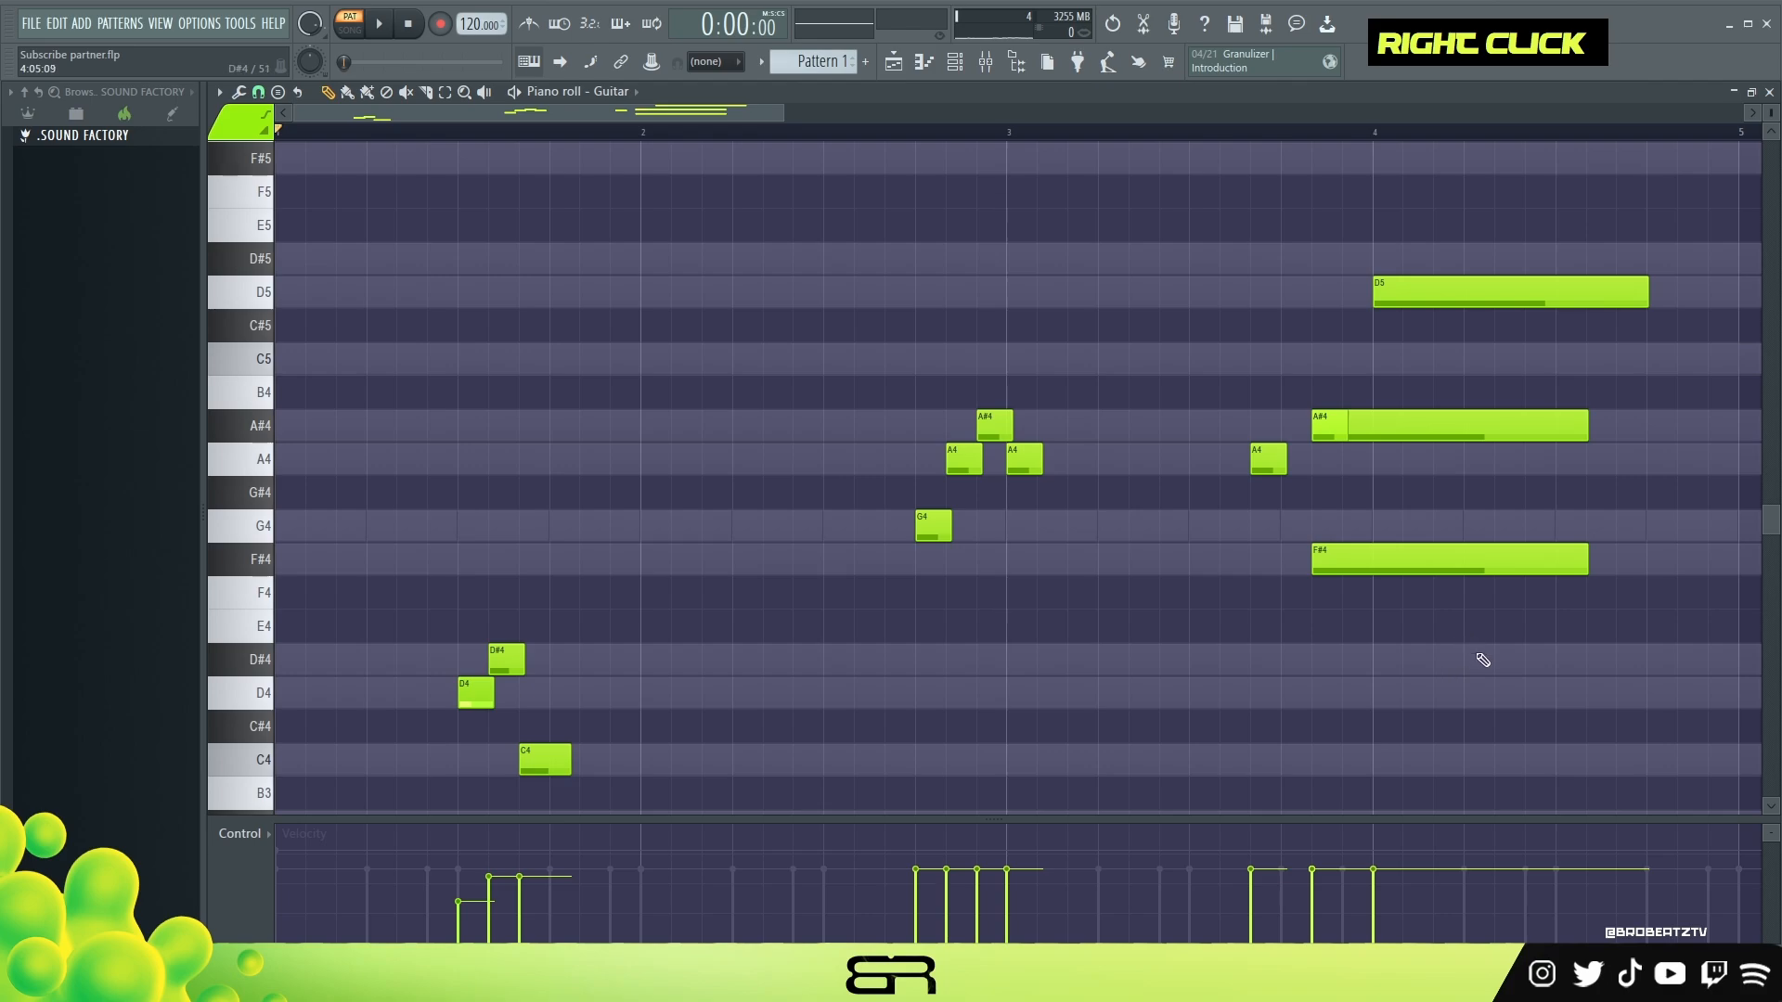
Delete the long F#4 and A#4 near the end of bar 3, and lengthen the remaining A4 and A#4 notes in bar 3.
{"action": "right_click", "coordinate": [1485, 558]}
{"action": "right_click", "coordinate": [1504, 425]}
{"action": "right_click", "coordinate": [1521, 291]}
{"action": "key", "text": "ctrl+z"}
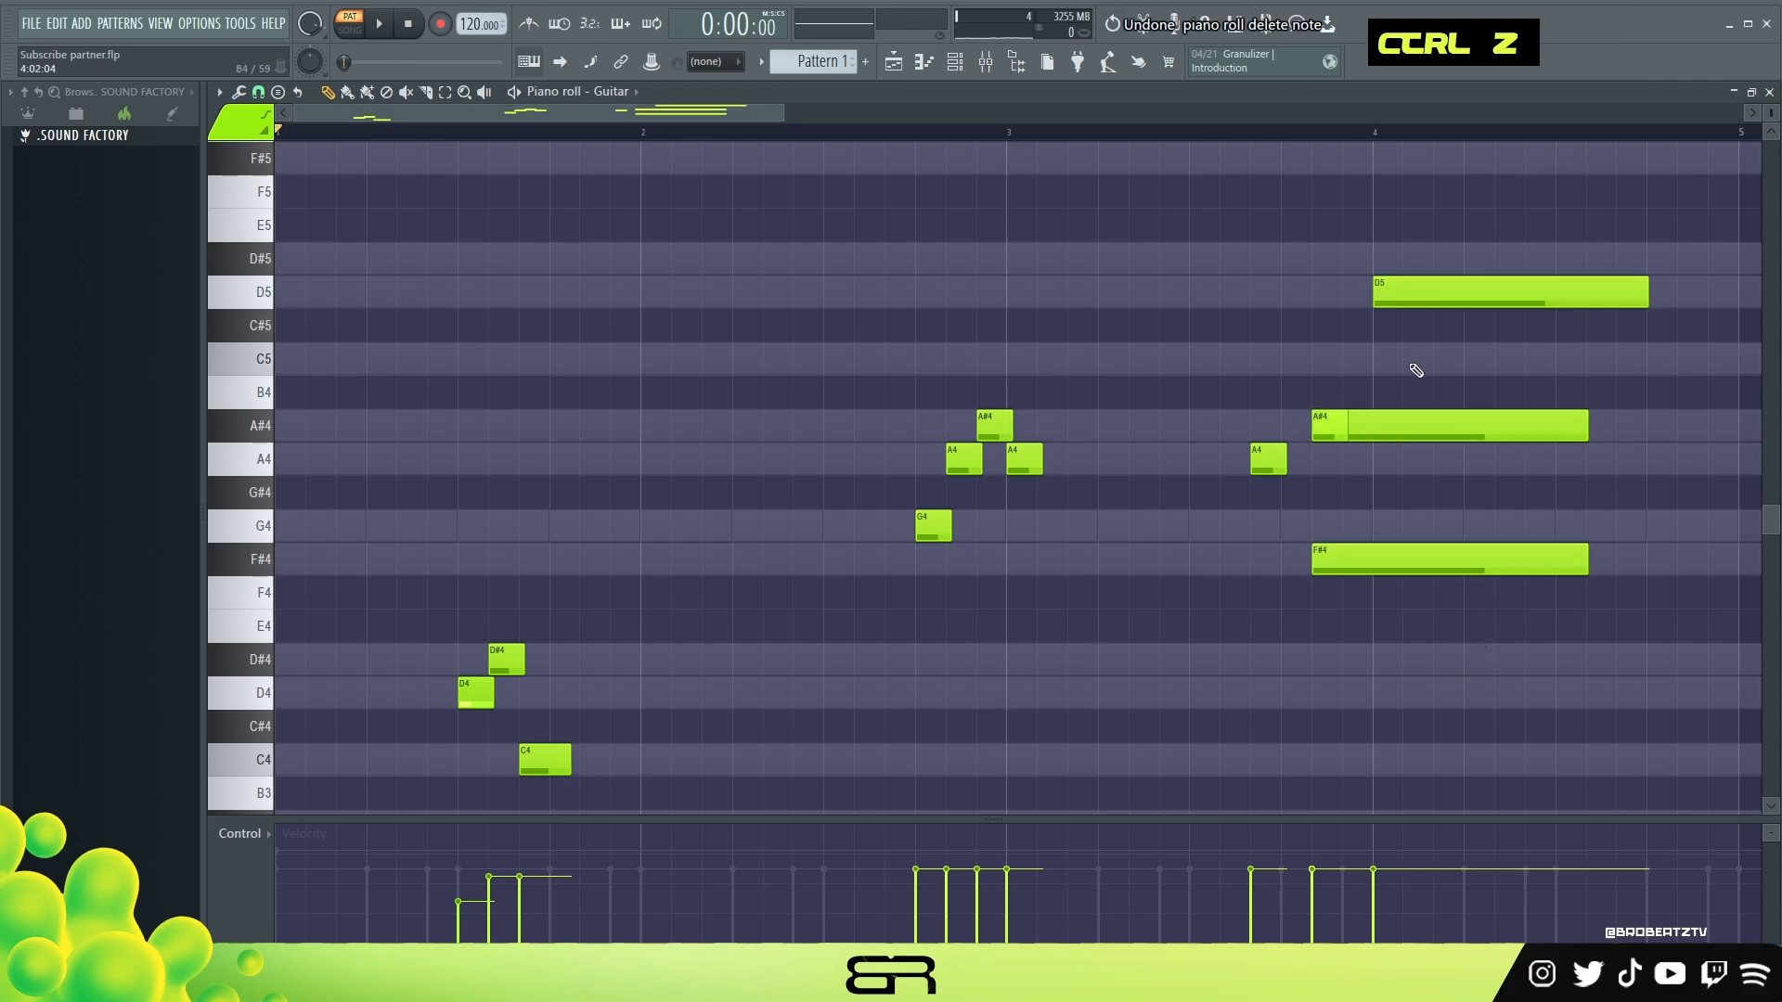
{"action": "right_click", "coordinate": [1444, 425]}
{"action": "right_click", "coordinate": [1444, 559]}
{"action": "left_click_drag", "start_coordinate": [1346, 431], "coordinate": [1308, 464]}
{"action": "left_click_drag", "start_coordinate": [1040, 461], "coordinate": [1109, 462]}
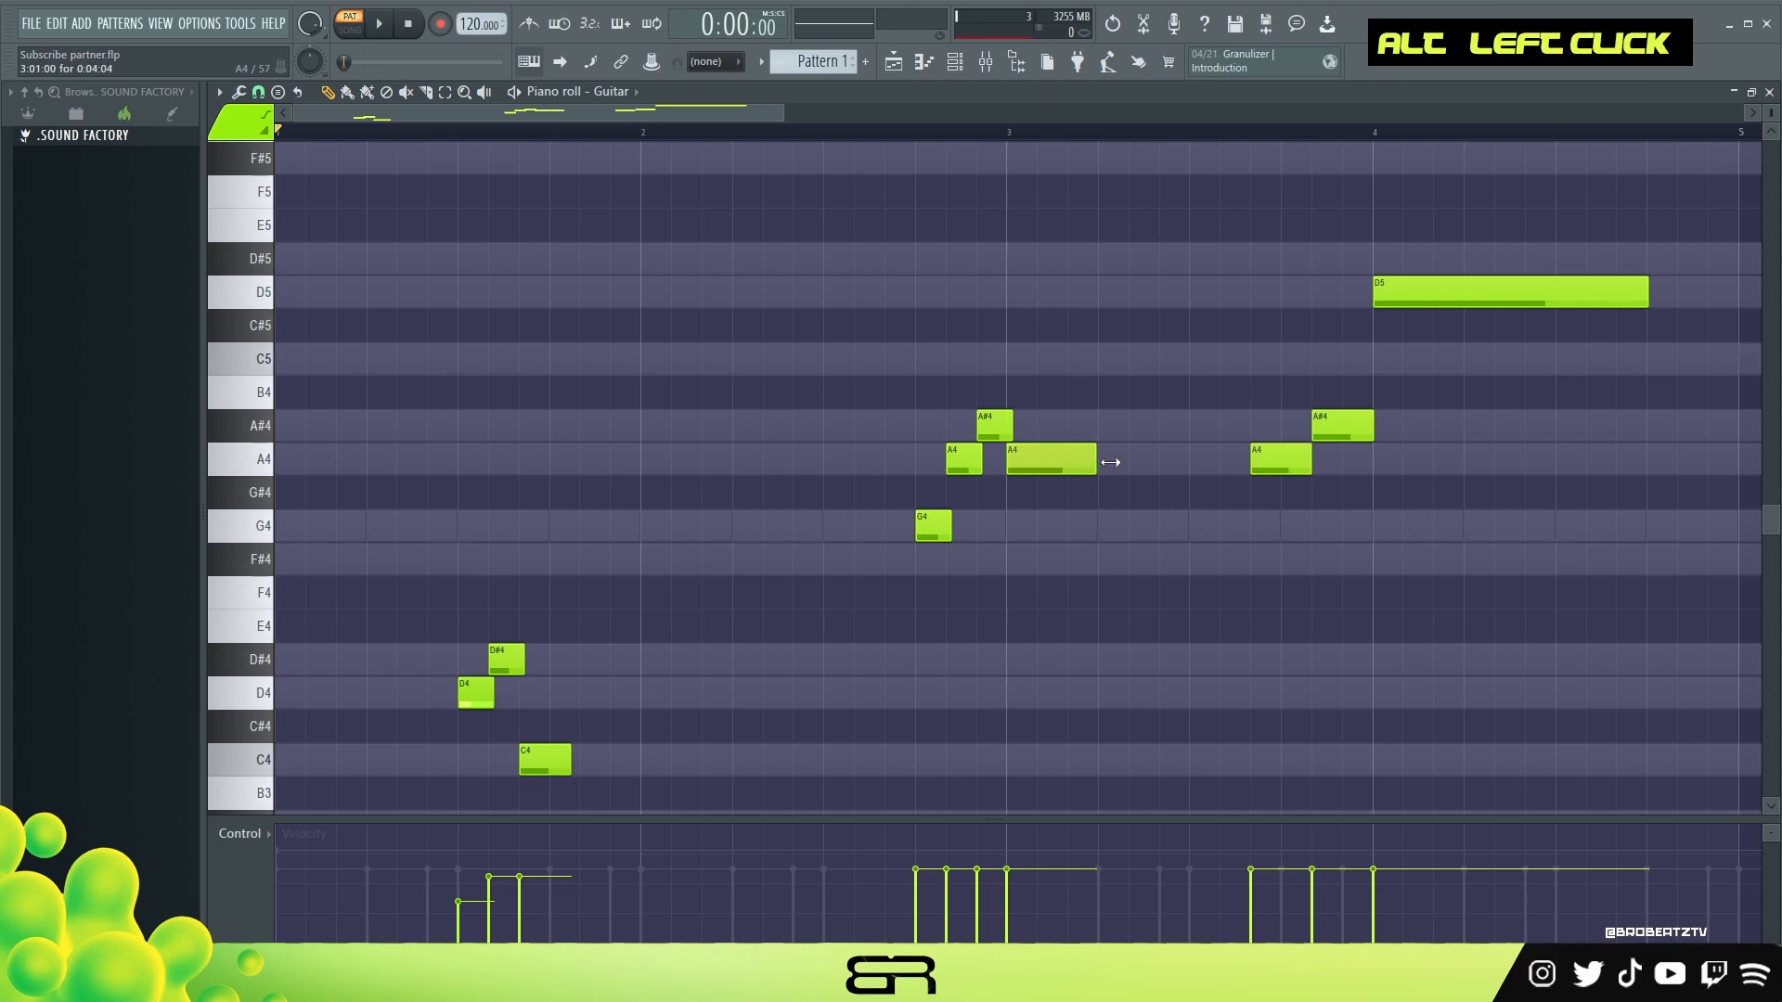
Play back the pattern and lower the velocities of the bar 2 G4, A4 and A#4 into a rising ramp.
{"action": "key", "text": "space"}
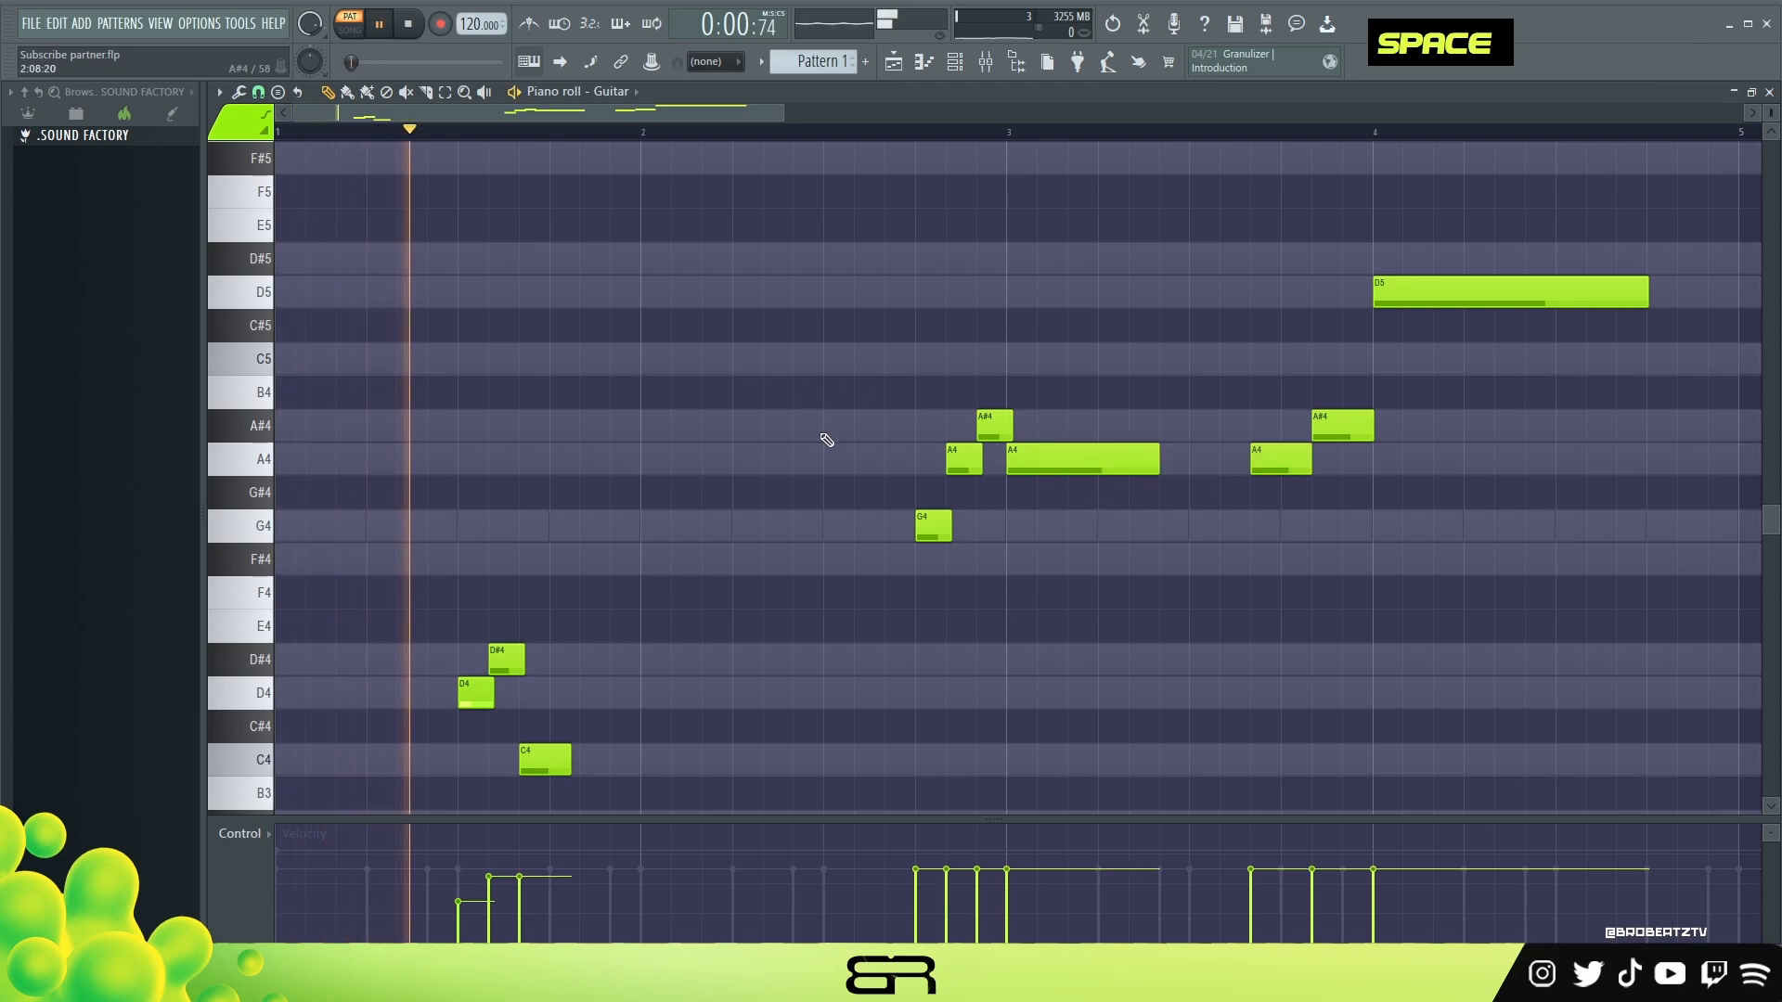
{"action": "left_click_drag", "start_coordinate": [938, 871], "coordinate": [977, 874]}
{"action": "left_click", "coordinate": [917, 890]}
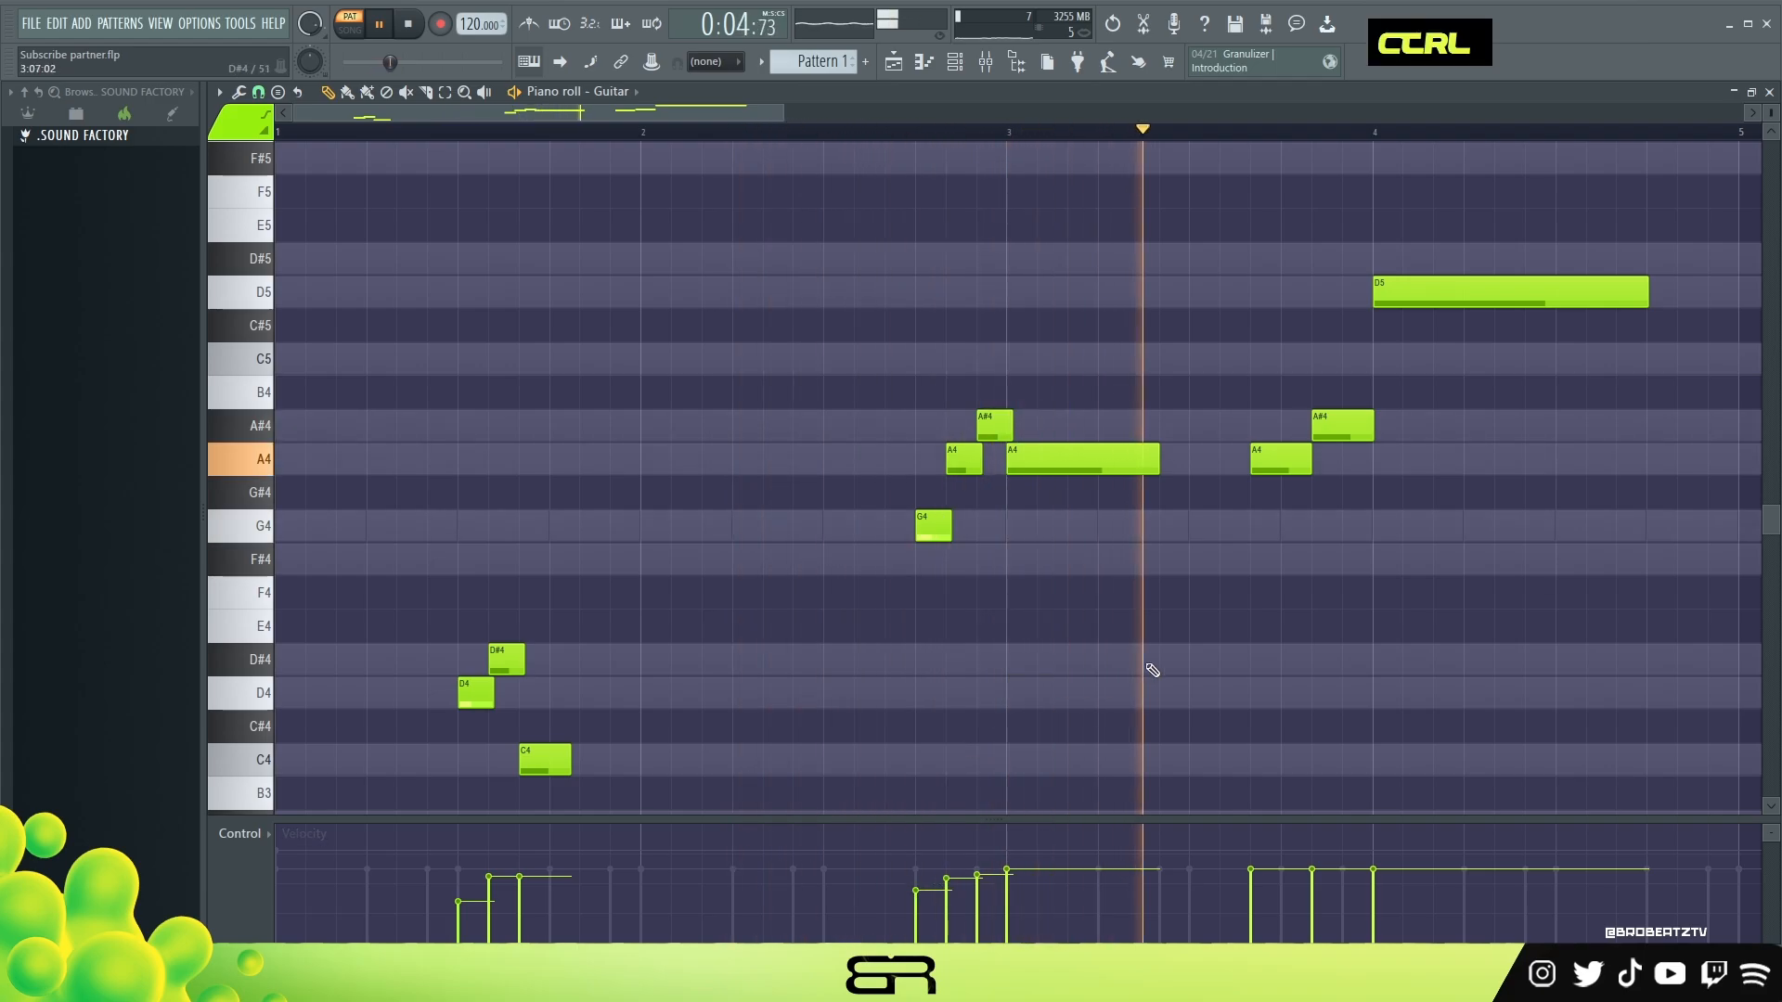
Slightly raise the velocity of all notes and restart playback from the beginning.
{"action": "key", "text": "ctrl+a"}
{"action": "scroll", "coordinate": [1147, 664], "scroll_direction": "up", "scroll_amount": 3, "text": "alt"}
{"action": "key", "text": "space"}
{"action": "key", "text": "space"}
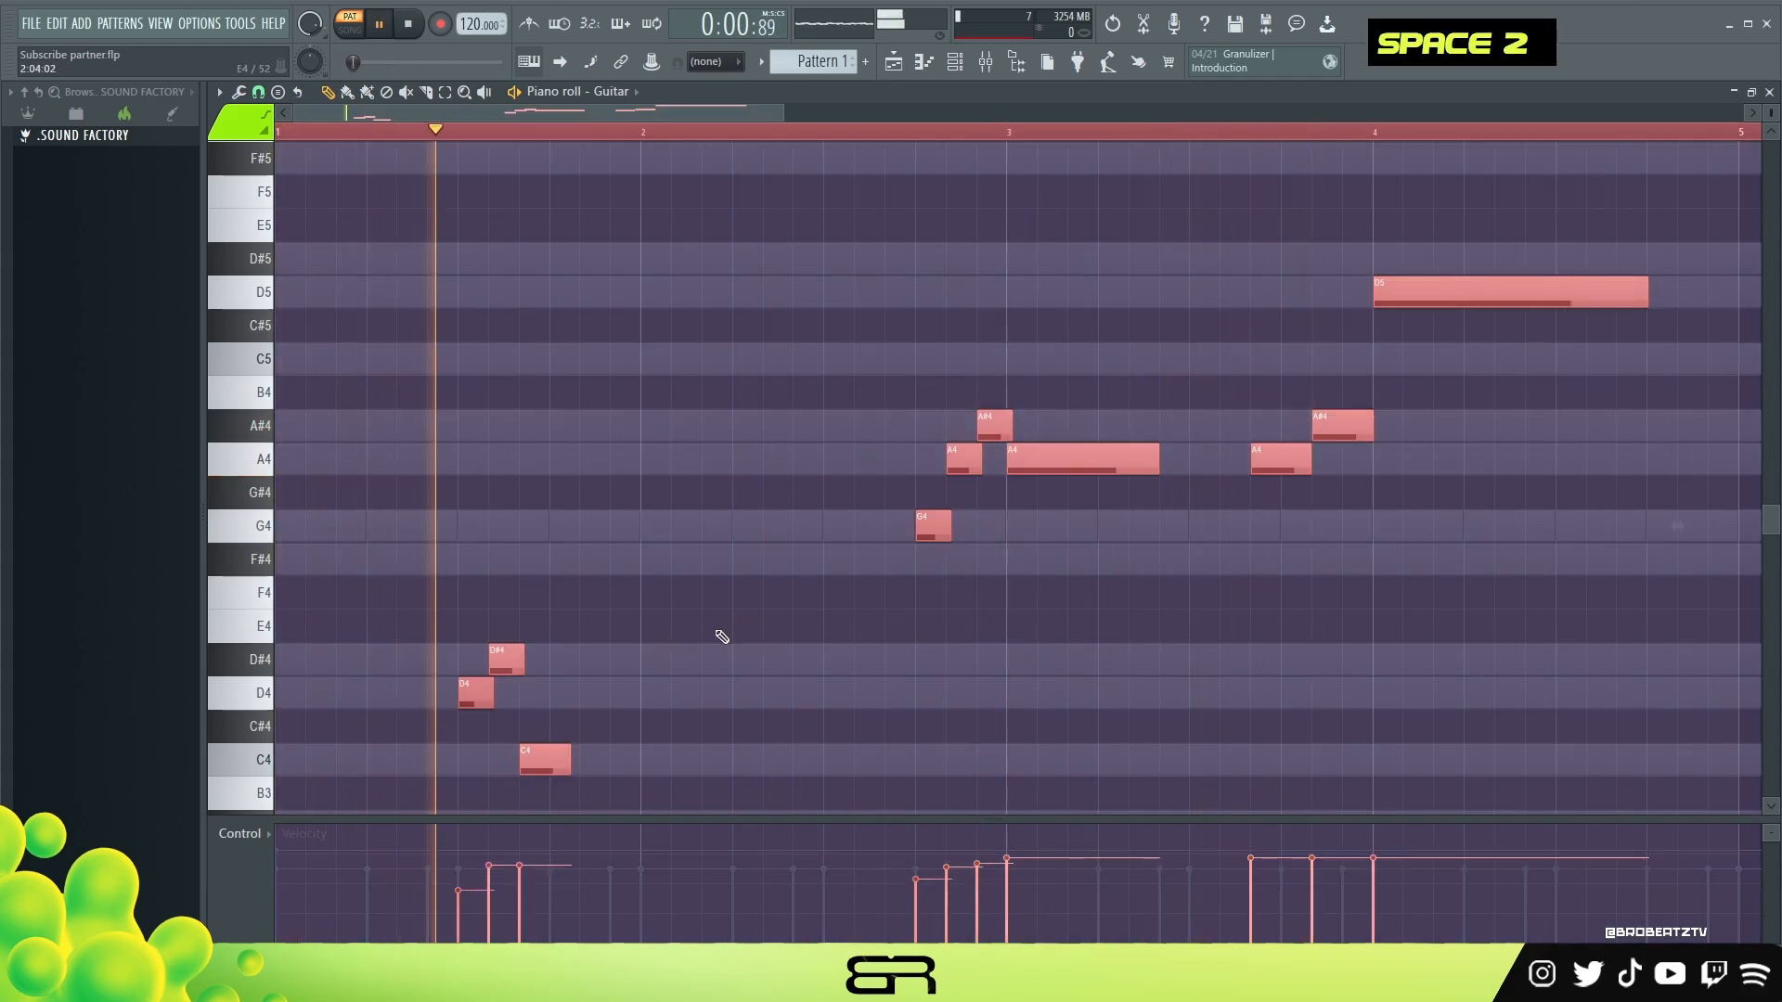
{"action": "right_click", "coordinate": [778, 637]}
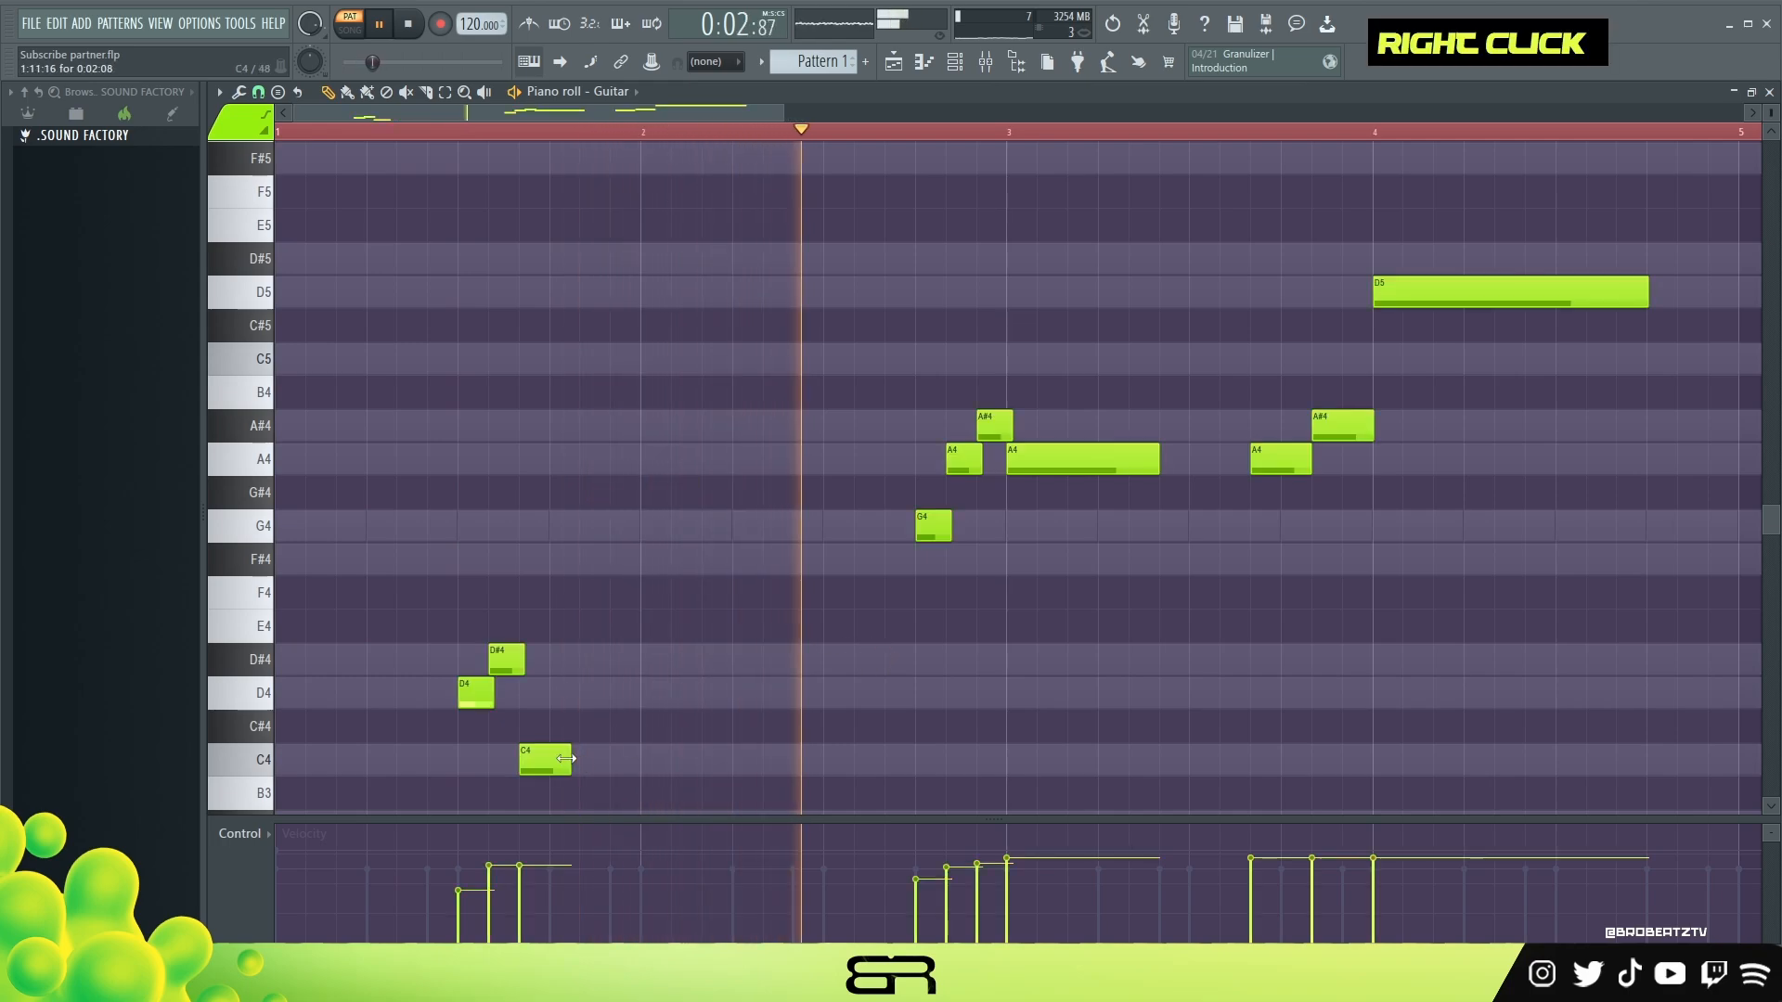
Slightly lengthen the C4 in bar 1 during playback, then stop playback.
{"action": "left_click_drag", "start_coordinate": [570, 761], "coordinate": [578, 761], "text": "alt"}
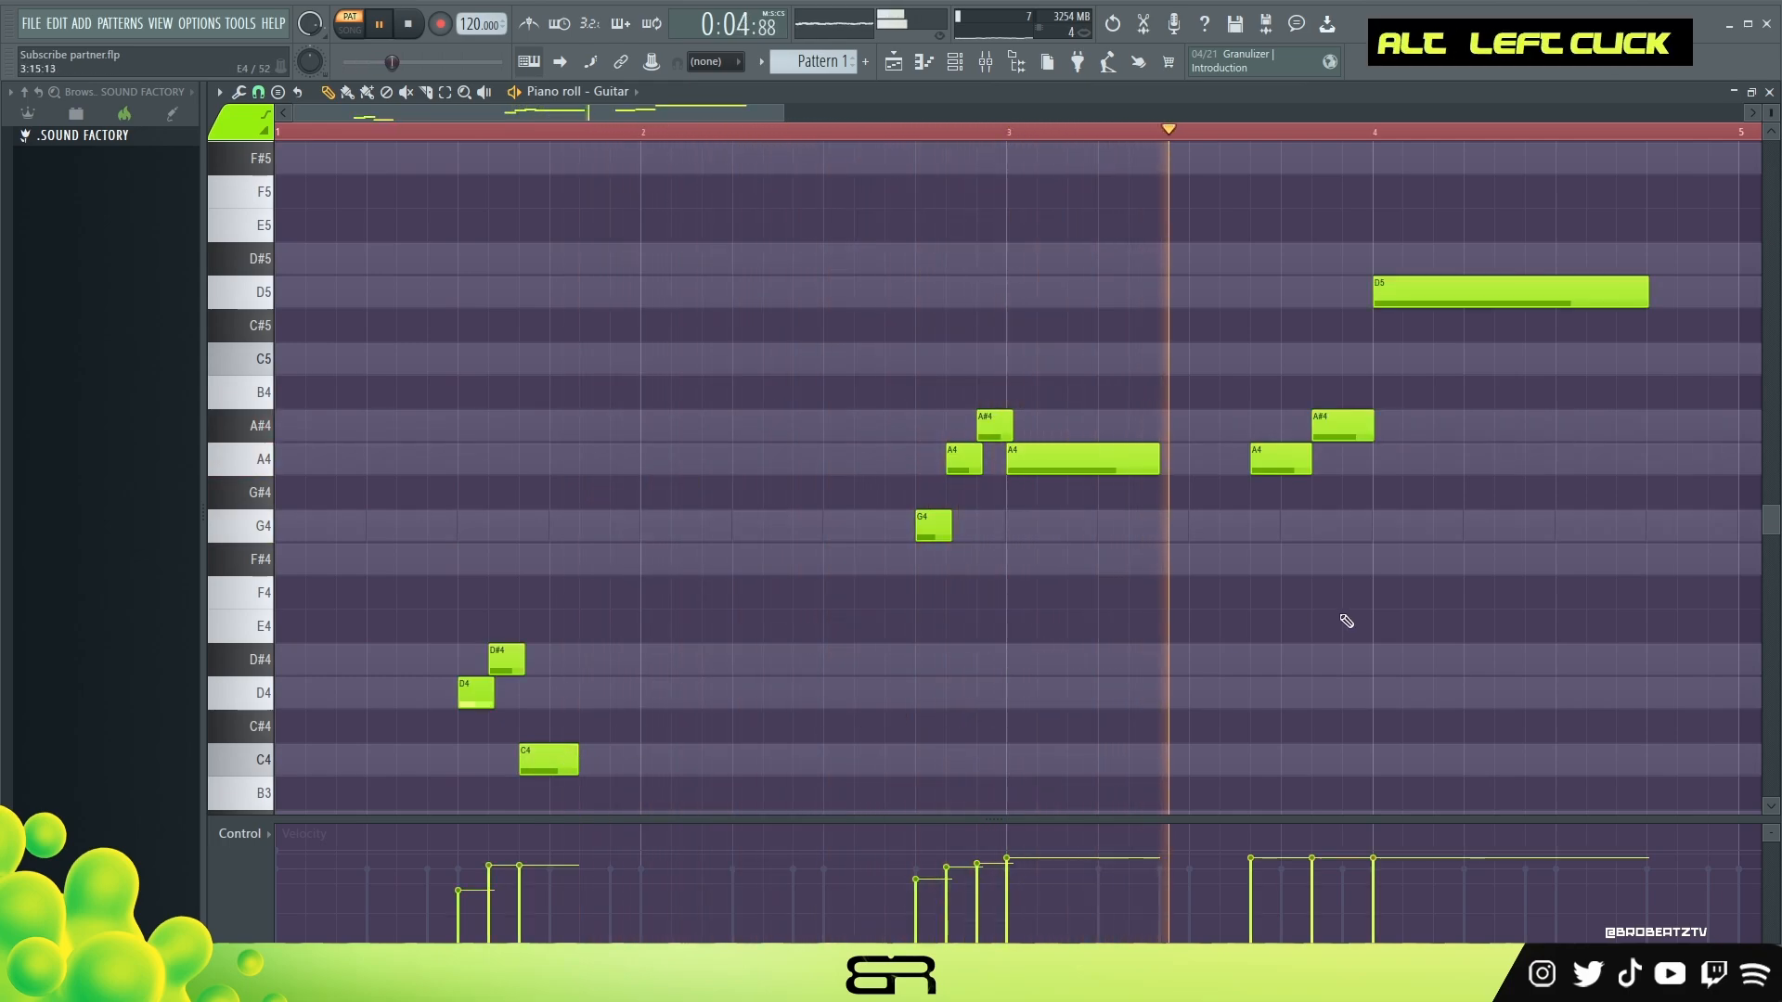
{"action": "right_click", "coordinate": [1233, 728], "text": "ctrl"}
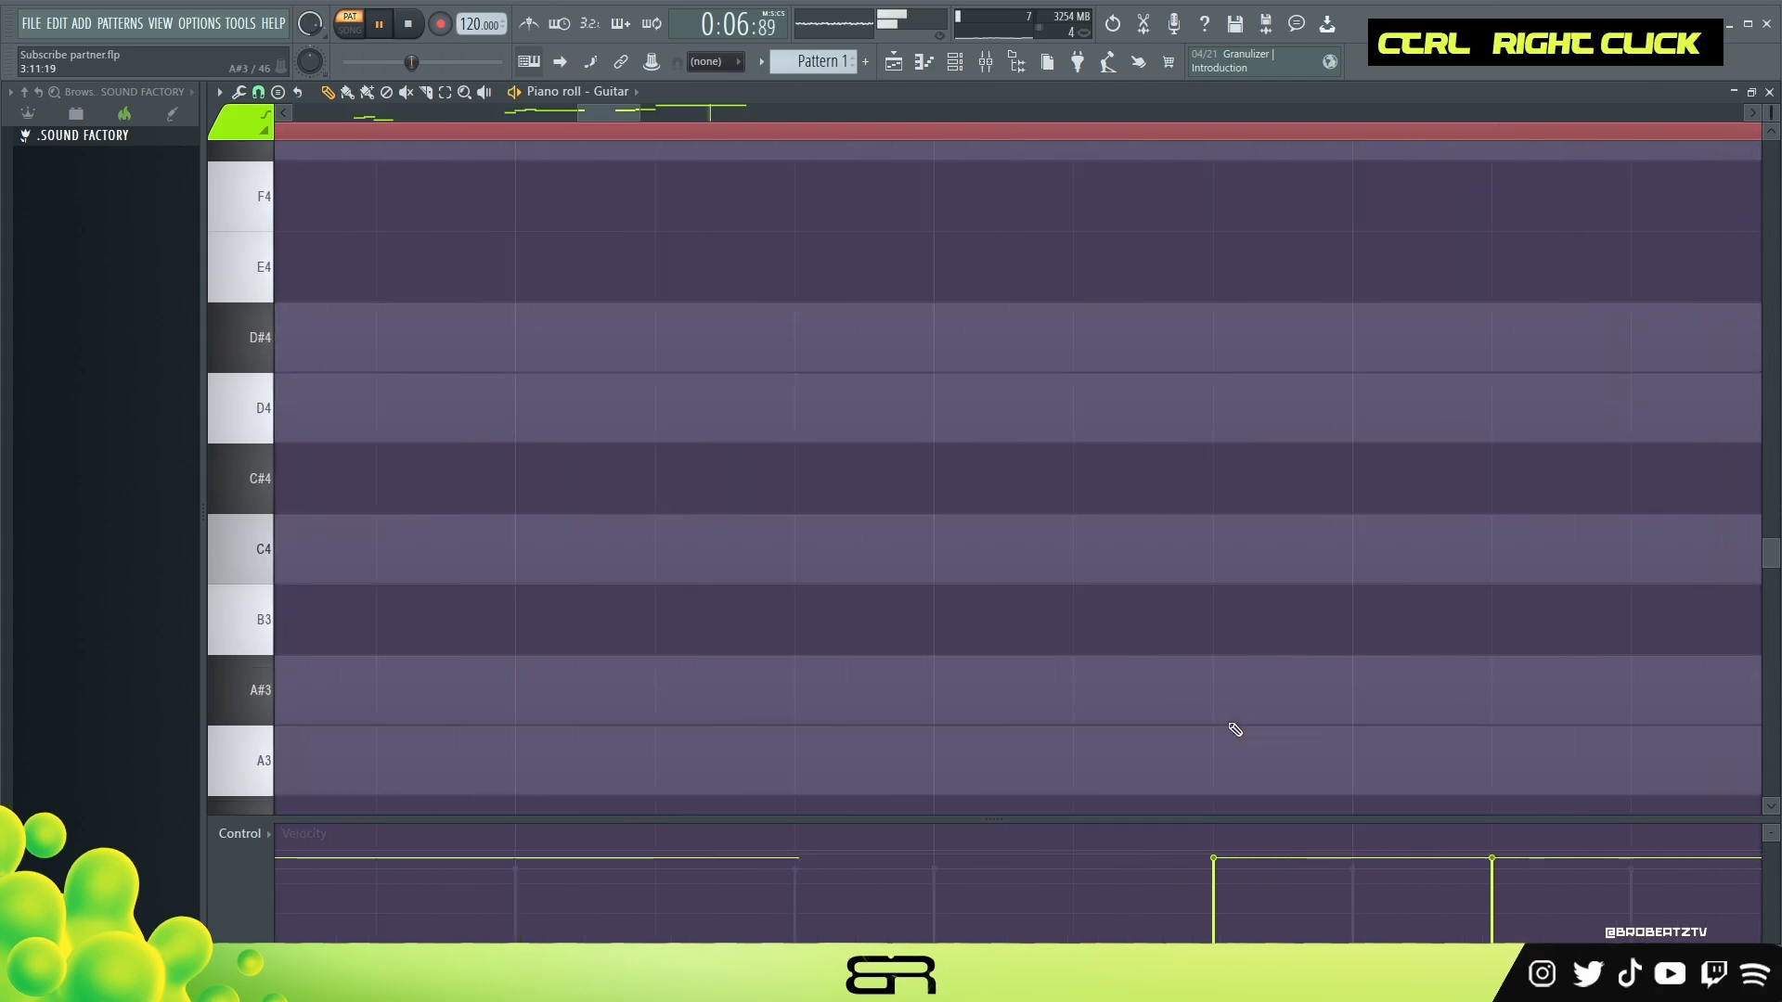
{"action": "key", "text": "space"}
Duplicate the whole phrase into bars 5 to 8 and raise the copied D4, D#4 and C4 run by an octave.
{"action": "right_click", "coordinate": [581, 589], "text": "ctrl"}
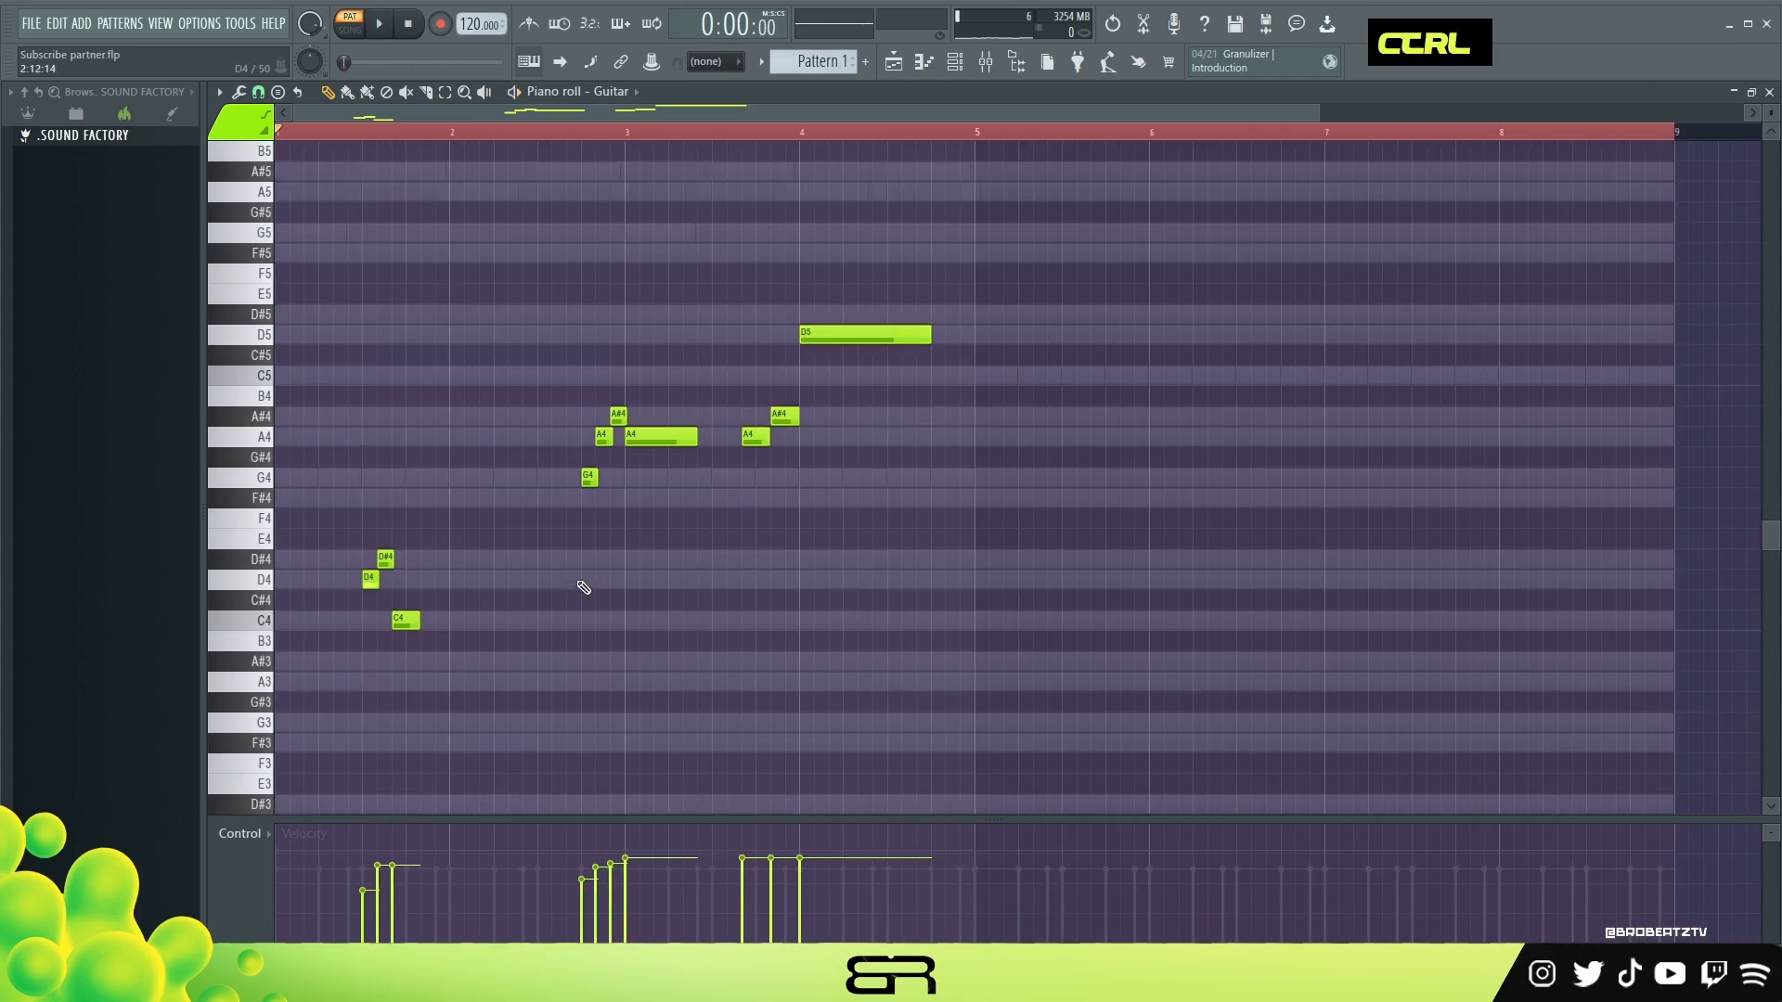
{"action": "key", "text": "ctrl+a"}
{"action": "left_click_drag", "start_coordinate": [371, 581], "coordinate": [1169, 659], "text": "shift"}
{"action": "key", "text": "ctrl+Up"}
{"action": "right_click", "coordinate": [1211, 599]}
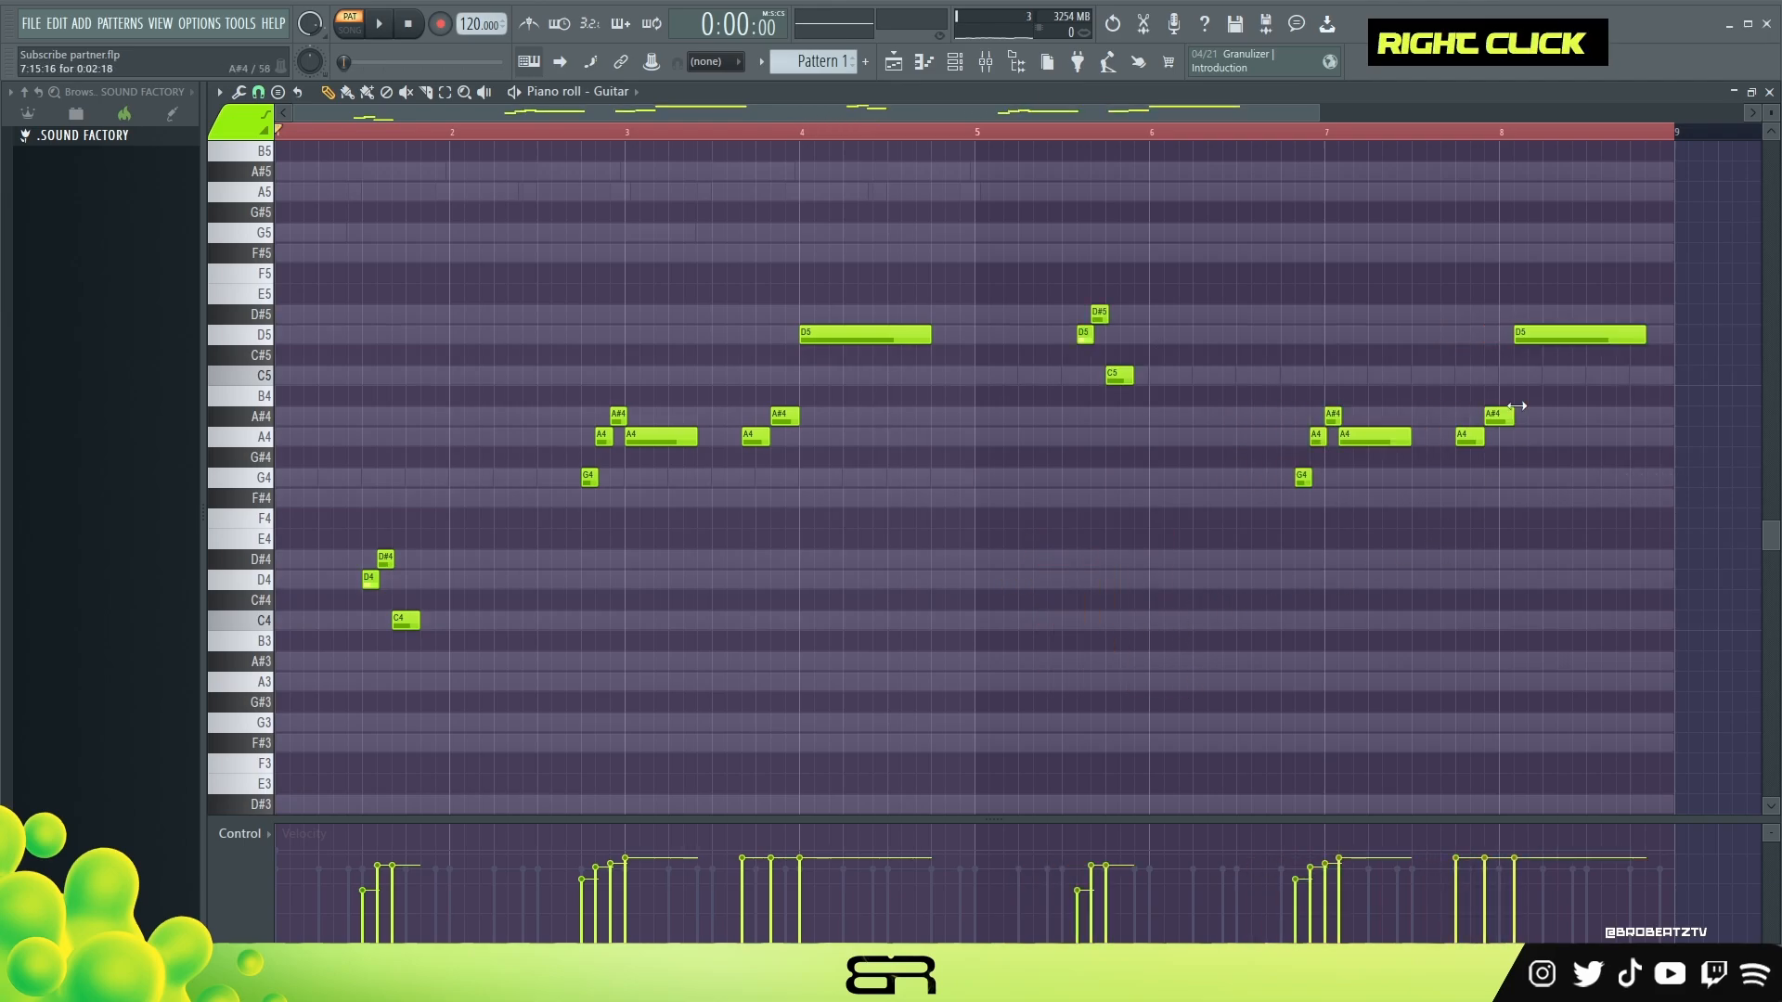
Shift the duplicated phrase slightly earlier so its last D5 starts at bar 8.
{"action": "left_click_drag", "start_coordinate": [1656, 304], "coordinate": [1085, 526], "text": "ctrl"}
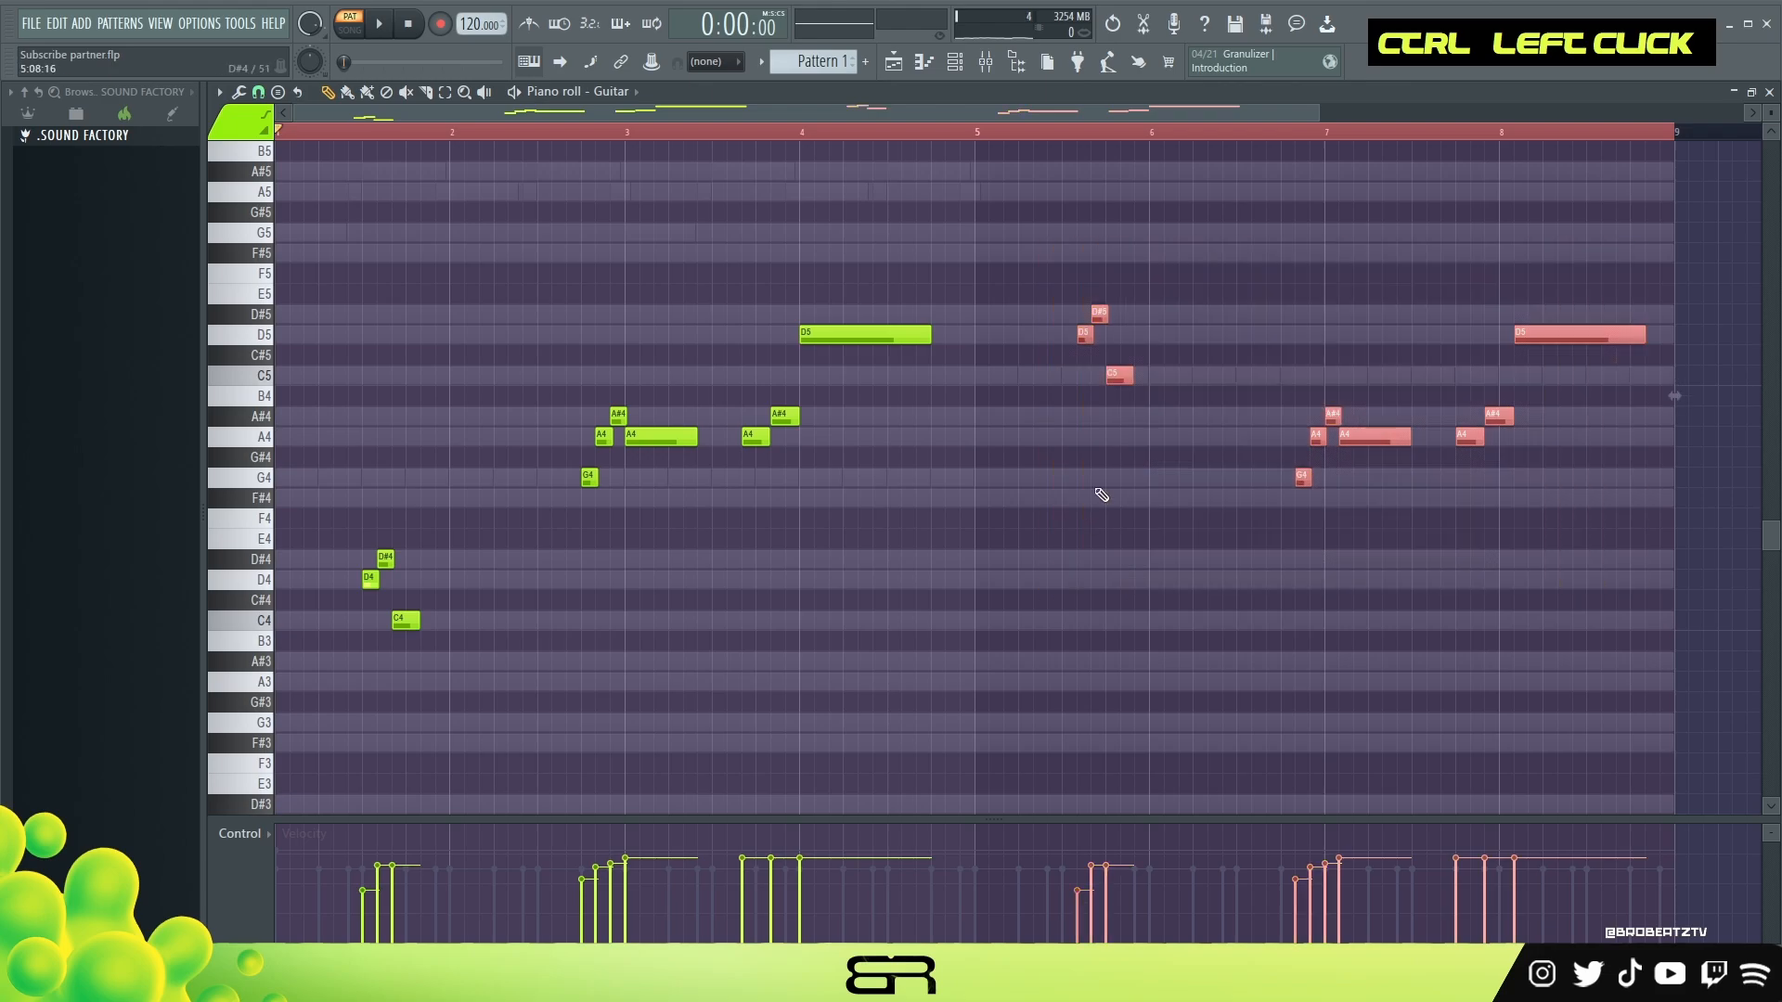
{"action": "left_click_drag", "start_coordinate": [1086, 339], "coordinate": [1075, 341]}
{"action": "right_click", "coordinate": [1250, 317]}
Add a G4 filling the second half of bar 8 and shorten the bar 8 D5 to end just before it during playback.
{"action": "left_click", "coordinate": [1551, 342], "text": "ctrl"}
{"action": "left_click_drag", "start_coordinate": [1531, 338], "coordinate": [1671, 490], "text": "shift"}
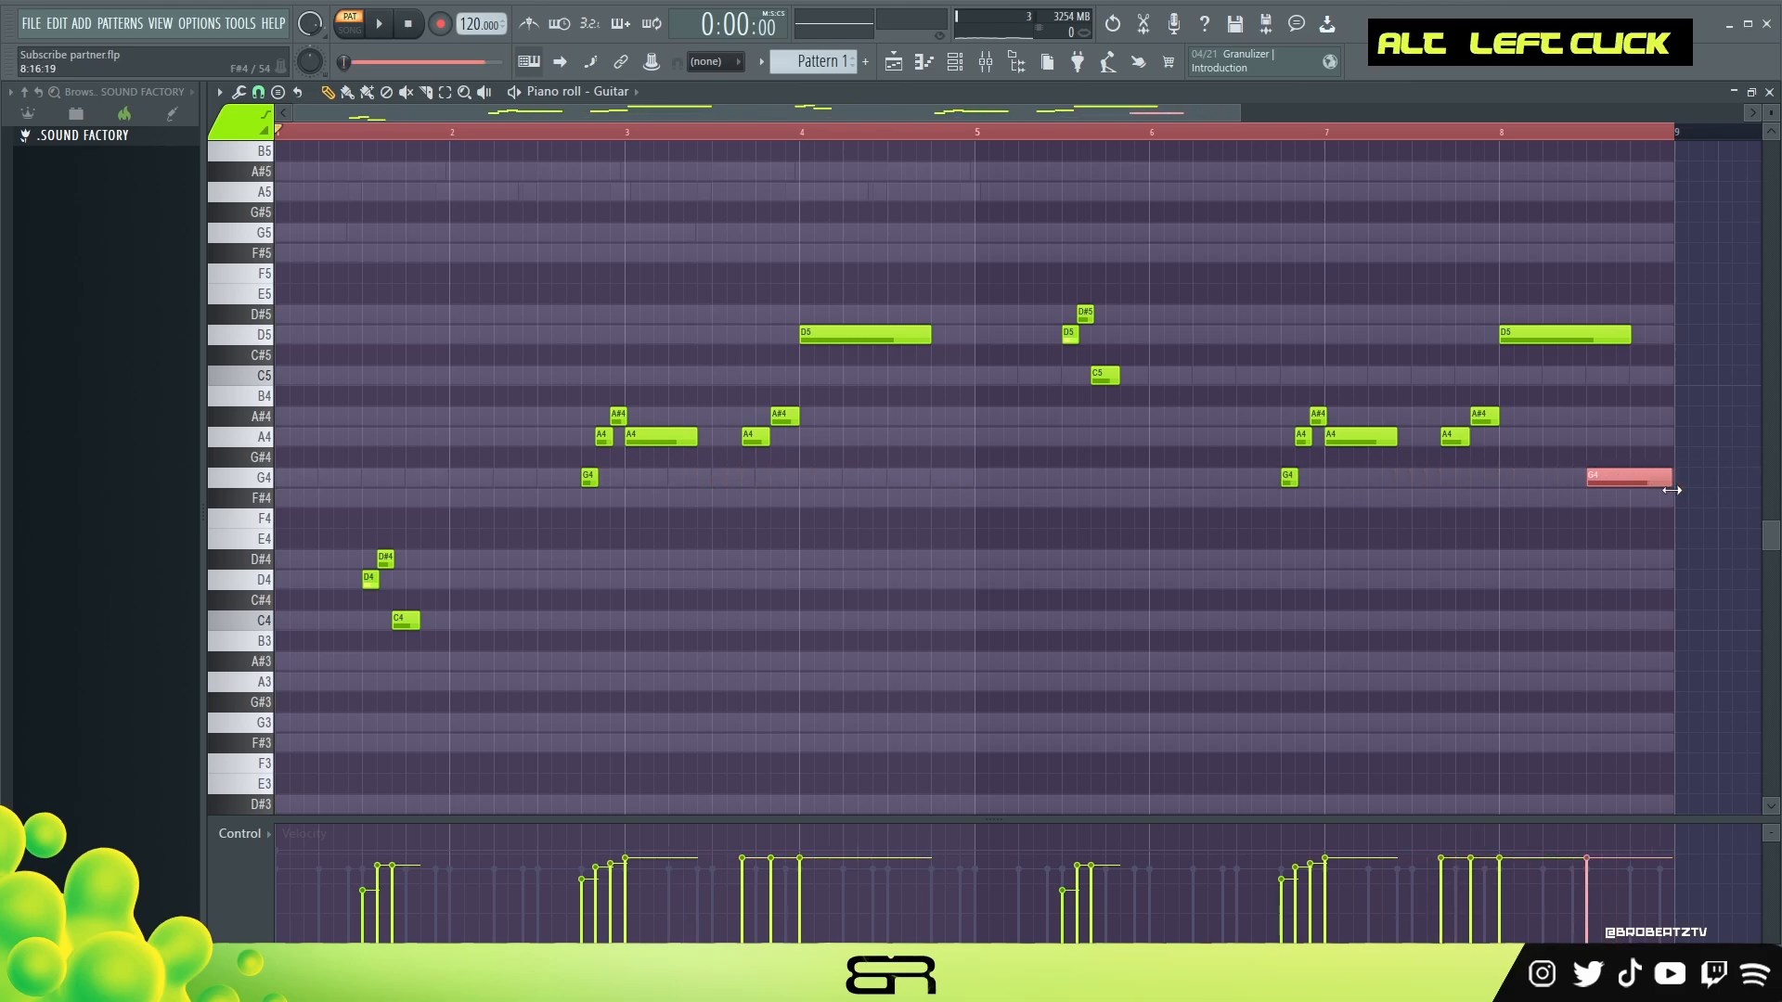
{"action": "left_click_drag", "start_coordinate": [944, 117], "coordinate": [948, 119]}
{"action": "key", "text": "space"}
{"action": "left_click", "coordinate": [955, 130]}
{"action": "right_click", "coordinate": [1184, 204]}
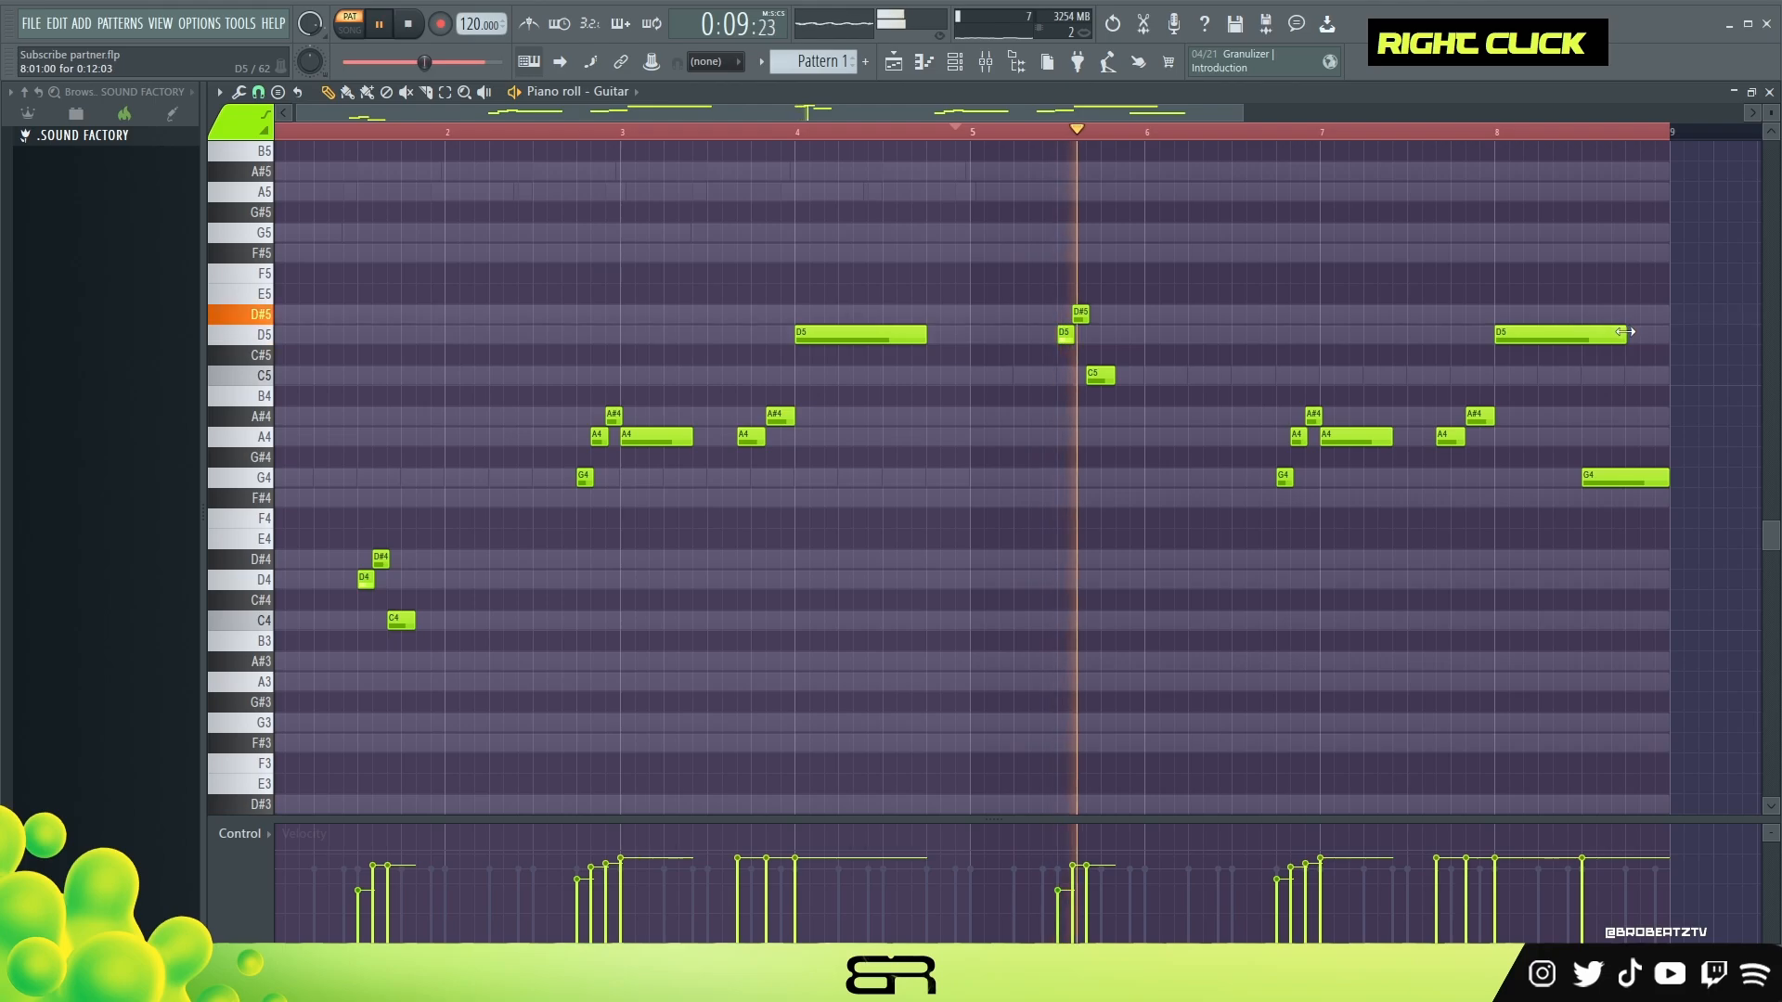
{"action": "left_click_drag", "start_coordinate": [1625, 332], "coordinate": [1572, 334], "text": "alt"}
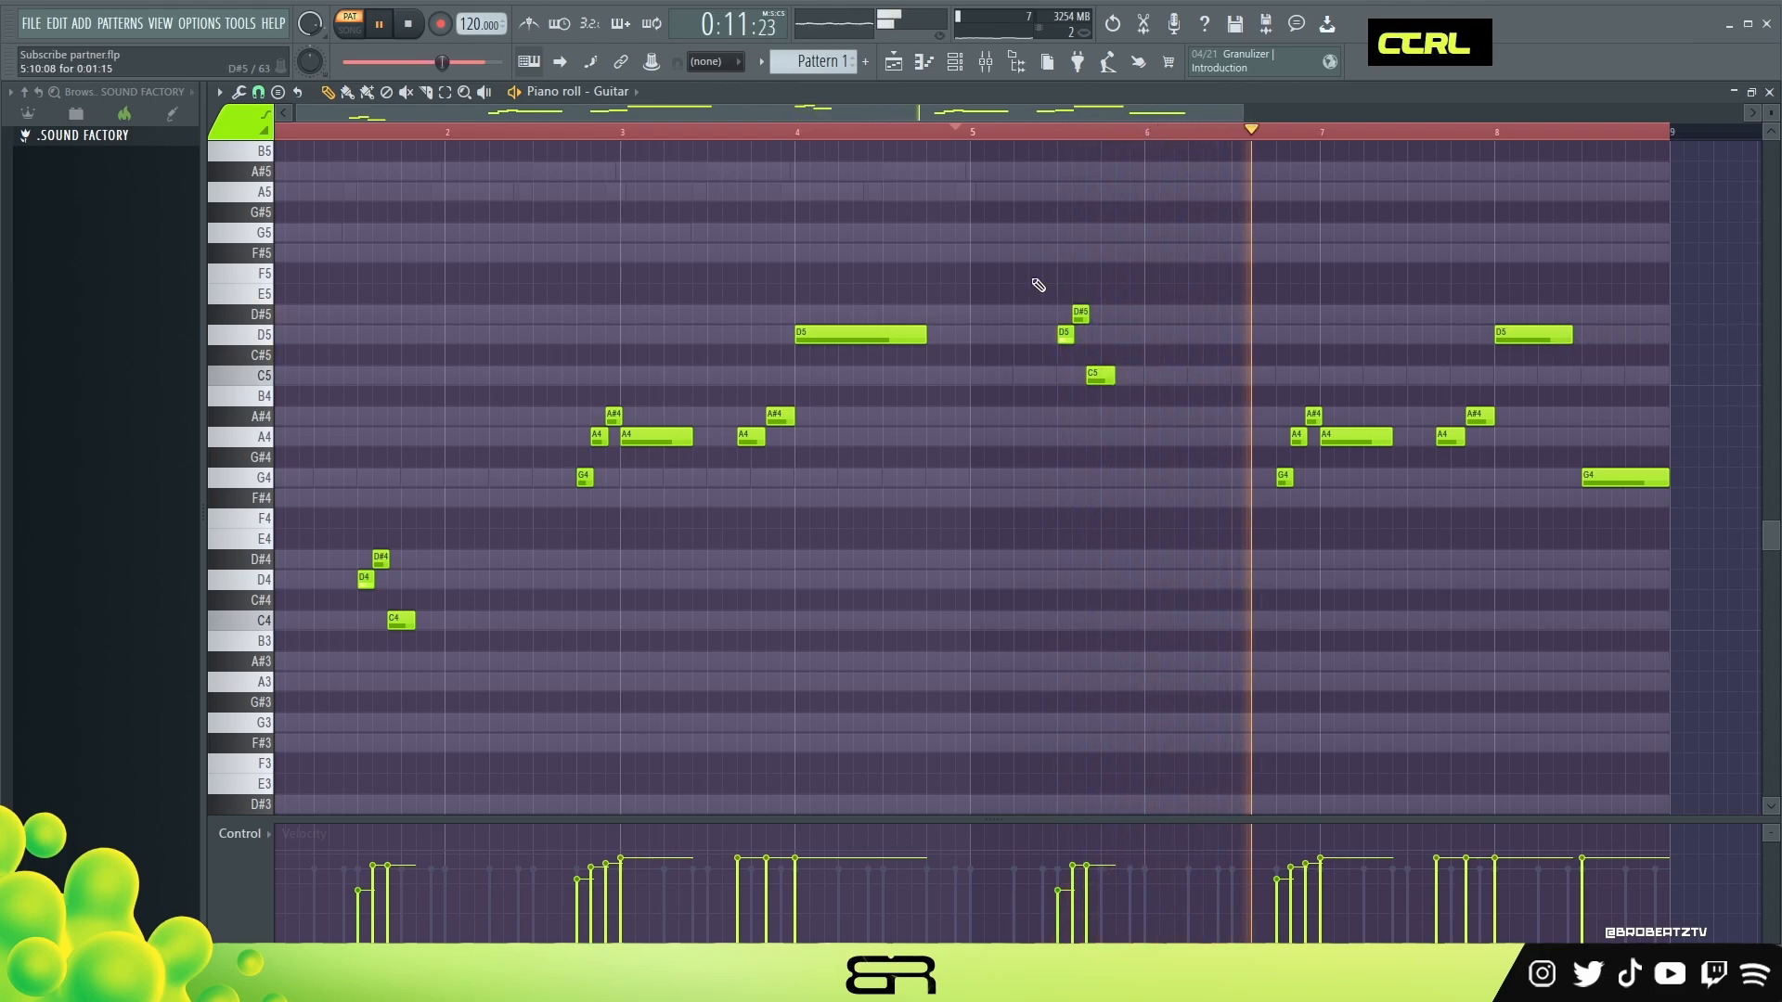
Slightly lower the velocity of the D5, D#5 and C5 run in bar 5 and stop playback.
{"action": "left_click_drag", "start_coordinate": [1012, 243], "coordinate": [1124, 397], "text": "ctrl"}
{"action": "scroll", "coordinate": [1173, 406], "scroll_direction": "down", "scroll_amount": 3, "text": "alt"}
{"action": "right_click", "coordinate": [1225, 529]}
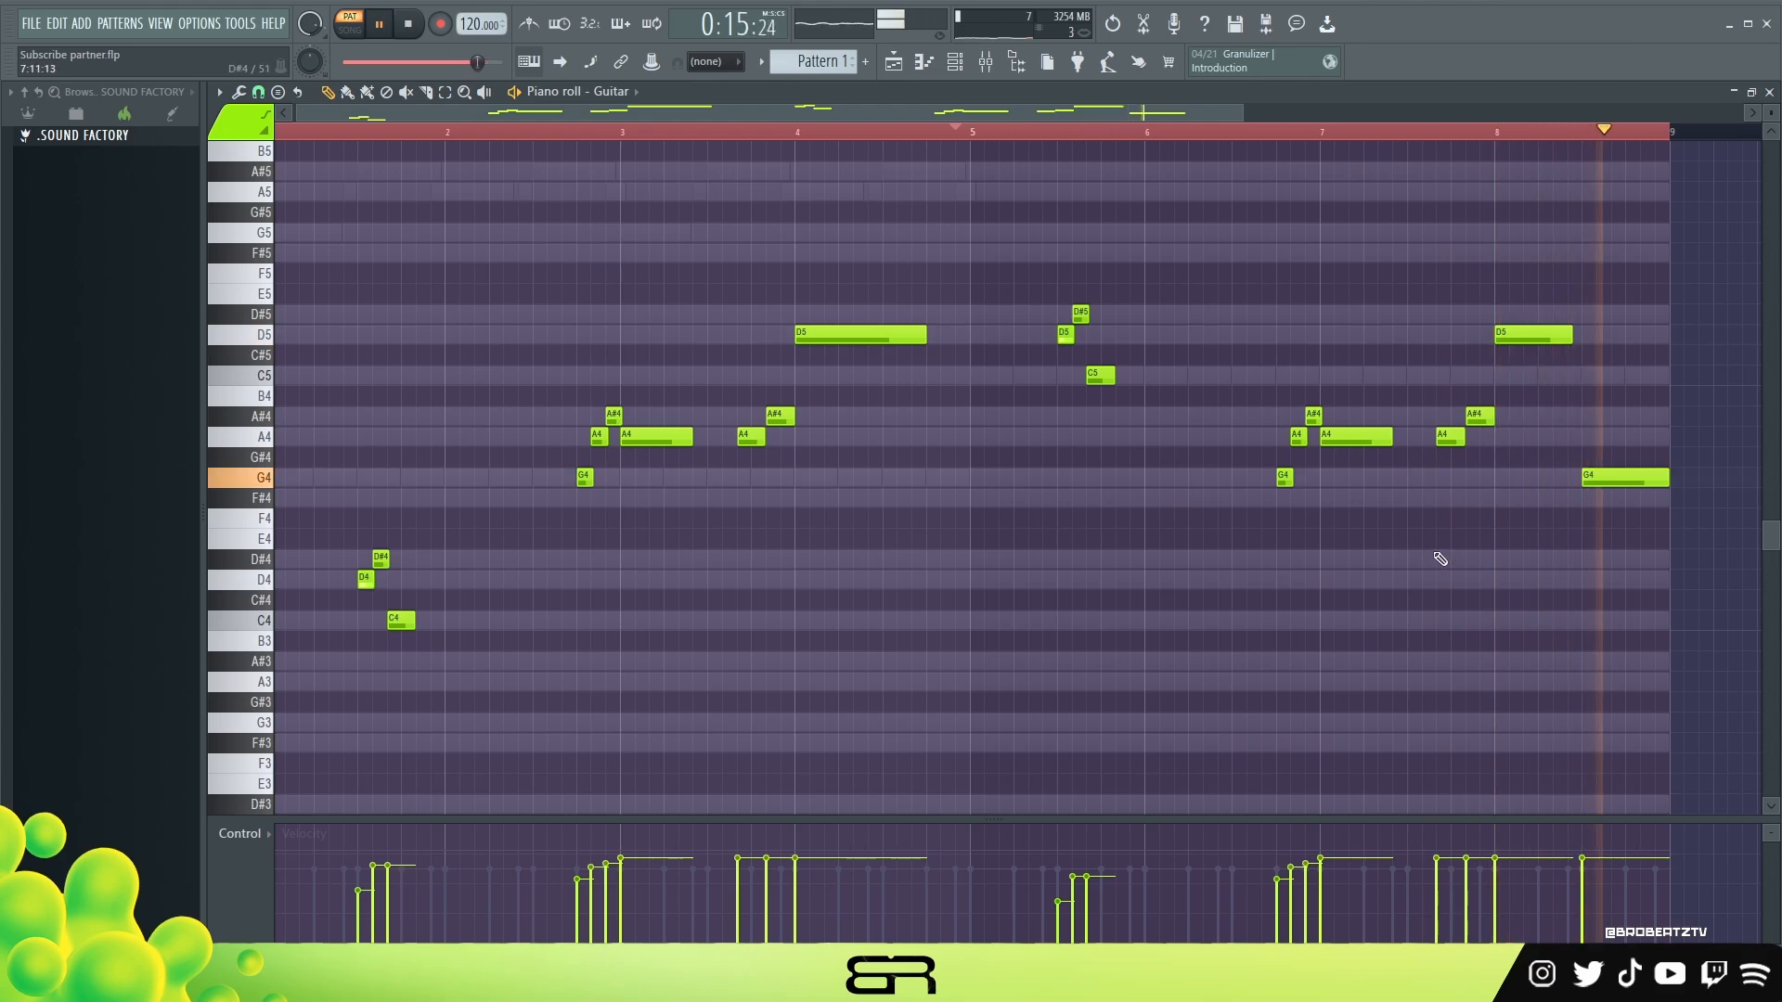
{"action": "key", "text": "space"}
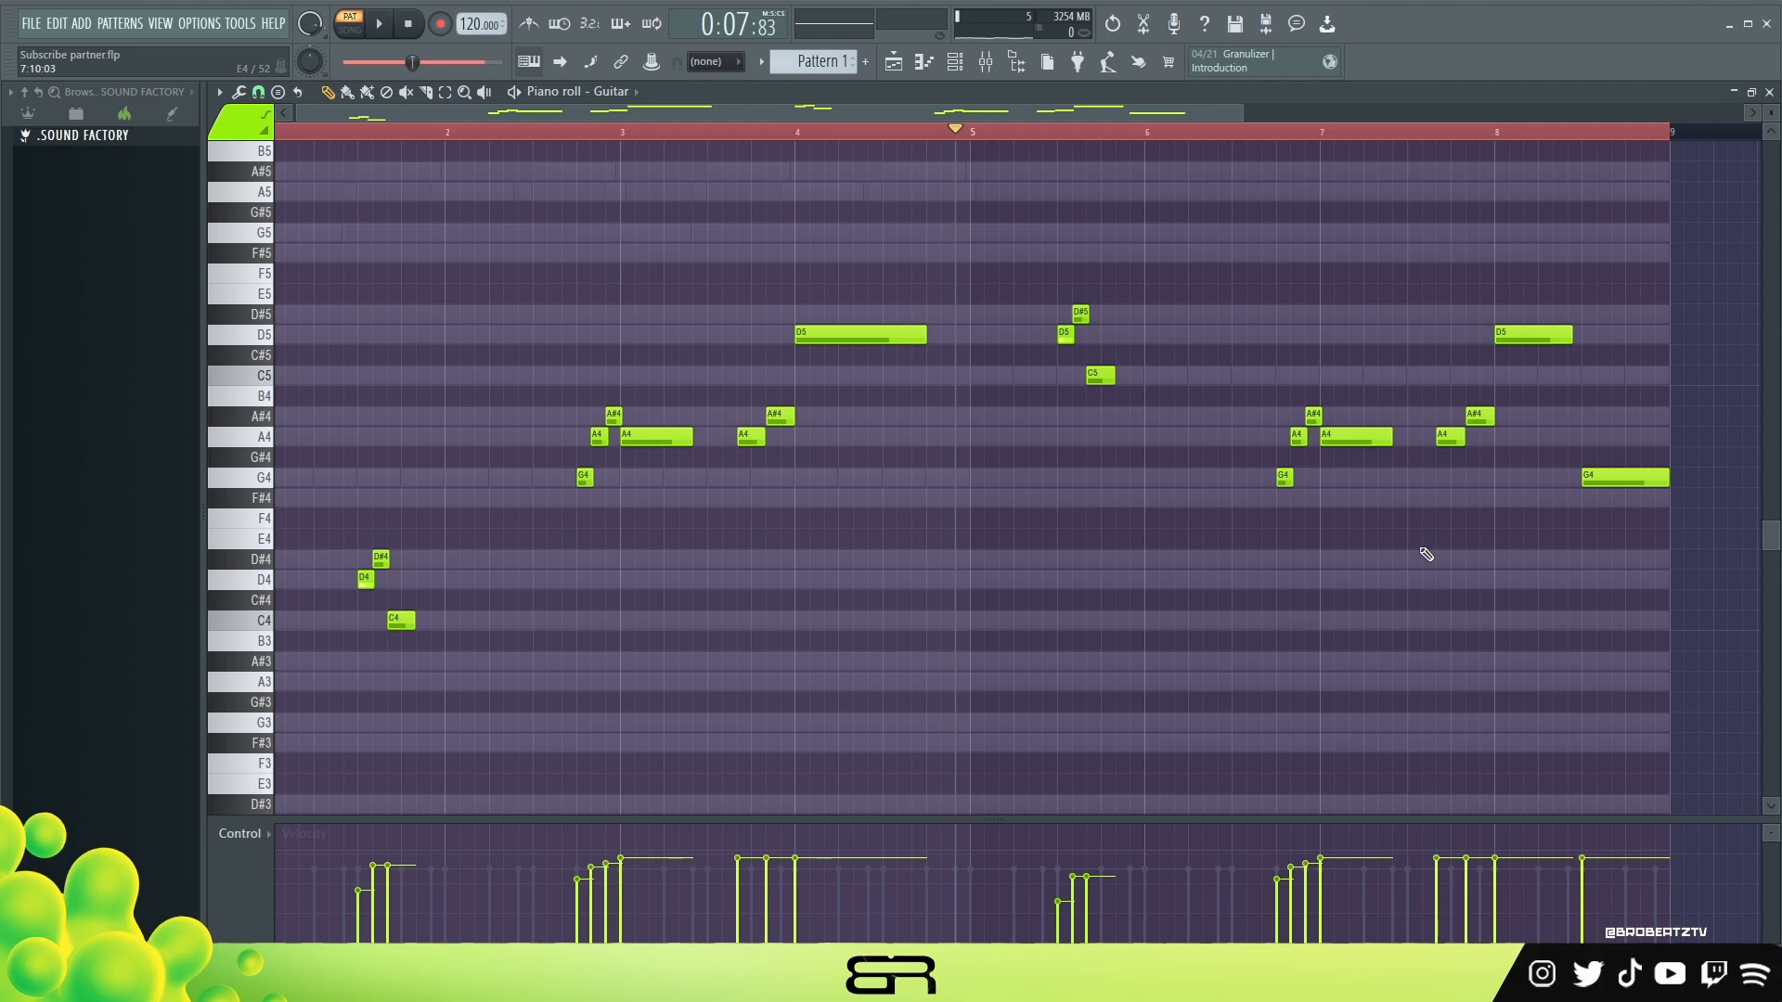
View the Cornet instrument, close its window, and open the Cornet channel's piano roll.
{"action": "left_click", "coordinate": [956, 62]}
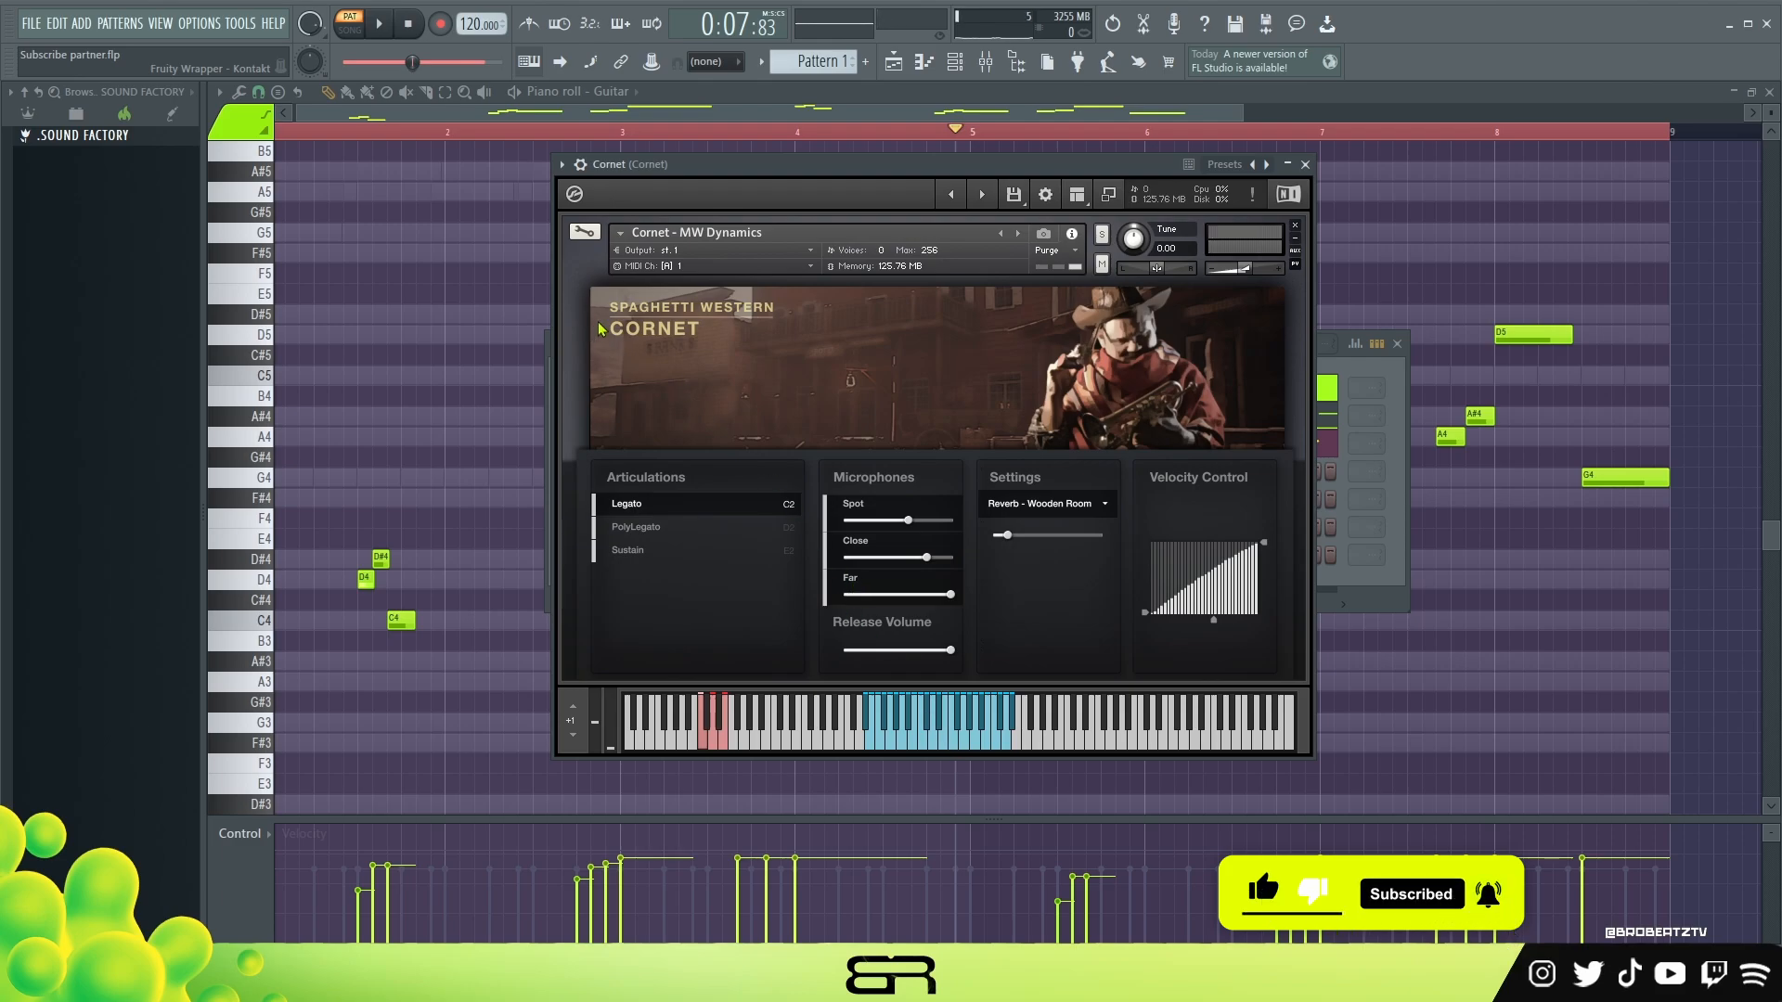
{"action": "left_click", "coordinate": [1306, 164]}
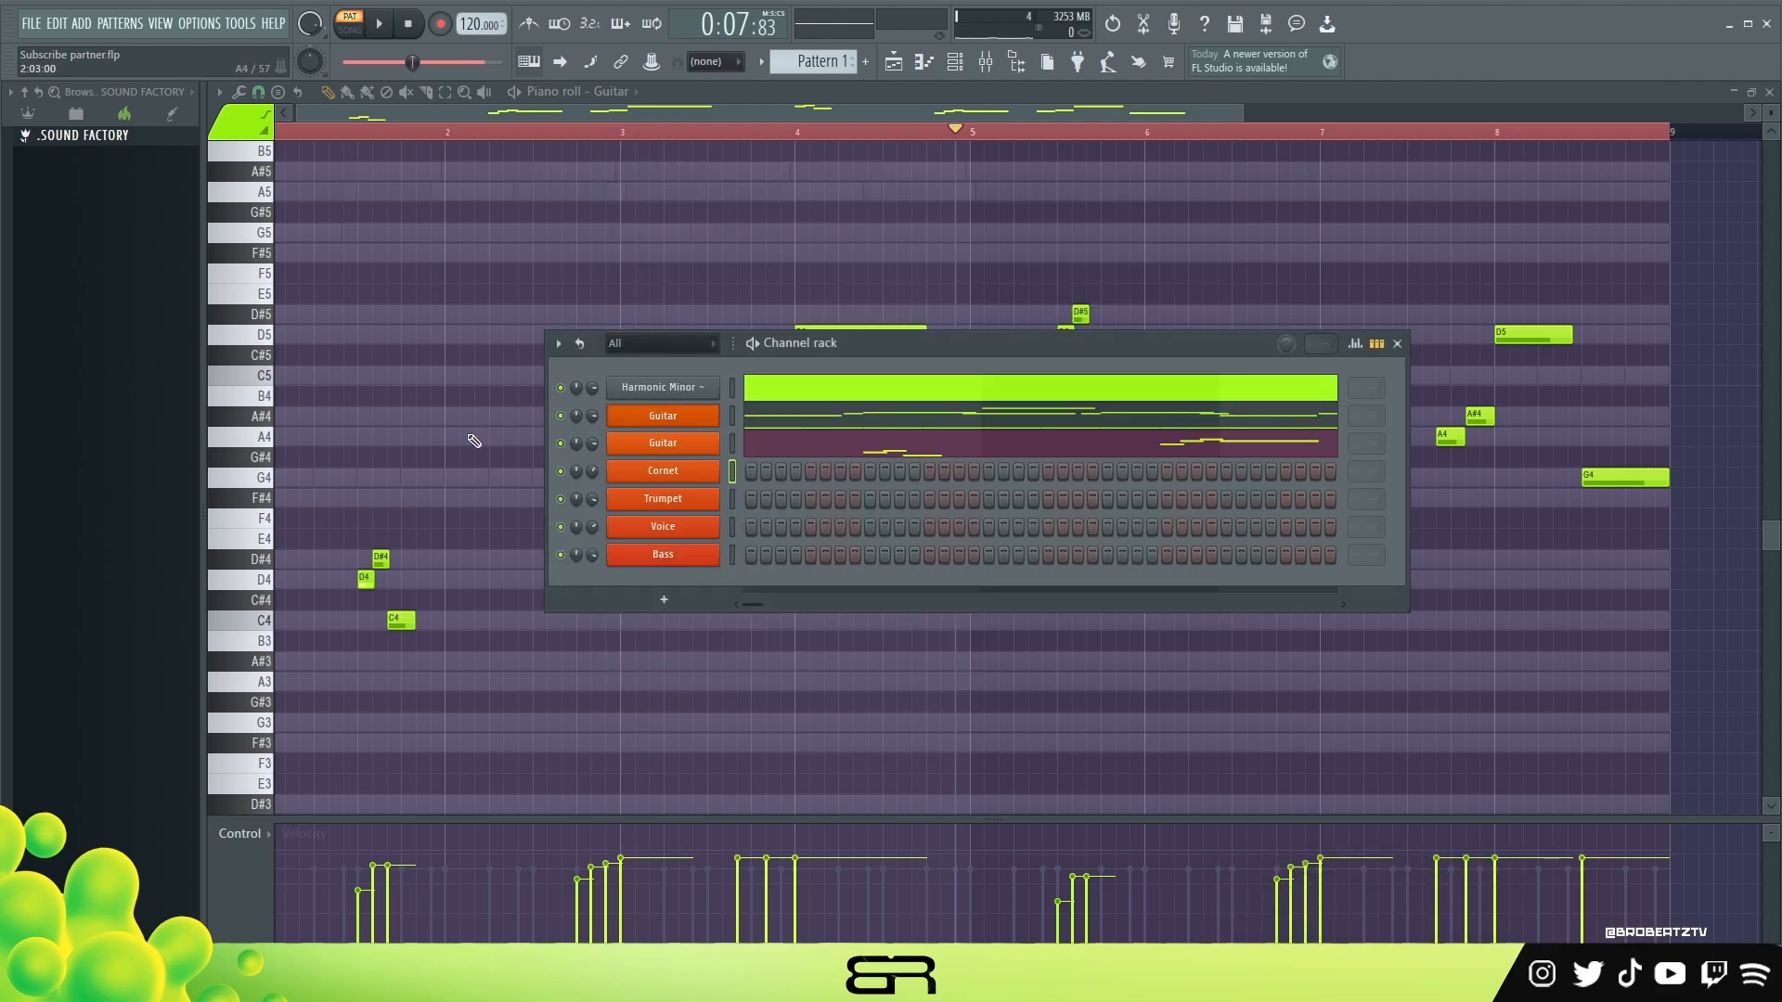
{"action": "left_click_drag", "start_coordinate": [863, 342], "coordinate": [799, 309]}
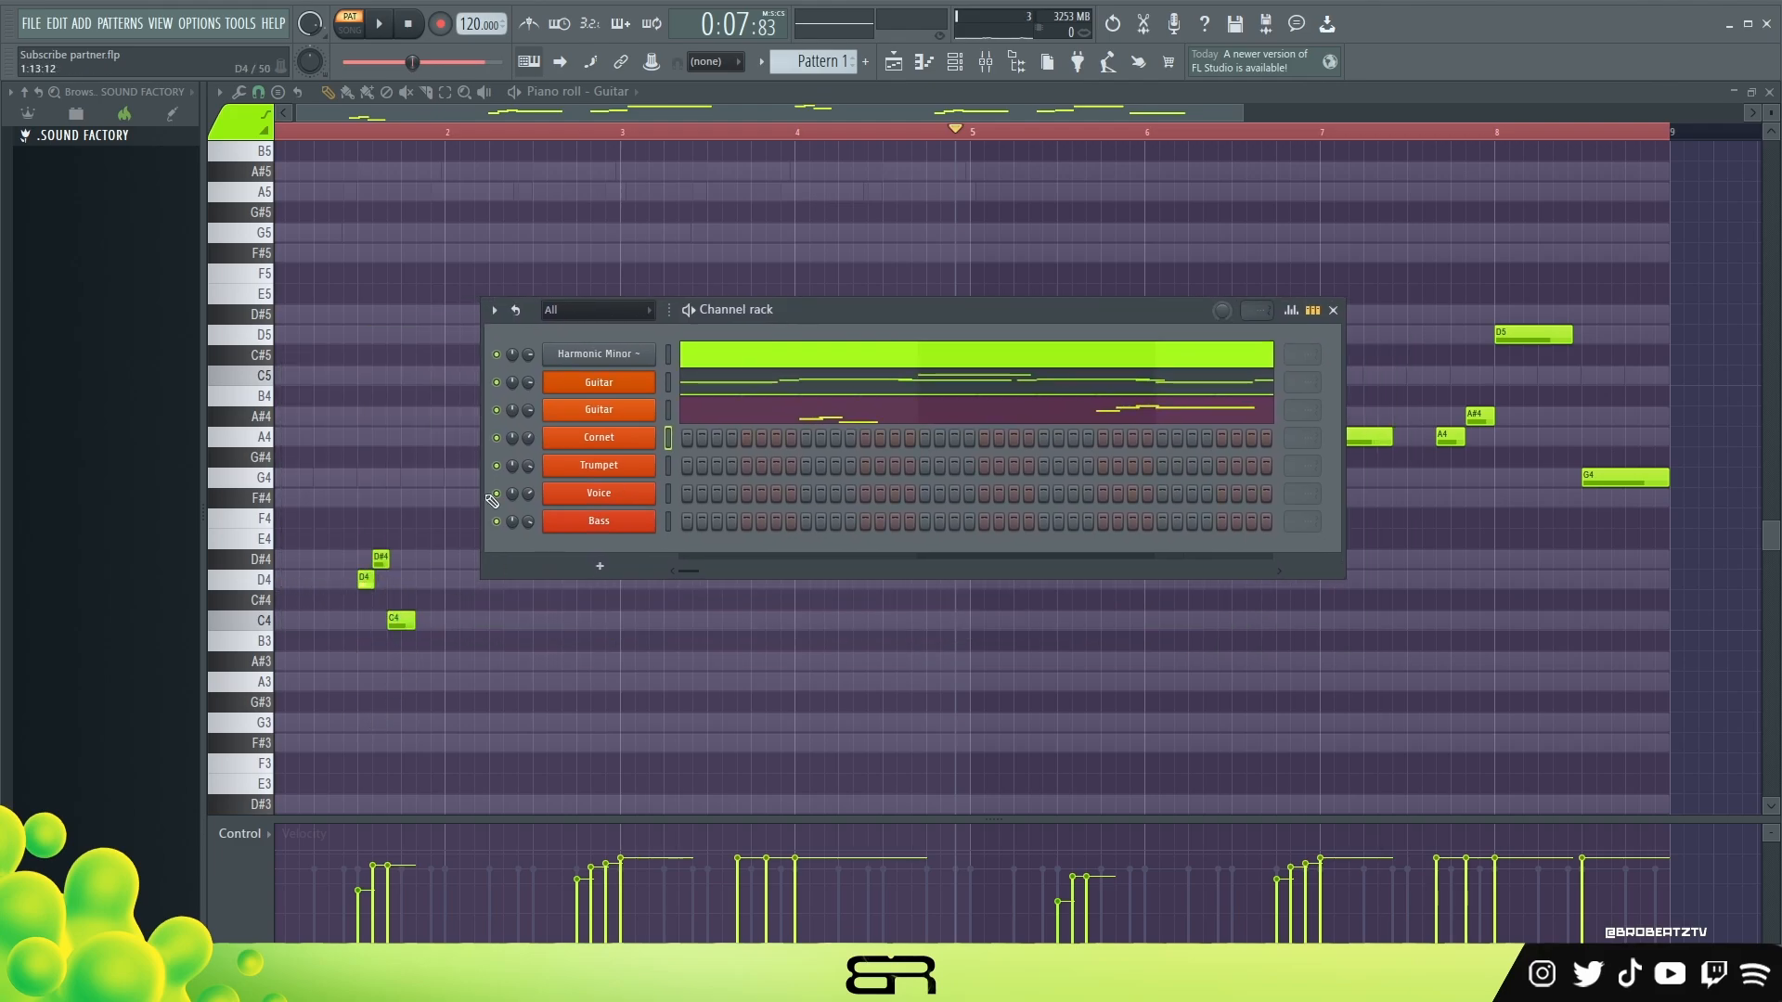
{"action": "left_click_drag", "start_coordinate": [764, 318], "coordinate": [1048, 530]}
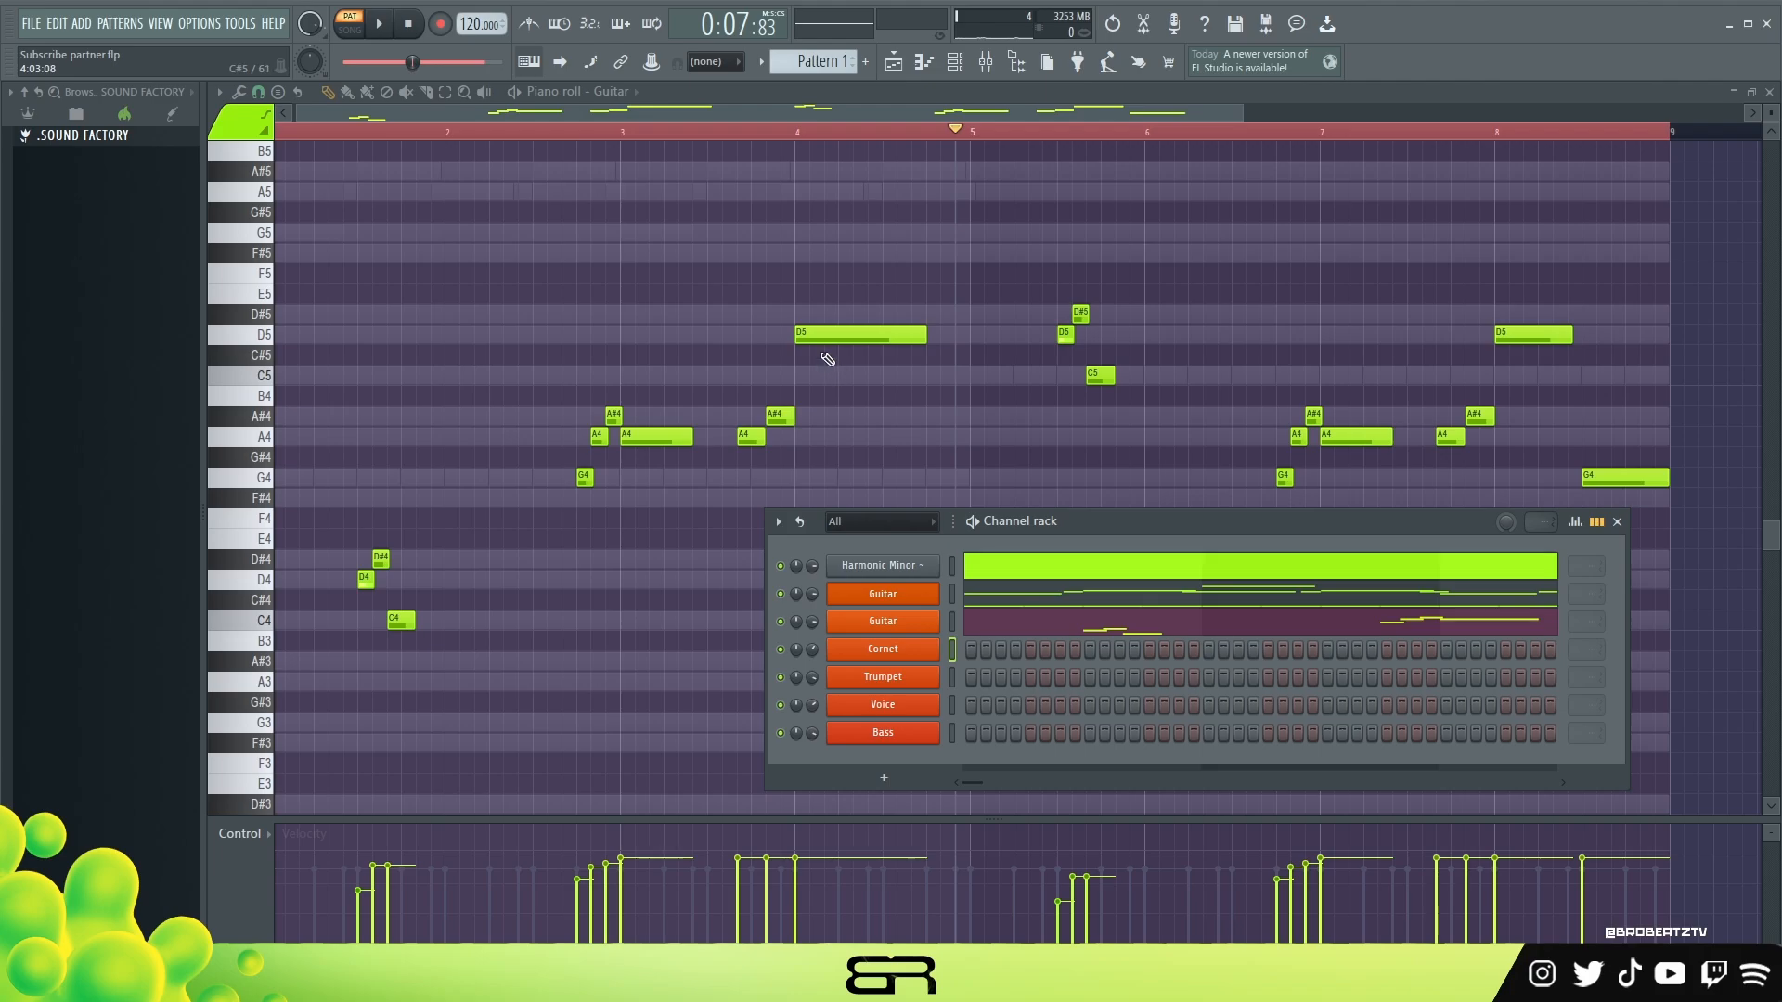
{"action": "right_click", "coordinate": [920, 660]}
{"action": "left_click", "coordinate": [979, 650]}
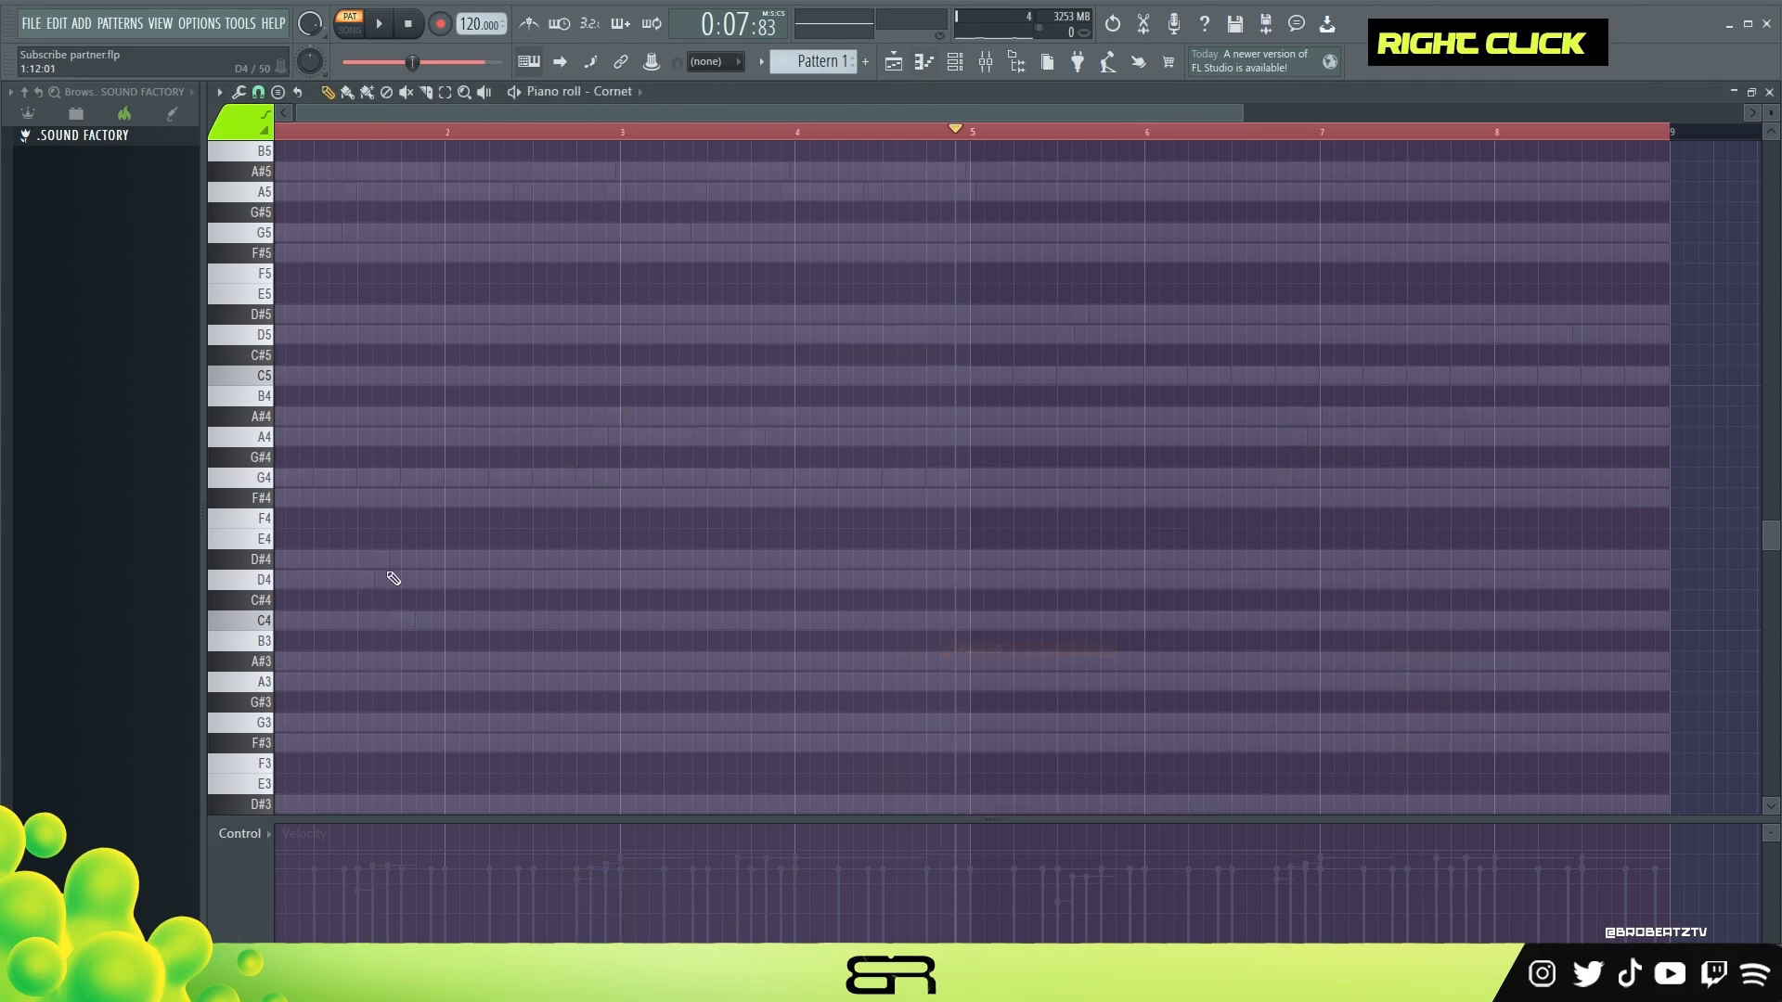
Draw a long D4 starting halfway through bar 1, raise it an octave to D5, and play back the pattern.
{"action": "left_click_drag", "start_coordinate": [440, 586], "coordinate": [507, 586]}
{"action": "left_click", "coordinate": [603, 580], "text": "ctrl"}
{"action": "key", "text": "ctrl+Up"}
{"action": "key", "text": "space"}
{"action": "key", "text": "space"}
{"action": "key", "text": "space"}
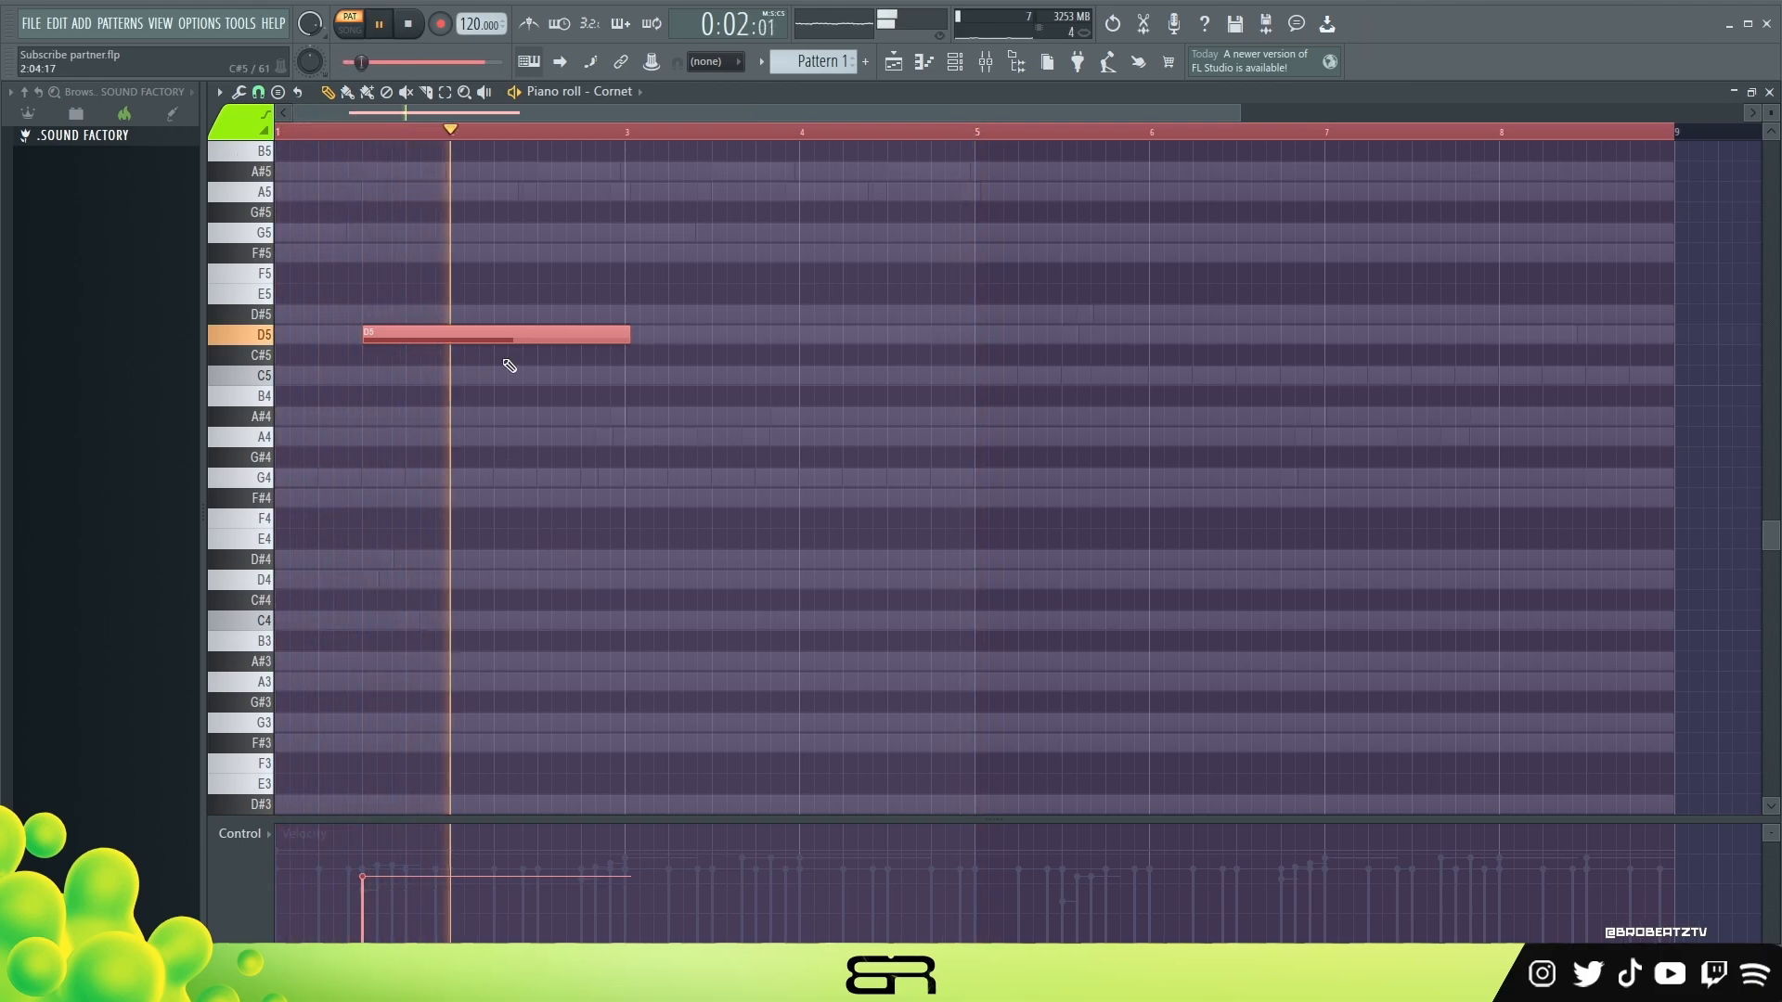
Shorten the Cornet D5 to end before 2:13:00 and add a D#5 of the same length at 2:13:00.
{"action": "left_click_drag", "start_coordinate": [629, 336], "coordinate": [573, 336]}
{"action": "key", "text": "space"}
{"action": "left_click", "coordinate": [589, 316]}
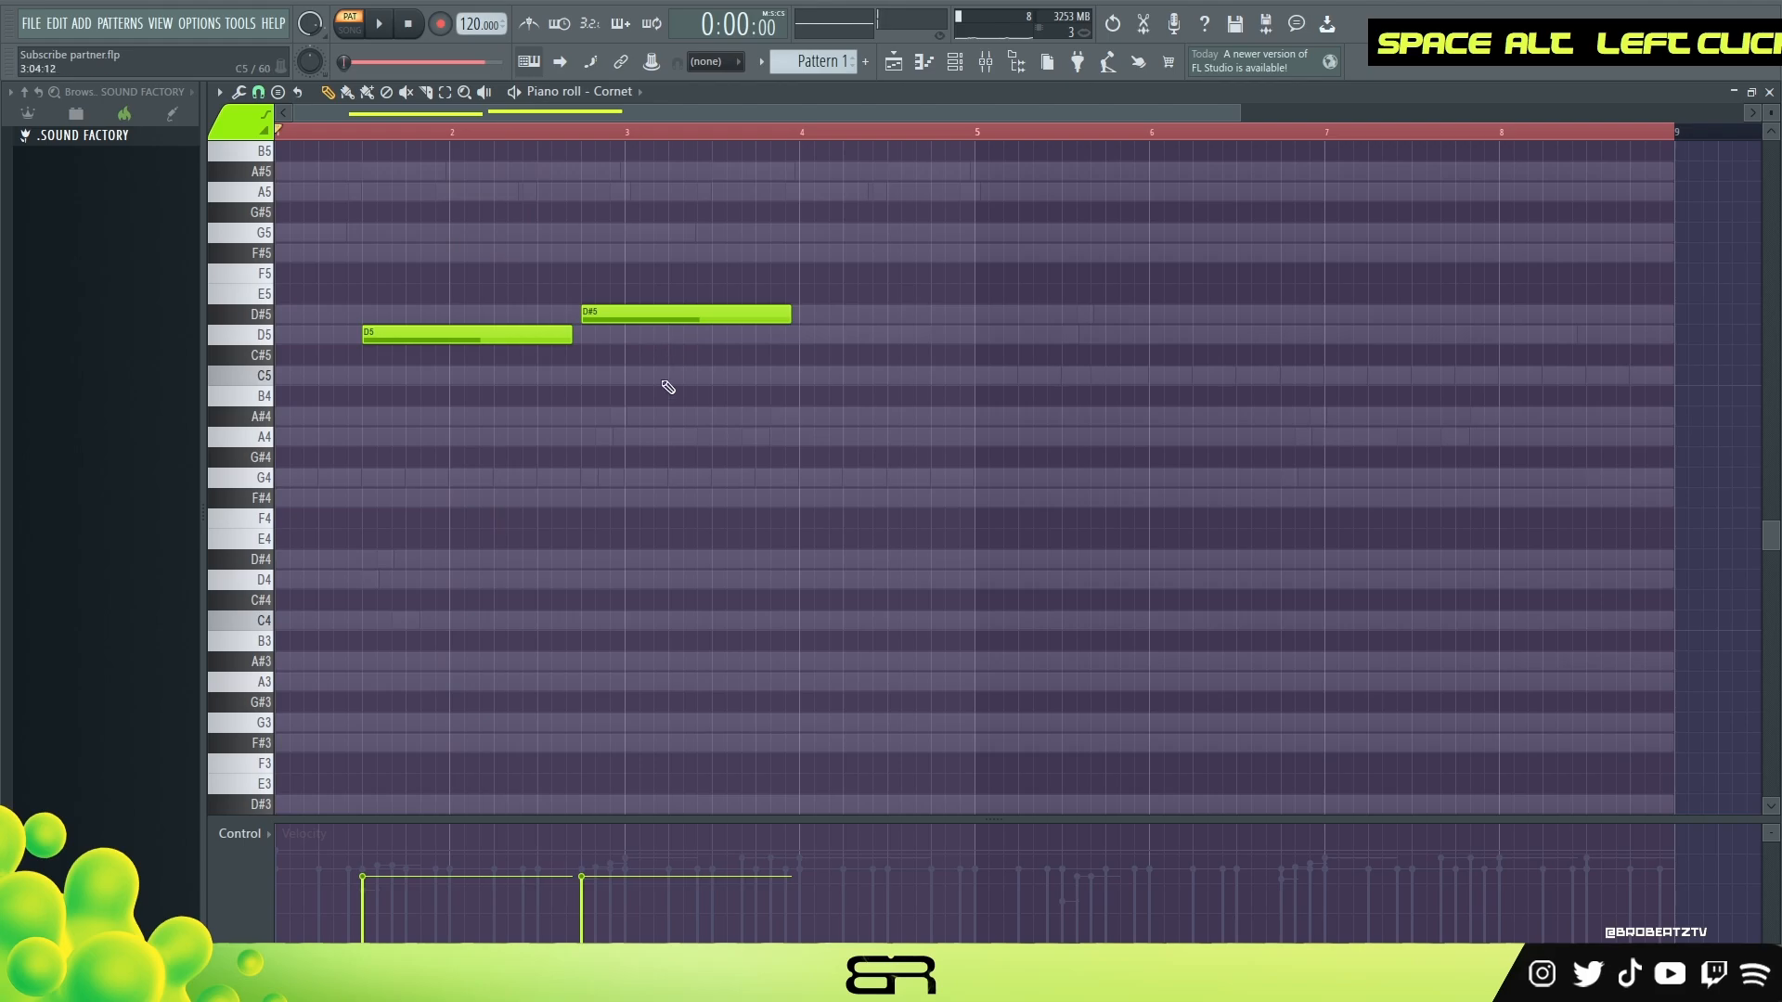
Shorten the D#5 to 0:03:06 and raise the velocity of both Cornet notes, with D#5 louder than D5.
{"action": "scroll", "coordinate": [1064, 245], "scroll_direction": "up", "scroll_amount": 3}
{"action": "scroll", "coordinate": [1160, 475], "scroll_direction": "up", "scroll_amount": 3}
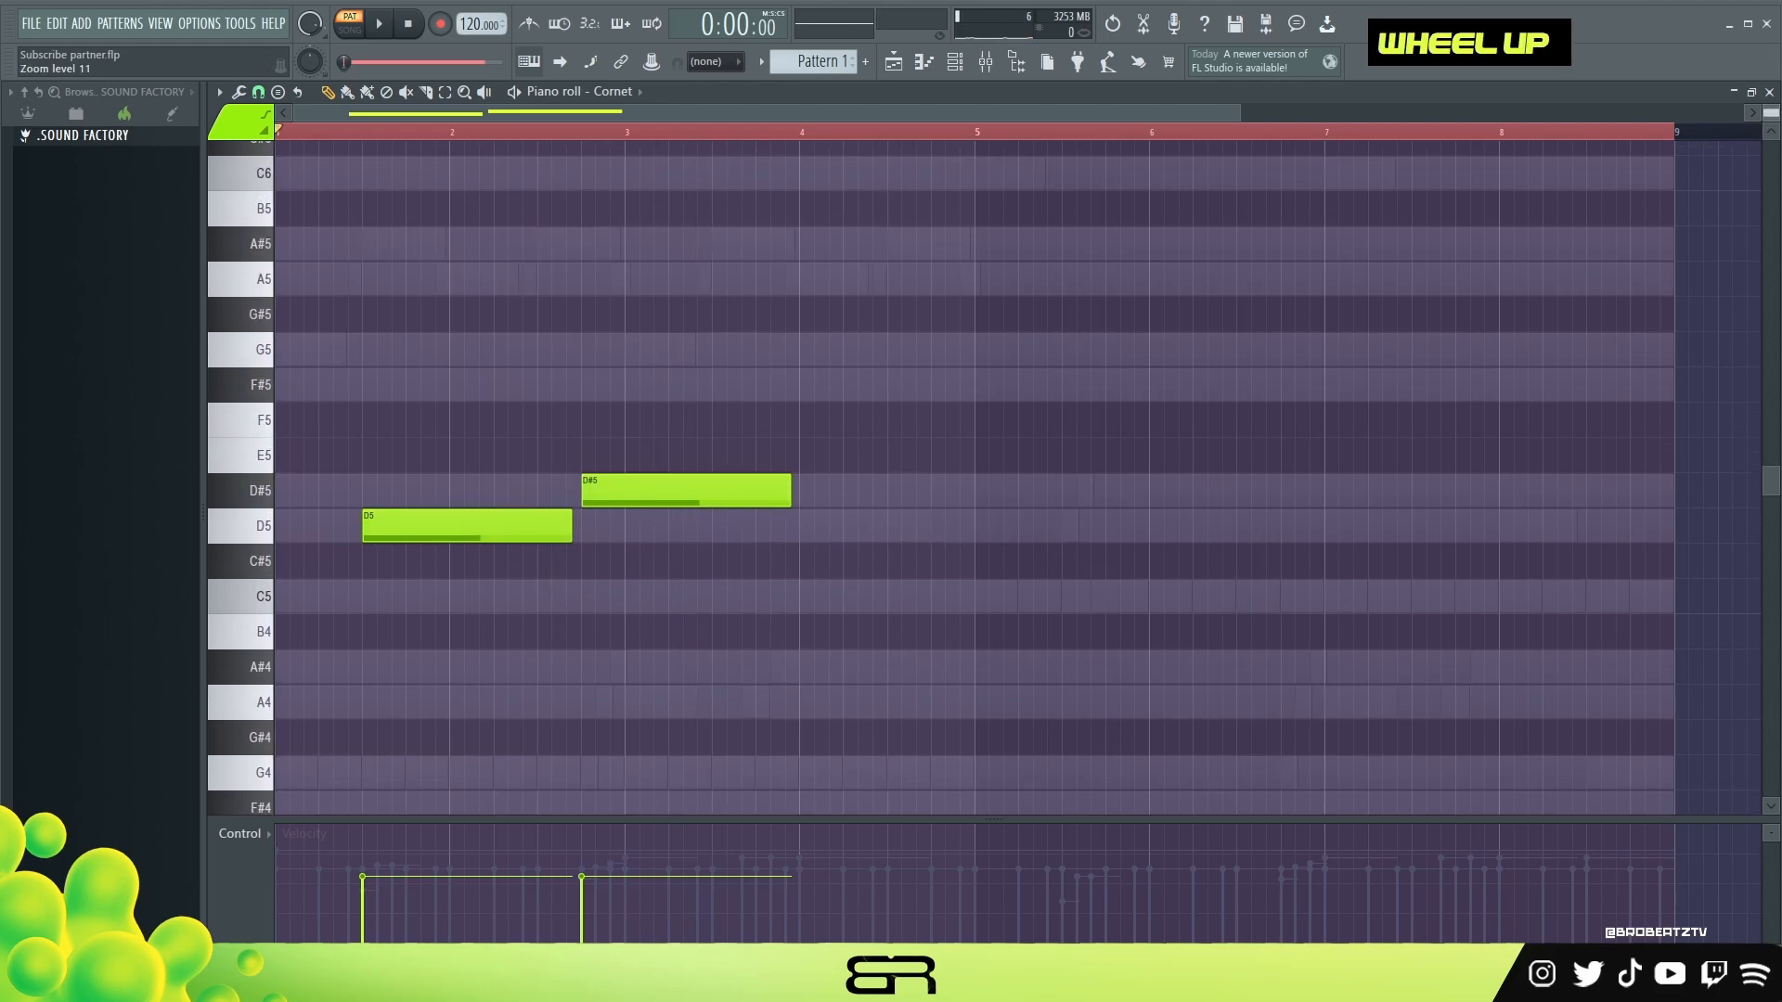
{"action": "left_click_drag", "start_coordinate": [782, 494], "coordinate": [617, 517]}
{"action": "key", "text": "ctrl+a"}
{"action": "scroll", "coordinate": [619, 528], "scroll_direction": "up", "scroll_amount": 12}
{"action": "left_click", "coordinate": [600, 498], "text": "ctrl"}
{"action": "scroll", "coordinate": [600, 521], "scroll_direction": "up", "scroll_amount": 3}
{"action": "right_click", "coordinate": [795, 558]}
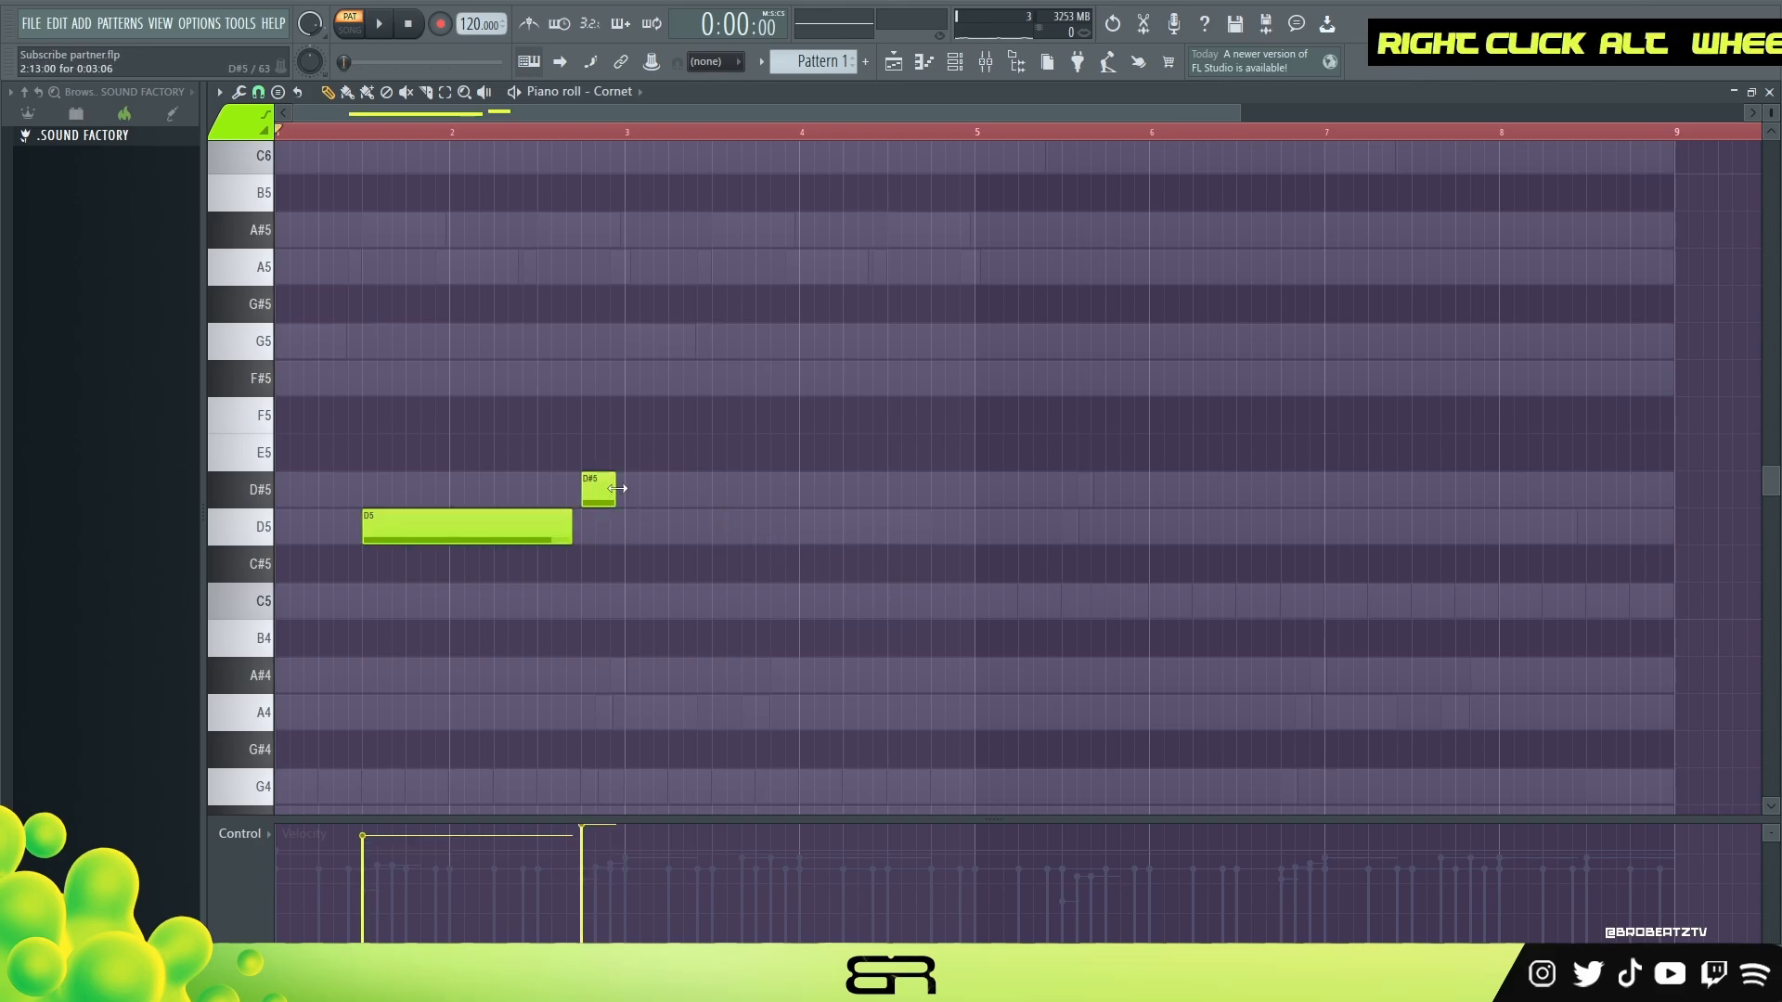
Add an A5 filling bar 3 and an A#5 filling bar 4, and play back the Cornet melody.
{"action": "scroll", "coordinate": [651, 579], "scroll_direction": "up", "scroll_amount": 1}
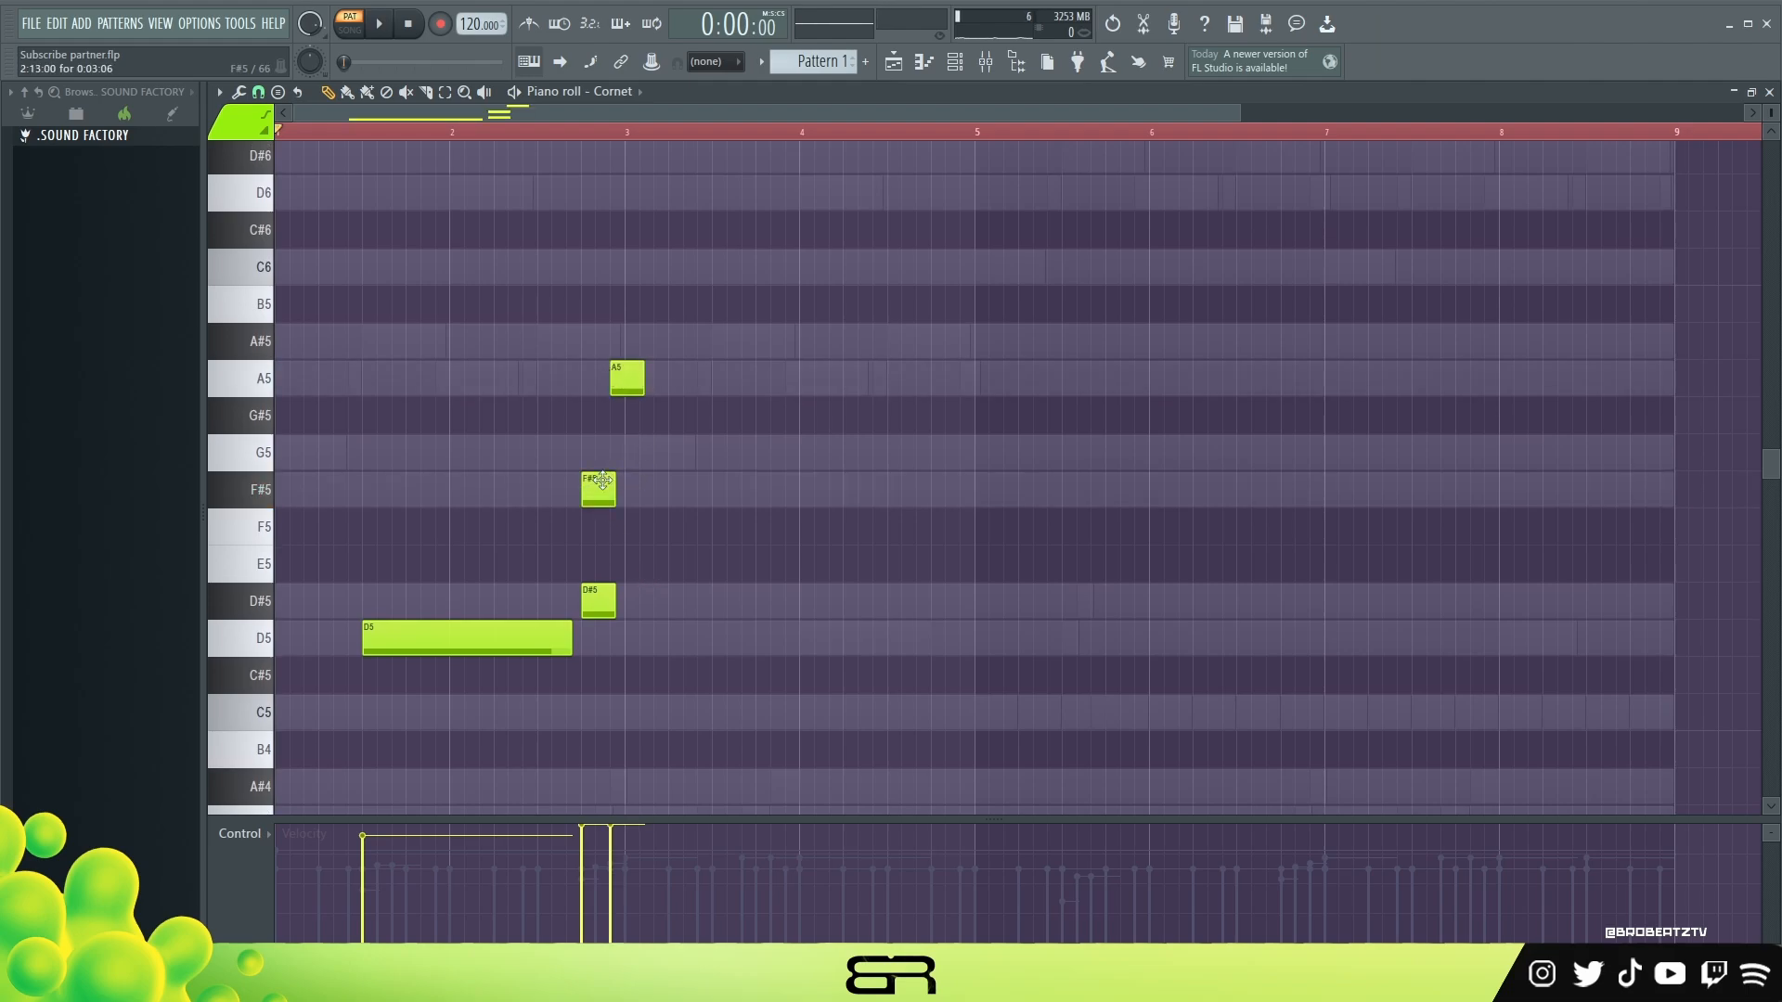
{"action": "right_click", "coordinate": [599, 489]}
{"action": "left_click_drag", "start_coordinate": [629, 378], "coordinate": [643, 378]}
{"action": "left_click", "coordinate": [816, 341]}
{"action": "left_click_drag", "start_coordinate": [867, 287], "coordinate": [794, 401]}
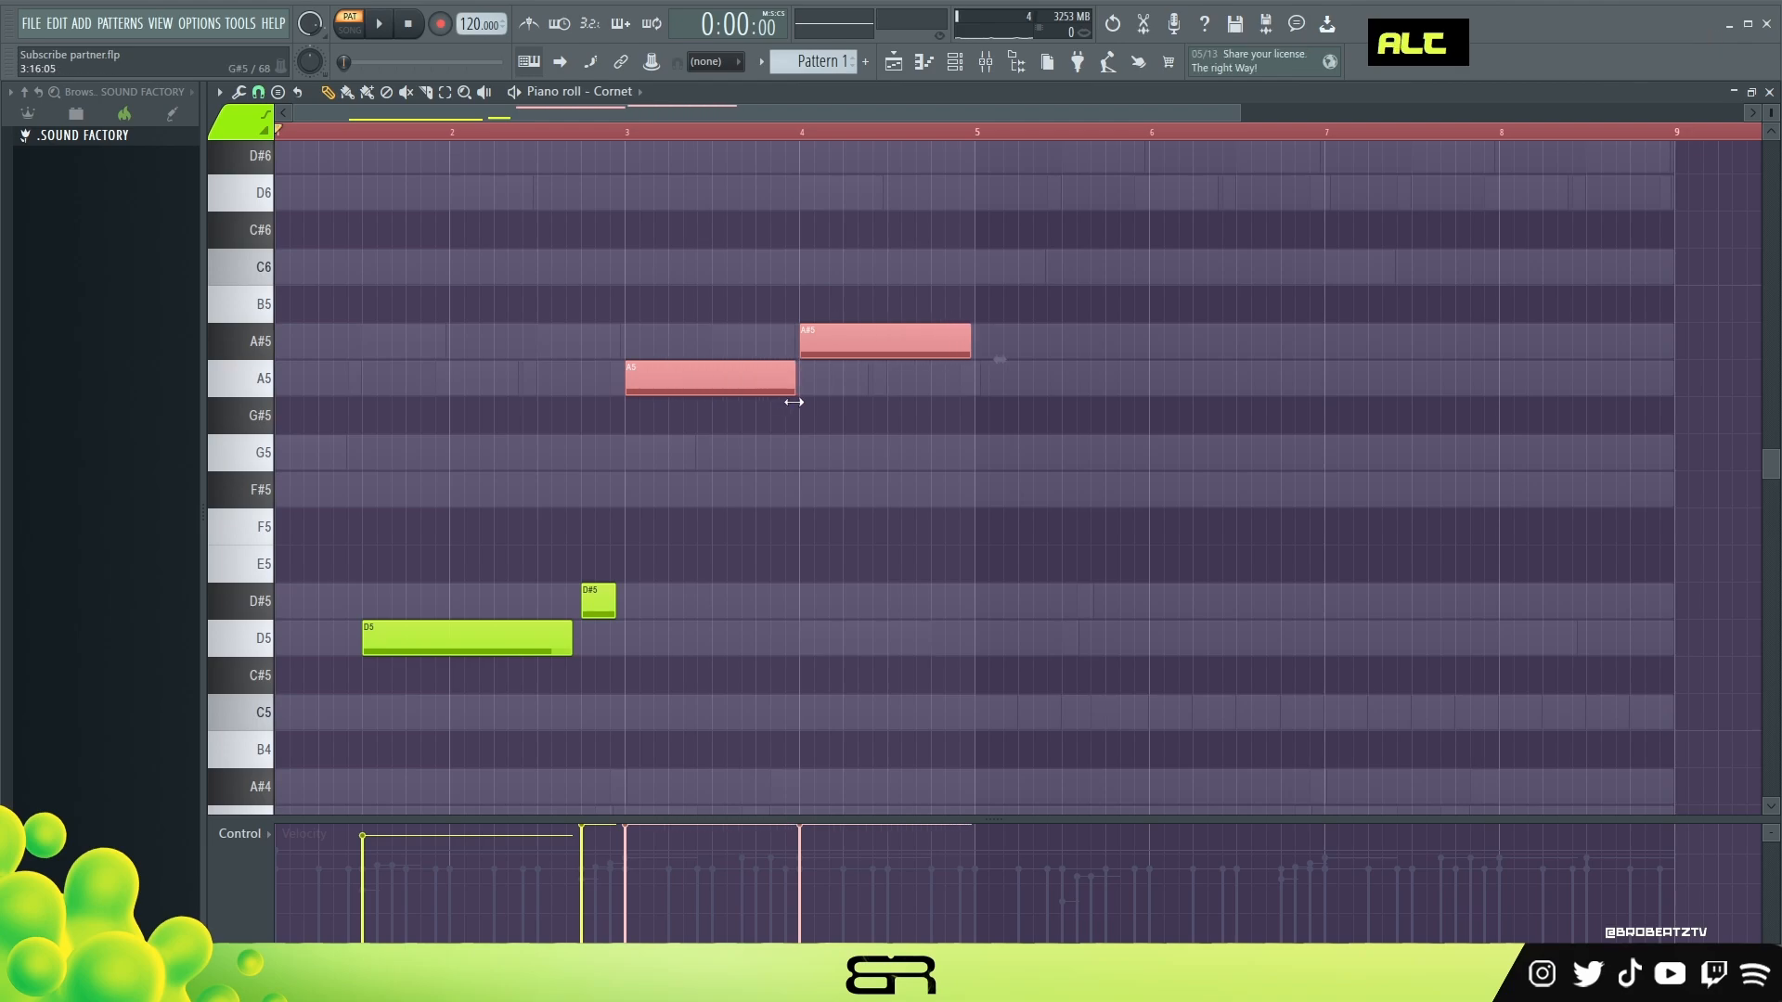
{"action": "left_click", "coordinate": [761, 445], "text": "ctrl"}
{"action": "key", "text": "space"}
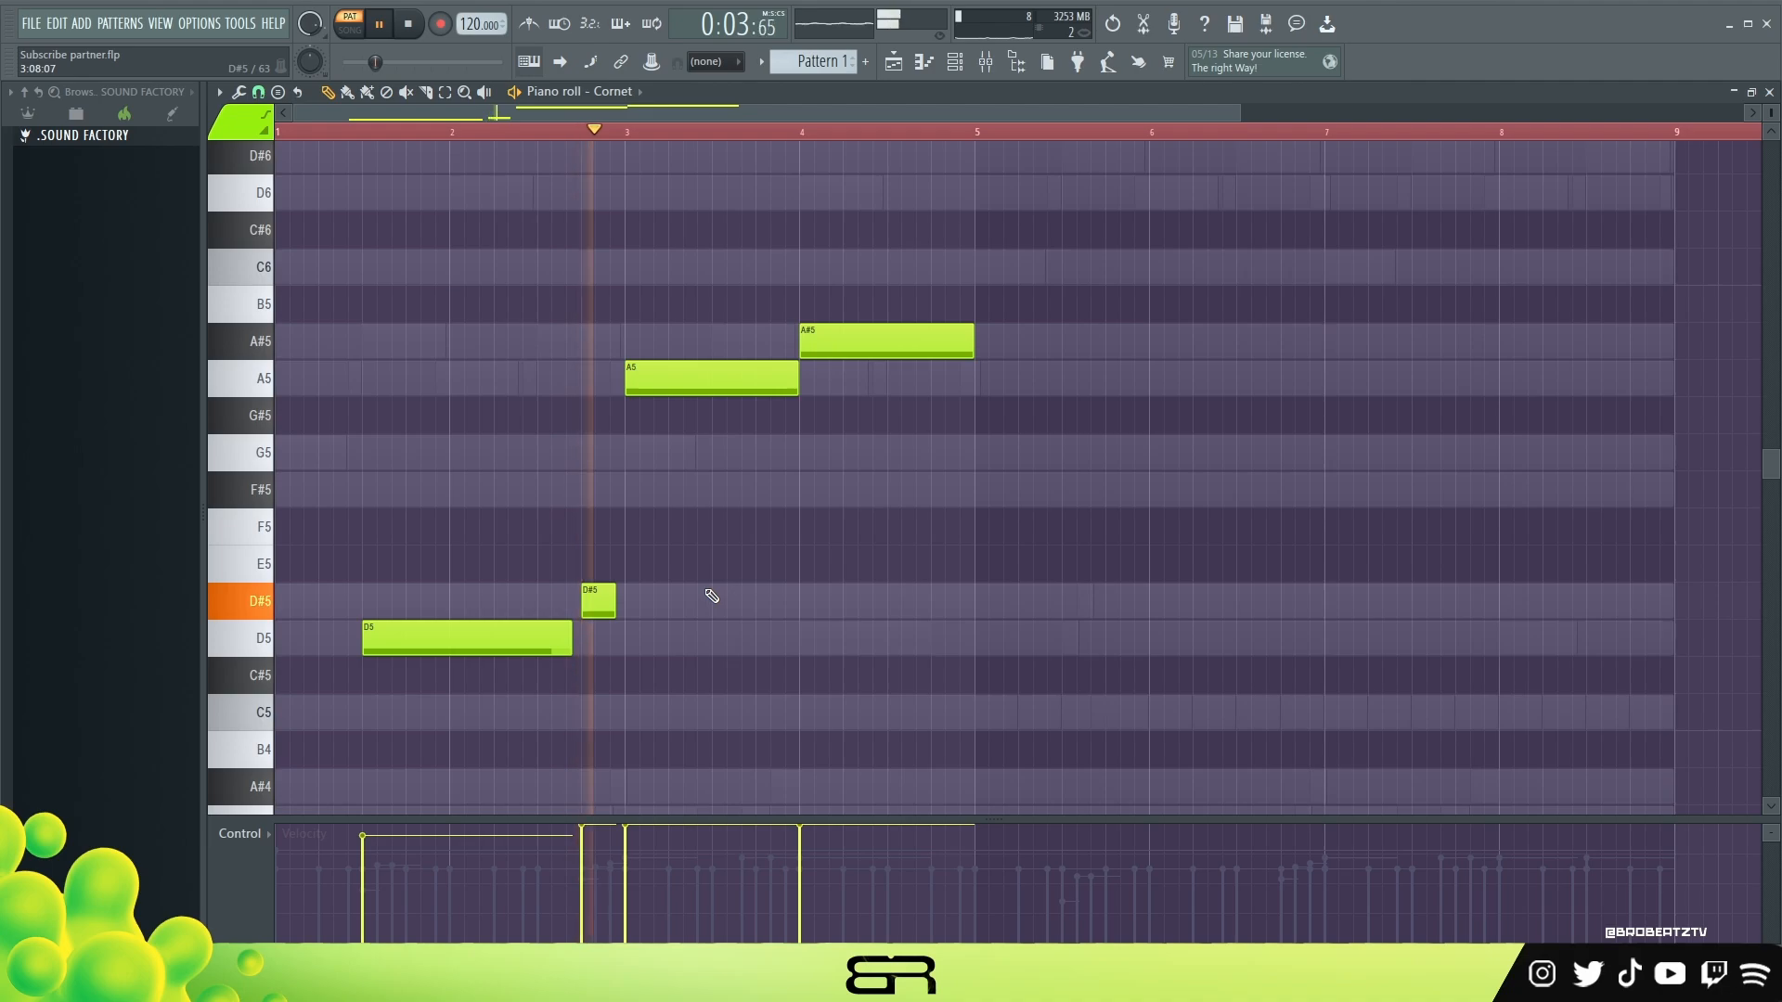
{"action": "right_click", "coordinate": [865, 562]}
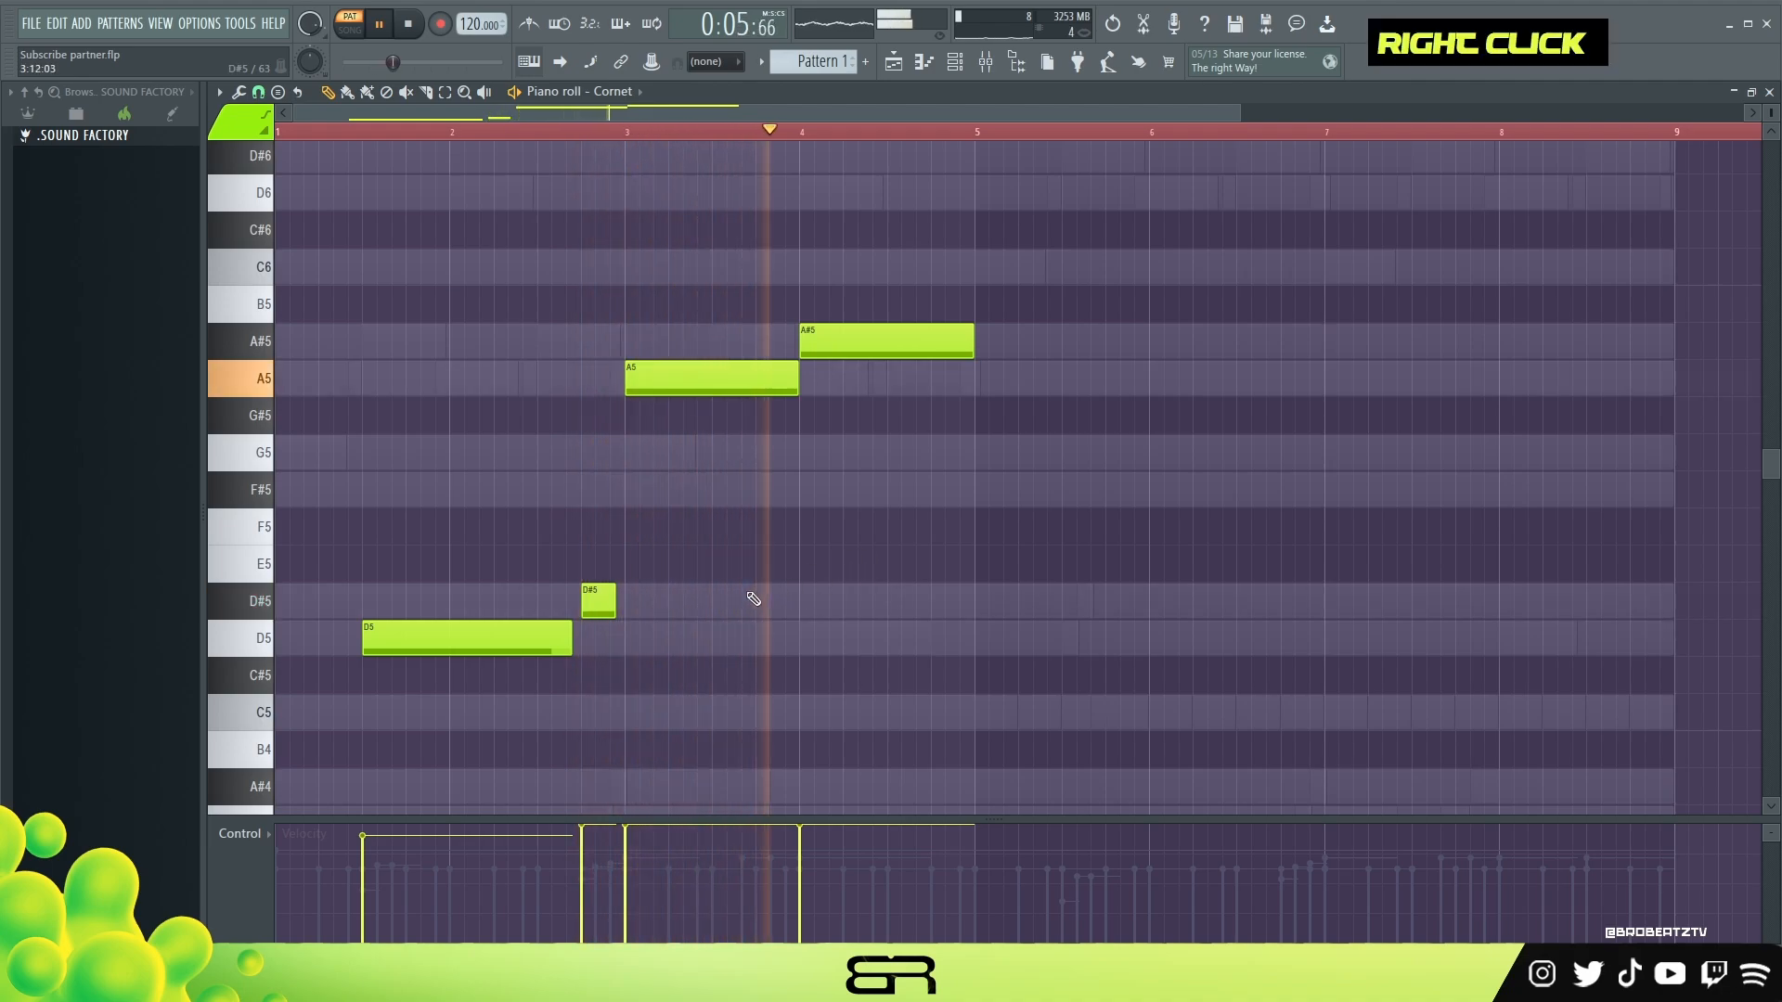
{"action": "key", "text": "ctrl"}
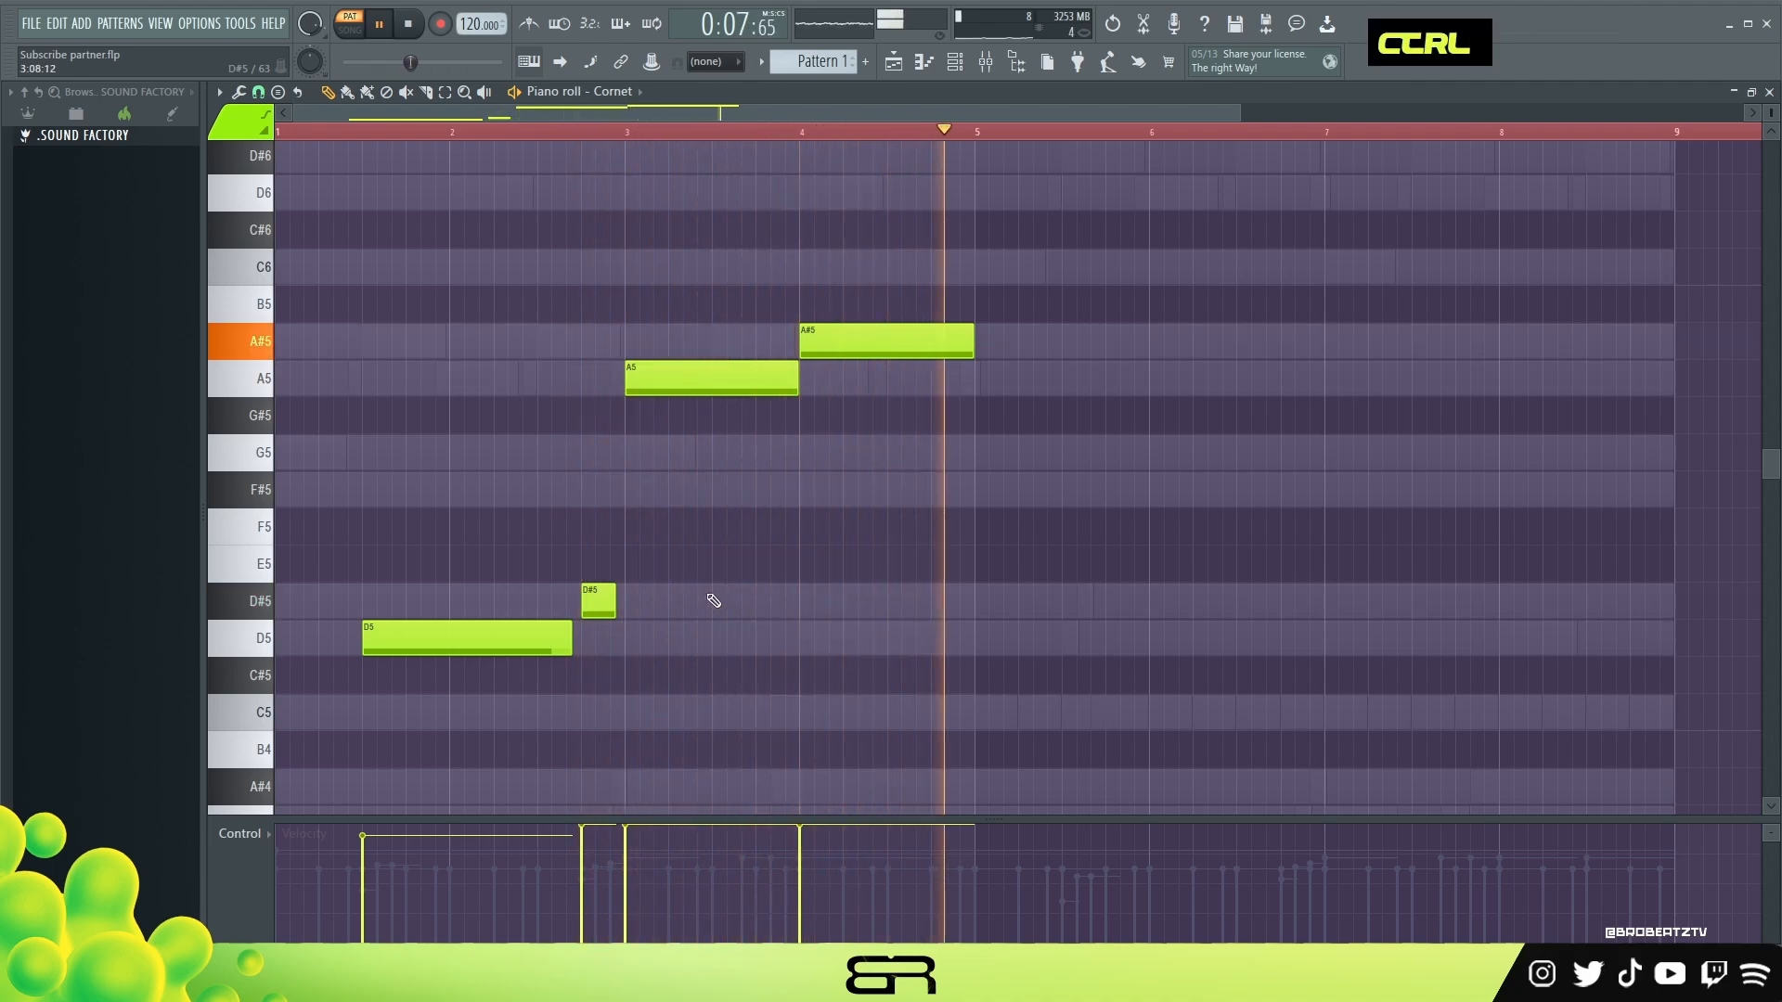
{"action": "key", "text": "space"}
Copy the opening D5 and D#5 to start at bar 5, and remove the copied D#5 during playback.
{"action": "left_click_drag", "start_coordinate": [665, 572], "coordinate": [1047, 643]}
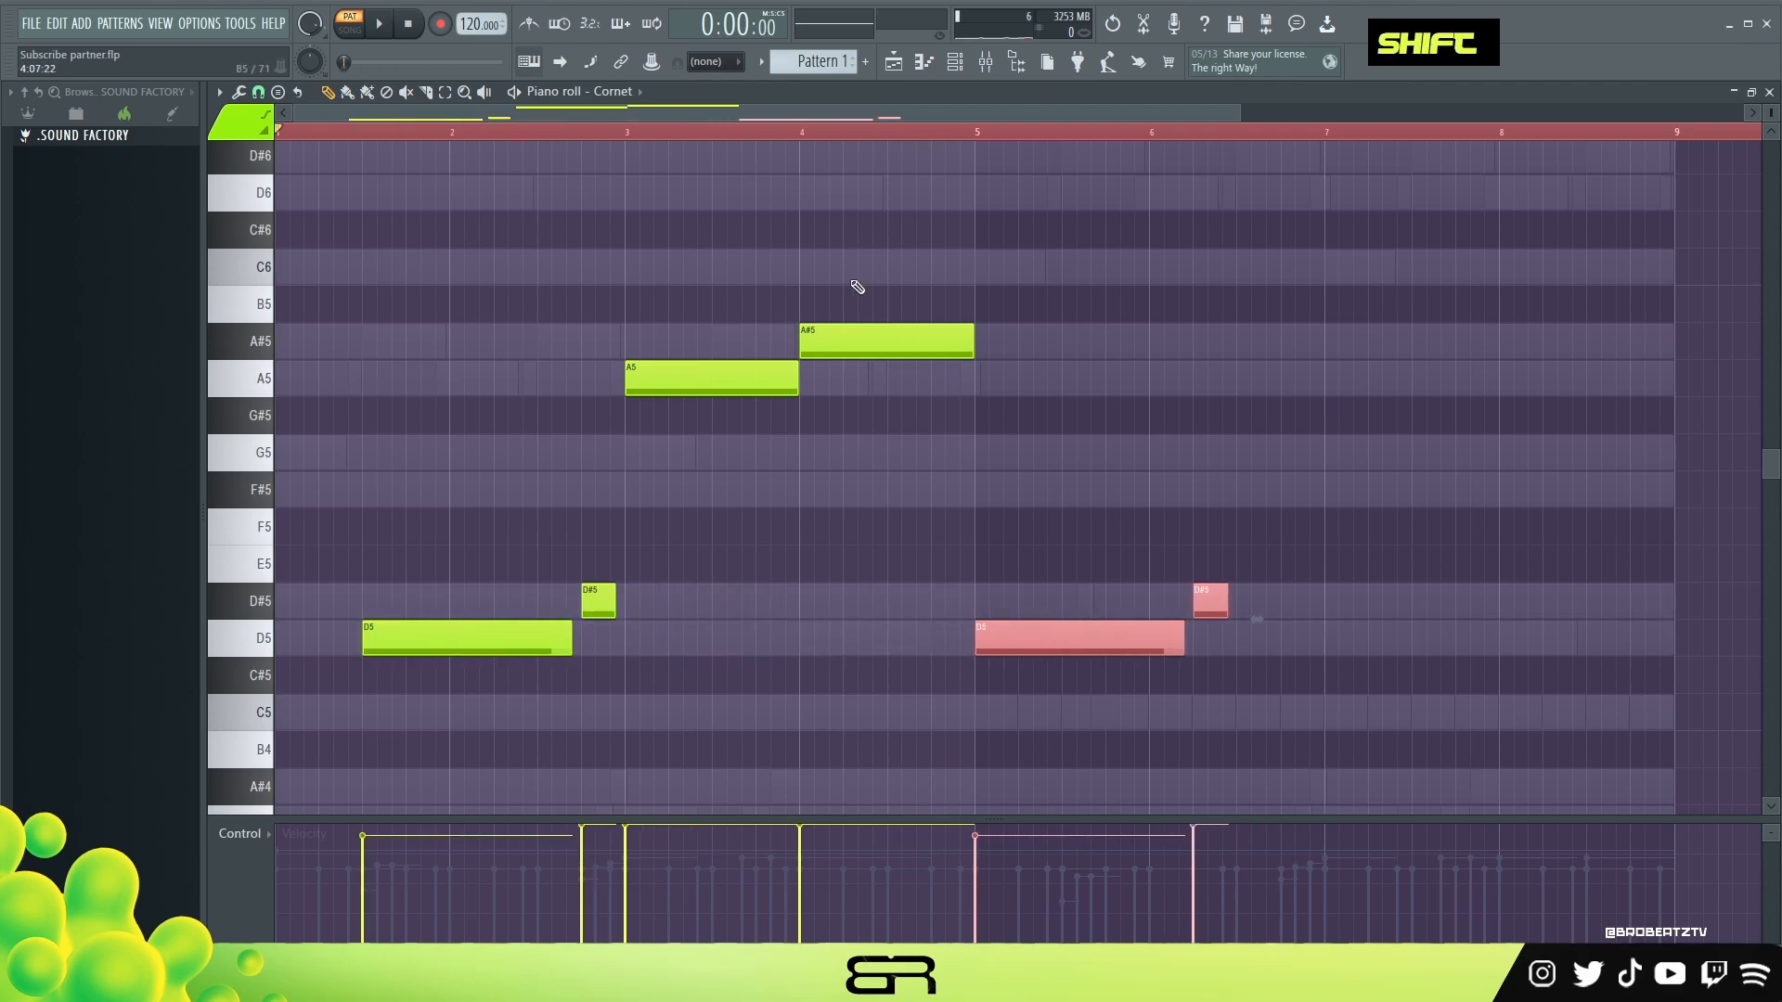
{"action": "key", "text": "space"}
{"action": "left_click", "coordinate": [795, 132]}
{"action": "right_click", "coordinate": [1117, 370]}
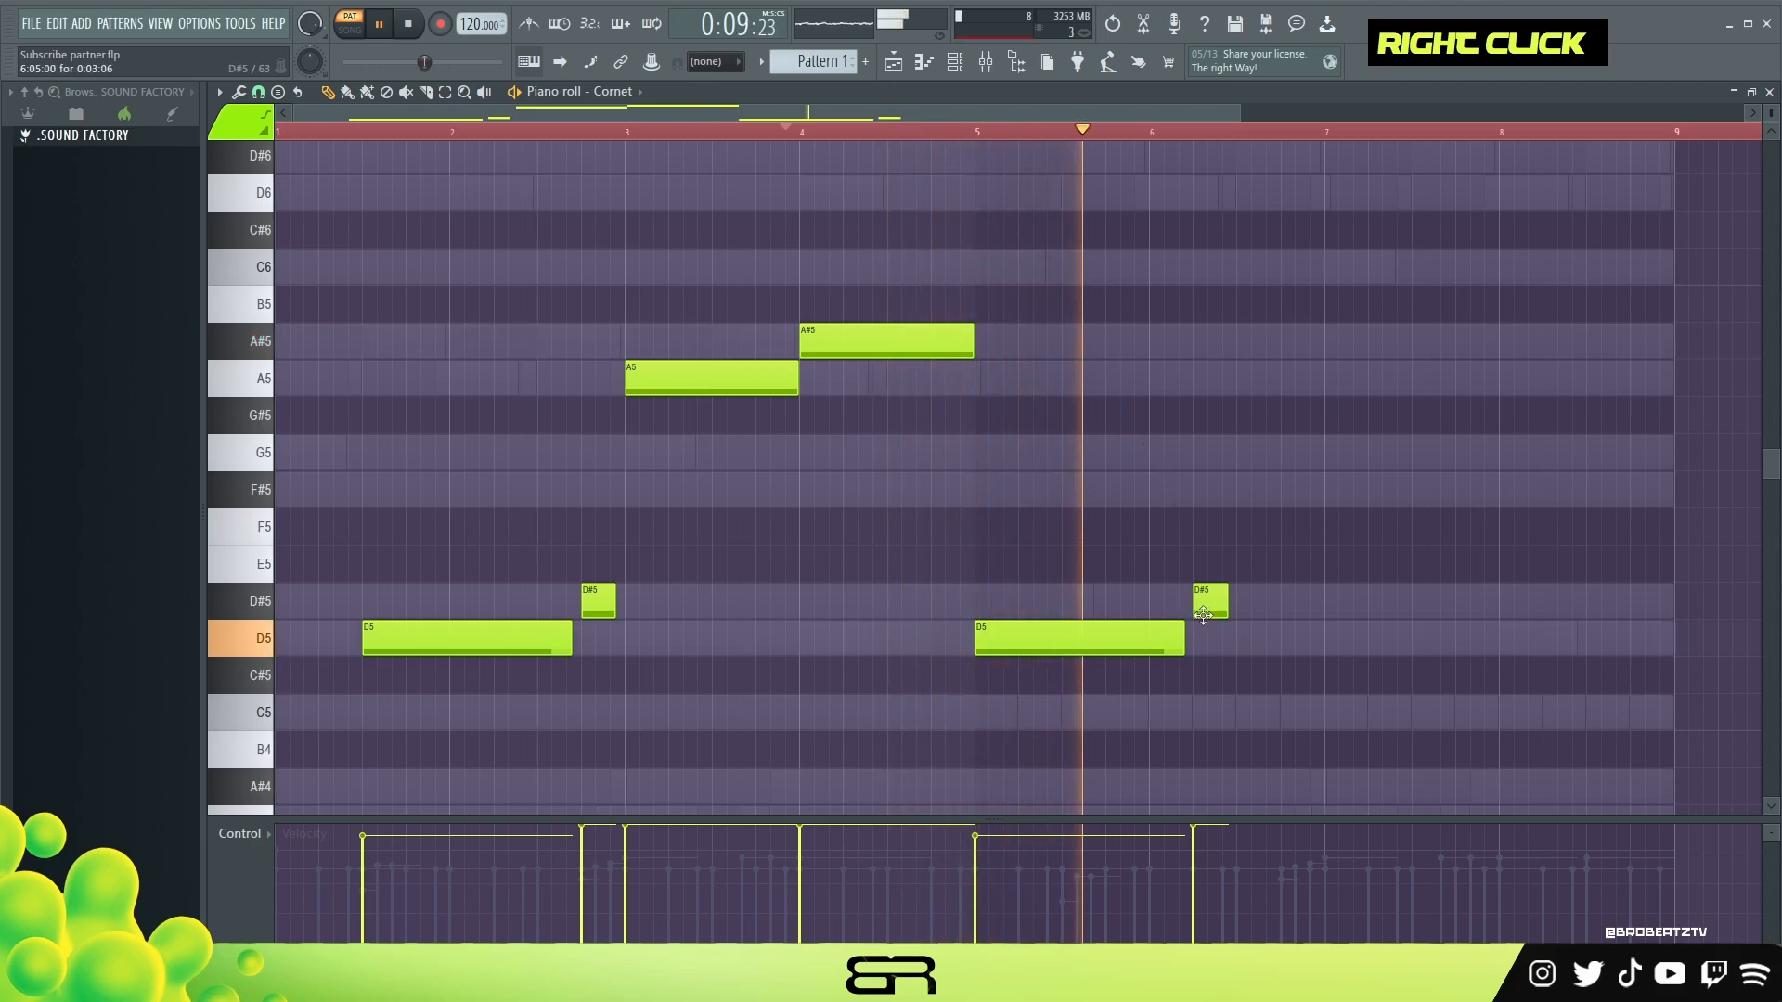
{"action": "right_click", "coordinate": [1208, 612]}
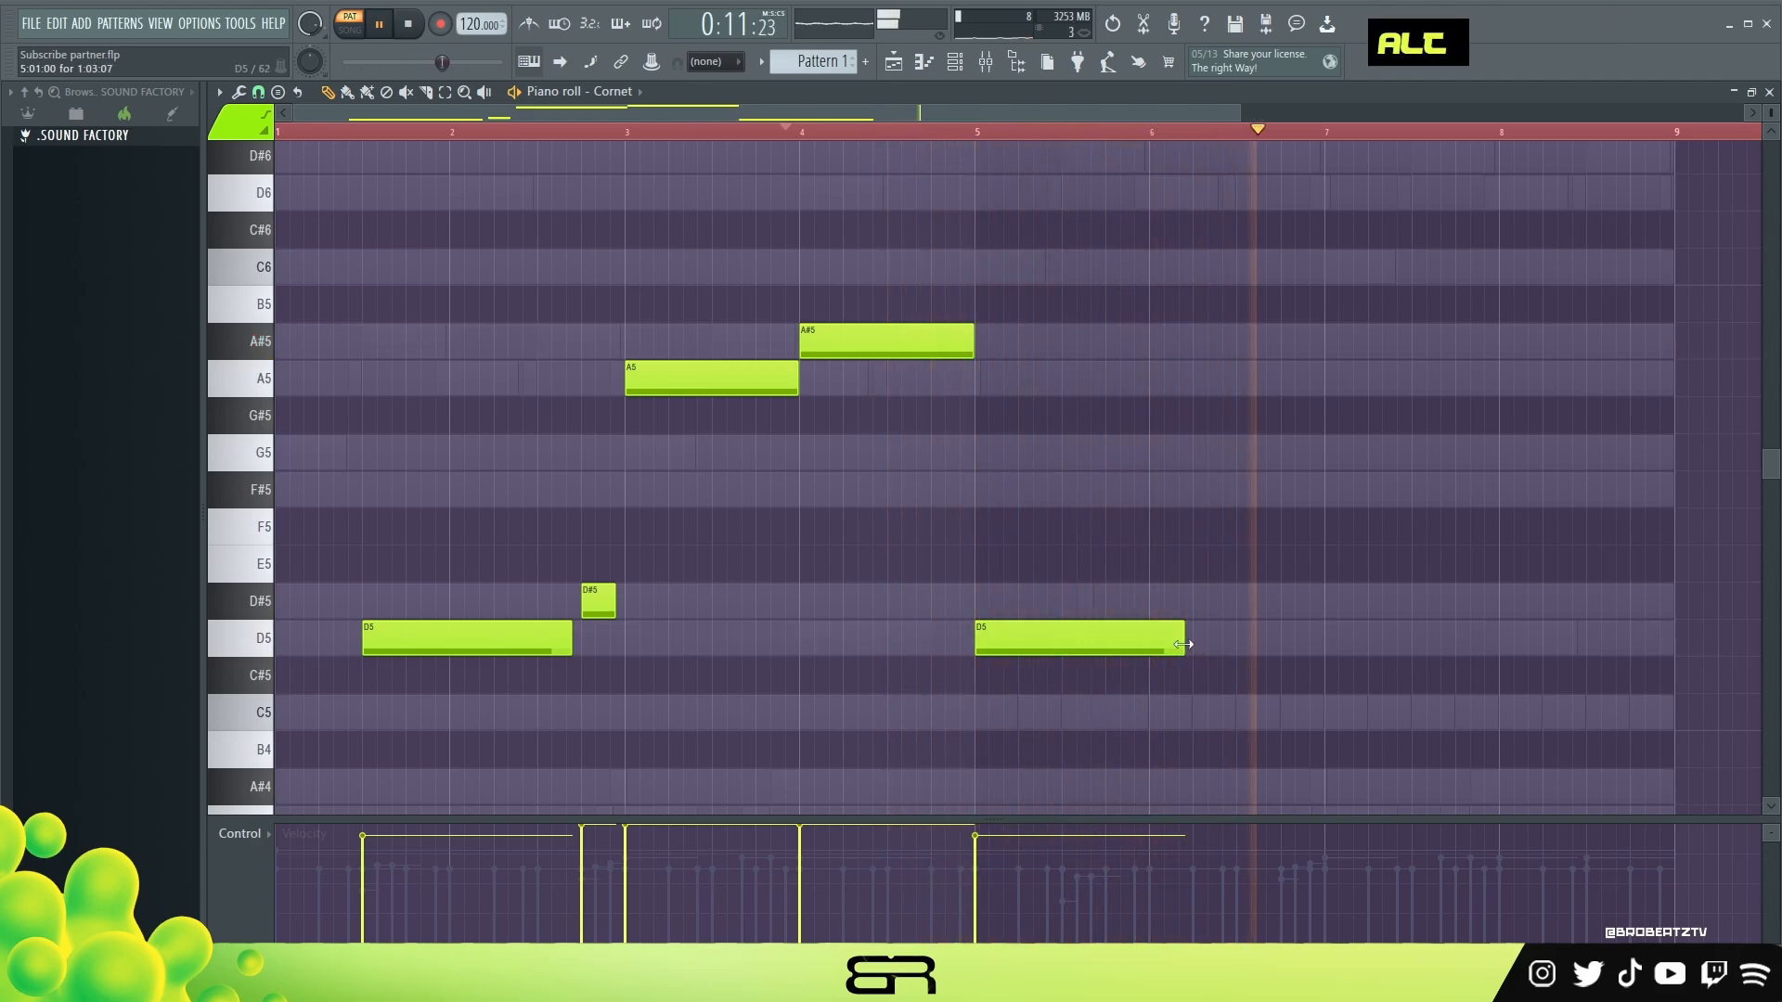
Extend the bar 5 D5 to a length of 1:06:00 and add an equally long D5 at bar 7.
{"action": "left_click_drag", "start_coordinate": [1185, 644], "coordinate": [1214, 644]}
{"action": "key", "text": "space"}
{"action": "left_click", "coordinate": [1331, 648]}
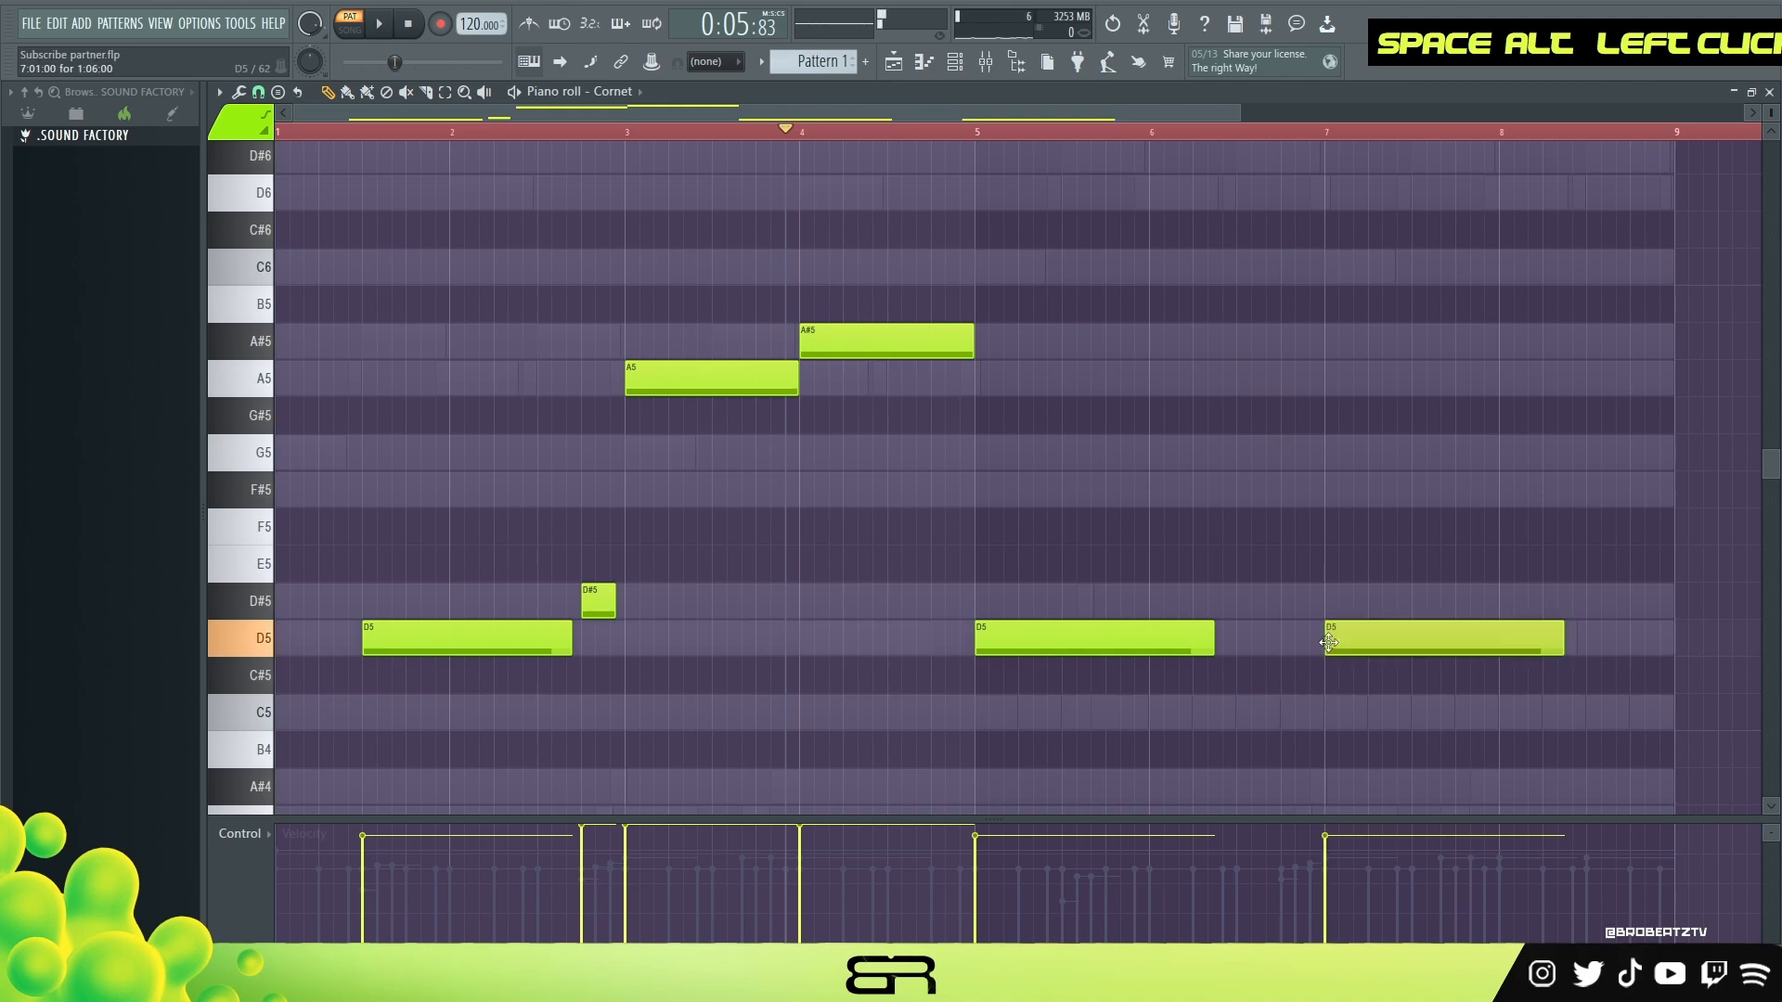
Add a C5 of length 0:03:08 just before the bar 7 D5 and nudge it slightly earlier during playback.
{"action": "left_click", "coordinate": [1297, 712], "text": "alt"}
{"action": "left_click_drag", "start_coordinate": [1297, 715], "coordinate": [1303, 713]}
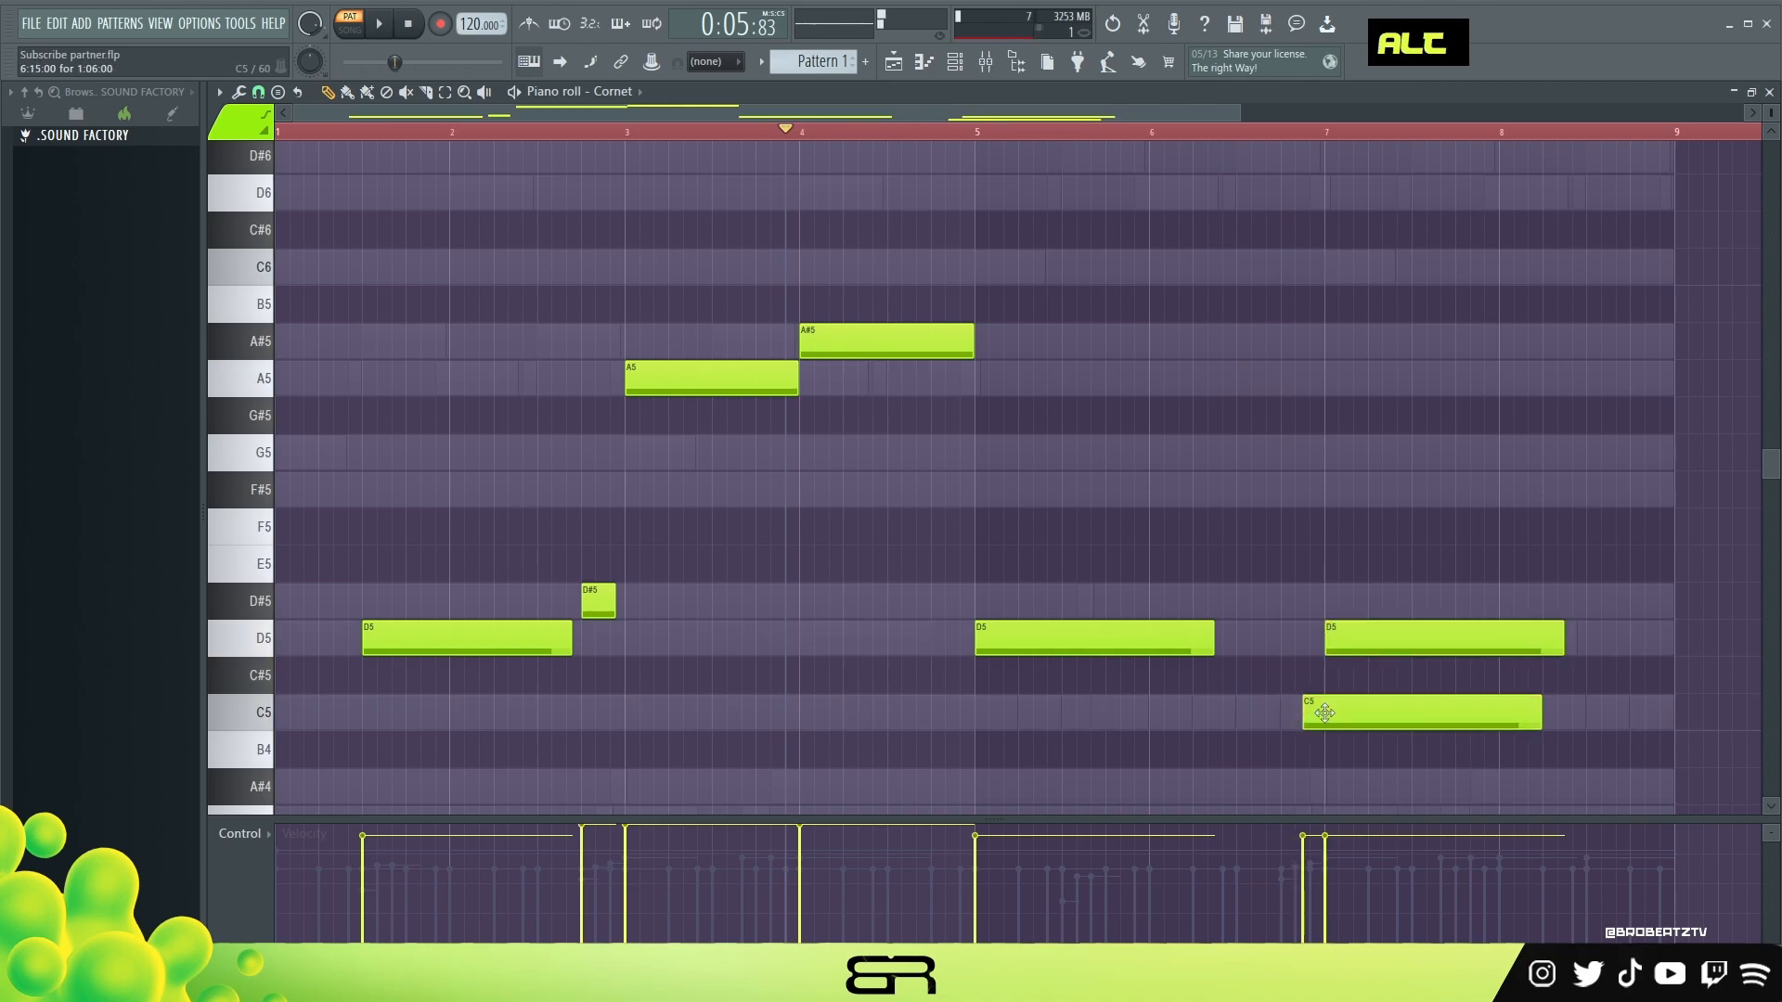
{"action": "left_click_drag", "start_coordinate": [1526, 711], "coordinate": [1336, 719]}
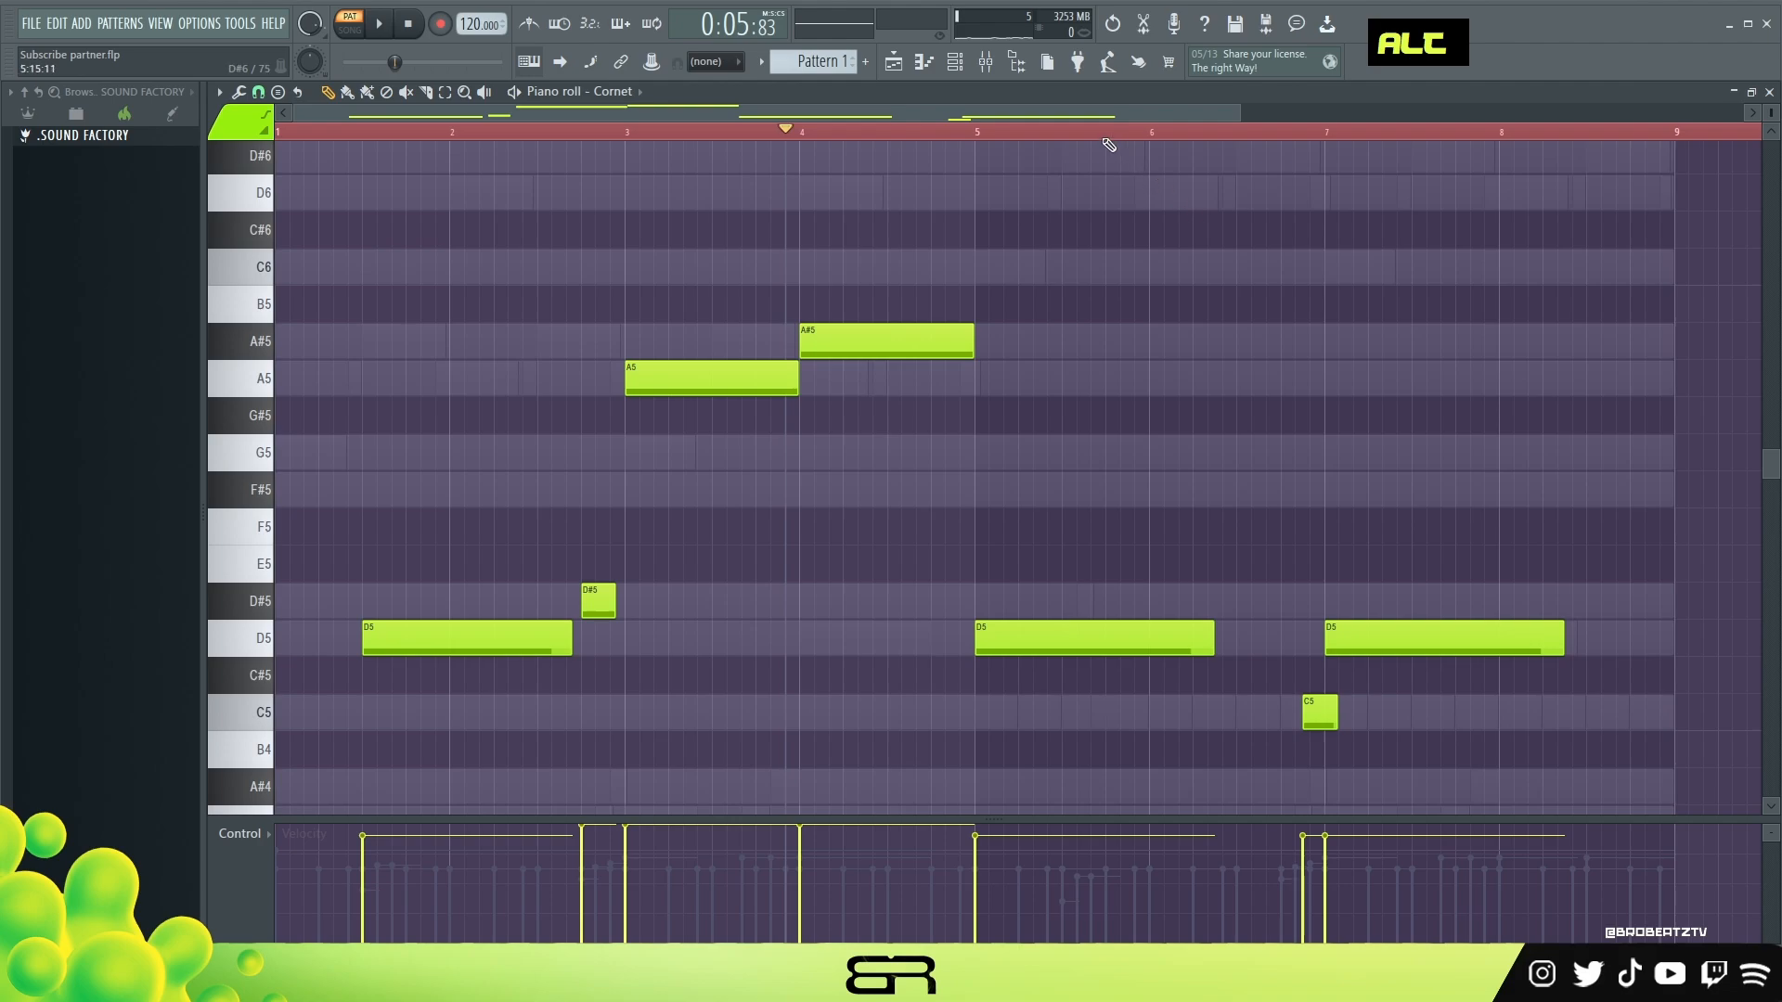
{"action": "key", "text": "space"}
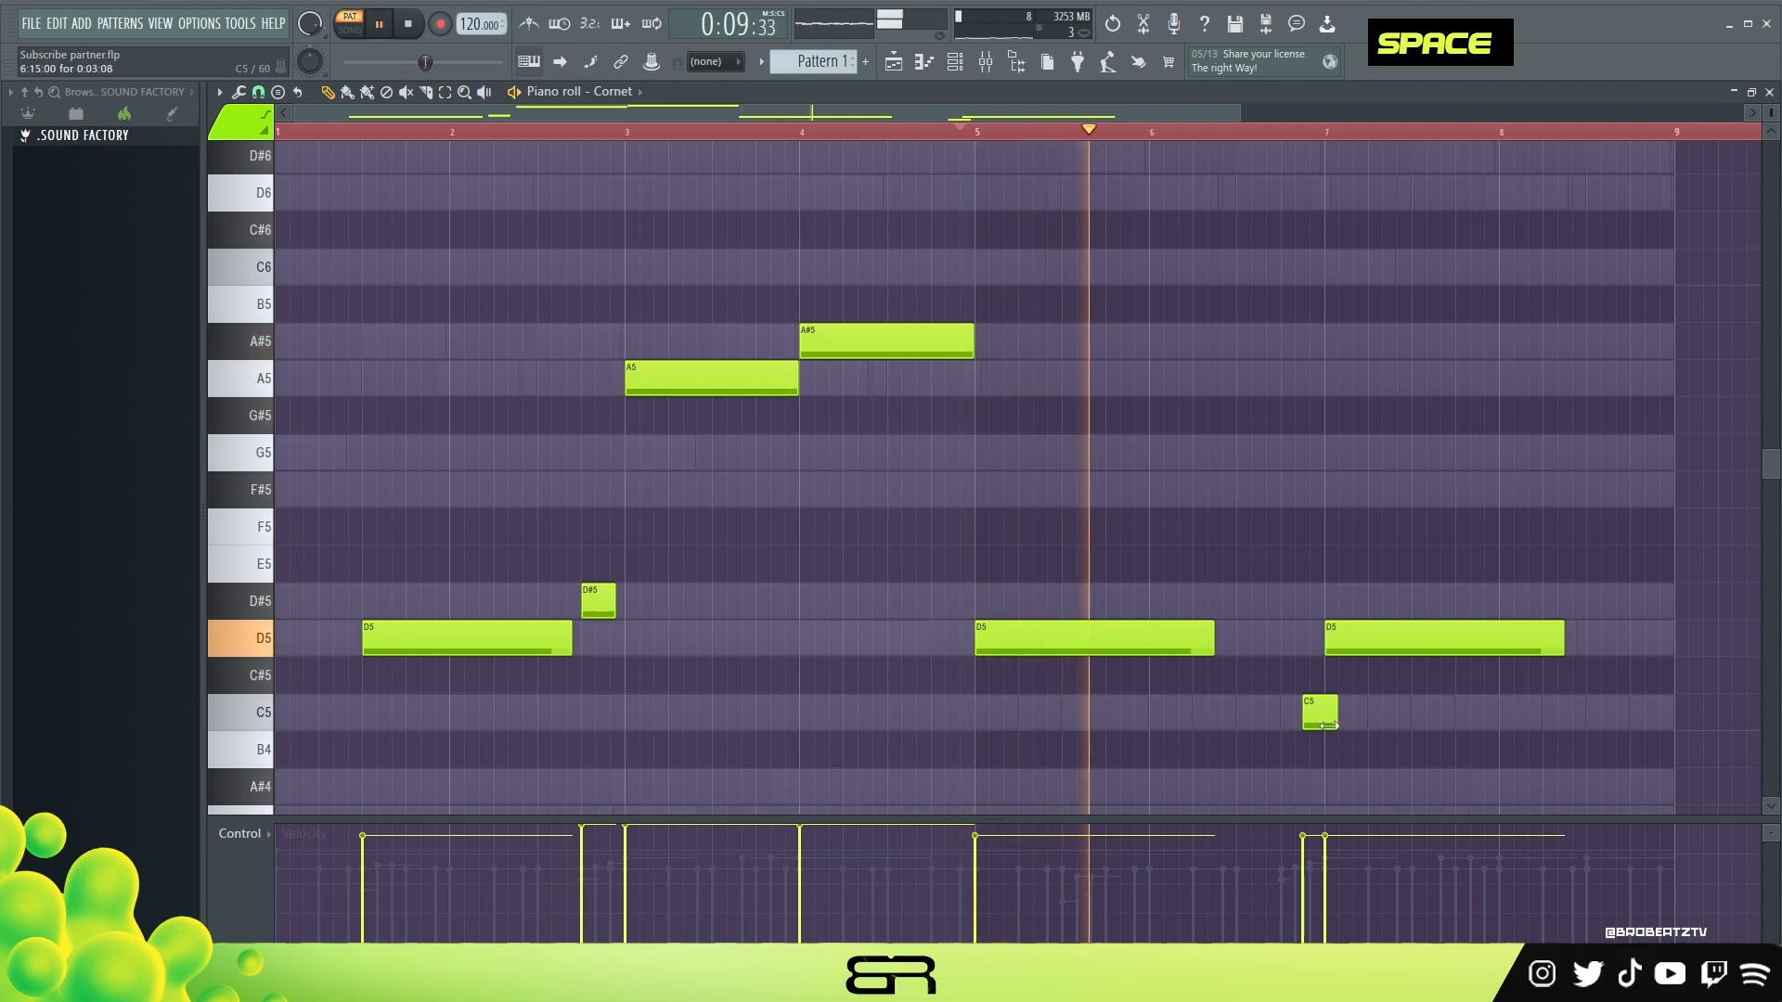
{"action": "scroll", "coordinate": [1328, 724], "scroll_direction": "up", "scroll_amount": 1, "text": "shift"}
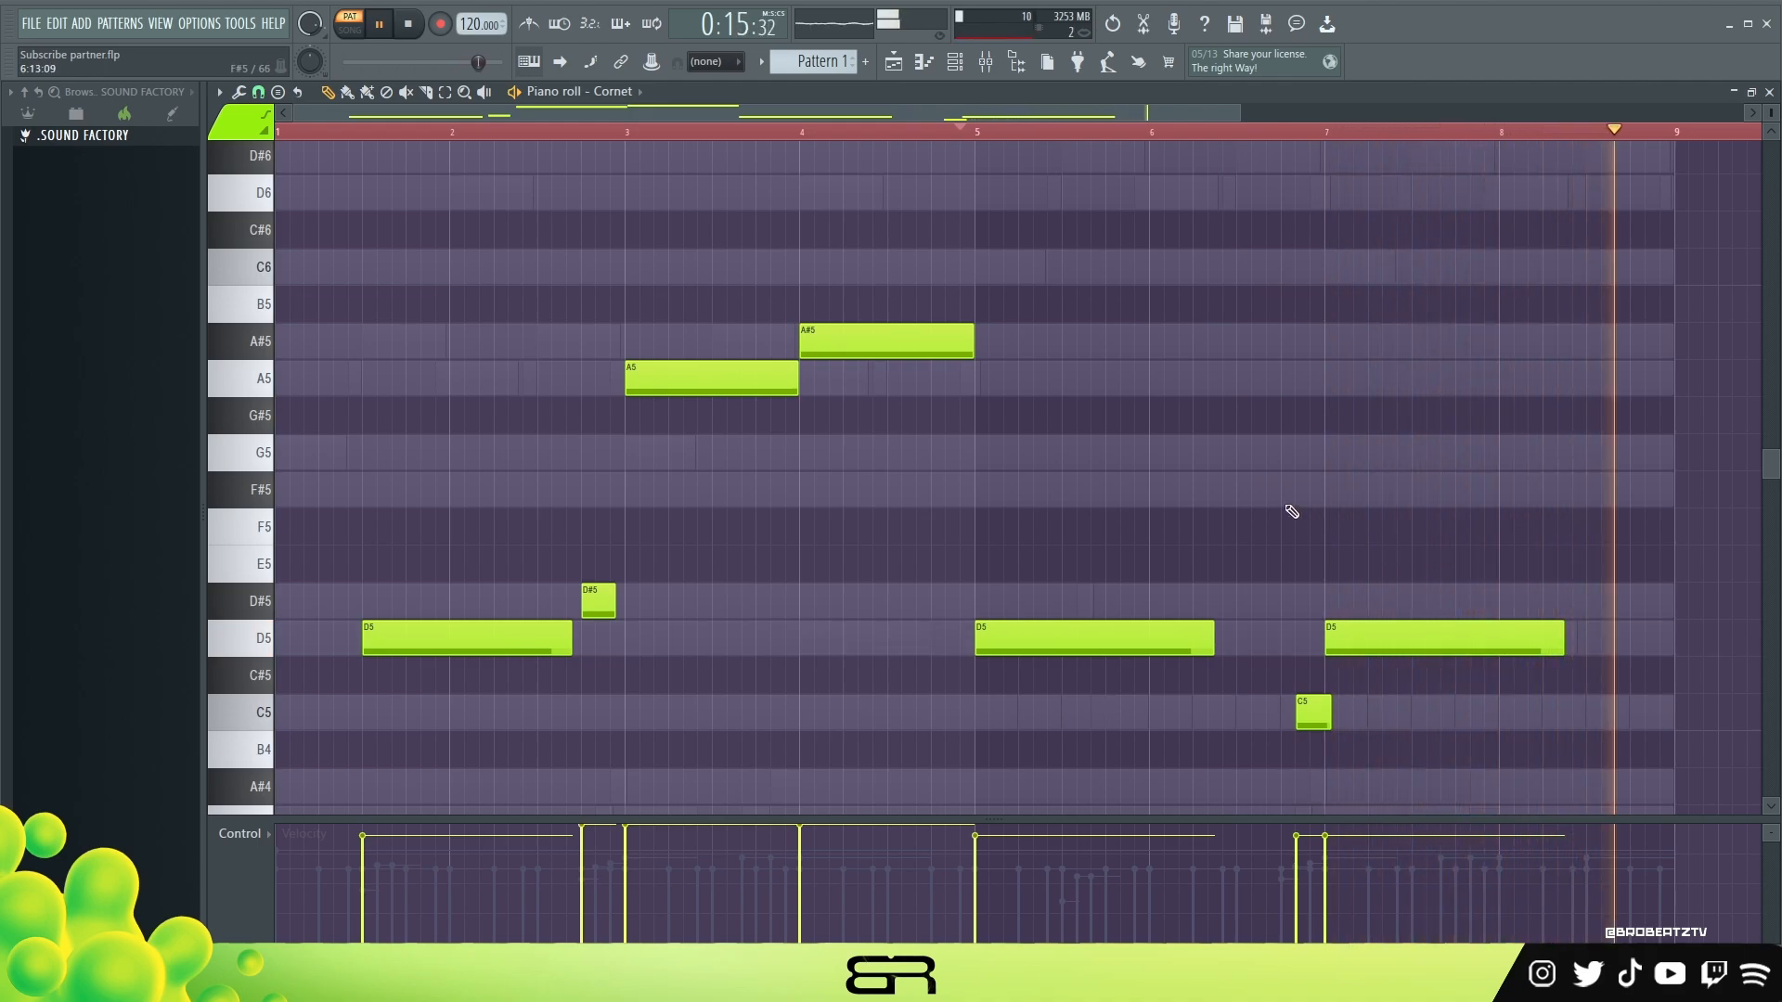
{"action": "key", "text": "space"}
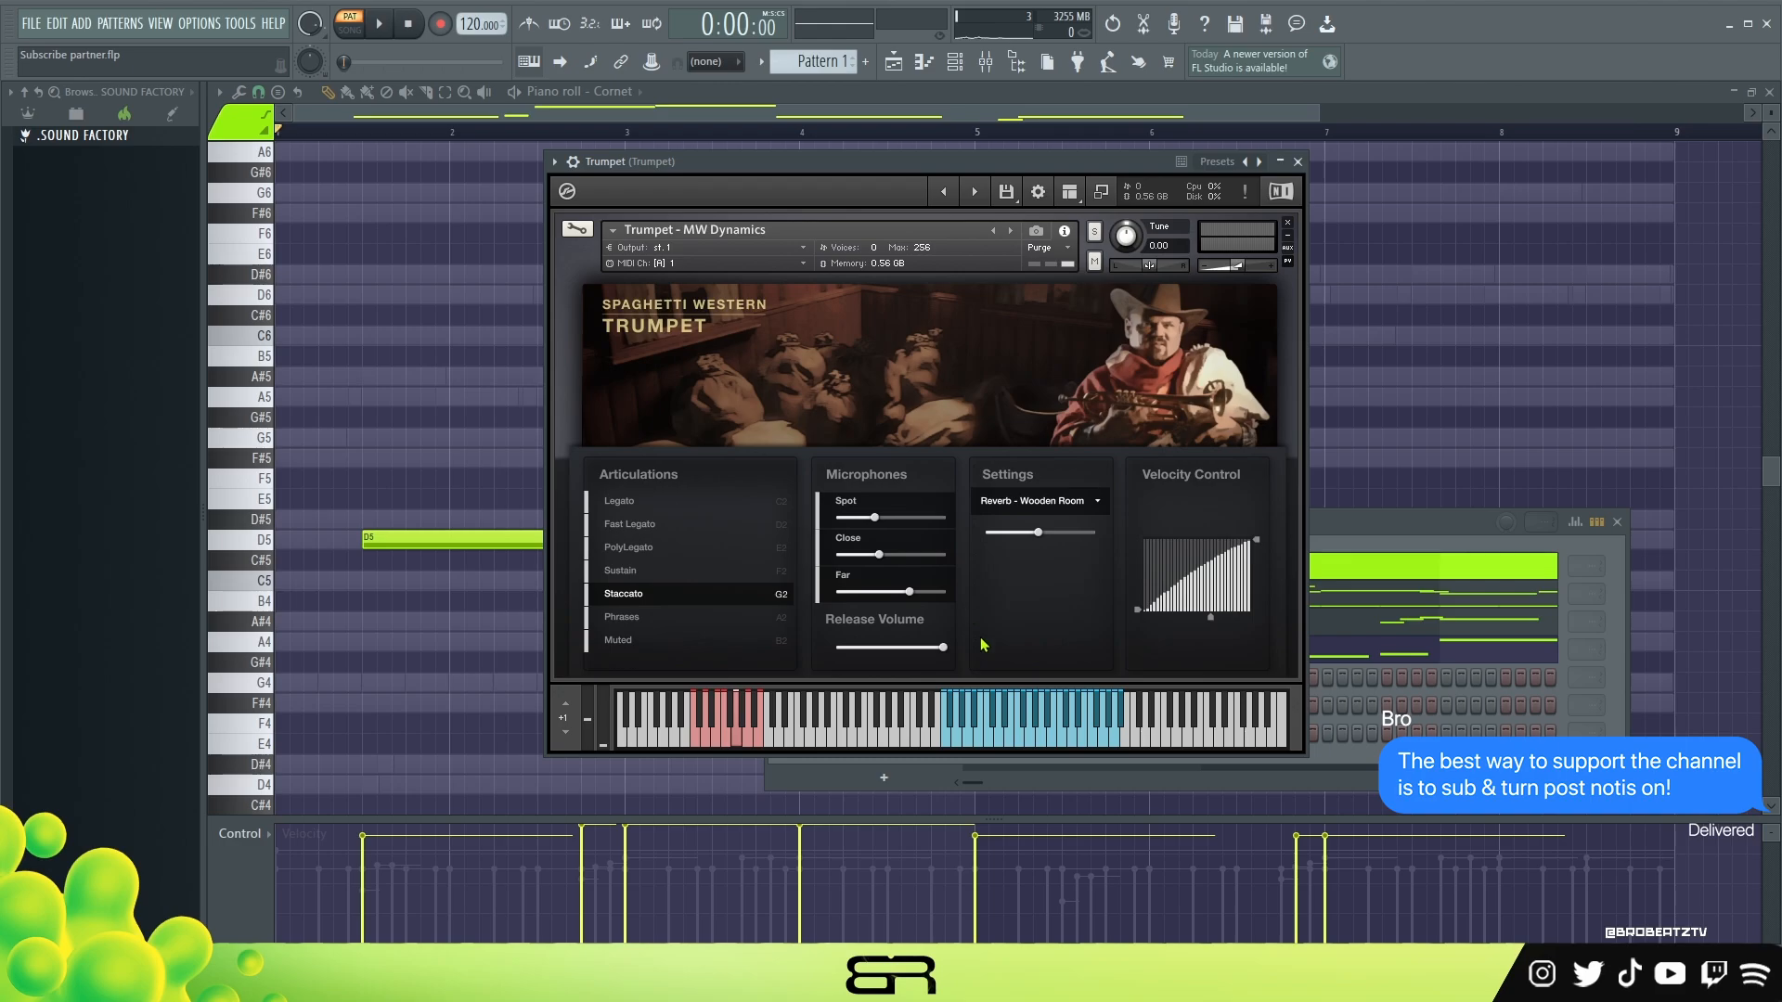
Audition the staccato Trumpet and copy the Cornet's opening D5 and bar 3 A5 into the Trumpet's piano roll.
{"action": "left_click", "coordinate": [1063, 739]}
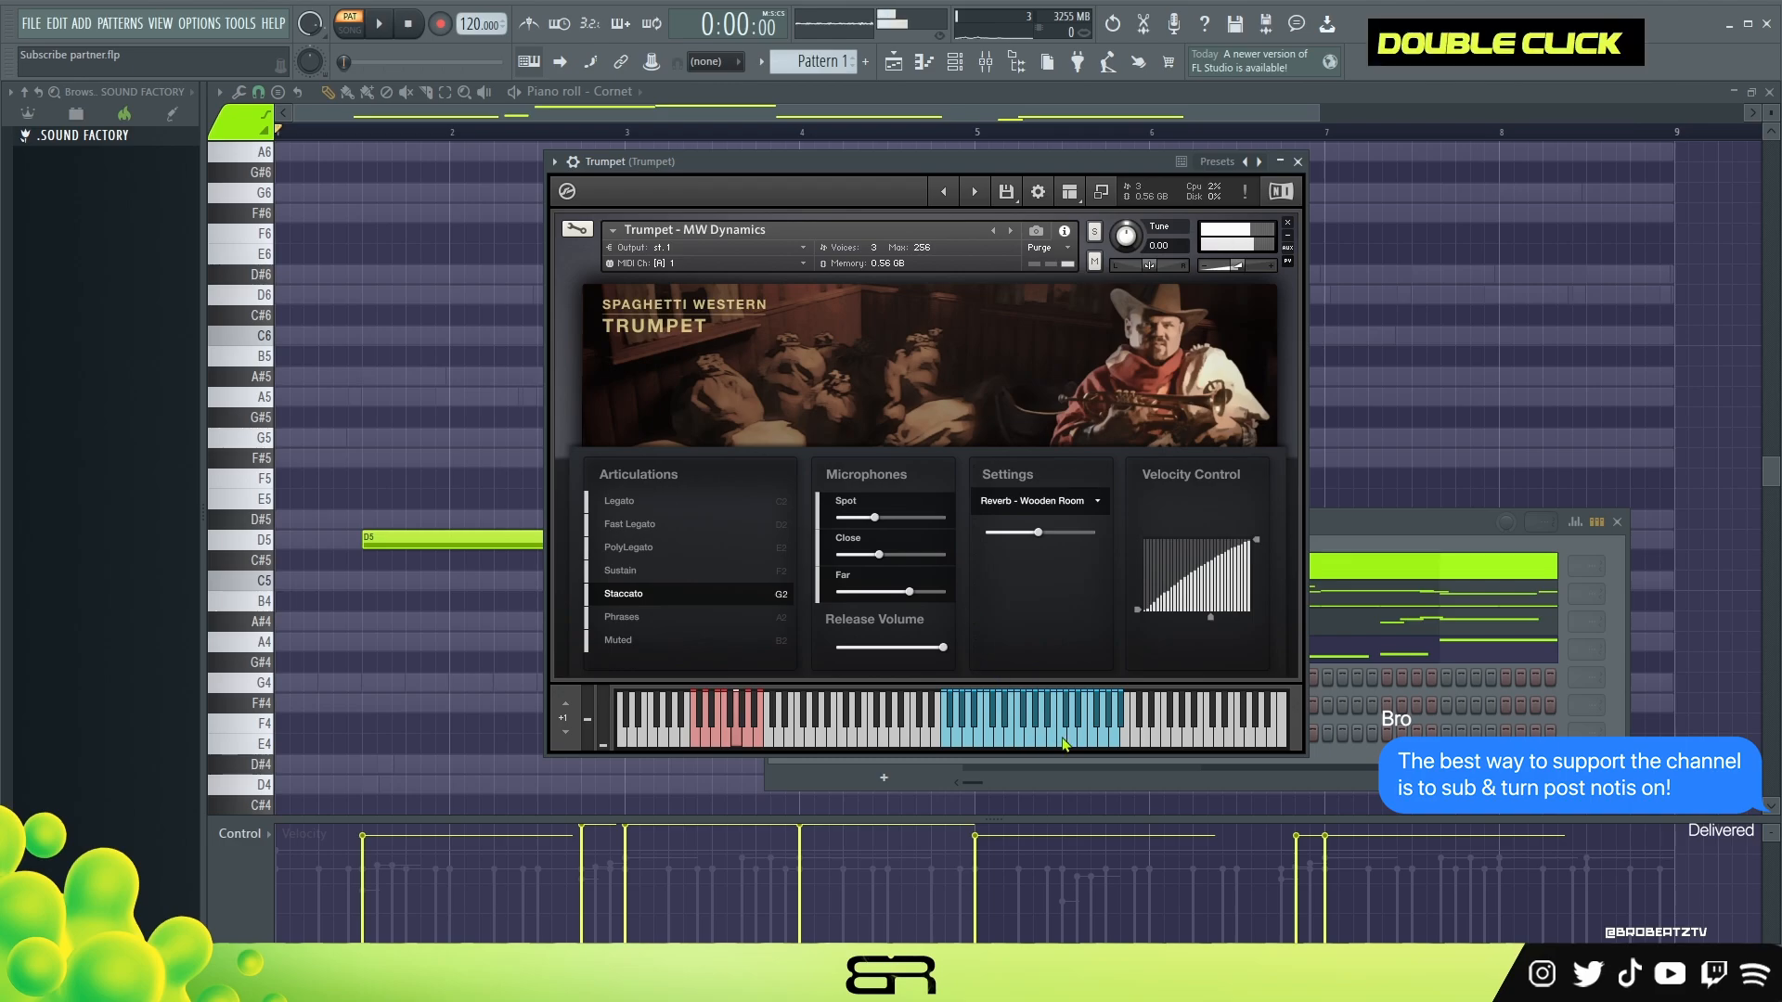
{"action": "left_click", "coordinate": [1299, 164]}
{"action": "left_click", "coordinate": [715, 394], "text": "ctrl"}
{"action": "left_click", "coordinate": [494, 539], "text": "ctrl+shift"}
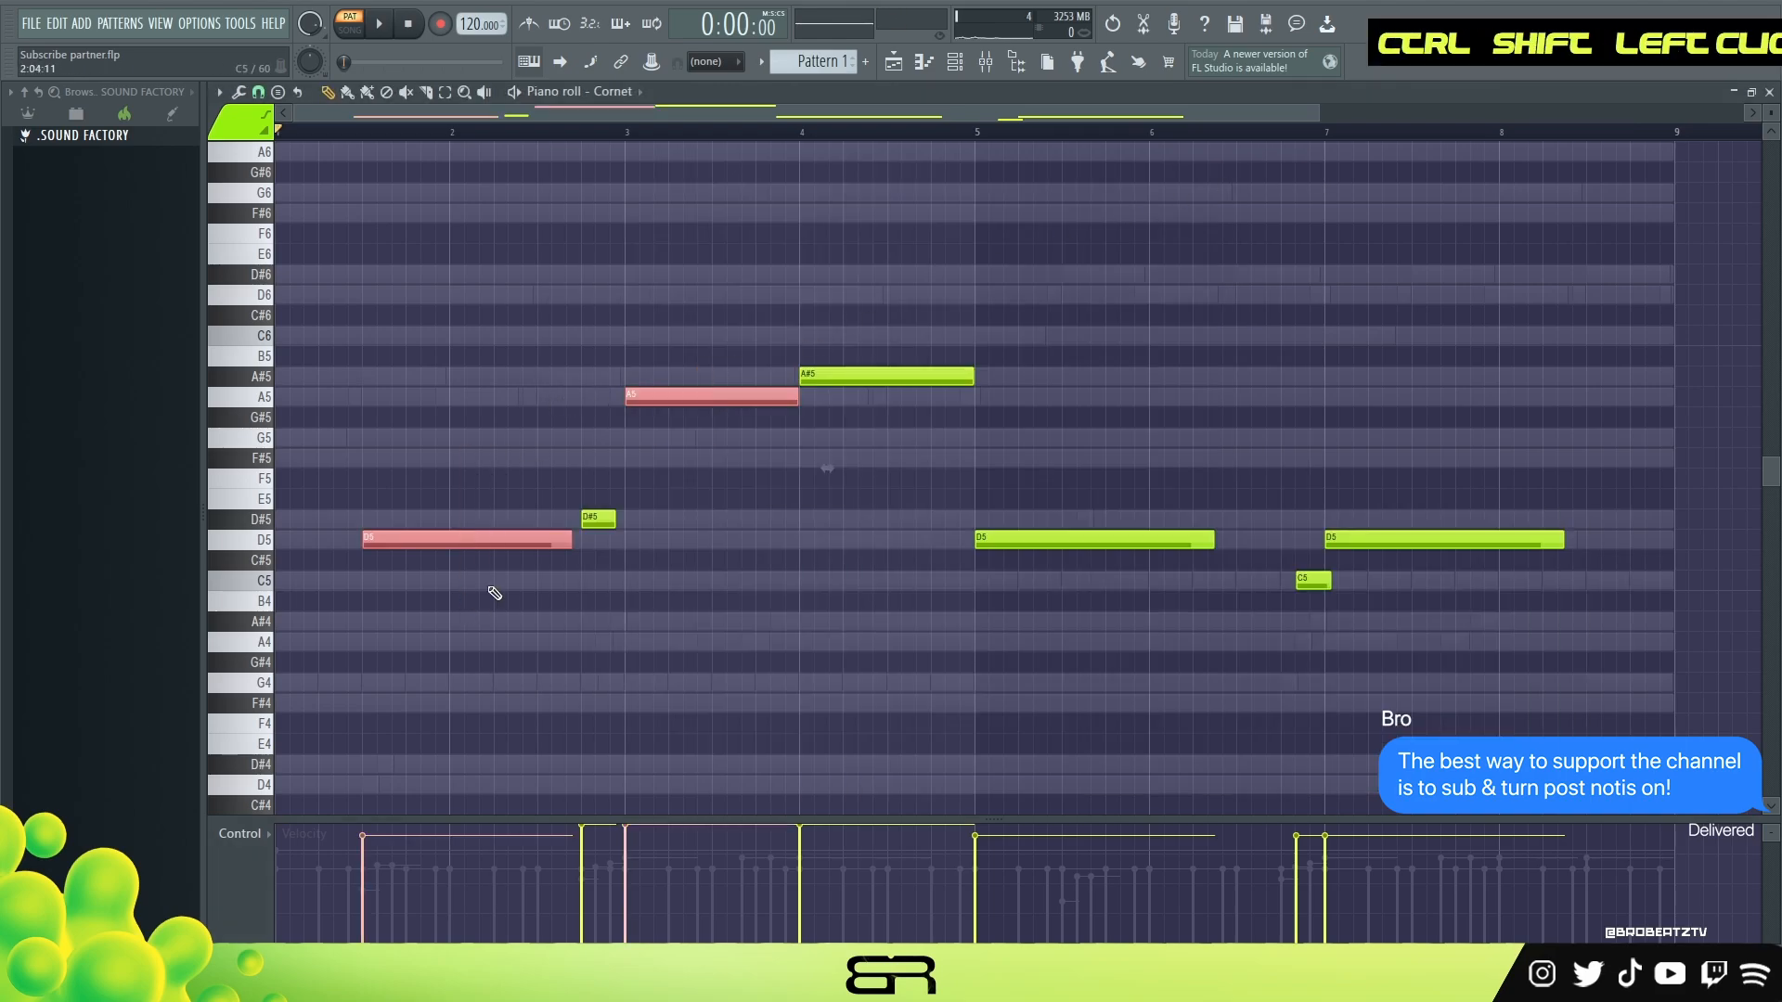
{"action": "key", "text": "ctrl+2"}
{"action": "left_click", "coordinate": [956, 73]}
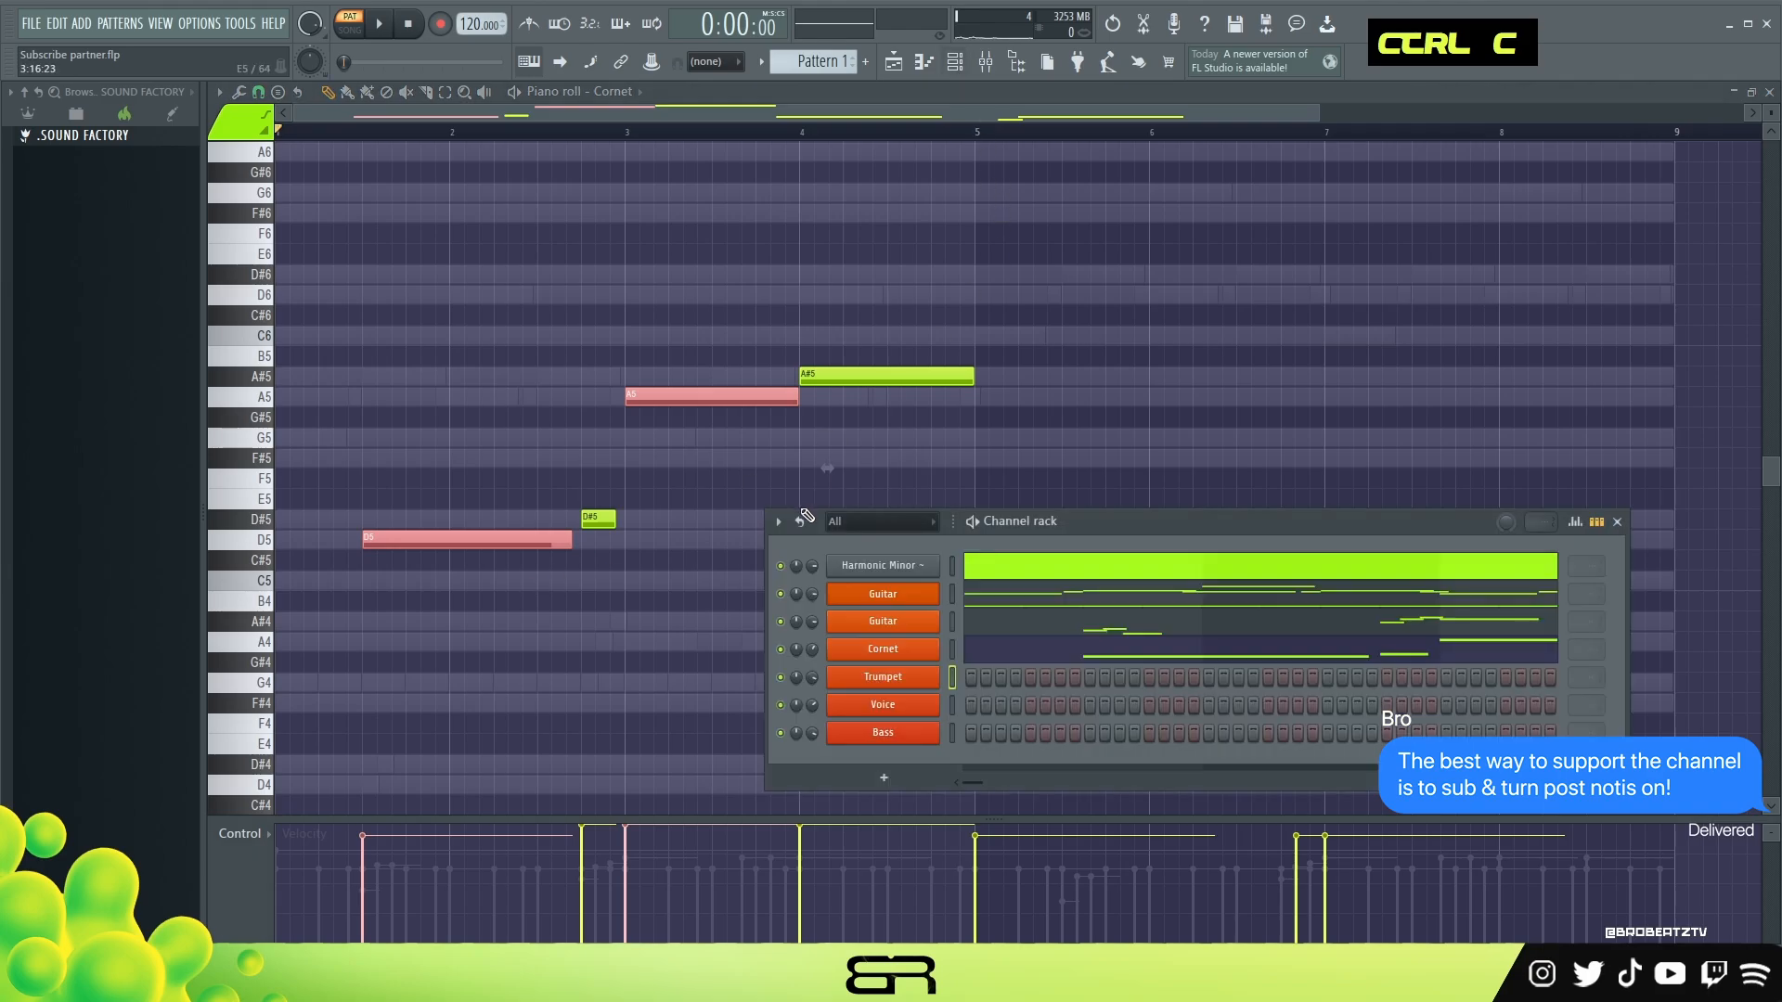
{"action": "right_click", "coordinate": [896, 690]}
{"action": "left_click", "coordinate": [965, 677]}
{"action": "key", "text": "ctrl+v"}
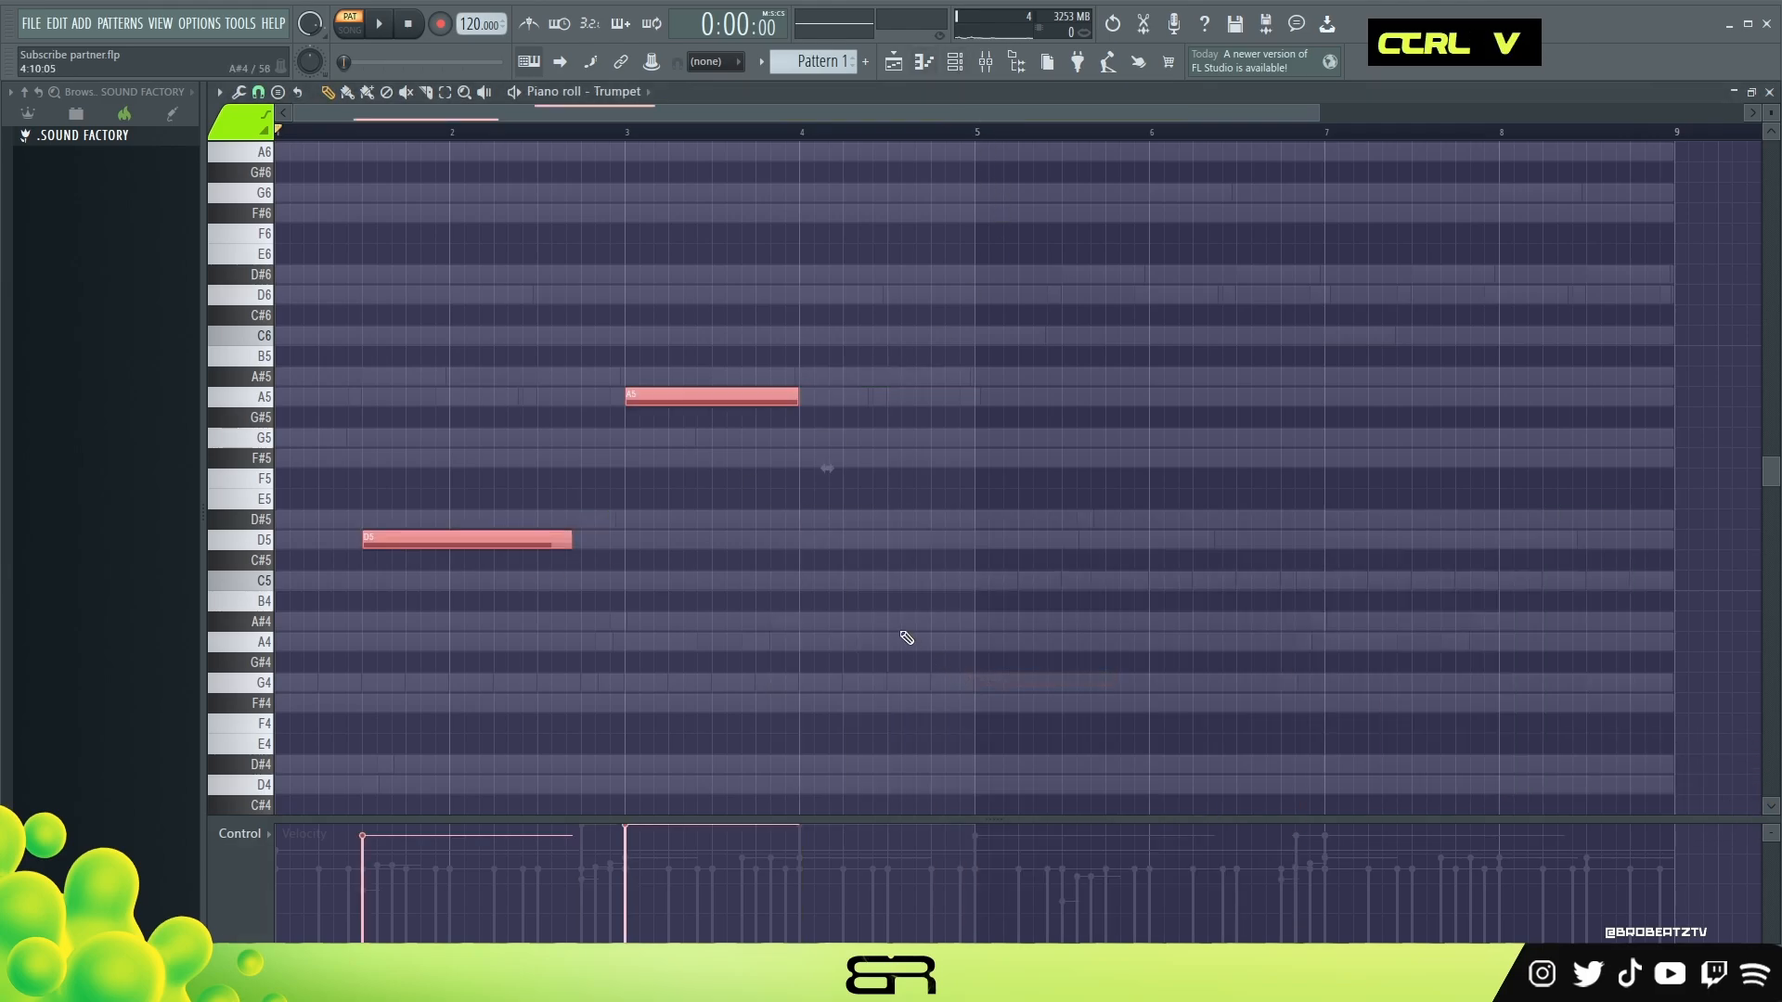
Shorten both Trumpet notes to staccato hits and shift them together so the D5 starts at bar 1.
{"action": "key", "text": "shift+d"}
{"action": "right_click", "coordinate": [570, 496]}
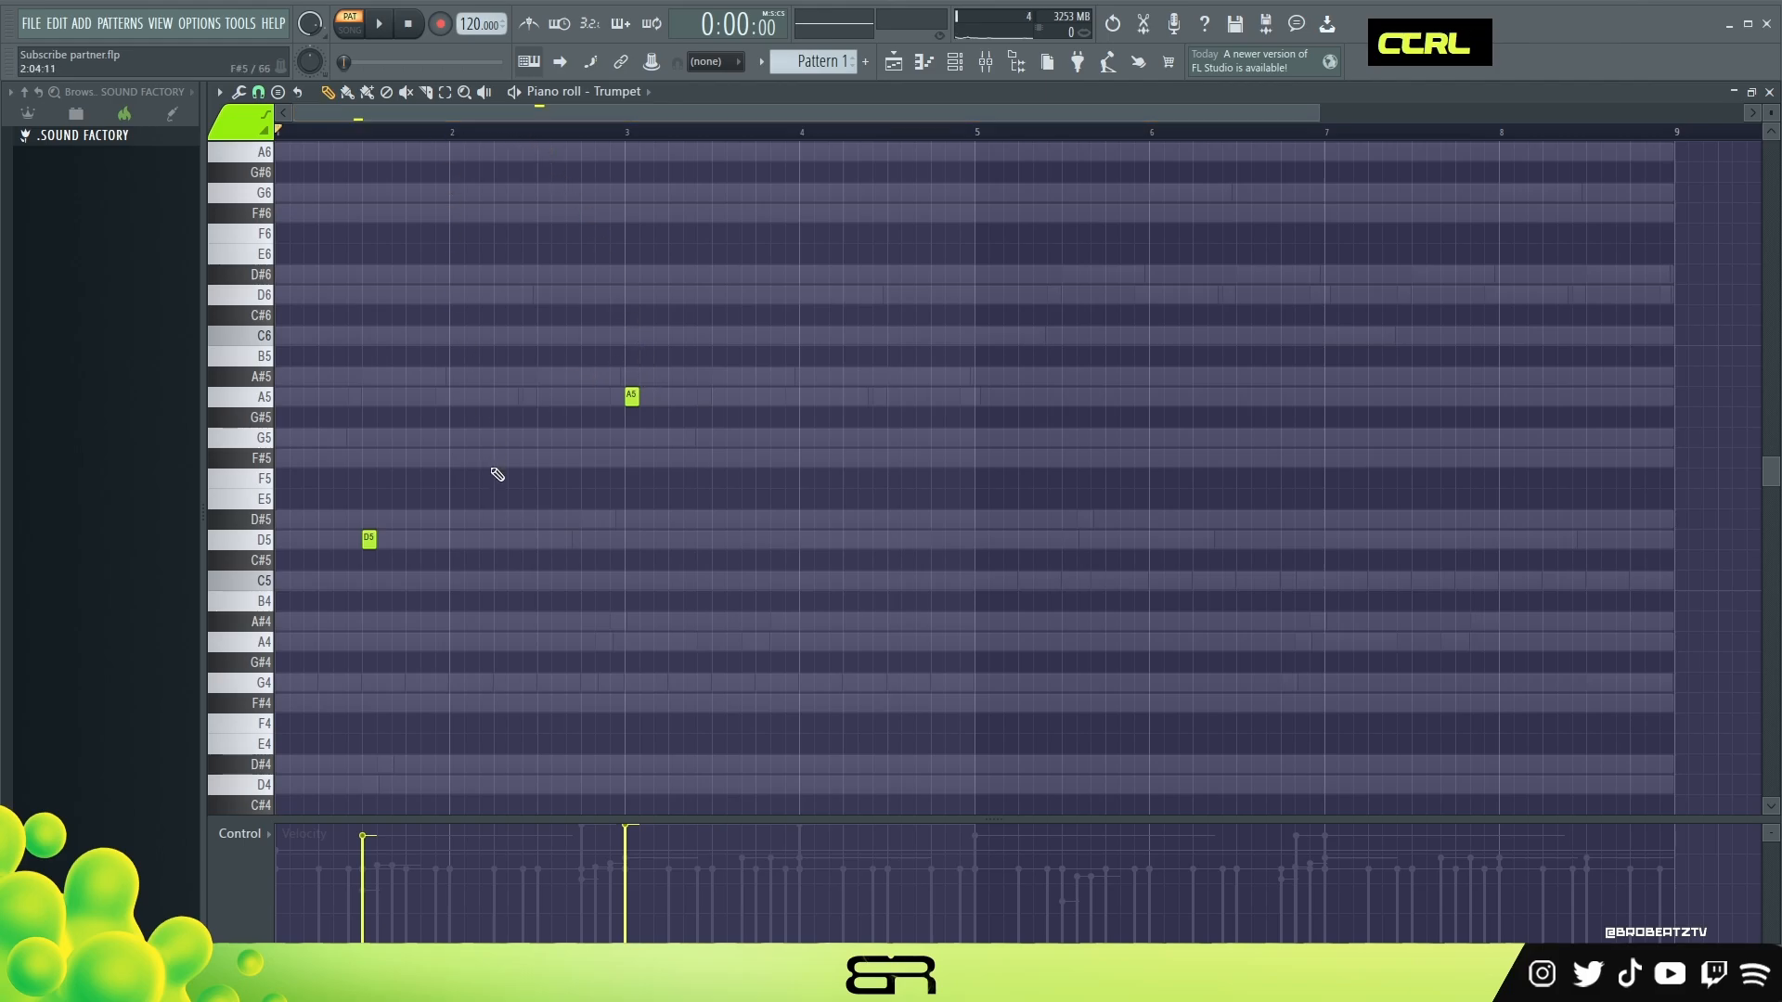
{"action": "mouse_move", "coordinate": [670, 374]}
{"action": "left_mouse_down"}
{"action": "mouse_move", "coordinate": [399, 616]}
{"action": "mouse_move", "coordinate": [357, 624]}
{"action": "left_mouse_up"}
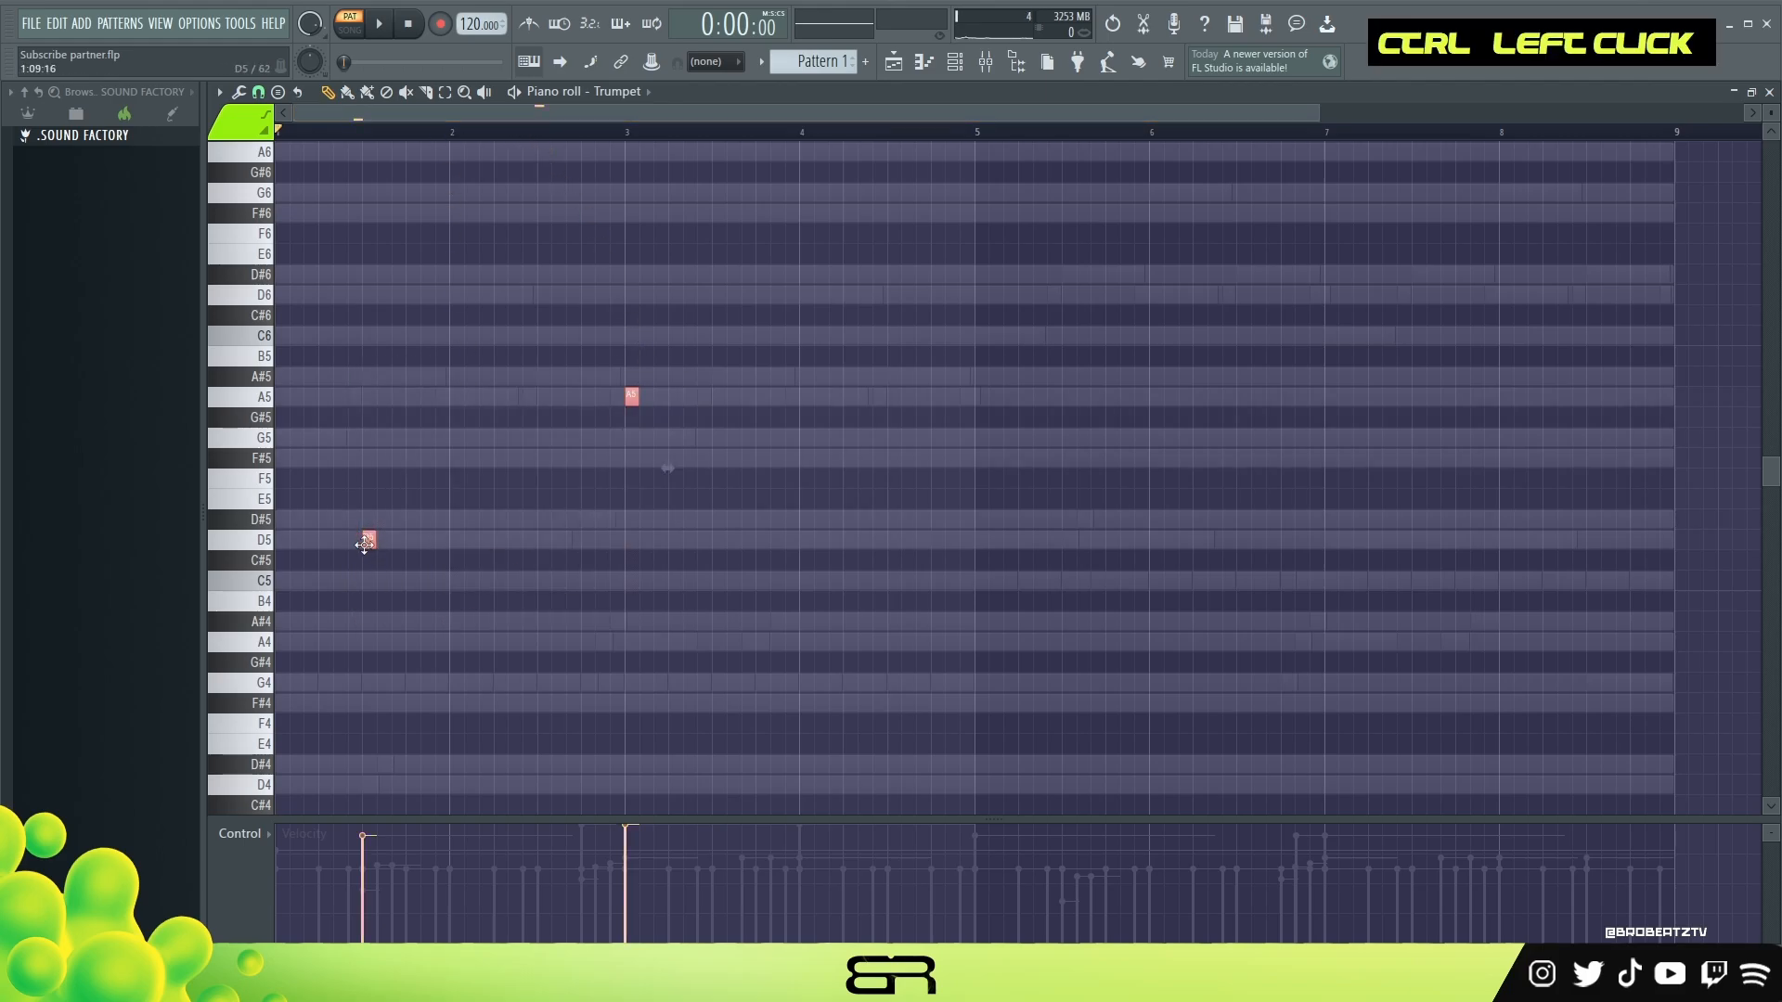
{"action": "left_click_drag", "start_coordinate": [367, 545], "coordinate": [286, 535]}
Raise both Trumpet notes one octave to D6 and A6 and lower their velocity, comparing octaves in playback.
{"action": "key", "text": "space"}
{"action": "scroll", "coordinate": [352, 531], "scroll_direction": "down", "scroll_amount": 4}
{"action": "key", "text": "space"}
{"action": "key", "text": "space"}
{"action": "key", "text": "ctrl+Up"}
{"action": "key", "text": "space"}
{"action": "key", "text": "ctrl+Up"}
{"action": "scroll", "coordinate": [371, 521], "scroll_direction": "up", "scroll_amount": 2}
{"action": "key", "text": "space"}
{"action": "key", "text": "space"}
{"action": "key", "text": "space"}
{"action": "key", "text": "ctrl+Down"}
{"action": "key", "text": "space"}
{"action": "key", "text": "space"}
{"action": "key", "text": "space"}
{"action": "right_click", "coordinate": [562, 551]}
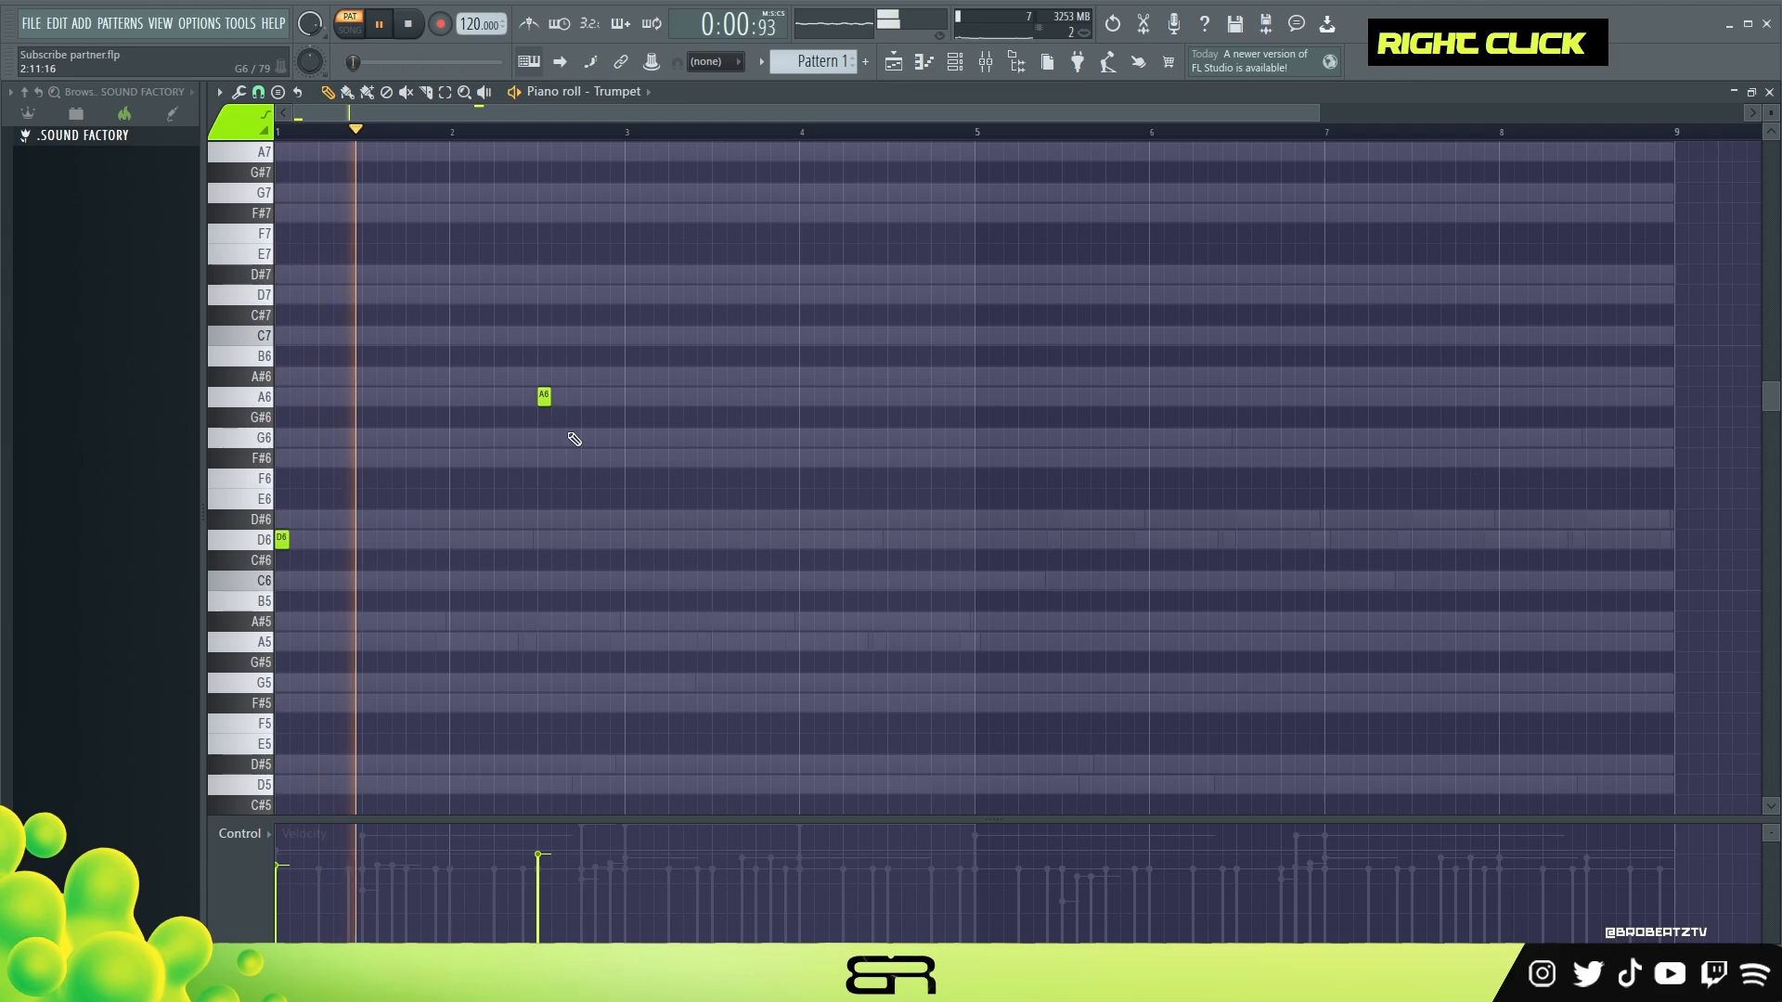
Move the Trumpet's A6 to the start of bar 3 and play back the change.
{"action": "key", "text": "space"}
{"action": "key", "text": "space"}
{"action": "left_click_drag", "start_coordinate": [546, 397], "coordinate": [629, 403]}
{"action": "key", "text": "space"}
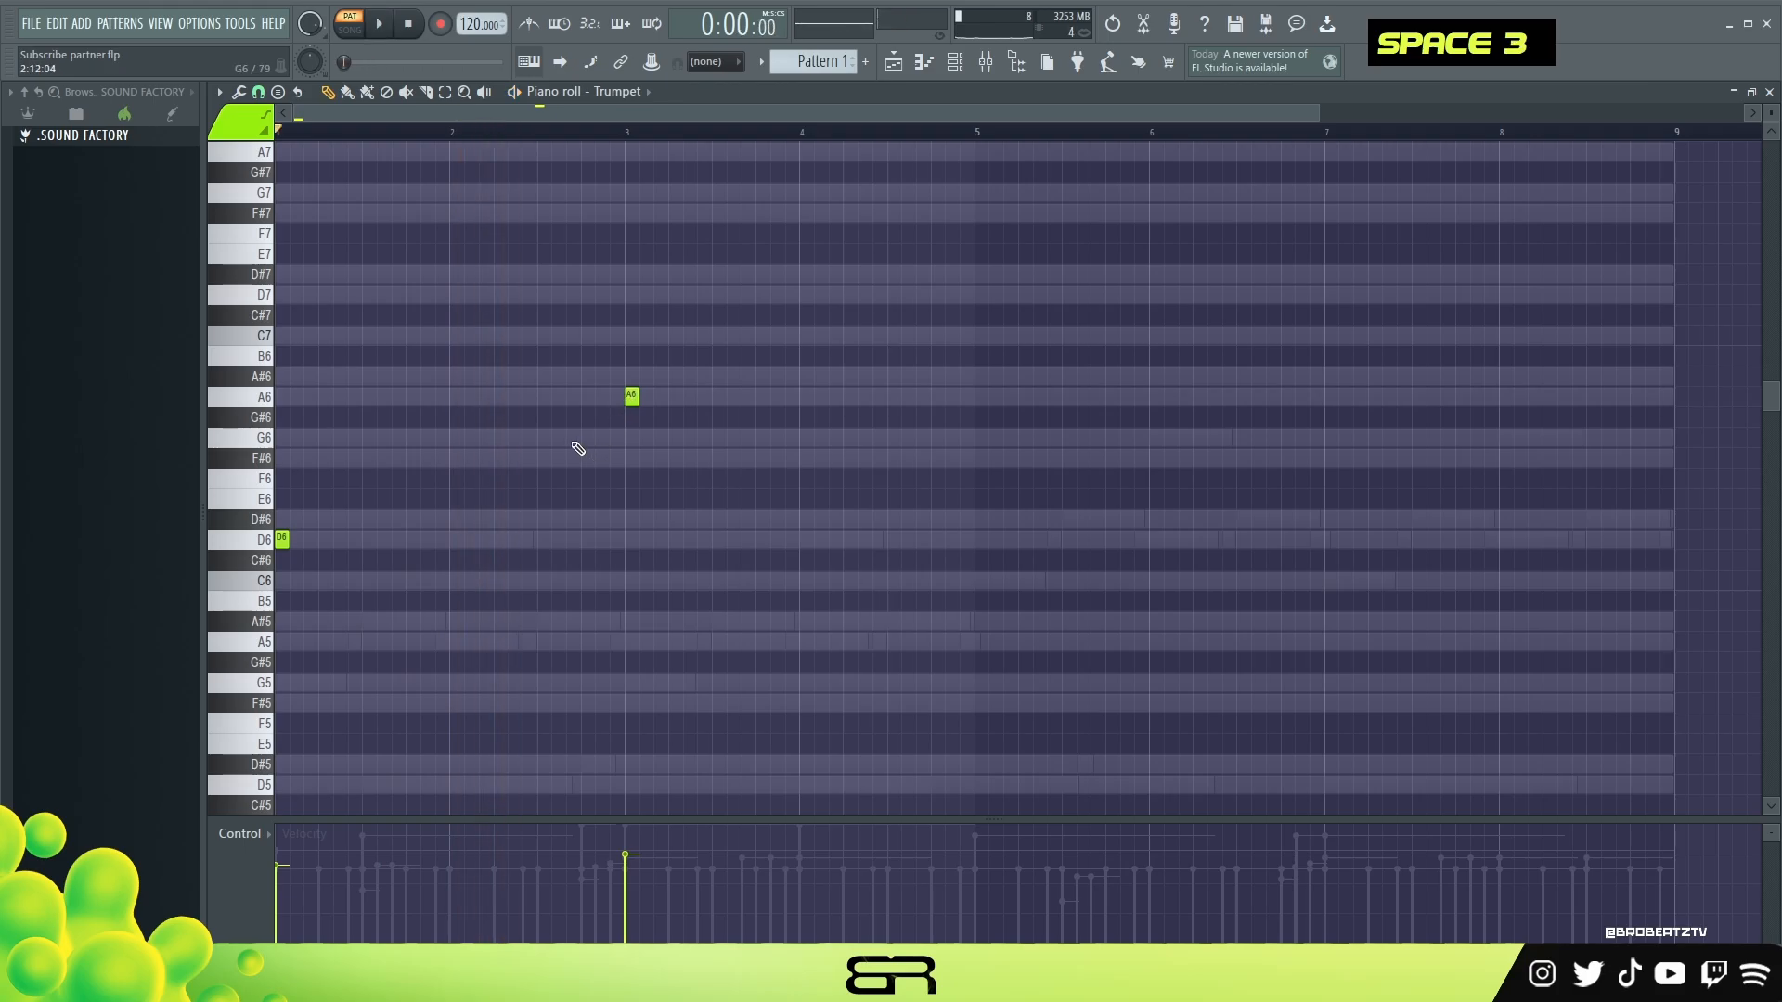
Add two short G6 notes late in bar 2 leading into the A6, and play back the figure.
{"action": "left_click_drag", "start_coordinate": [1317, 114], "coordinate": [889, 117]}
{"action": "left_click_drag", "start_coordinate": [1768, 115], "coordinate": [1769, 141]}
{"action": "left_click_drag", "start_coordinate": [892, 302], "coordinate": [841, 373]}
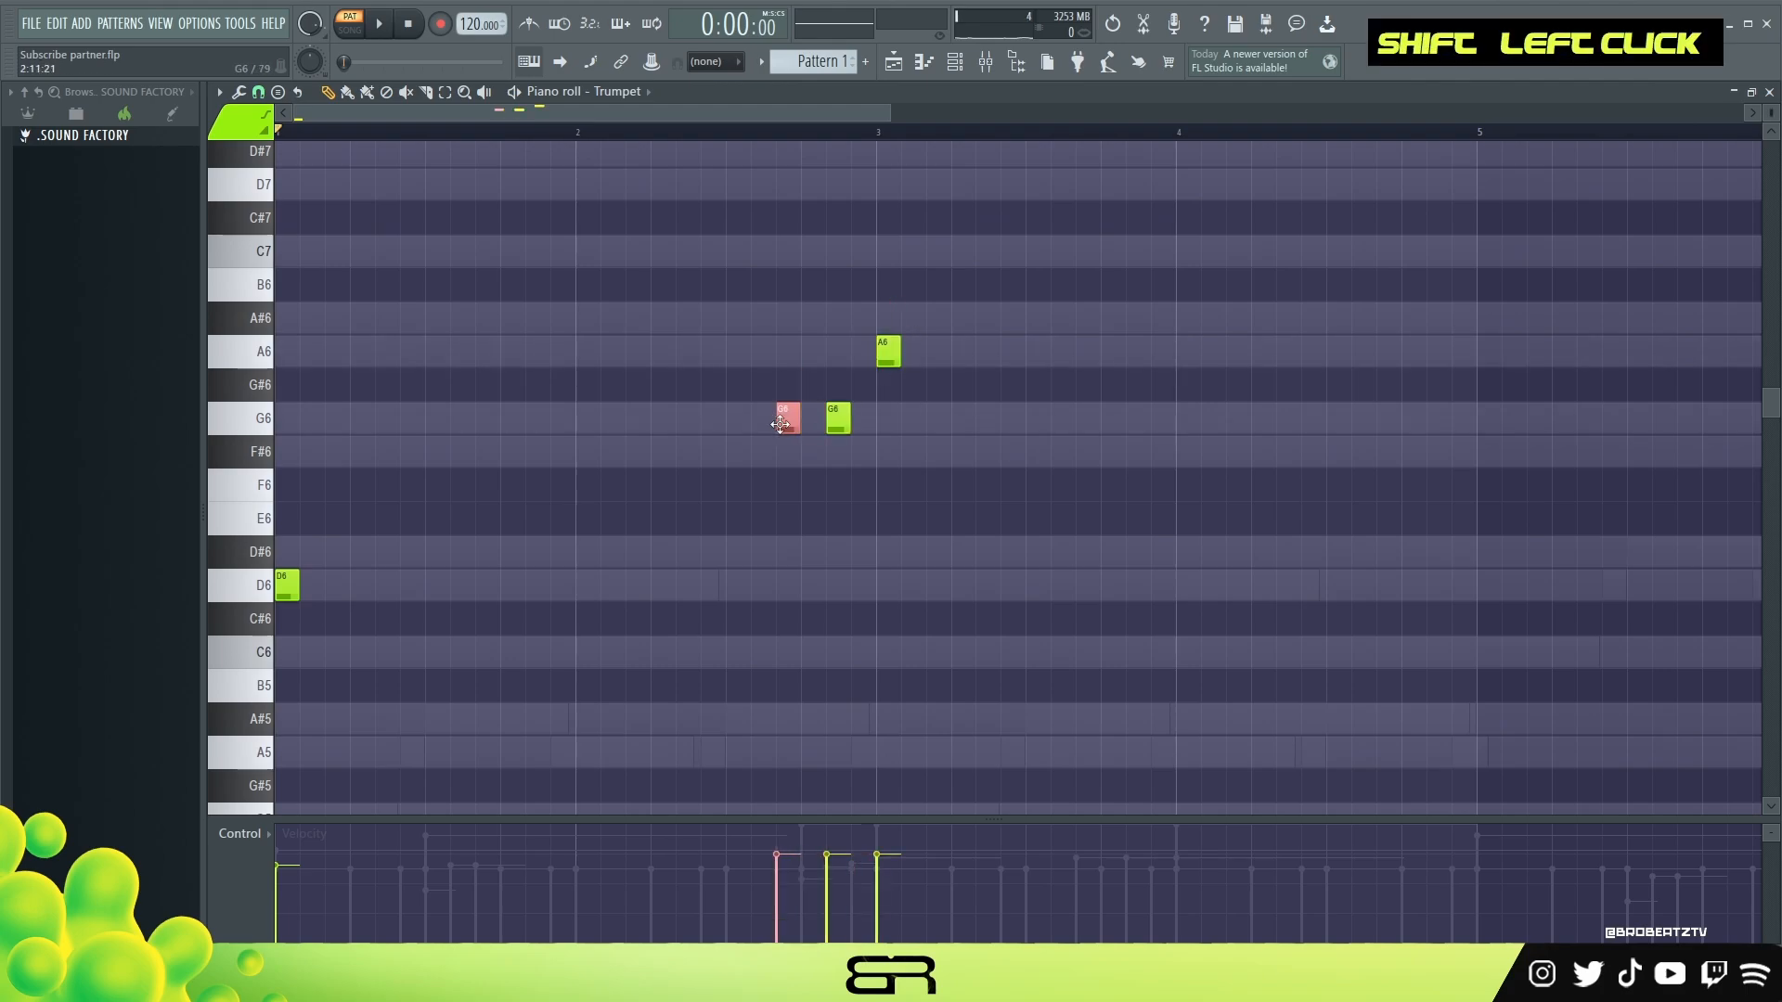
{"action": "key", "text": "space"}
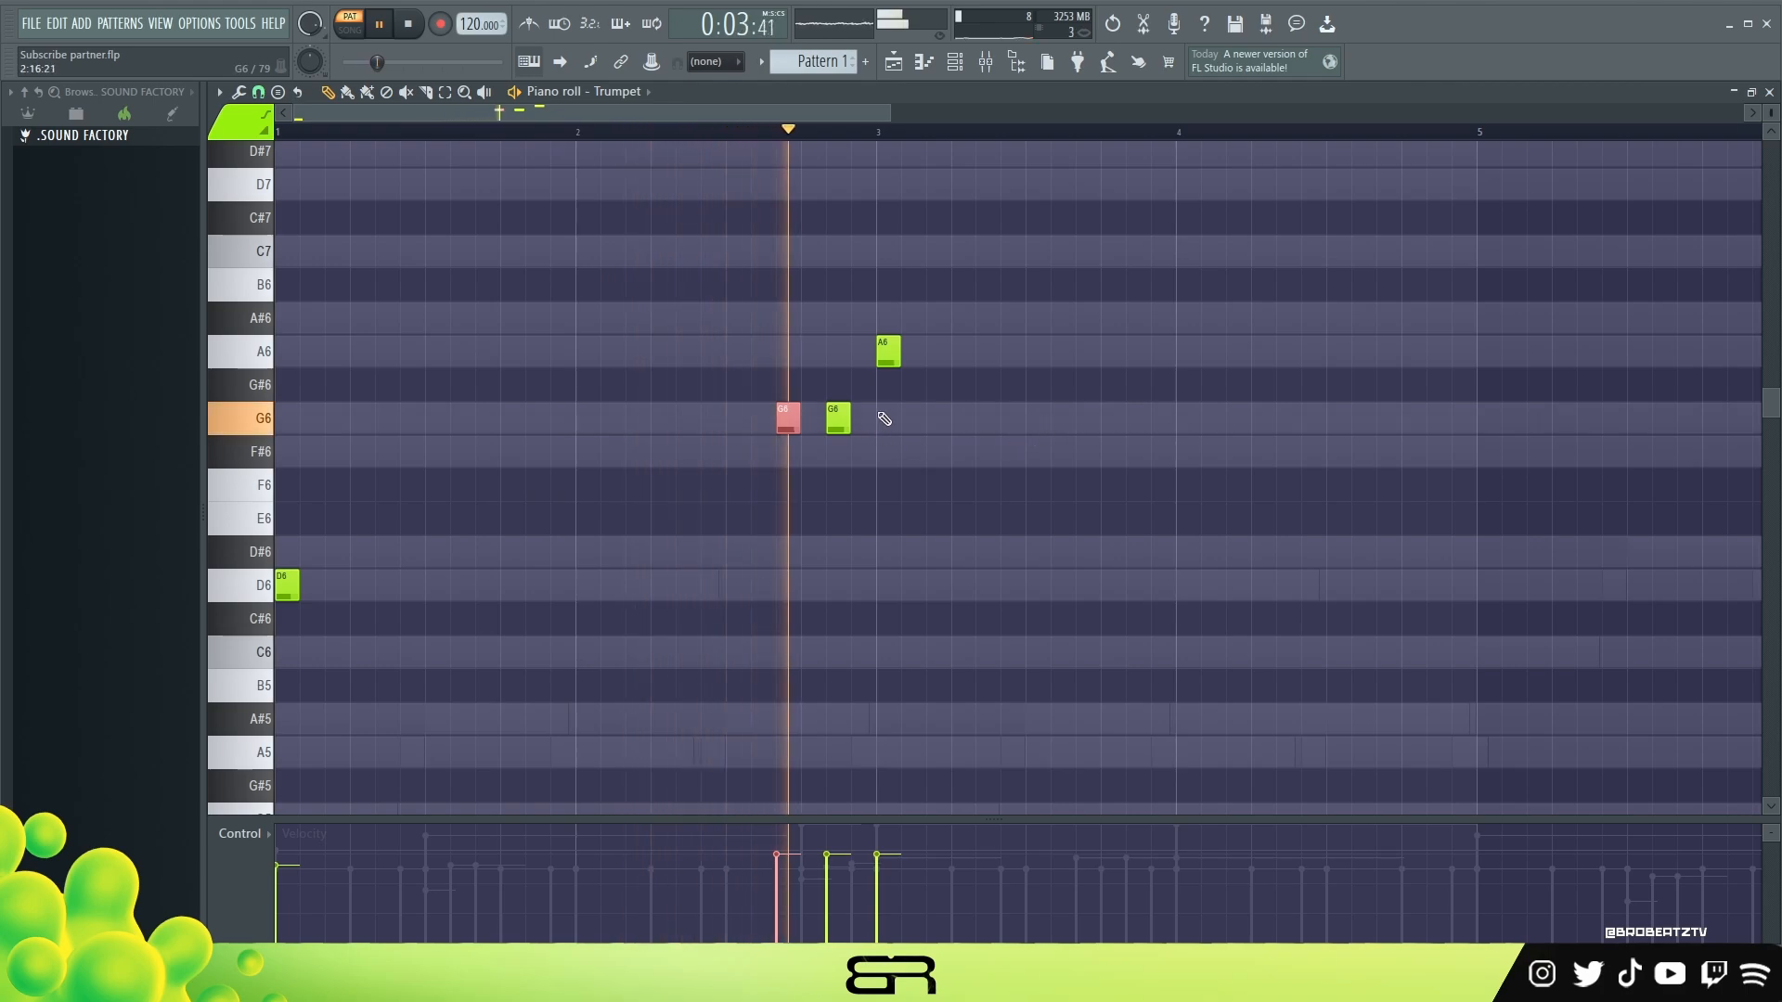
{"action": "key", "text": "space"}
Duplicate the G6, G6, A6 figure two bars further on, raised to A6, A6 and B6, keeping the 1/3 beat snap.
{"action": "left_click_drag", "start_coordinate": [733, 287], "coordinate": [856, 458]}
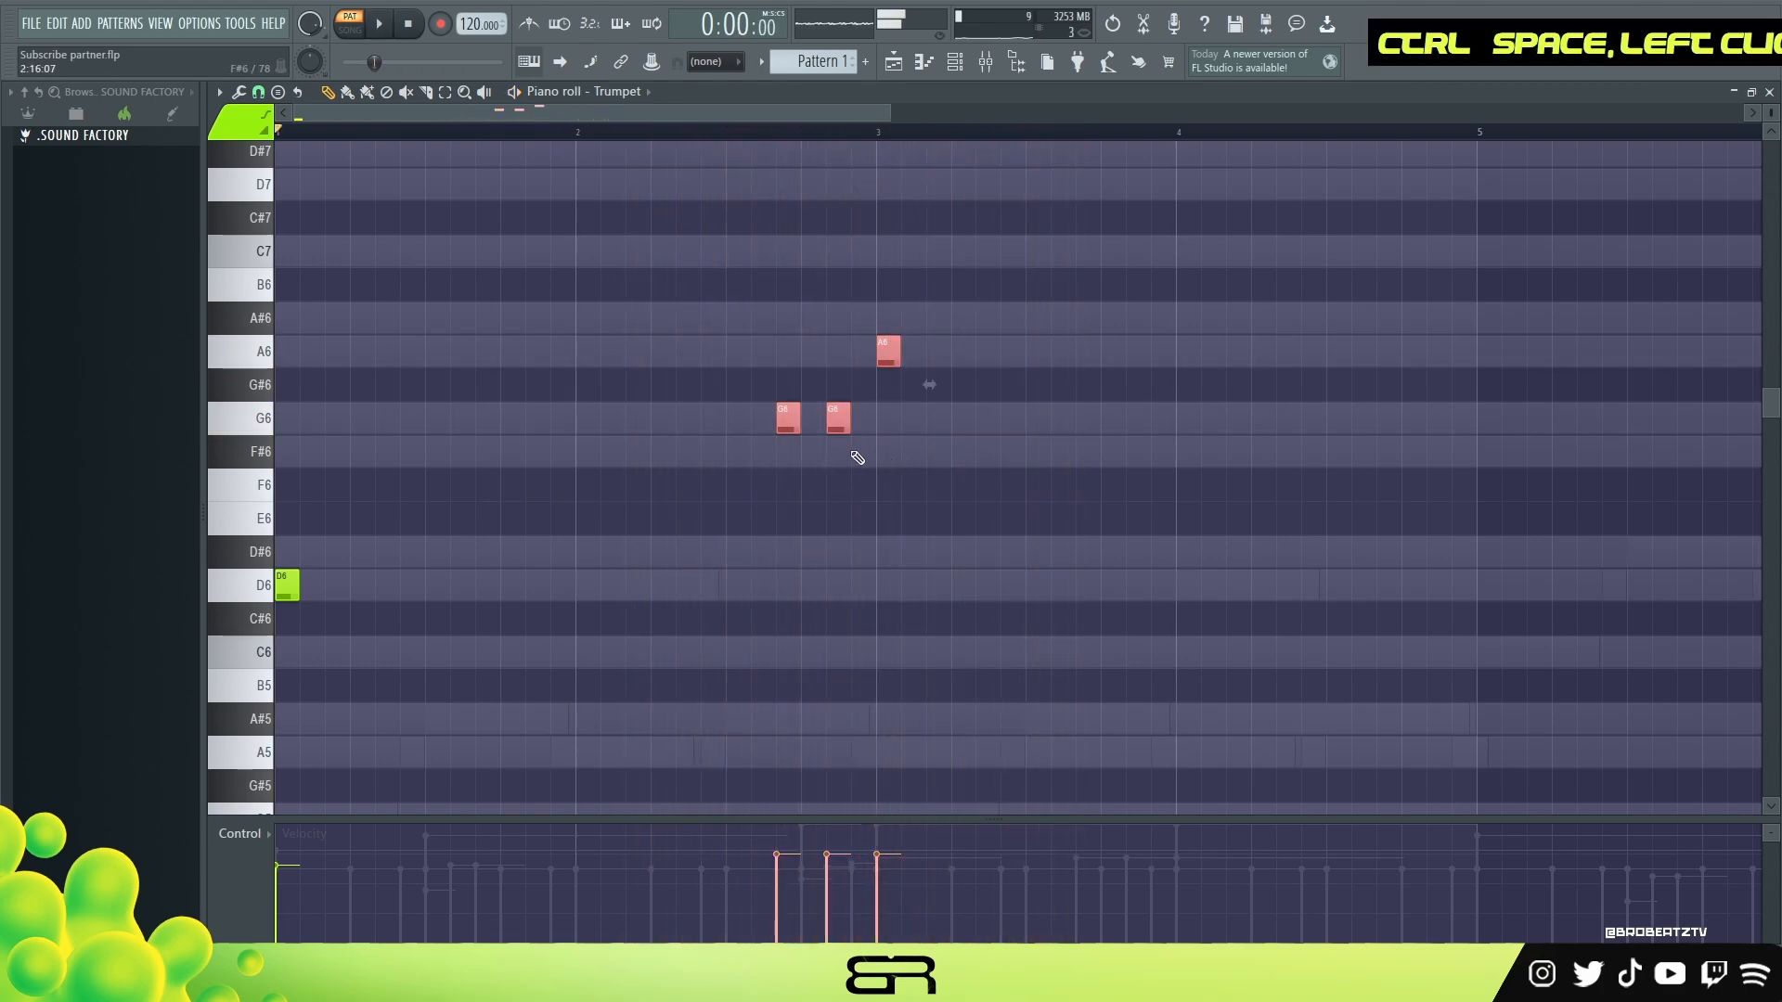
{"action": "left_click", "coordinate": [275, 96]}
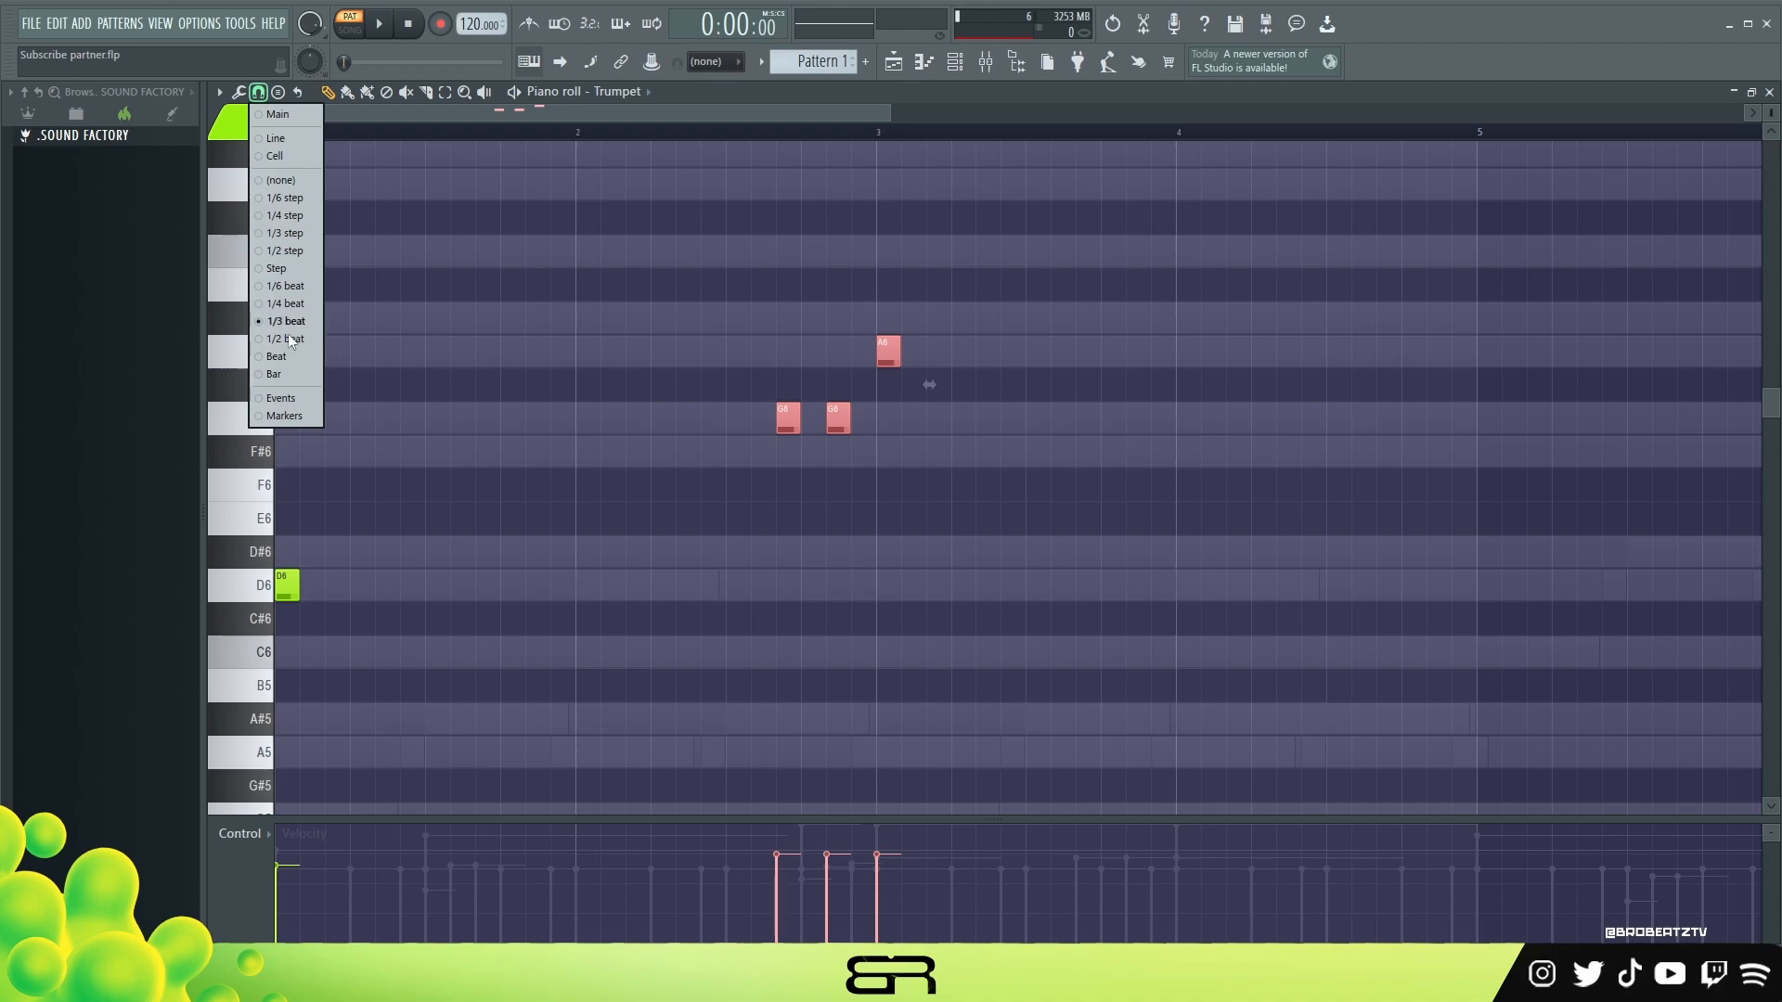
{"action": "right_click", "coordinate": [286, 321]}
{"action": "left_click_drag", "start_coordinate": [723, 303], "coordinate": [1042, 483]}
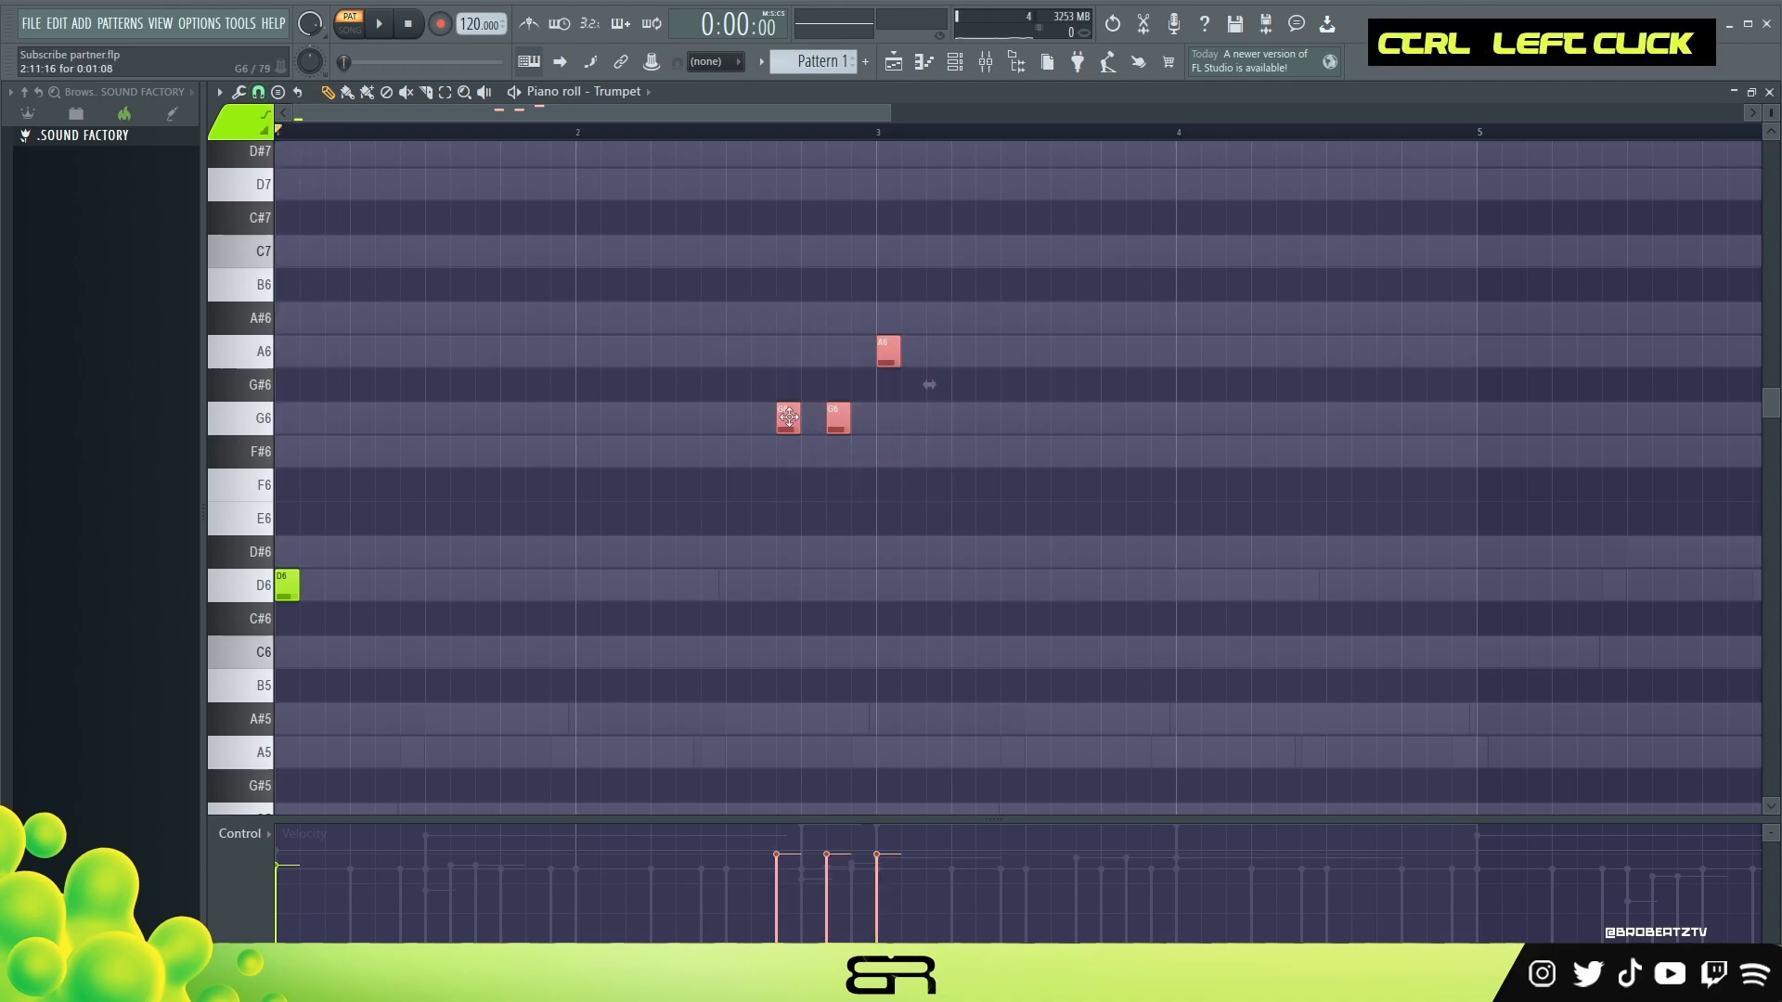
{"action": "left_click_drag", "start_coordinate": [790, 413], "coordinate": [942, 397], "text": "shift"}
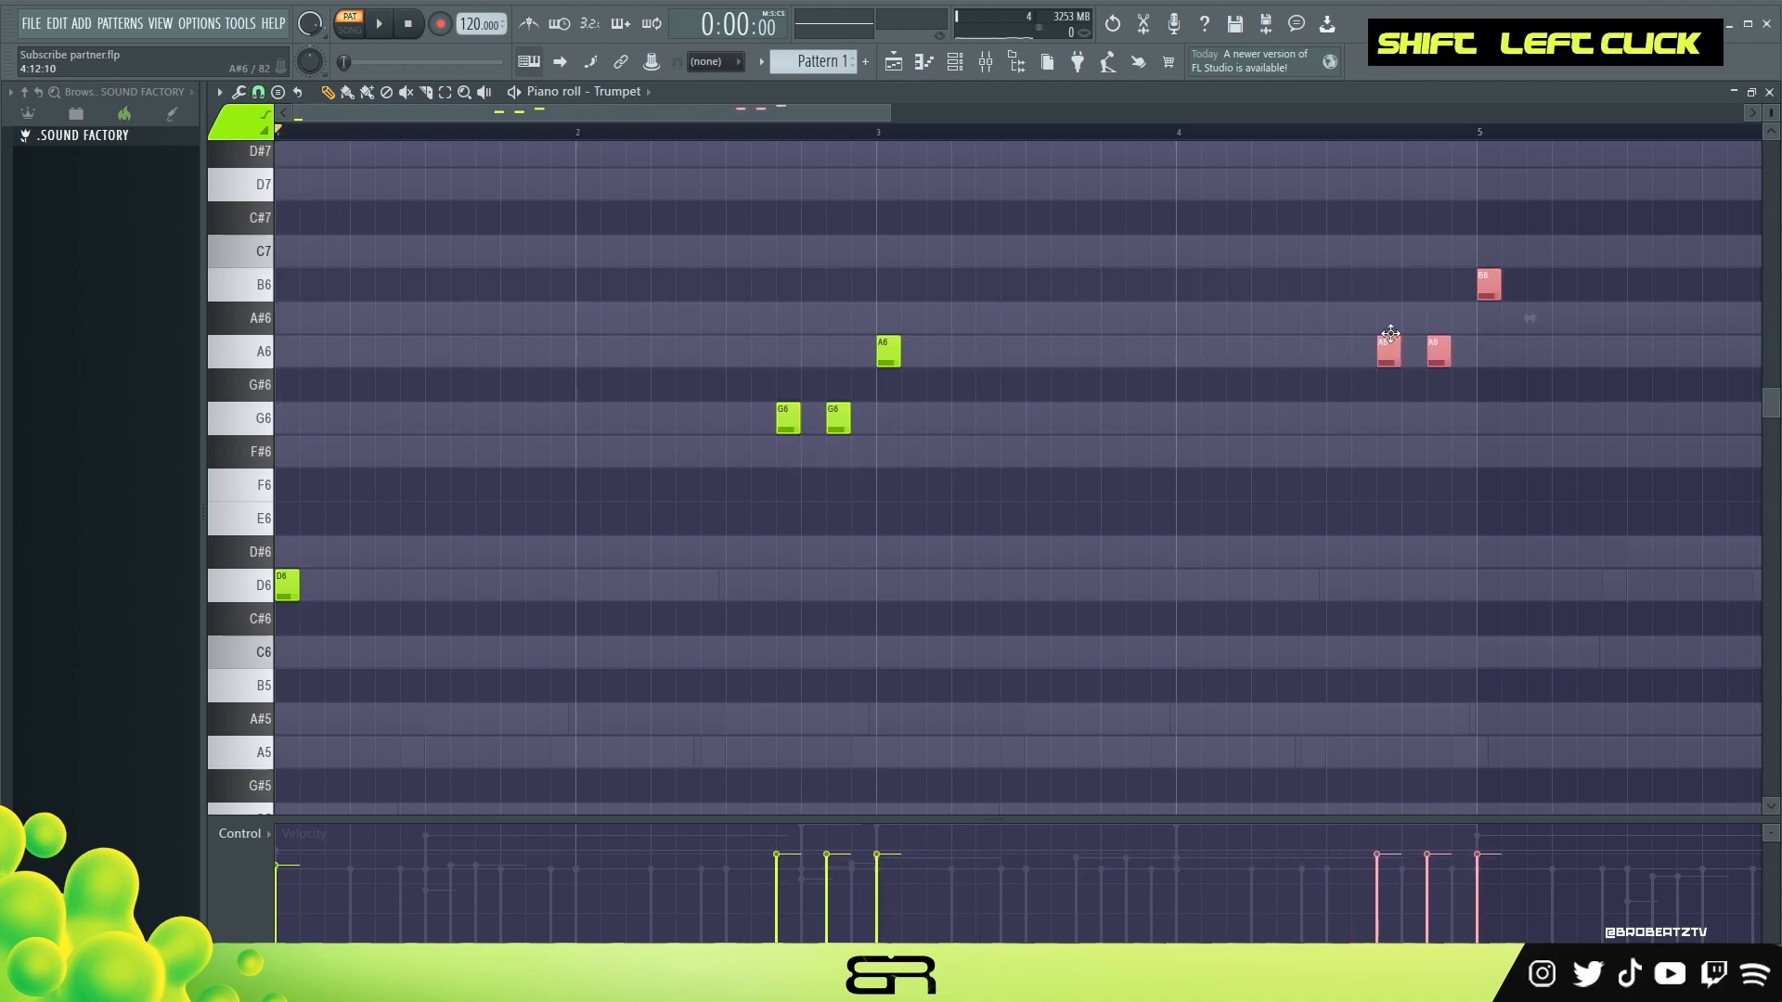
{"action": "right_click", "coordinate": [1410, 312]}
Lower the bar 5 note to A#6, duplicate the A6, A6, A#6 figure to lead into bar 7, and play it back.
{"action": "left_click_drag", "start_coordinate": [763, 113], "coordinate": [1152, 224]}
{"action": "left_click_drag", "start_coordinate": [531, 355], "coordinate": [576, 376]}
{"action": "right_click", "coordinate": [607, 356]}
{"action": "right_click", "coordinate": [555, 351]}
{"action": "left_click_drag", "start_coordinate": [592, 269], "coordinate": [414, 363]}
{"action": "left_click_drag", "start_coordinate": [1021, 371], "coordinate": [1046, 371]}
{"action": "right_click", "coordinate": [764, 179]}
{"action": "key", "text": "space"}
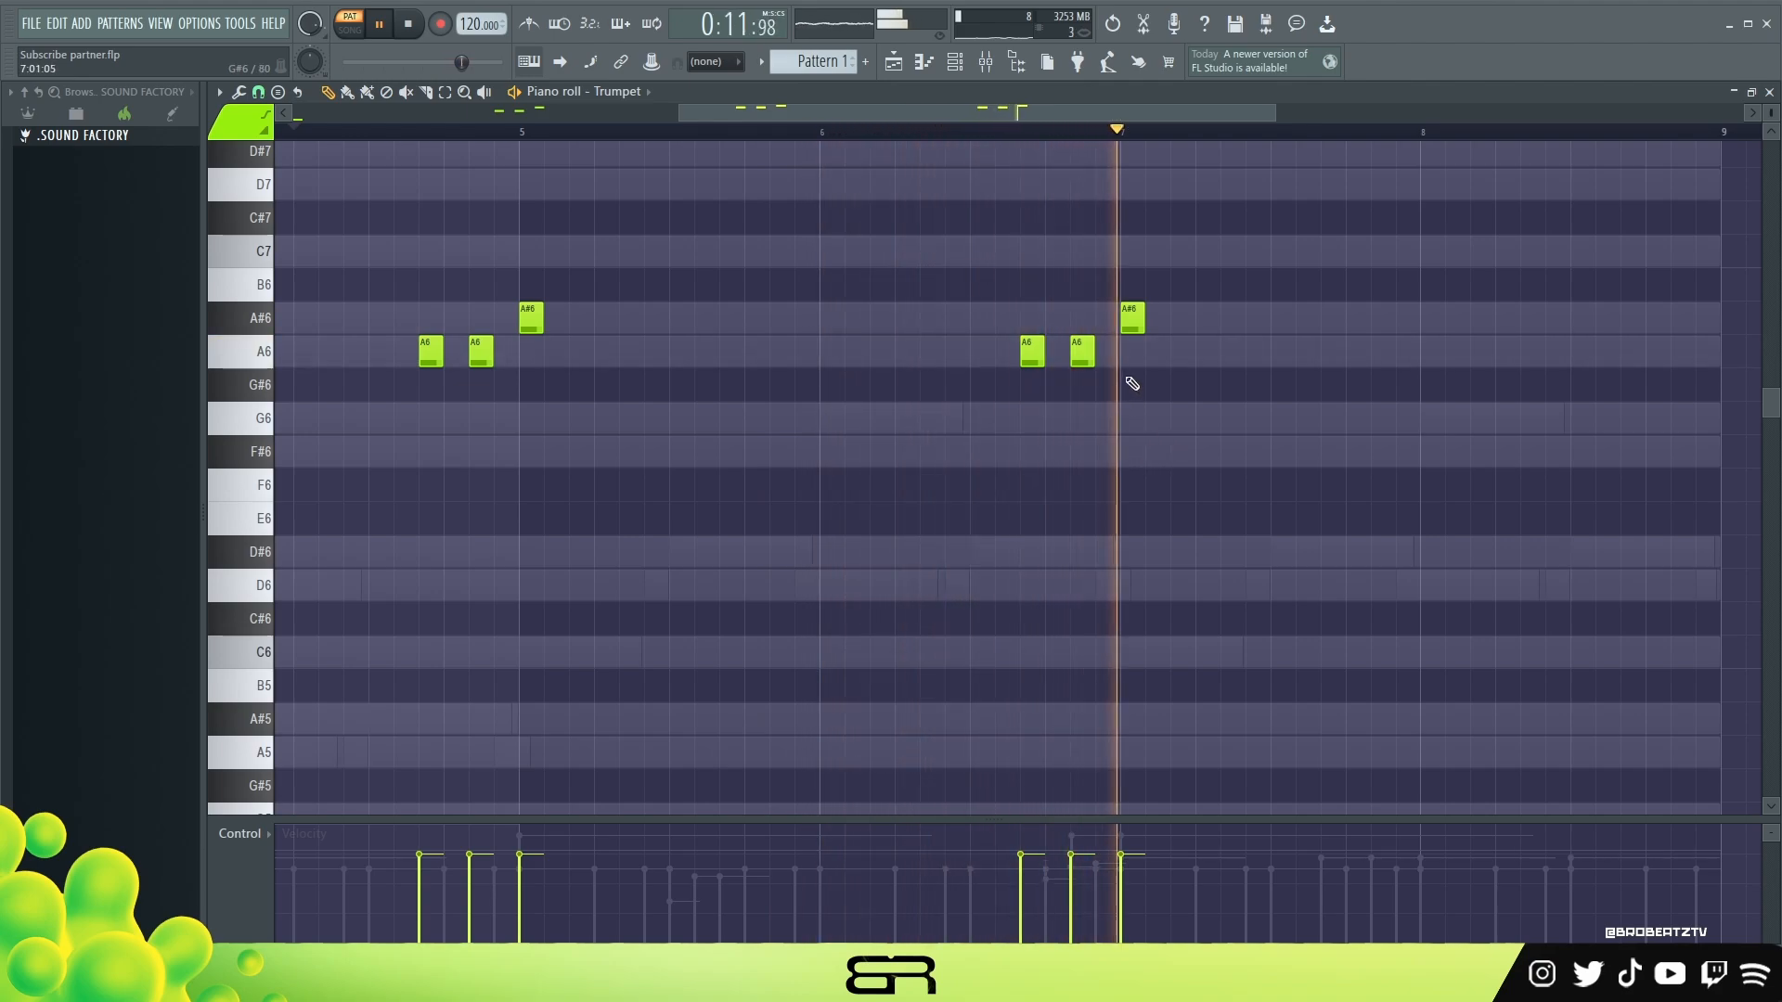
{"action": "key", "text": "space"}
Repitch the figure leading into bar 7 to A#6, G6 and A6, checking the changes in playback.
{"action": "left_click_drag", "start_coordinate": [1081, 352], "coordinate": [1081, 428]}
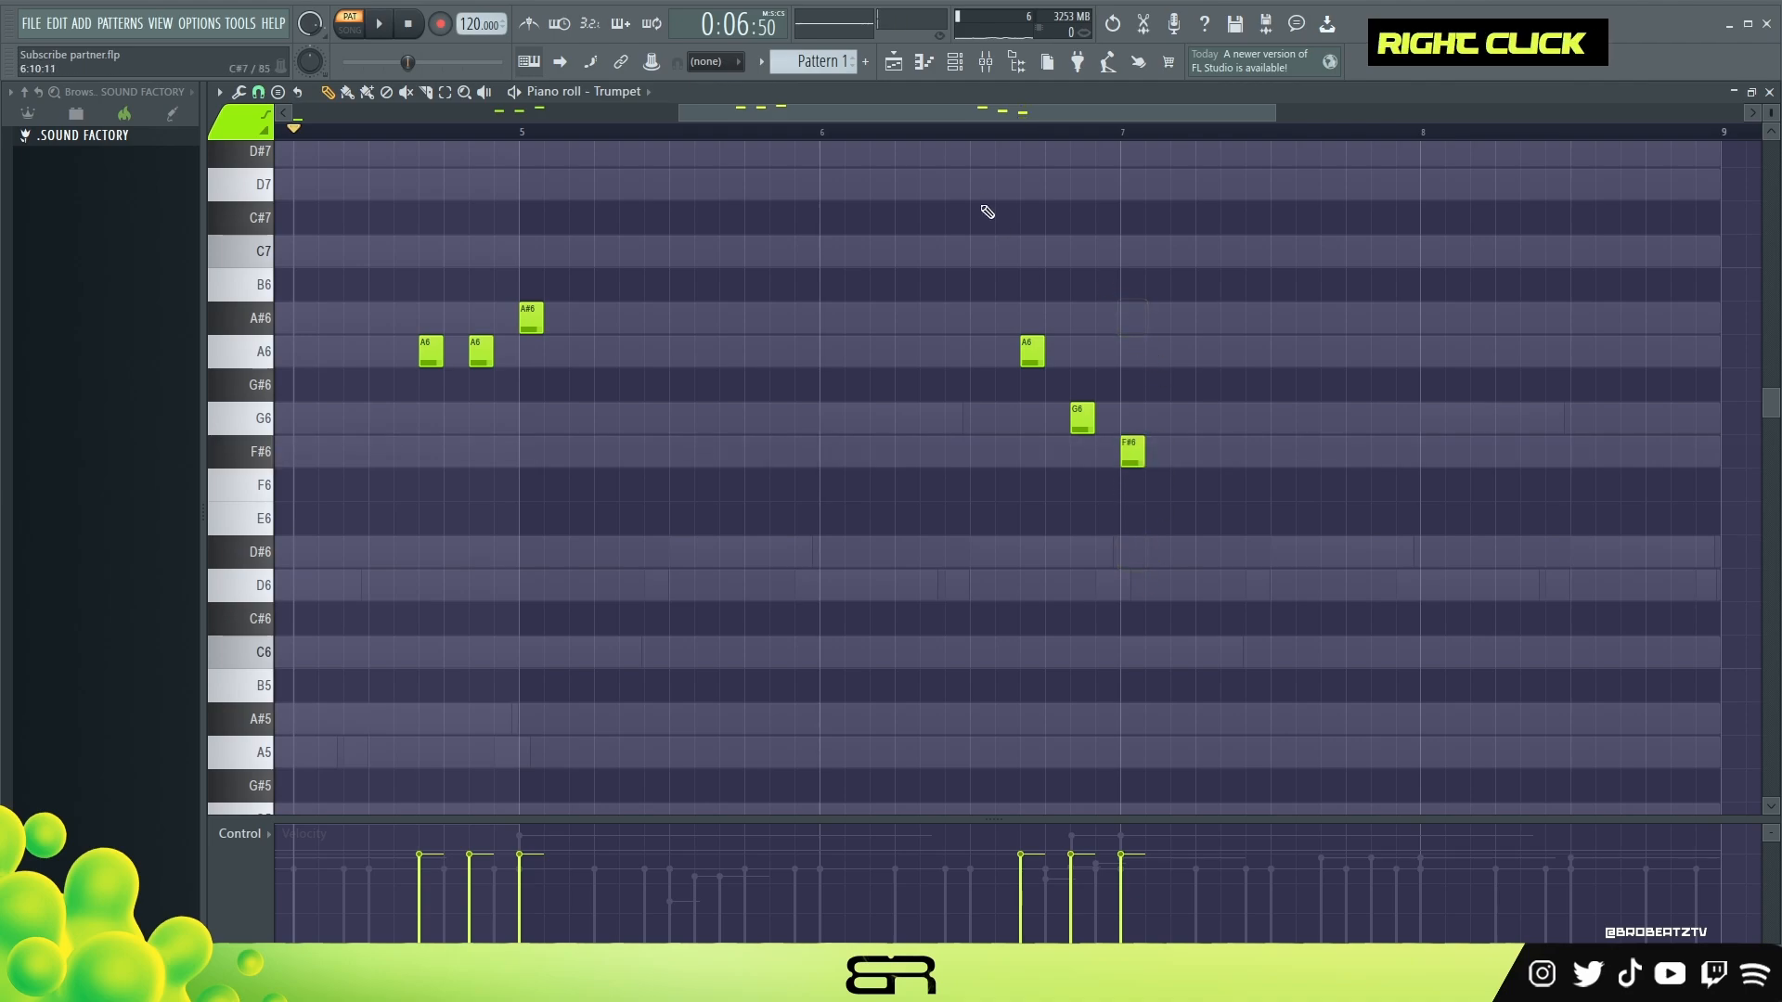
{"action": "key", "text": "space"}
{"action": "key", "text": "space"}
{"action": "key", "text": "space"}
{"action": "key", "text": "space"}
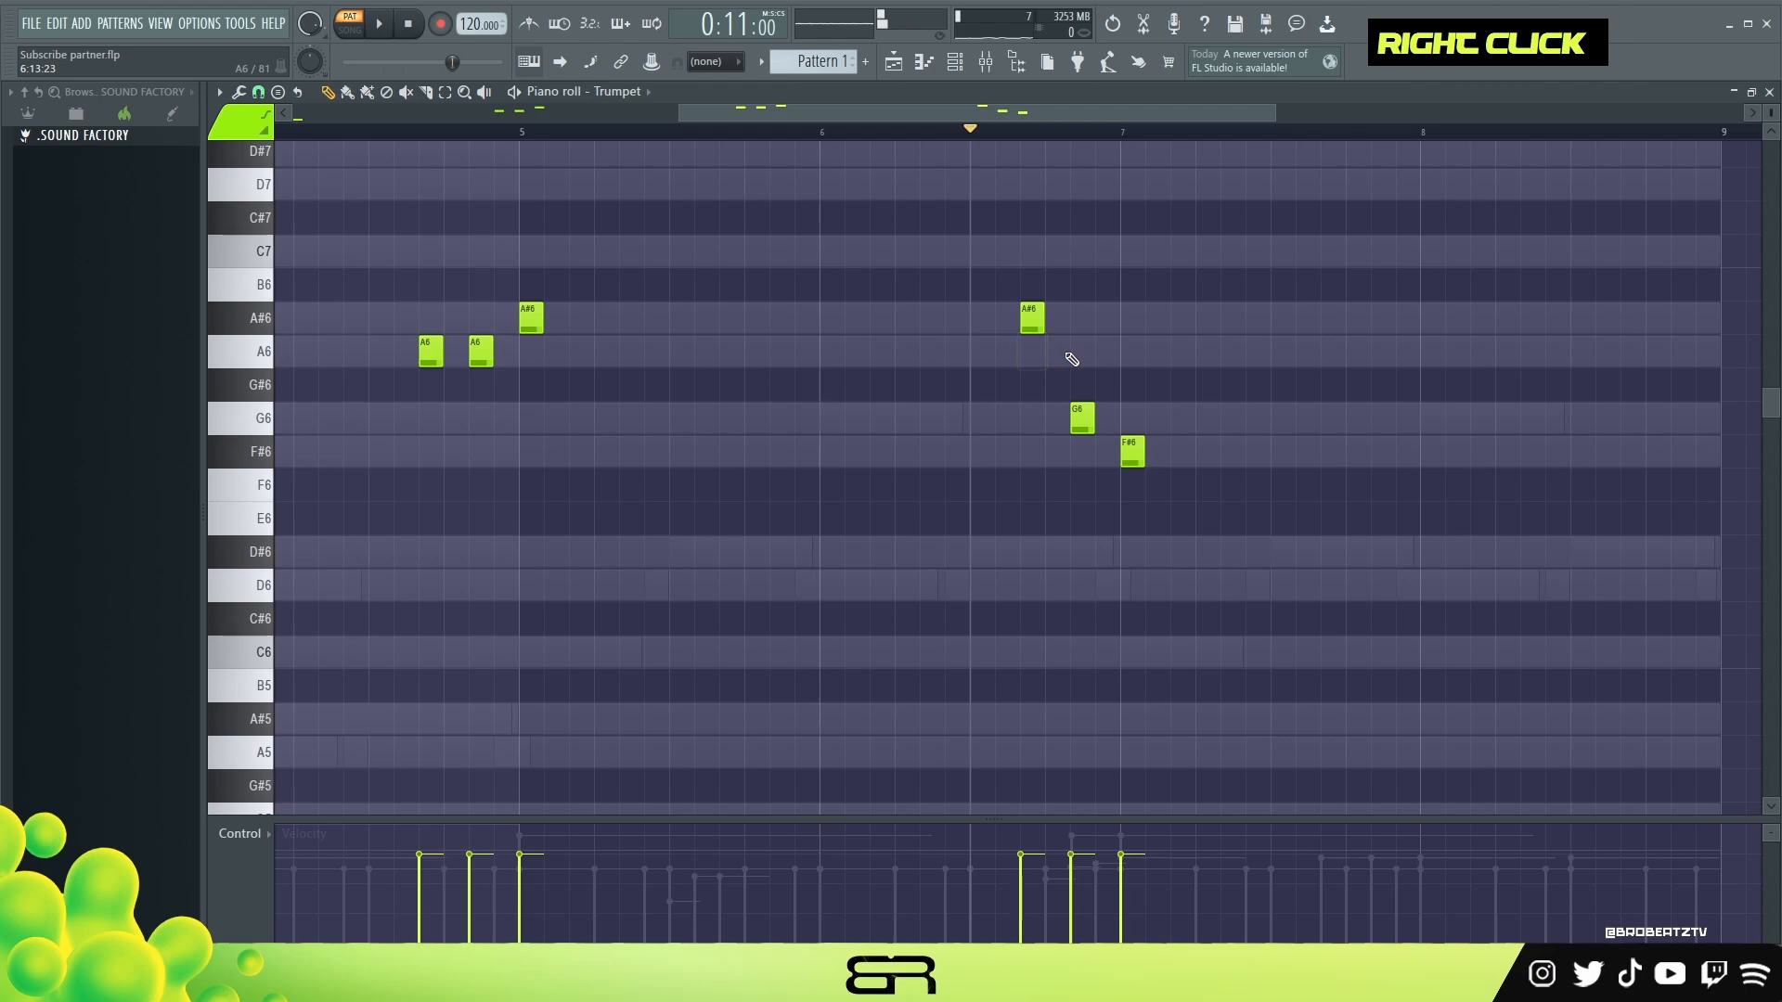
{"action": "key", "text": "space"}
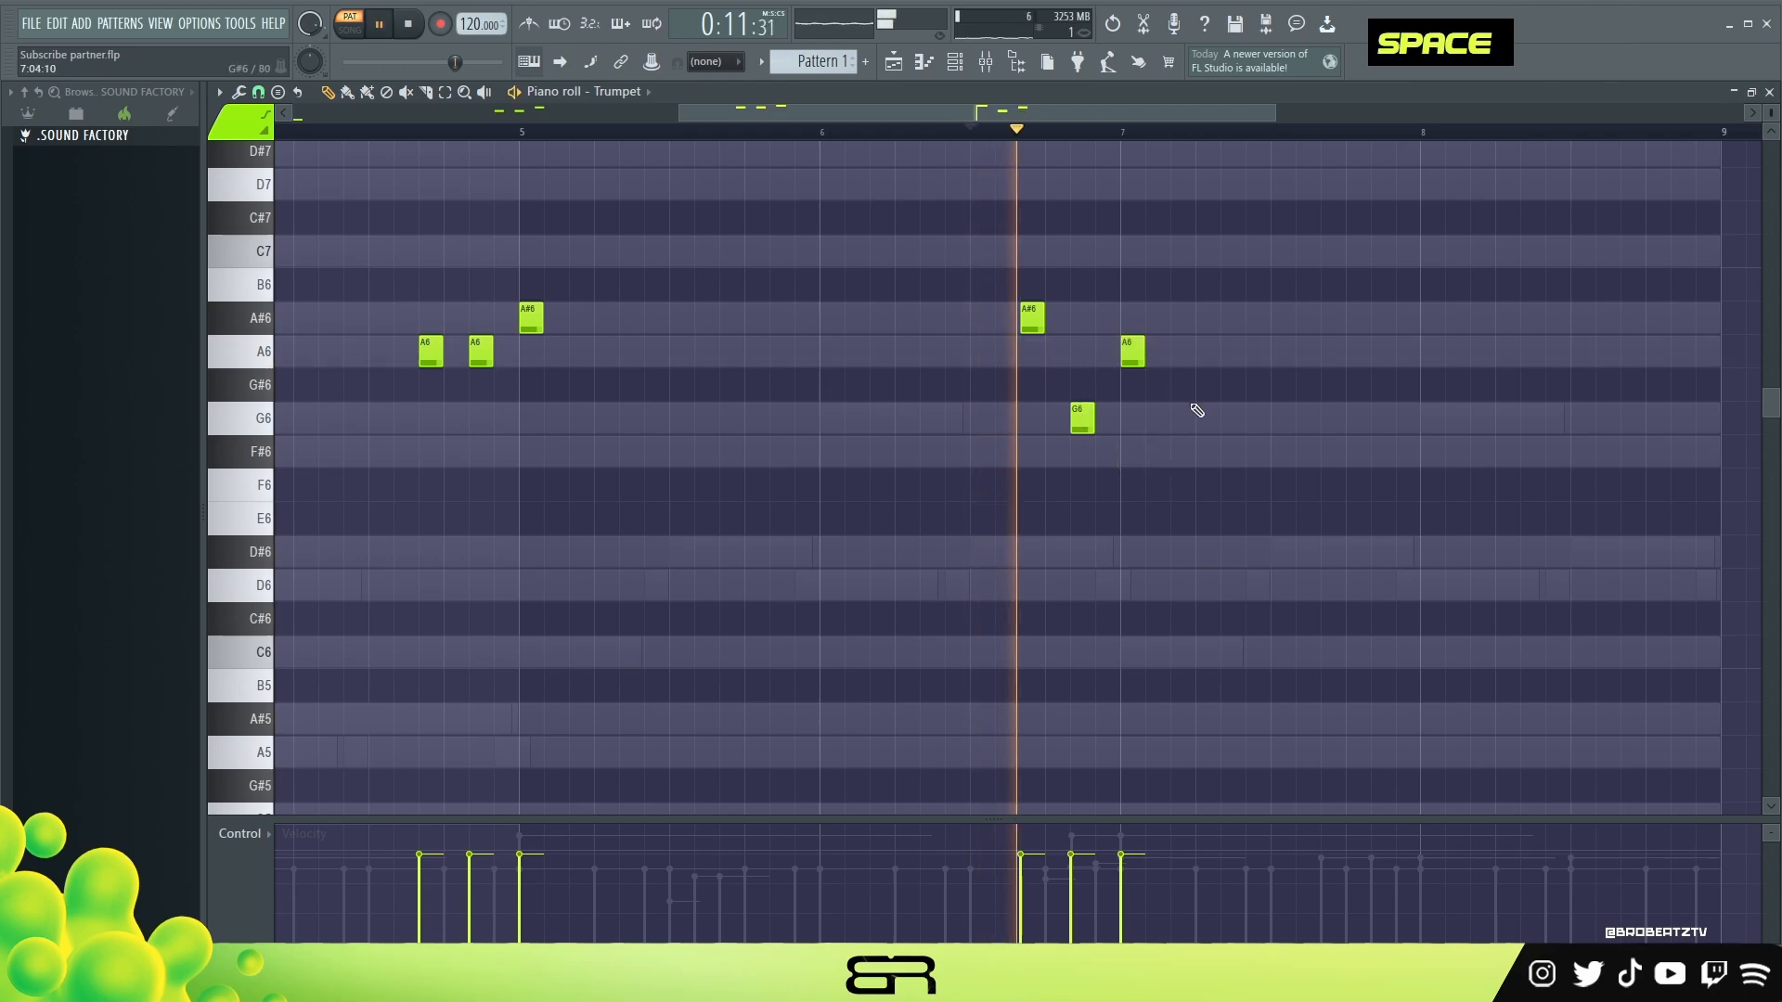
{"action": "key", "text": "space"}
Copy the two short A6 notes to the end of bar 8 and show the whole eight-bar Trumpet pattern.
{"action": "mouse_move", "coordinate": [505, 362]}
{"action": "left_mouse_down"}
{"action": "mouse_move", "coordinate": [426, 360]}
{"action": "mouse_move", "coordinate": [1636, 423]}
{"action": "left_mouse_up"}
{"action": "right_click", "coordinate": [1580, 417]}
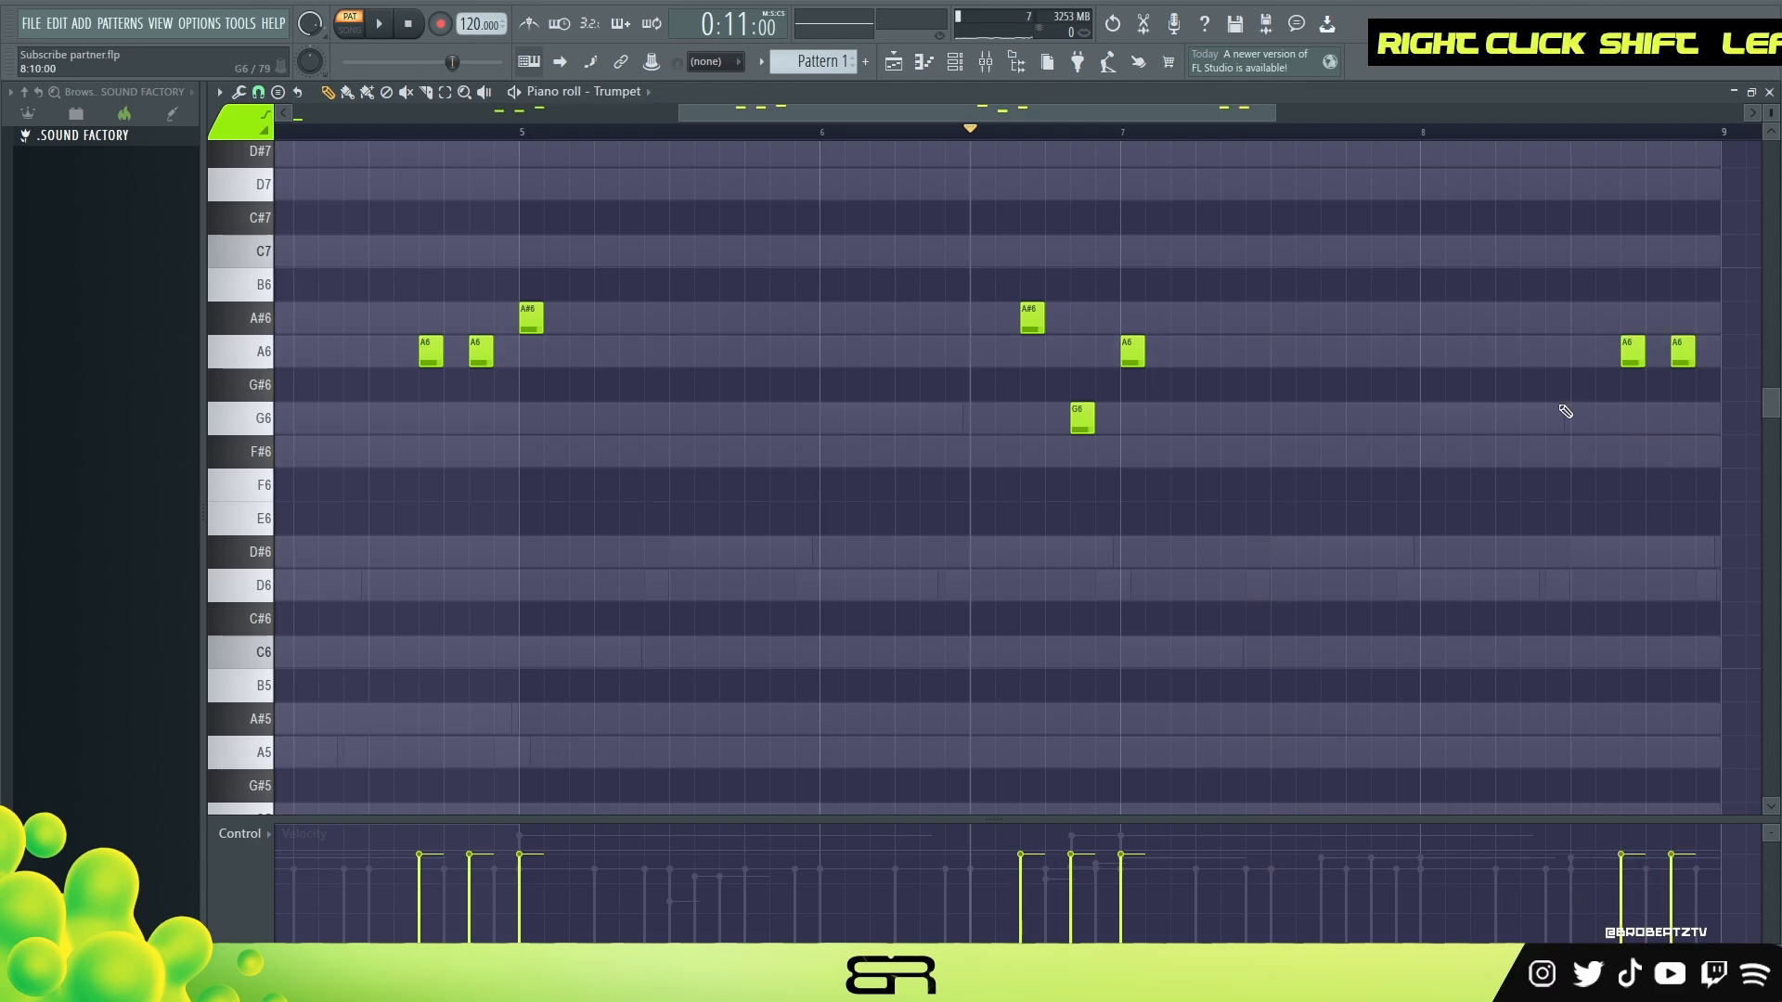
{"action": "right_click", "coordinate": [1518, 350], "text": "ctrl"}
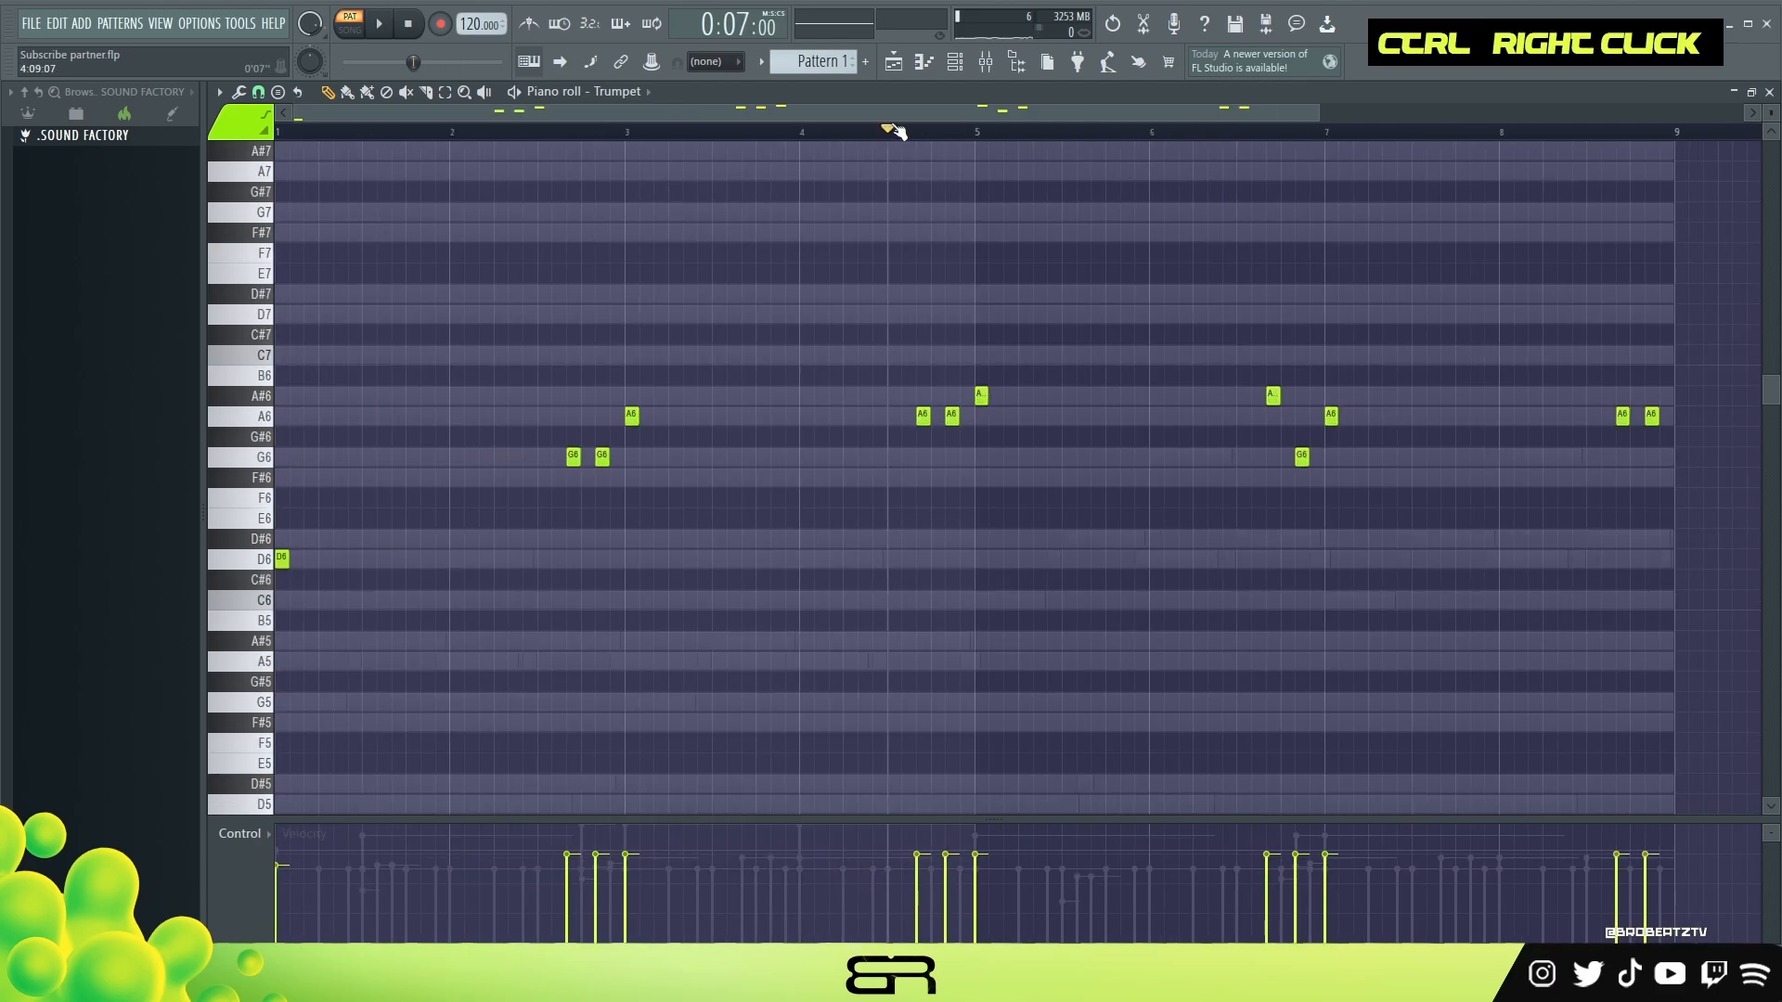
Play back the Trumpet melody from the middle of bar 4 and fine-tune the velocity of all its notes.
{"action": "key", "text": "space"}
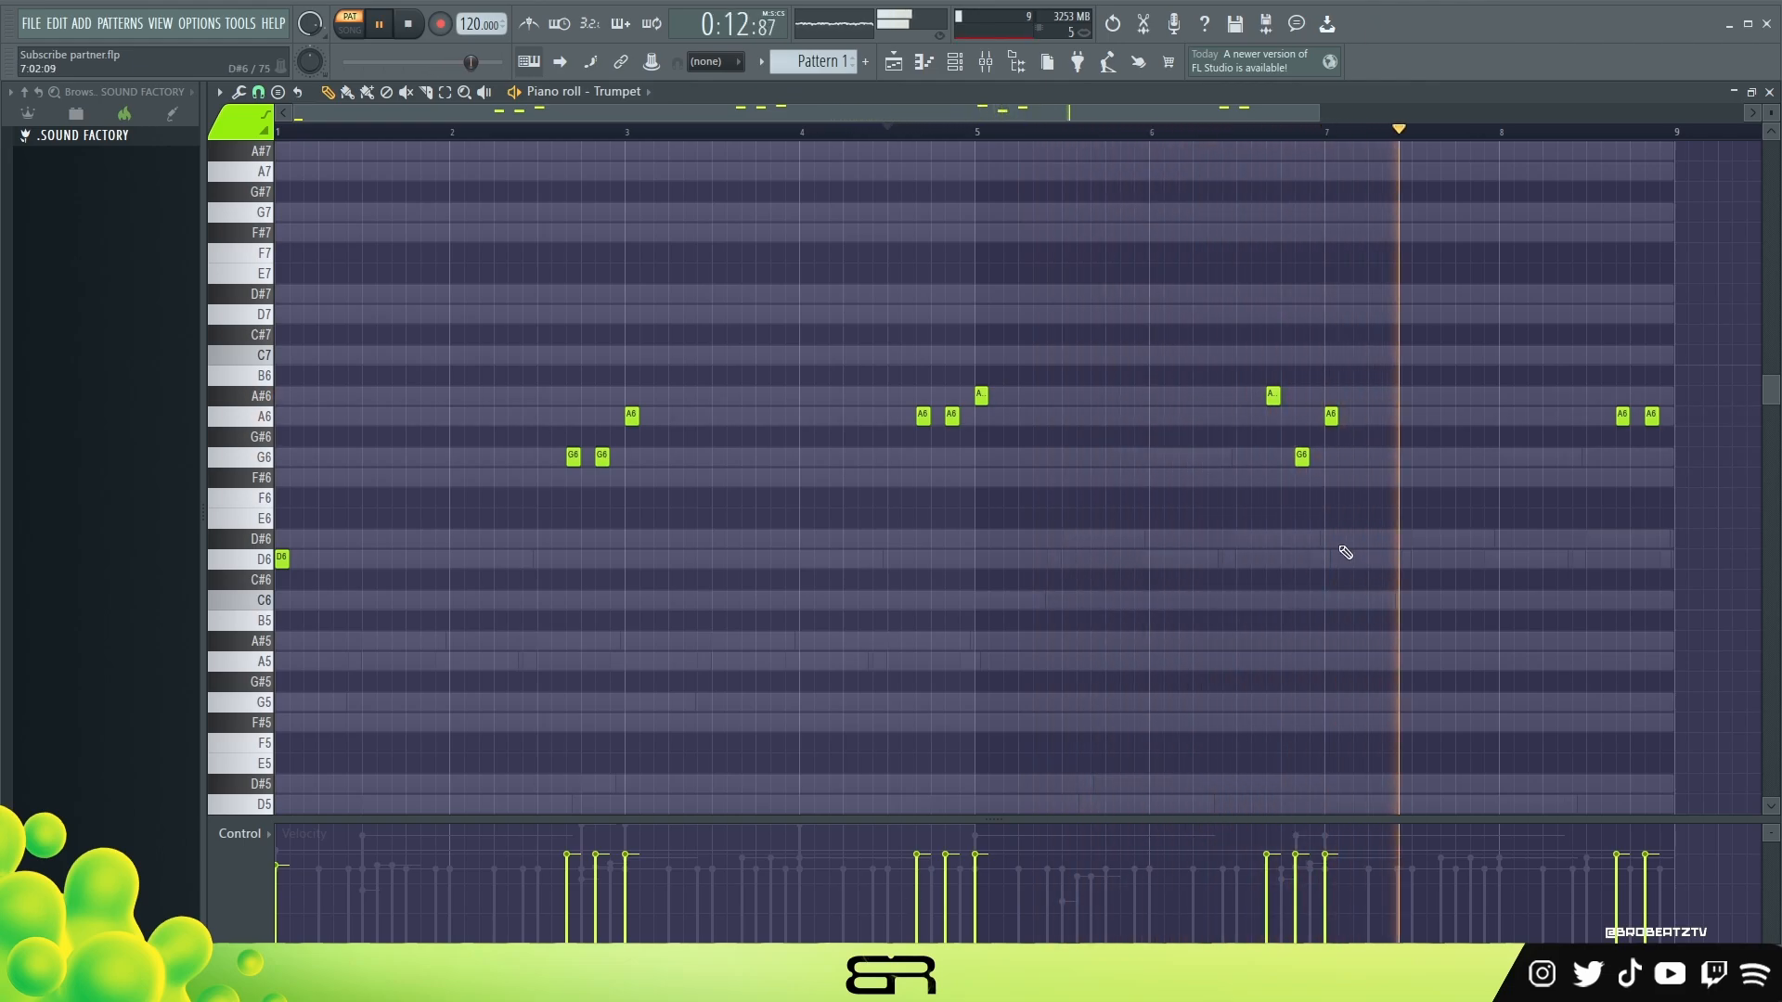
{"action": "scroll", "coordinate": [1345, 552], "scroll_direction": "down", "scroll_amount": 5}
{"action": "right_click", "coordinate": [1173, 302]}
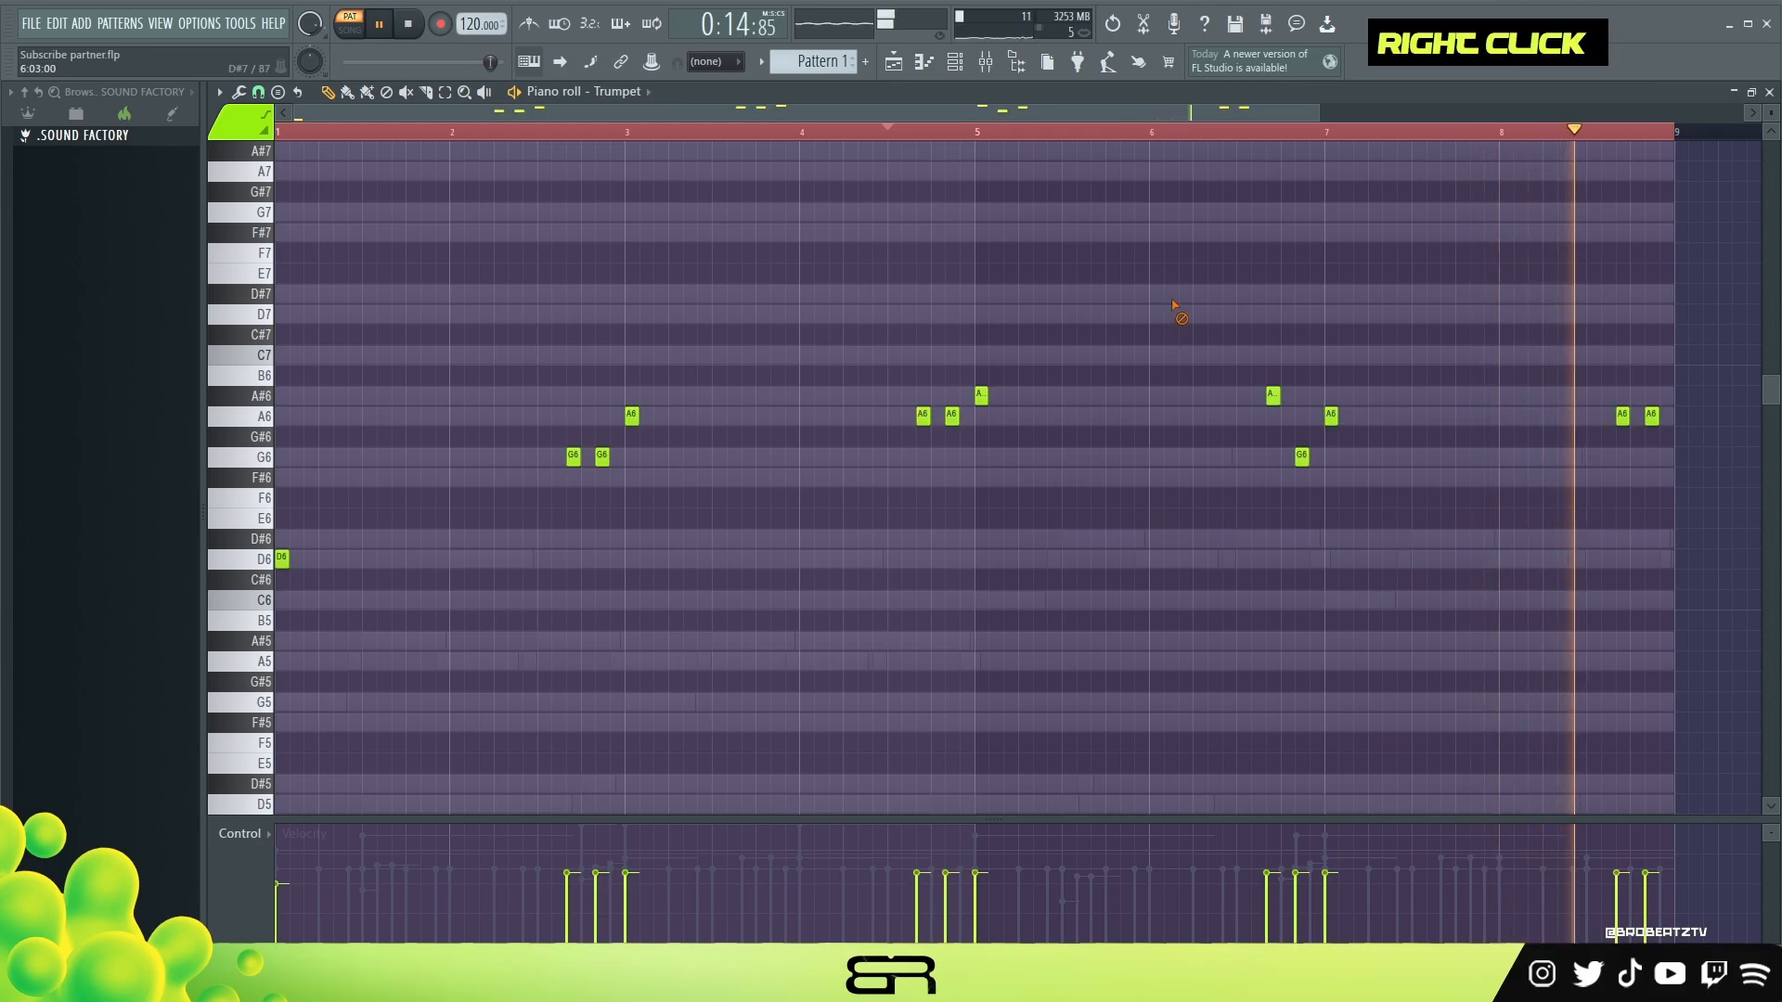
{"action": "scroll", "coordinate": [1180, 306], "scroll_direction": "up", "scroll_amount": 2}
{"action": "right_click", "coordinate": [1110, 239]}
{"action": "key", "text": "space"}
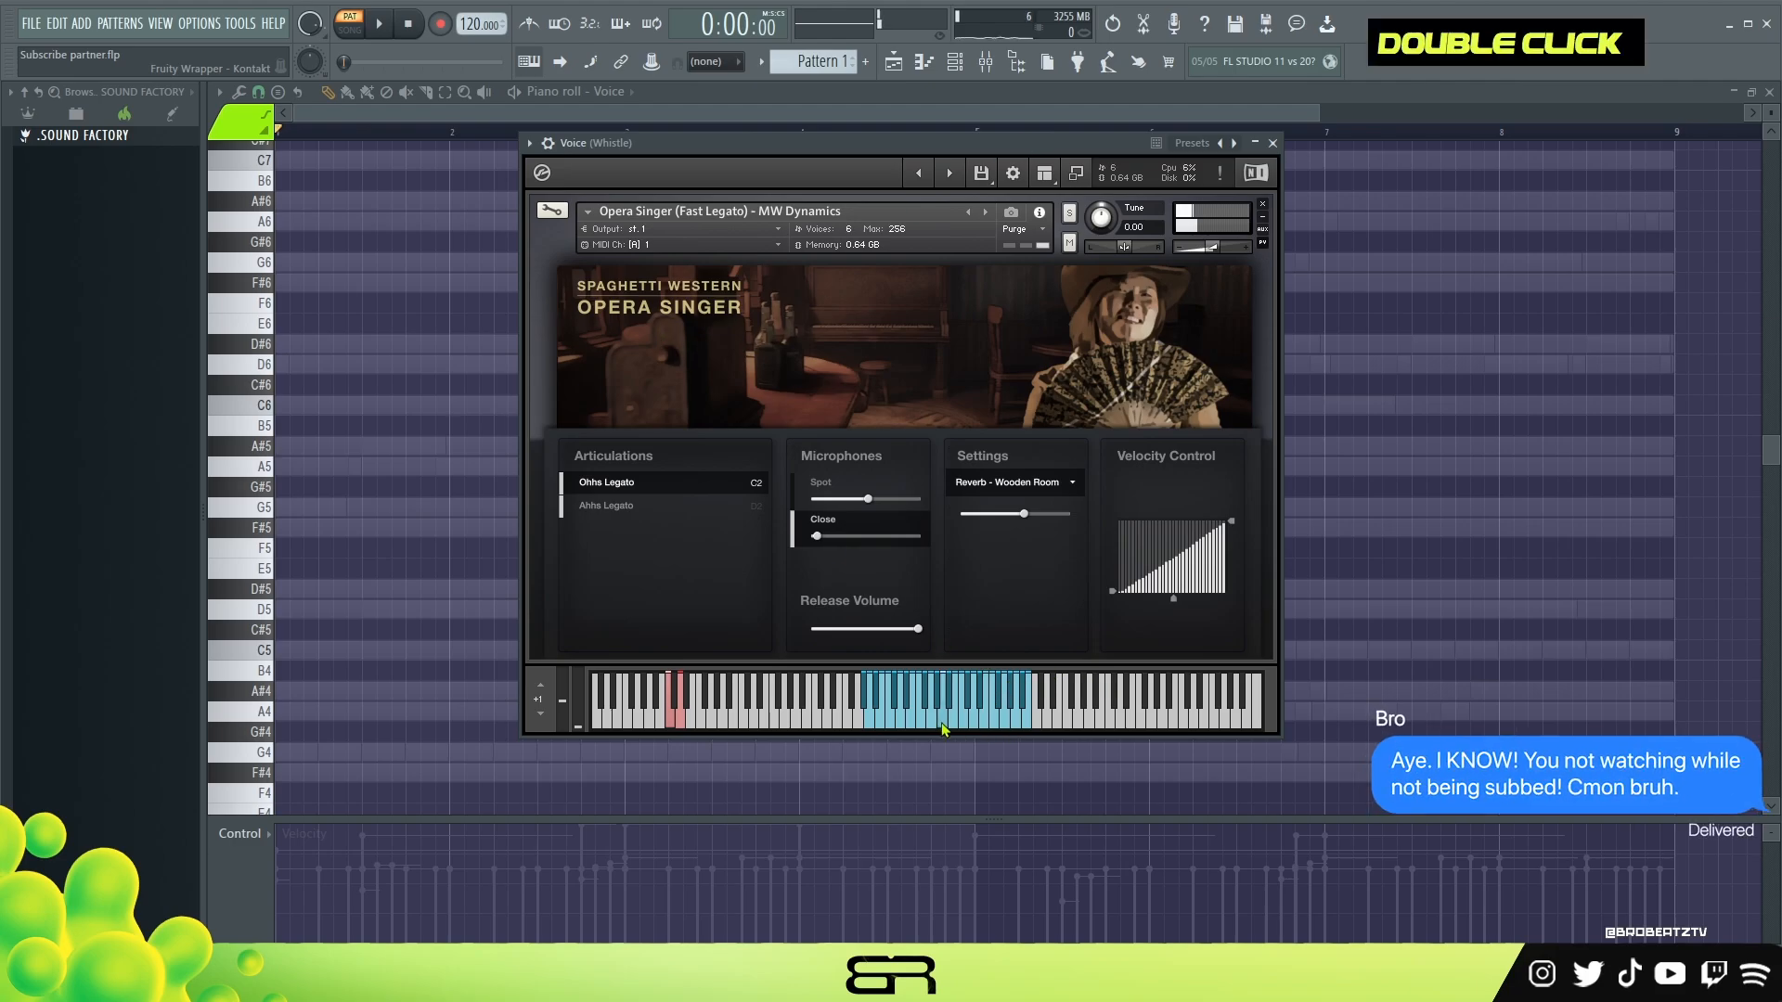
Close the Voice instrument, add a D6 of length 1:04:10 at 1:05:00 in its piano roll, and play it back.
{"action": "left_click", "coordinate": [1272, 143]}
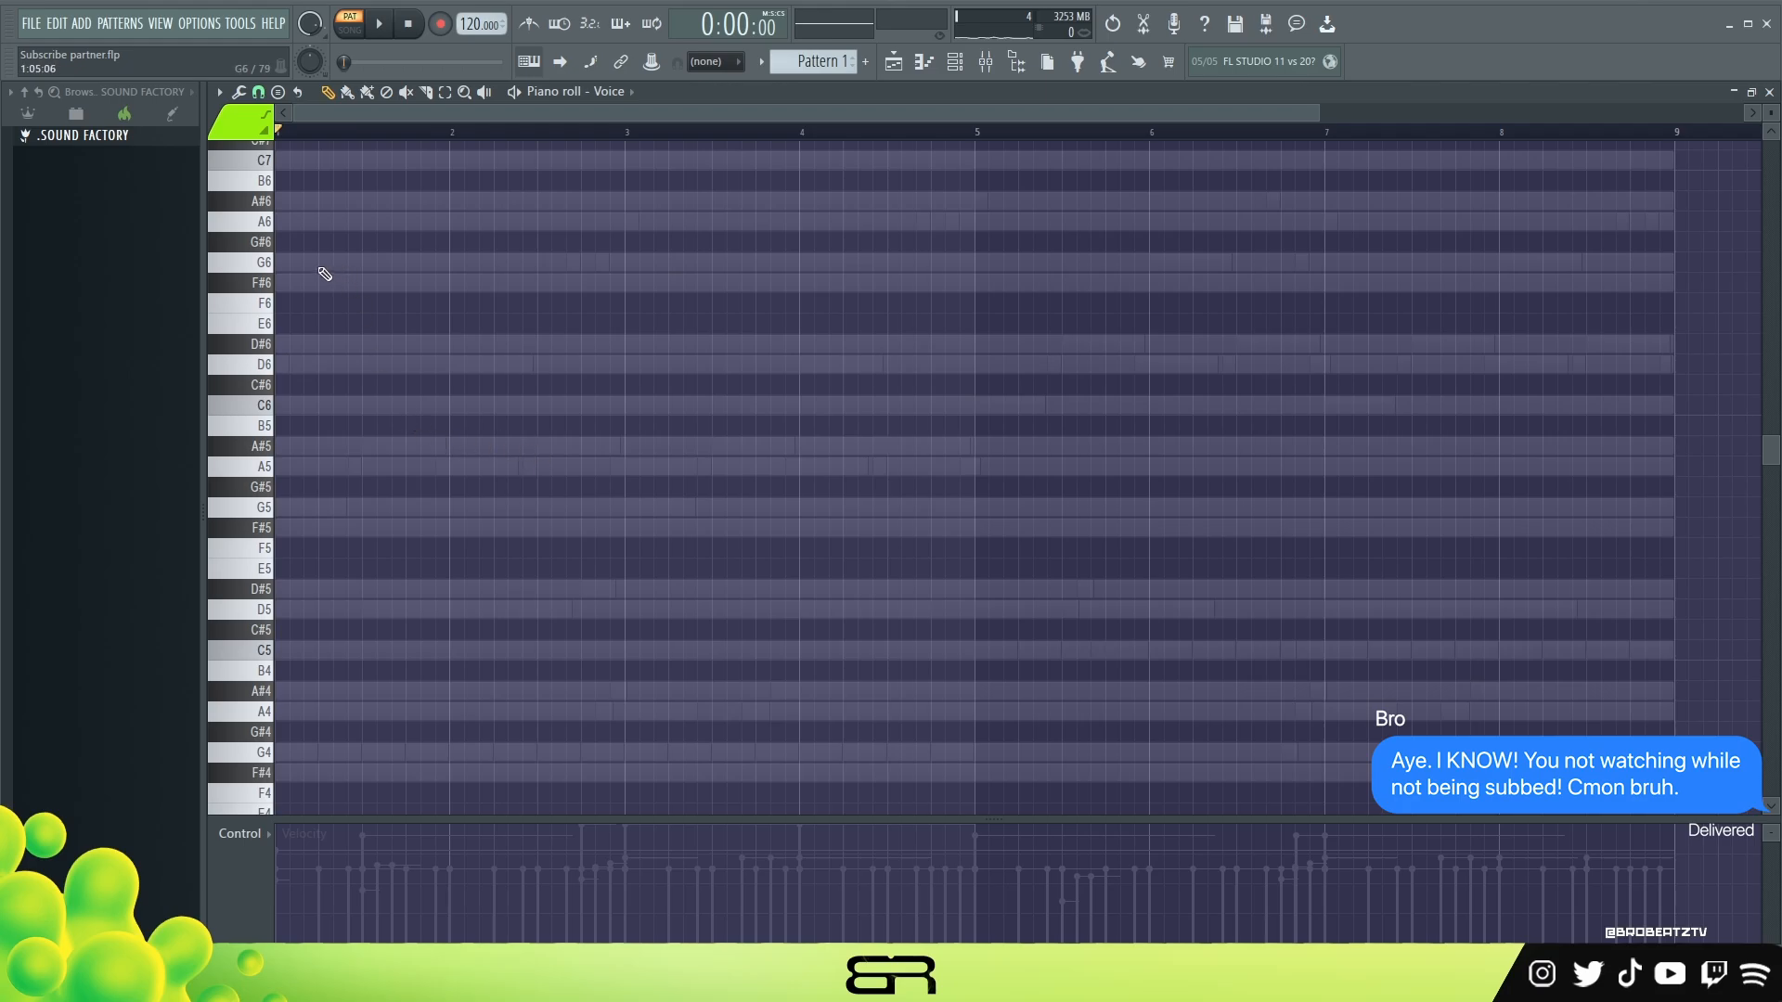
{"action": "left_click_drag", "start_coordinate": [369, 609], "coordinate": [333, 620]}
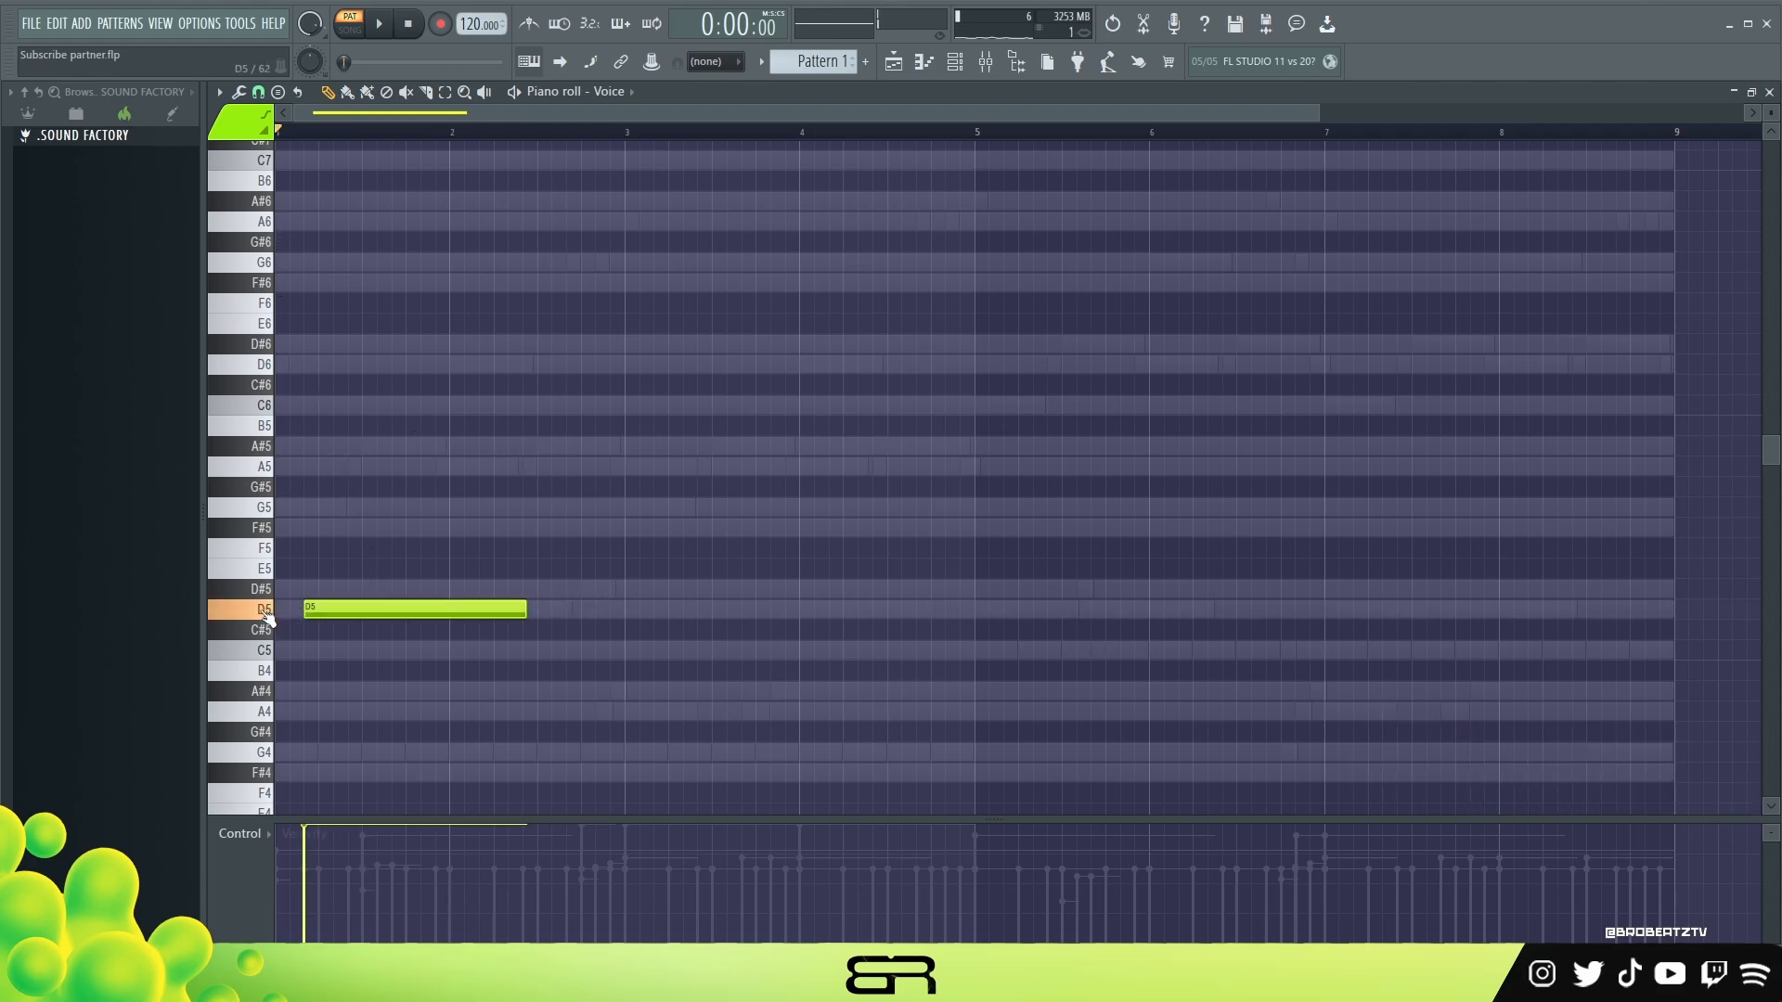
{"action": "right_click", "coordinate": [368, 612]}
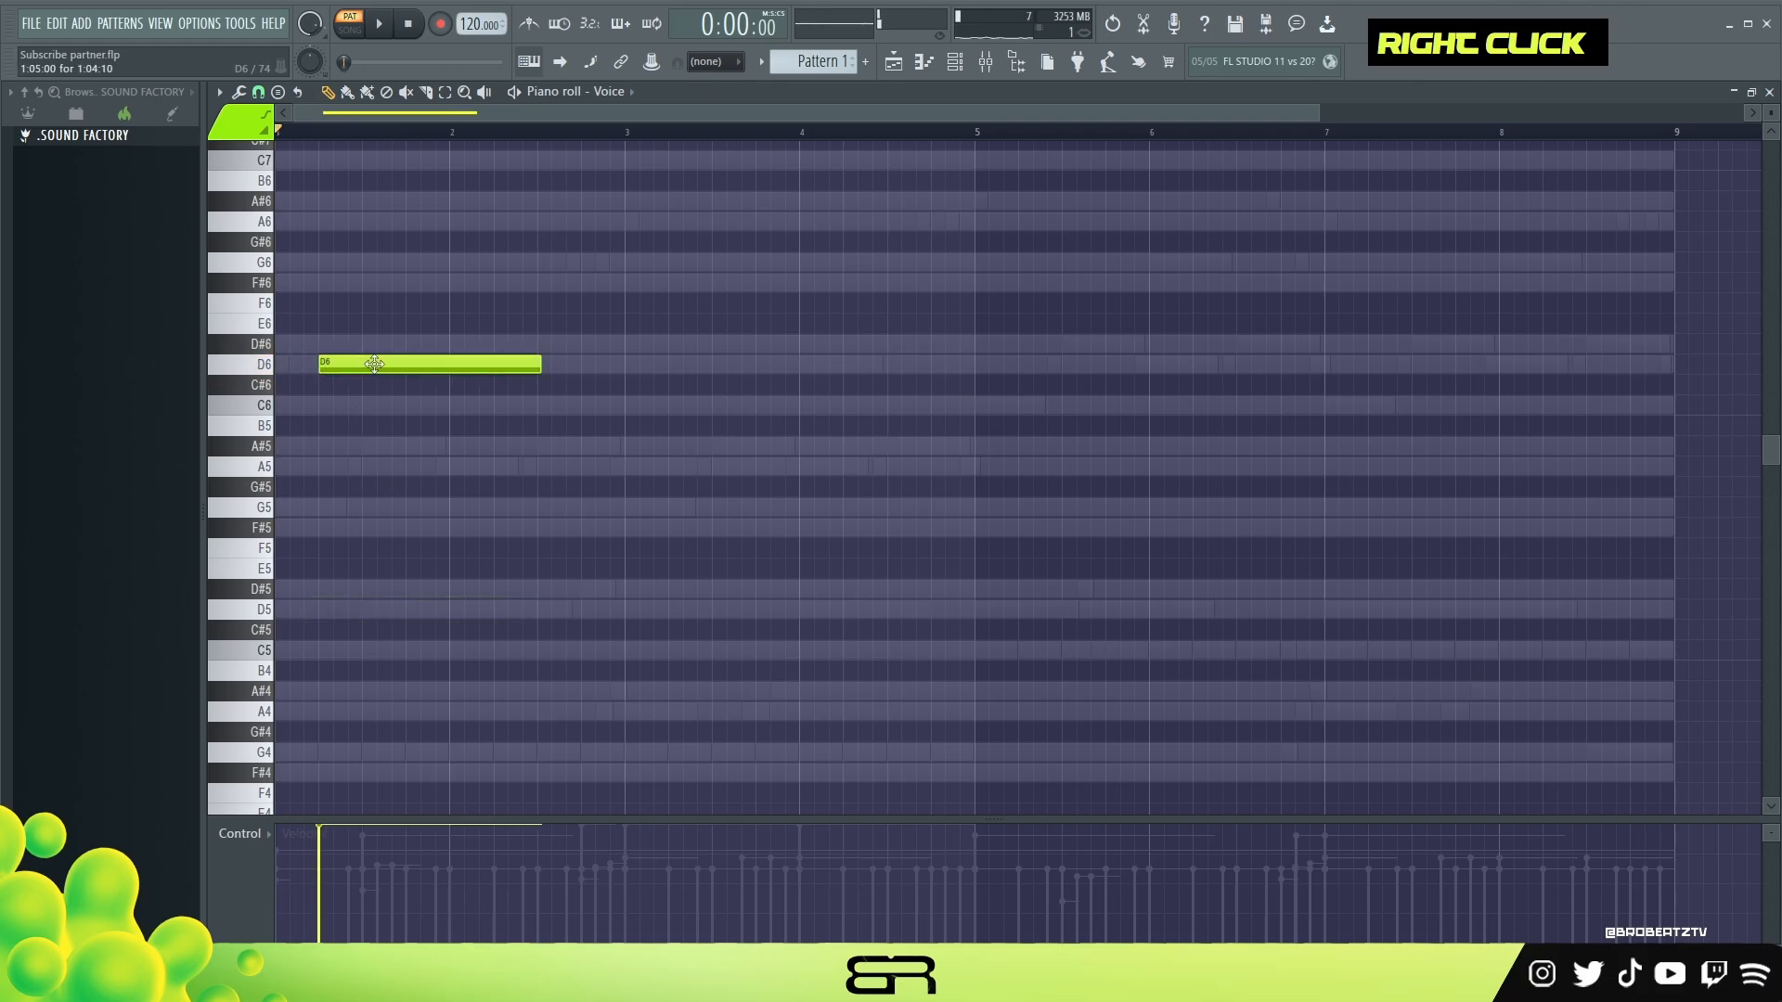
{"action": "key", "text": "space"}
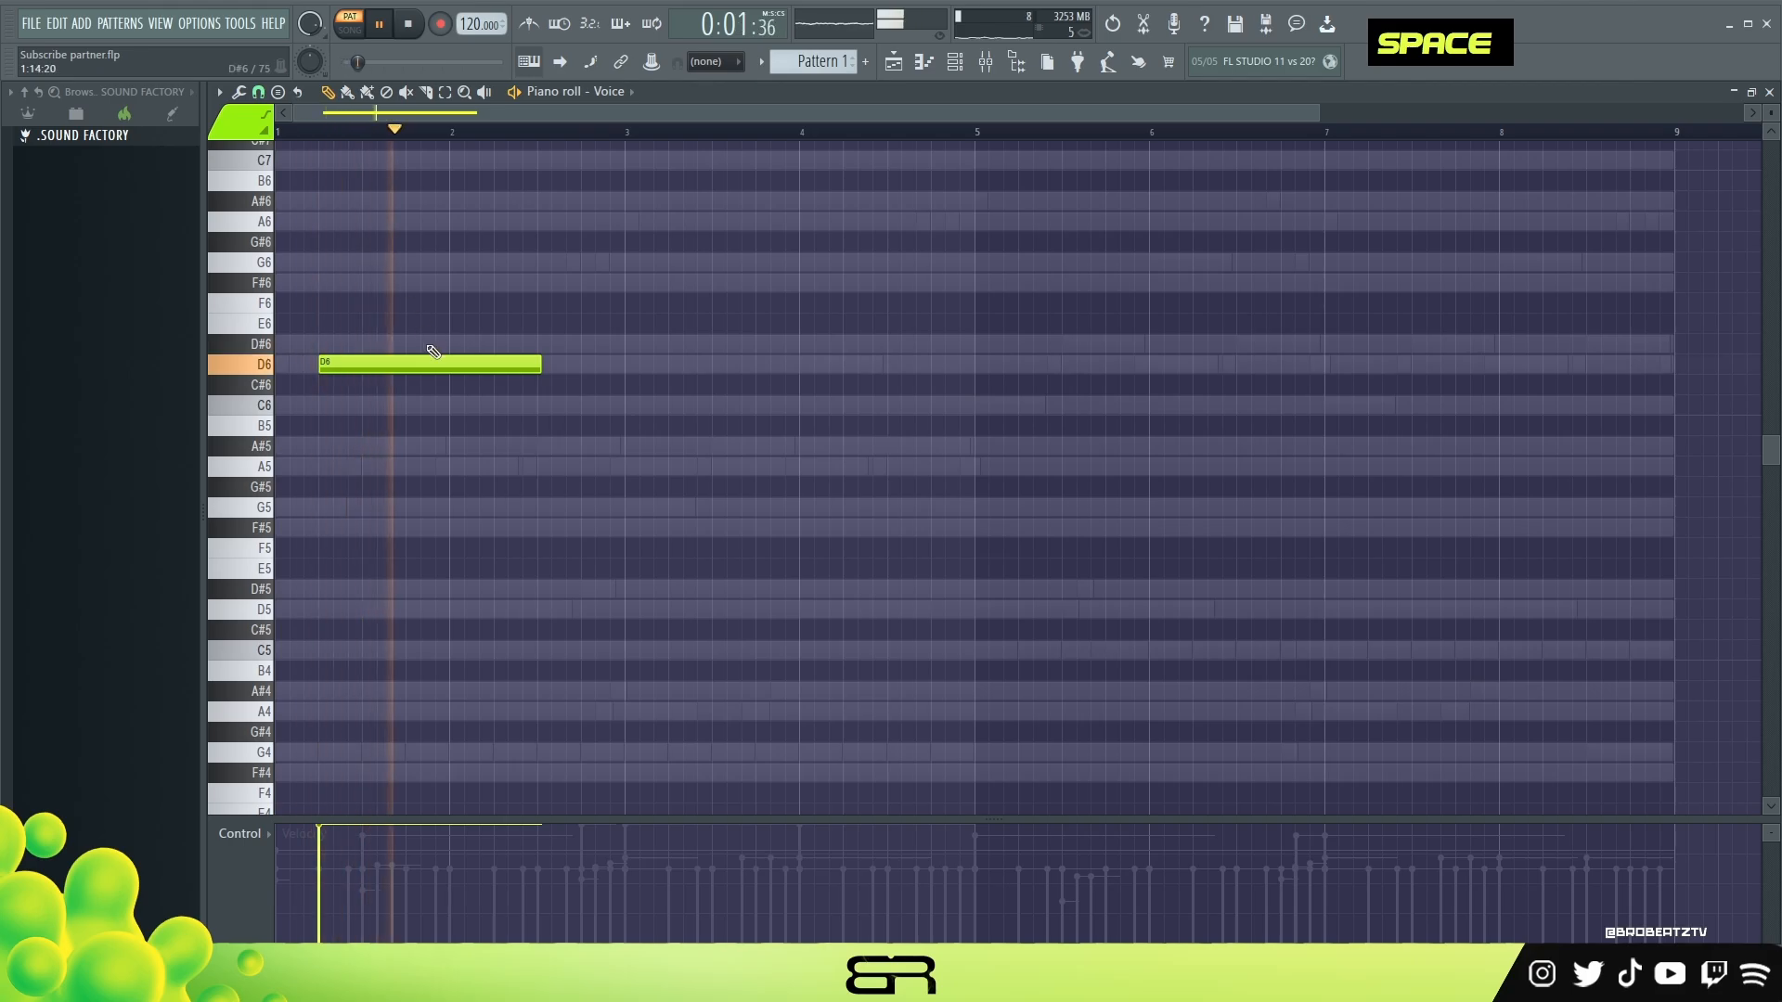
{"action": "key", "text": "space"}
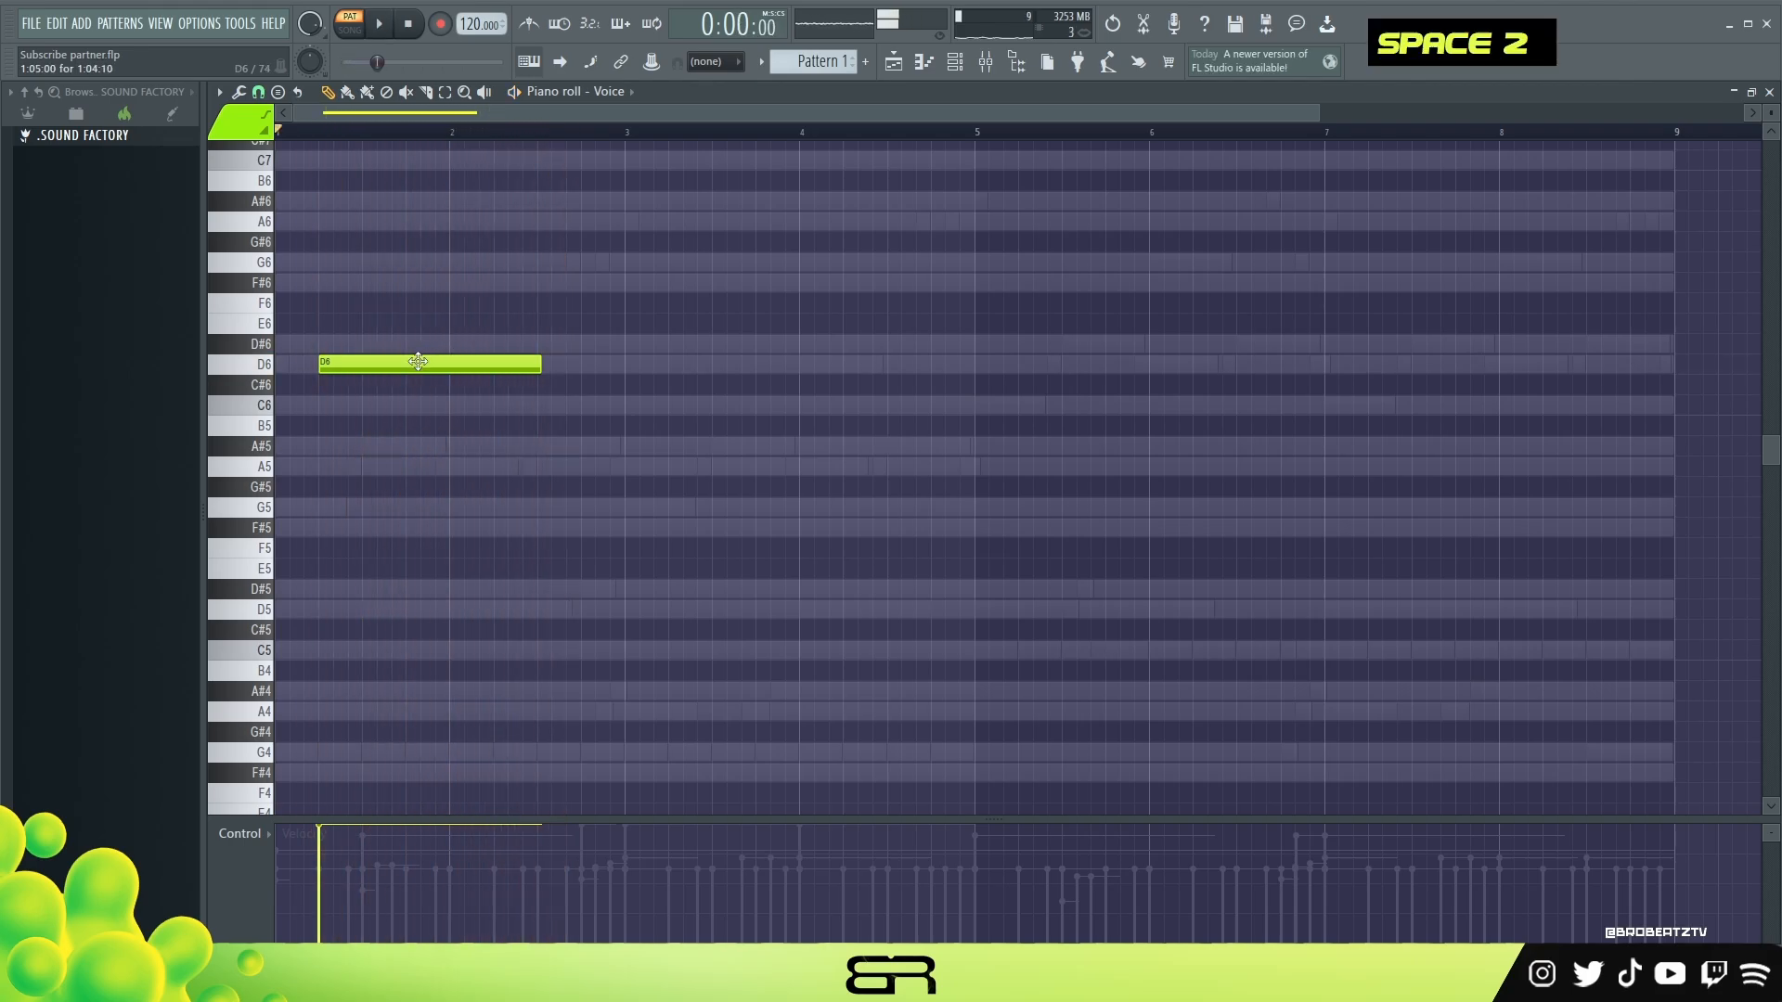
Move the Voice's D6 to start at 1:09:00 and play back its new timing.
{"action": "key", "text": "space"}
{"action": "key", "text": "space"}
{"action": "left_click_drag", "start_coordinate": [366, 364], "coordinate": [412, 356]}
{"action": "key", "text": "space"}
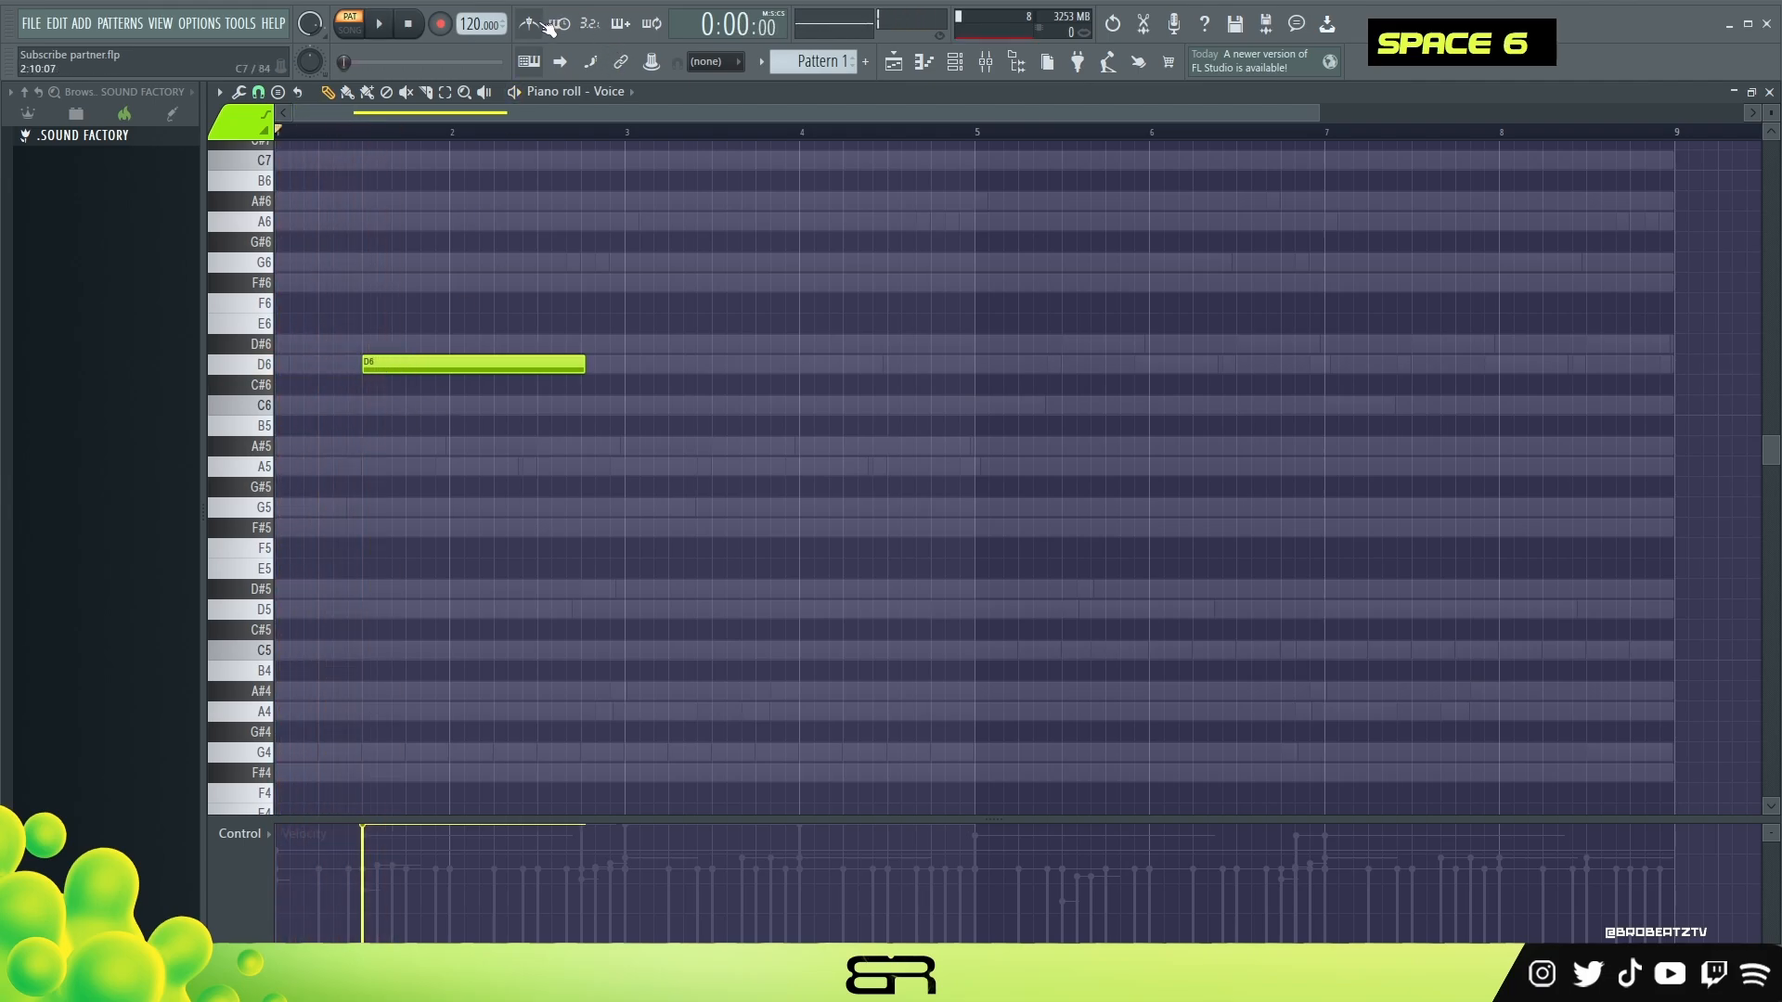
{"action": "key", "text": "space"}
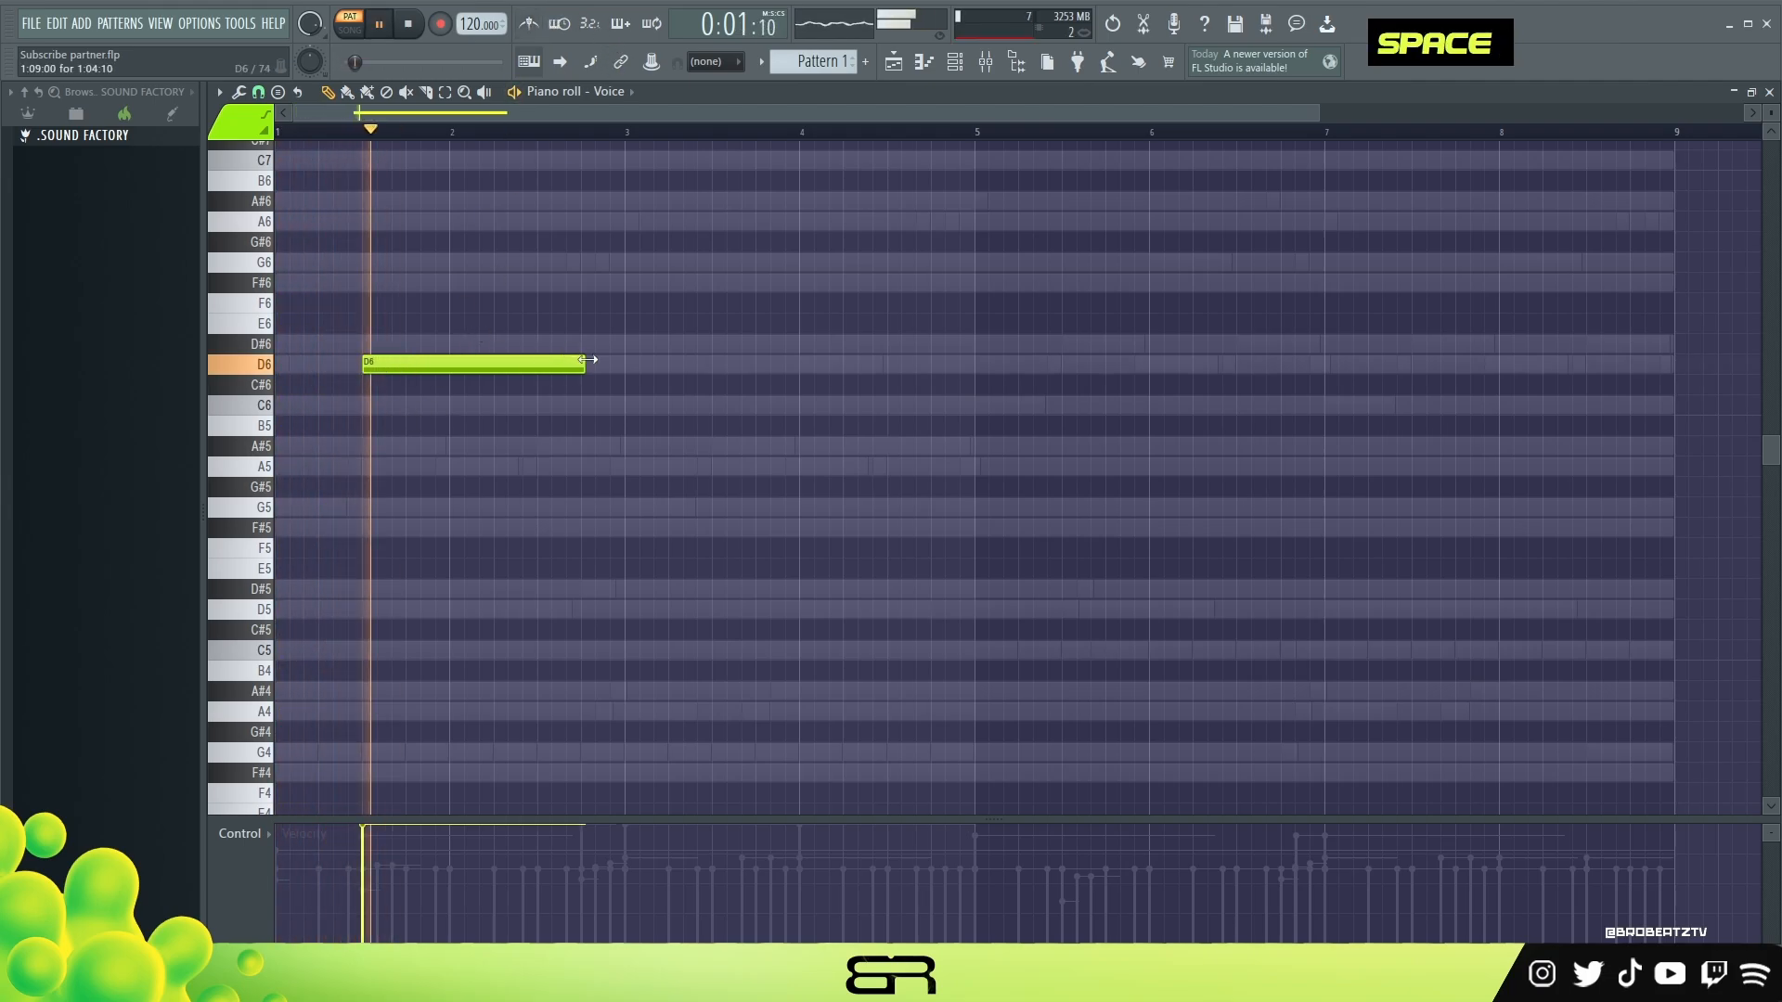
Lengthen the Voice's D6 to end just before bar 3 and play back the result.
{"action": "scroll", "coordinate": [664, 402], "scroll_direction": "up", "scroll_amount": 3}
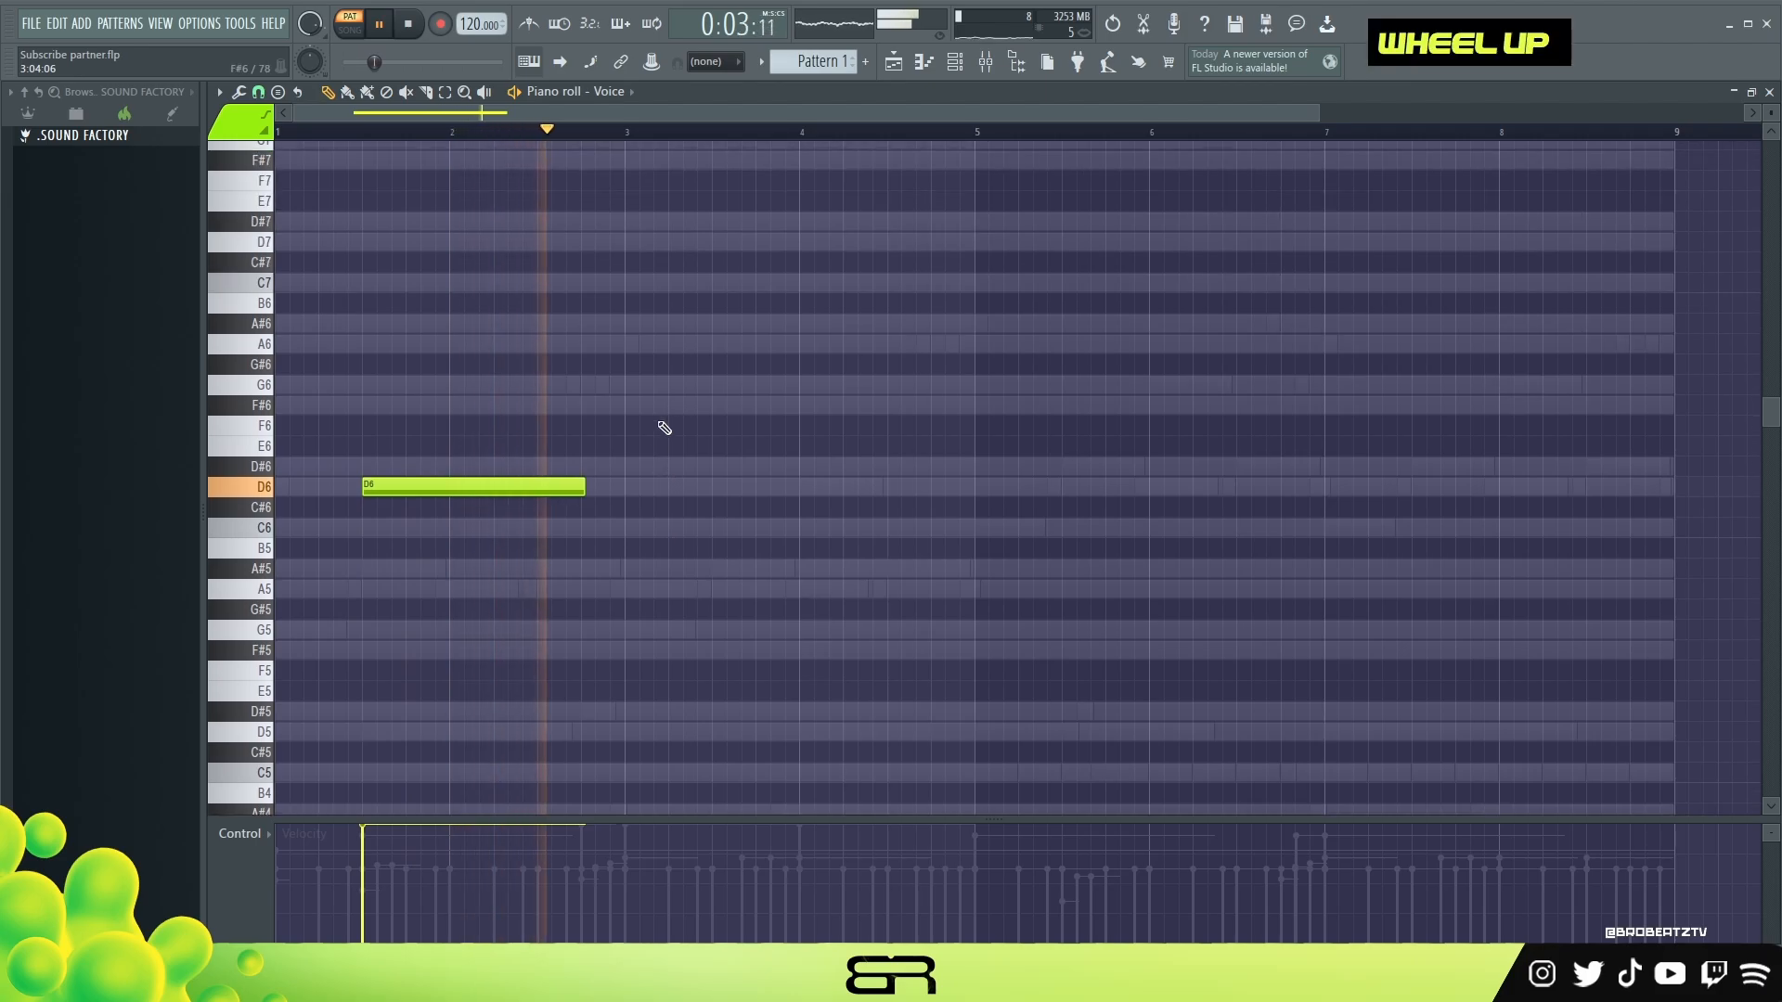
{"action": "left_click_drag", "start_coordinate": [584, 486], "coordinate": [607, 507]}
{"action": "key", "text": "space"}
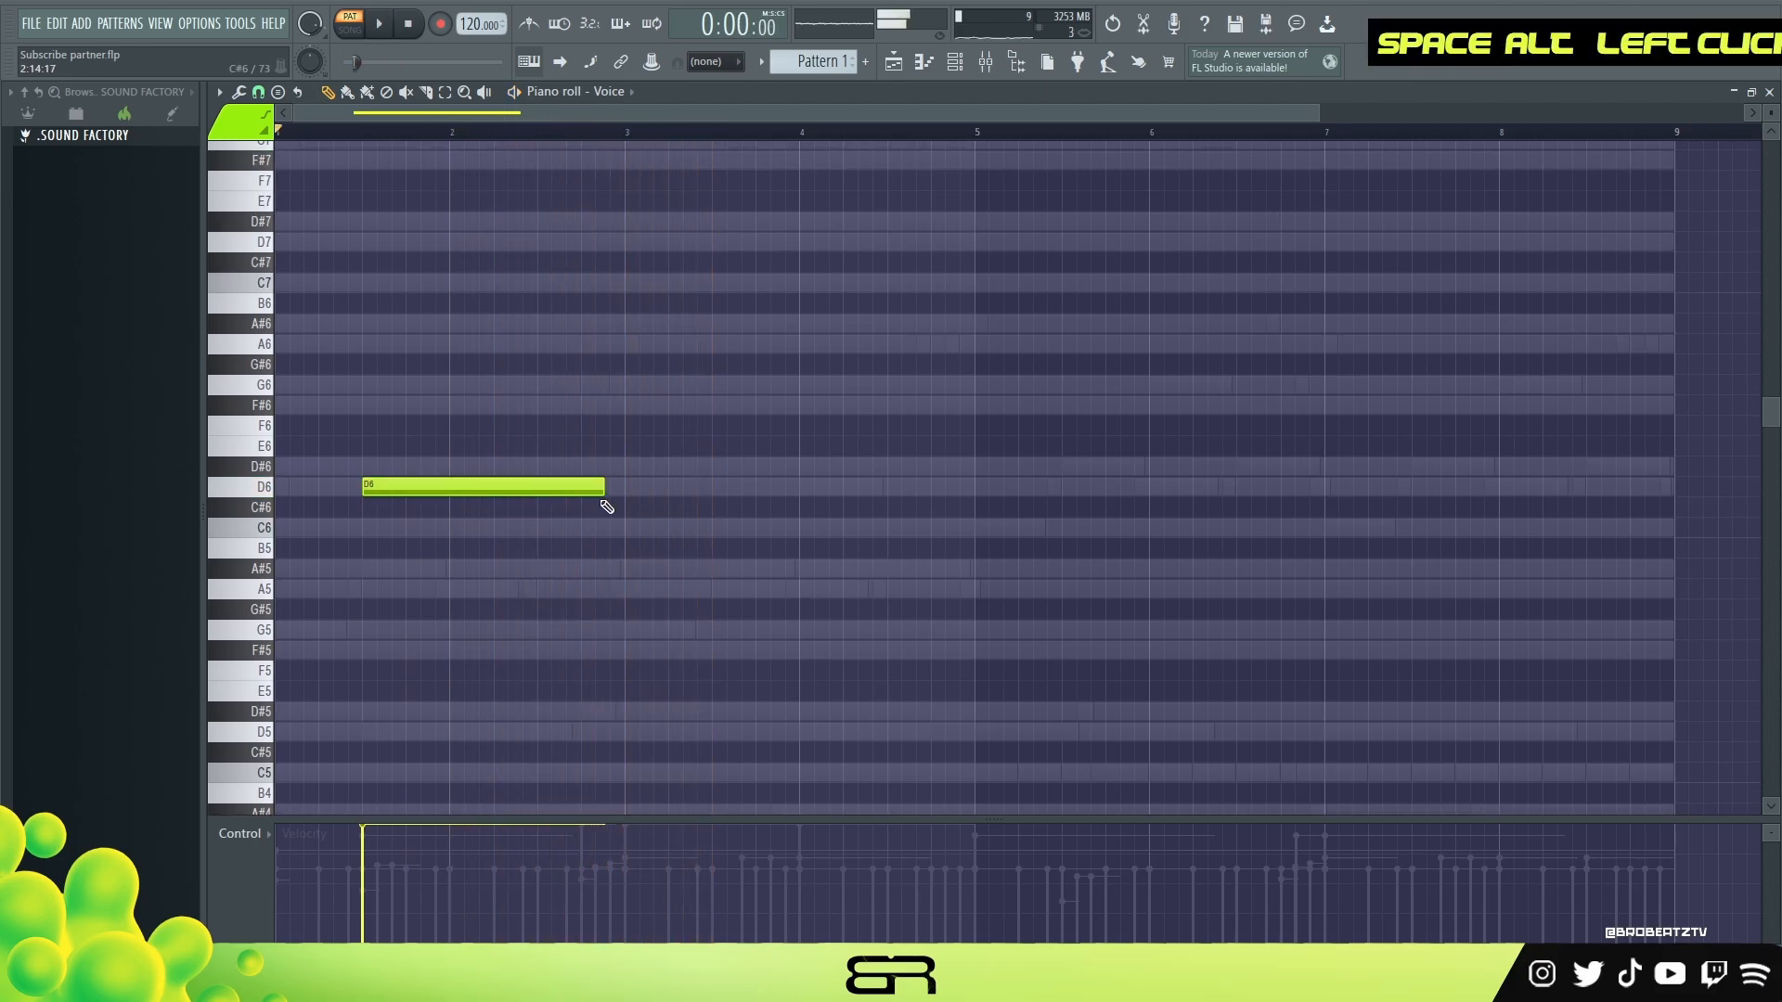
{"action": "key", "text": "space"}
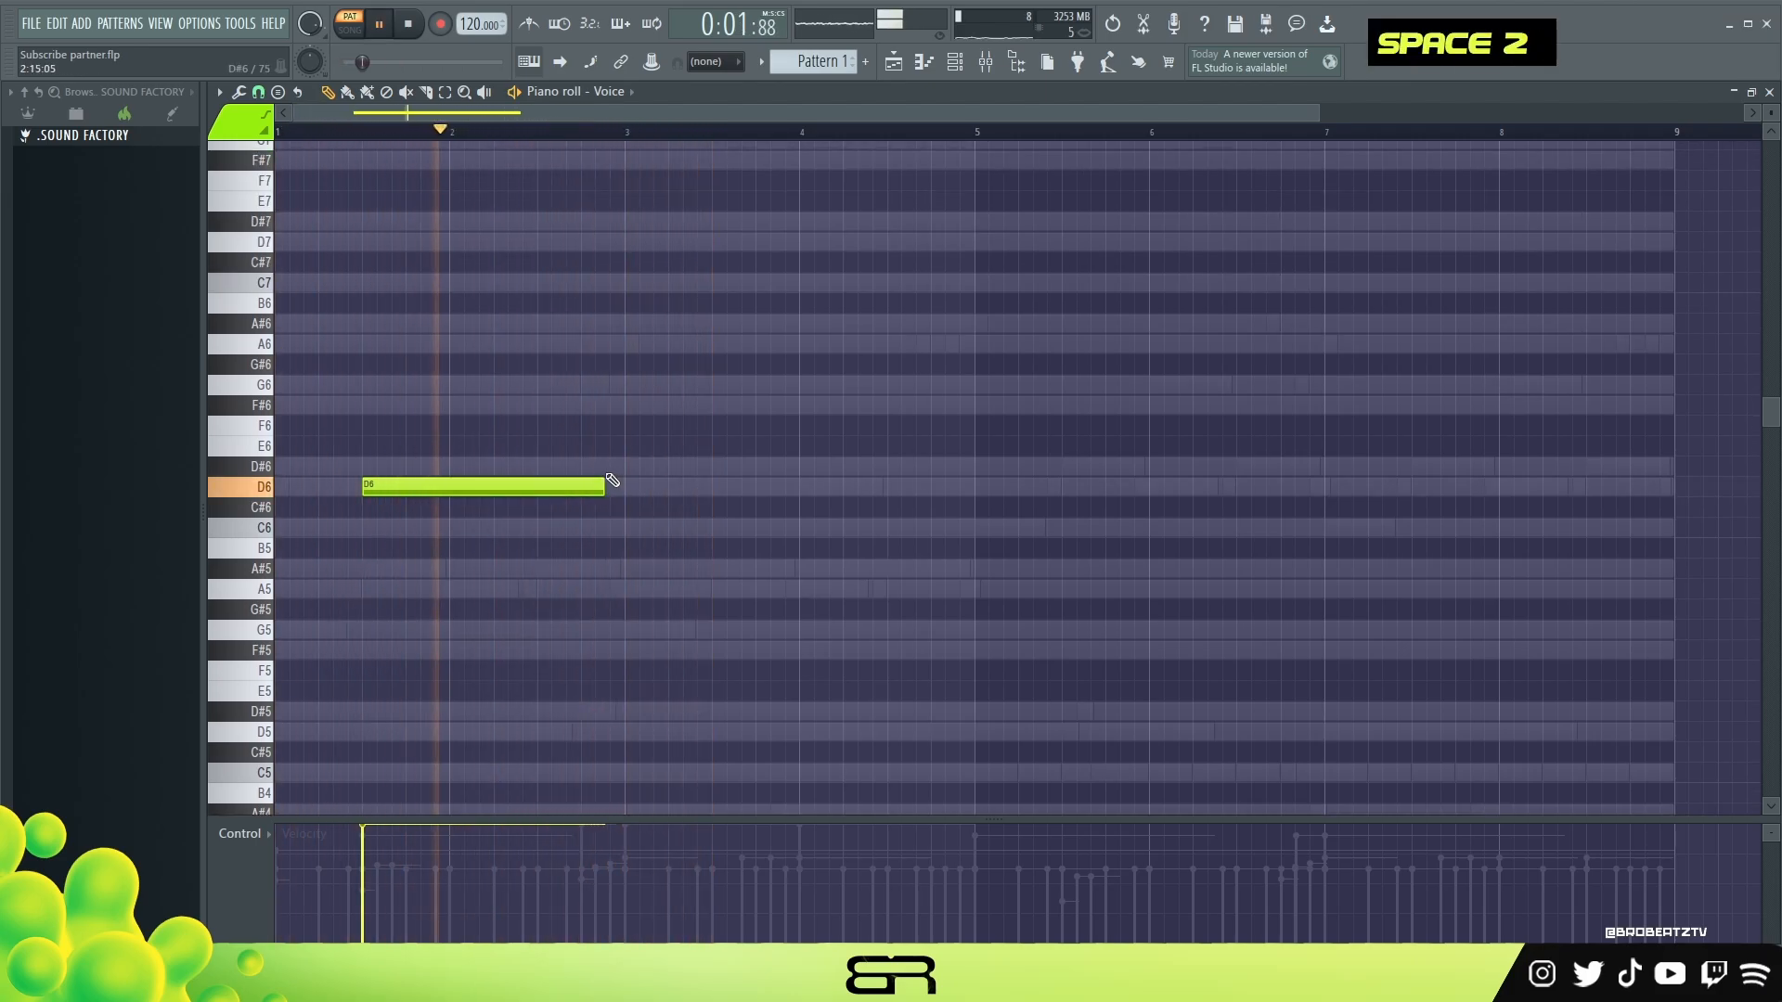
{"action": "scroll", "coordinate": [579, 484], "scroll_direction": "up", "scroll_amount": 1}
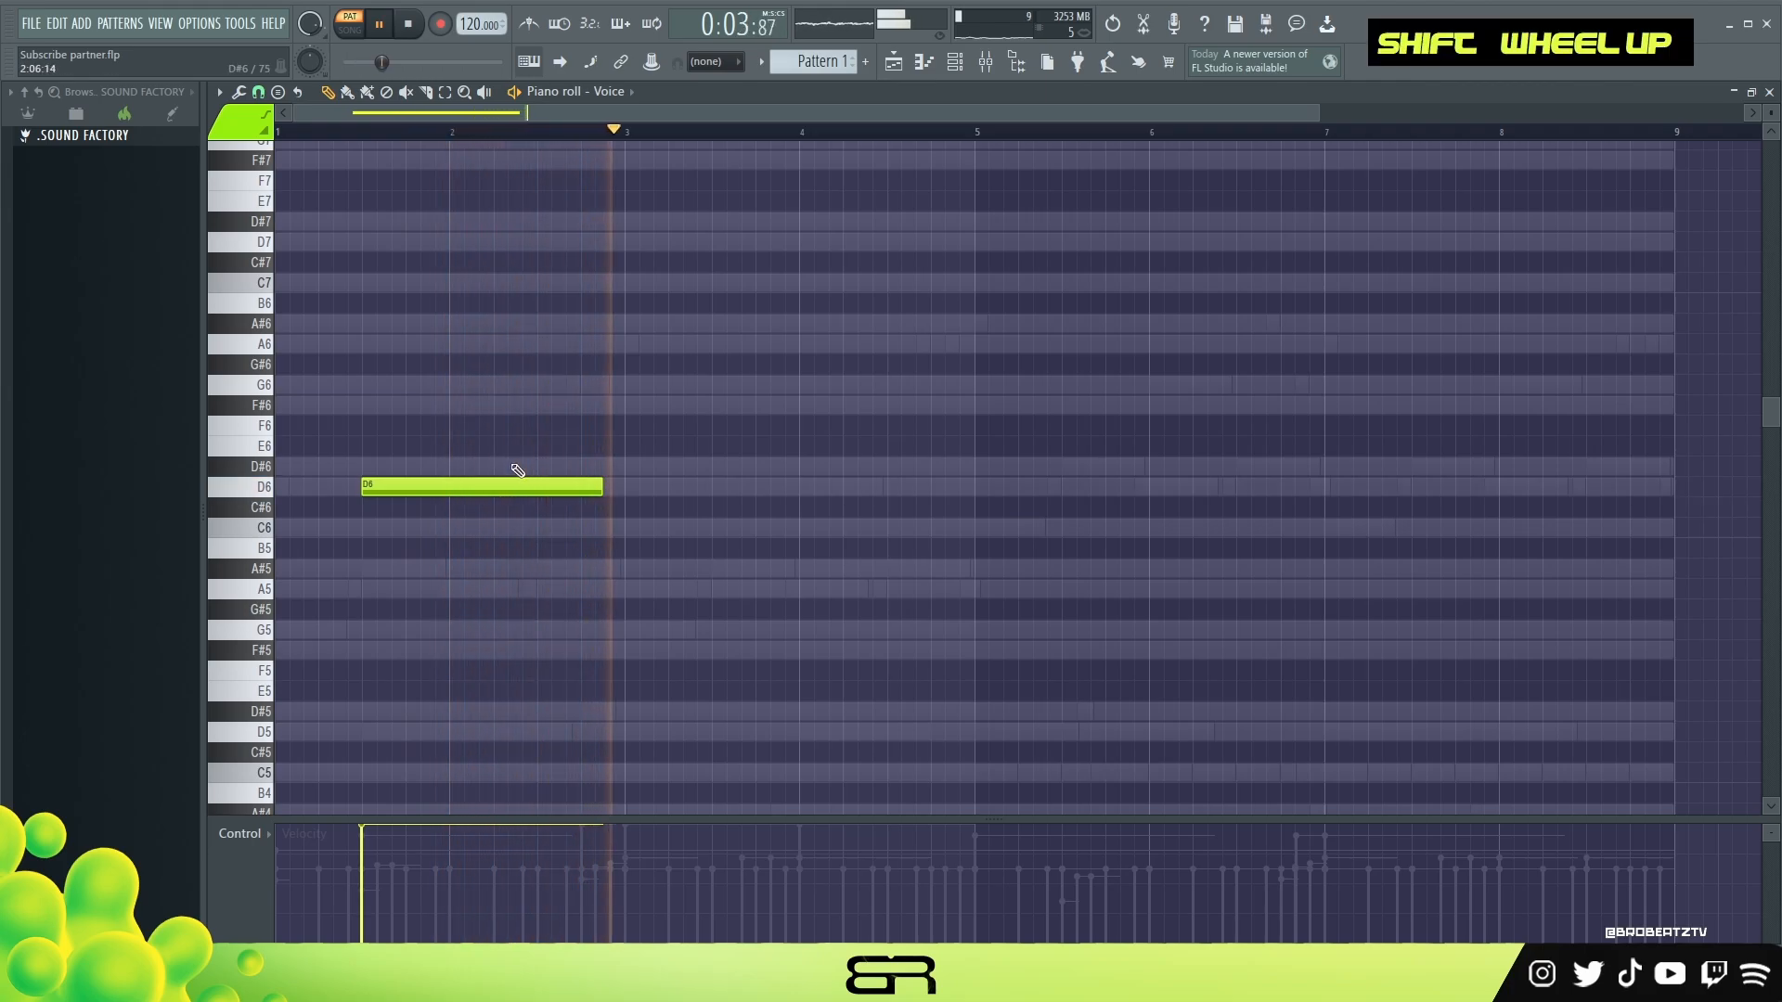
{"action": "left_click_drag", "start_coordinate": [607, 489], "coordinate": [611, 489]}
{"action": "key", "text": "space"}
Duplicate the Voice's D6 to the middle of bar 5, raise the copy to G6 and play it back.
{"action": "left_click", "coordinate": [429, 489], "text": "ctrl"}
{"action": "left_click_drag", "start_coordinate": [430, 489], "coordinate": [1116, 513]}
{"action": "key", "text": "shift+Up"}
{"action": "key", "text": "shift+Up"}
{"action": "key", "text": "shift+Up"}
{"action": "key", "text": "shift+Up"}
{"action": "key", "text": "shift+Up"}
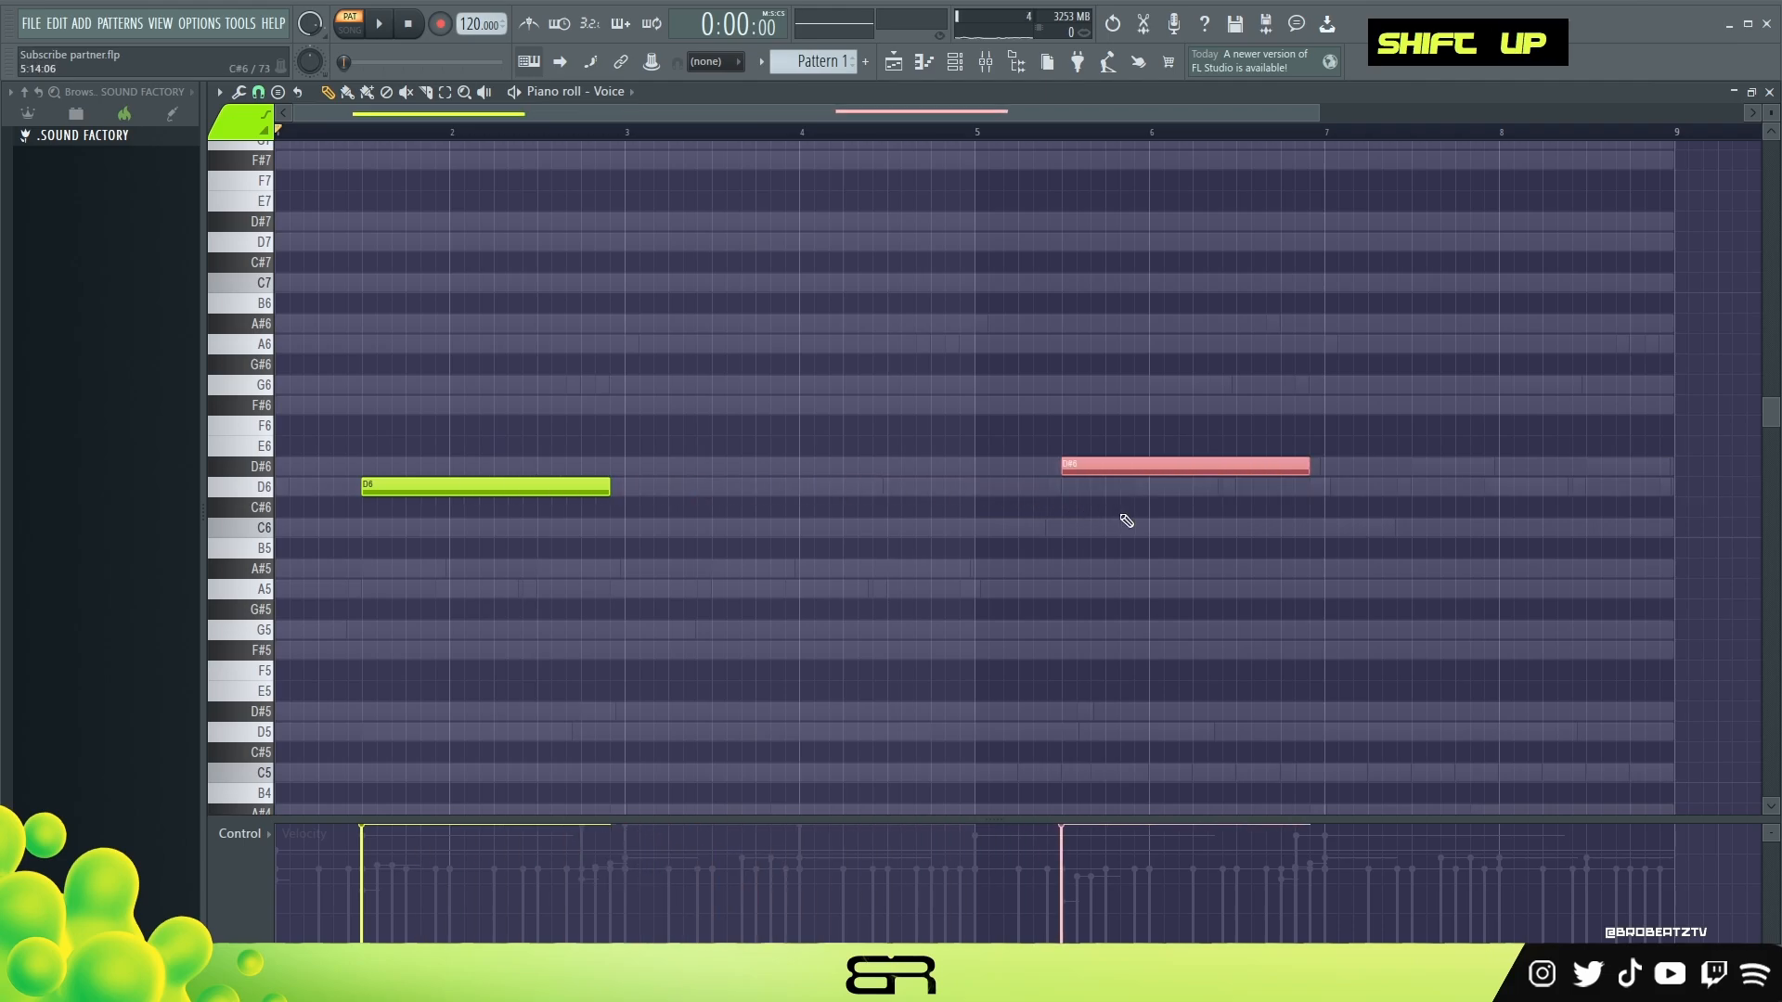
{"action": "right_click", "coordinate": [1114, 502]}
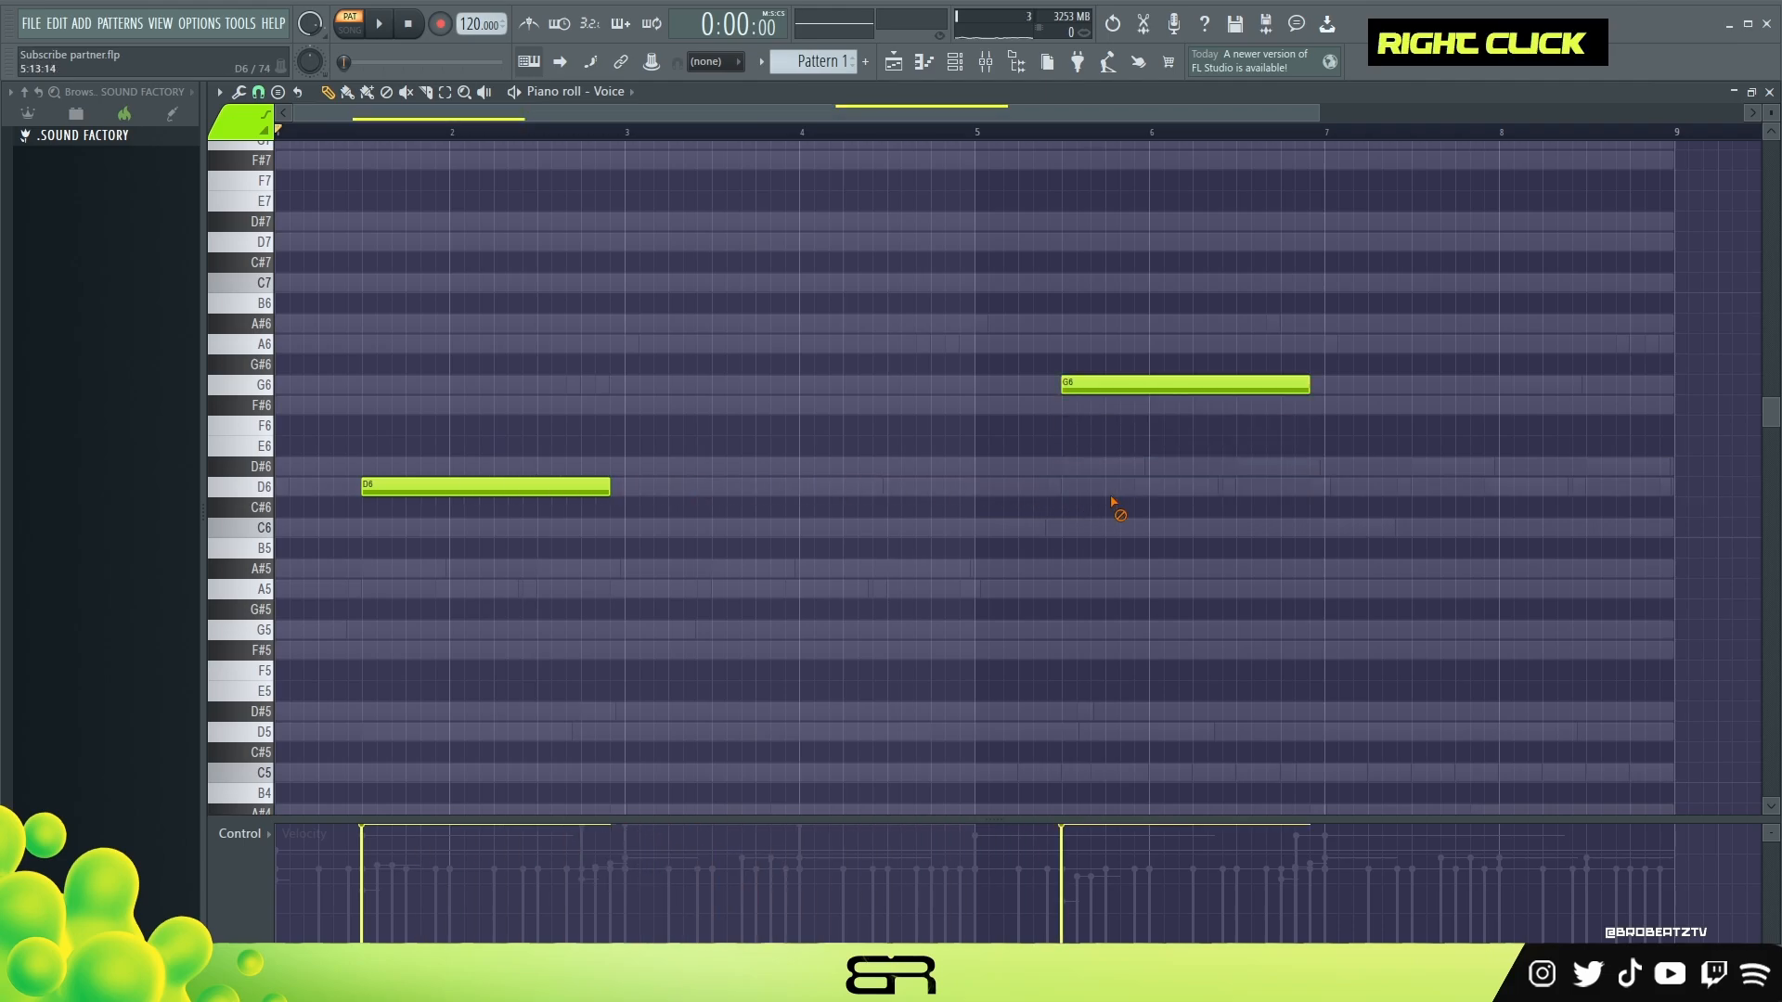
{"action": "key", "text": "space"}
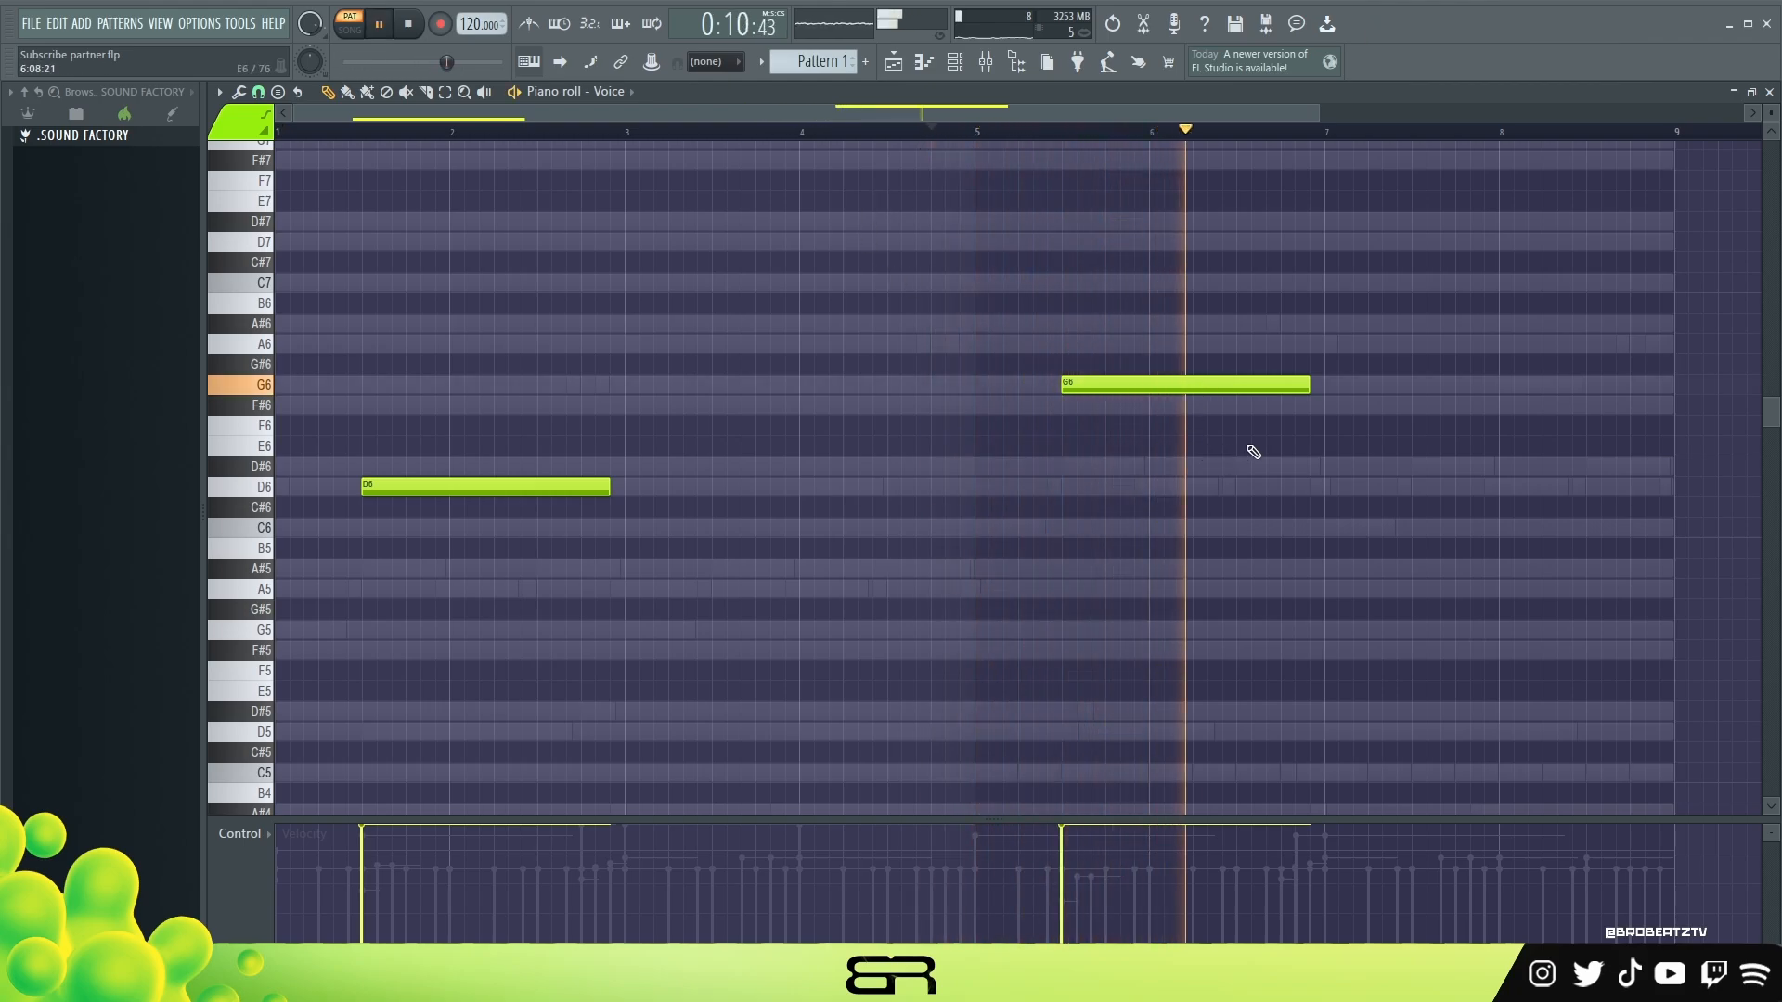
{"action": "key", "text": "space"}
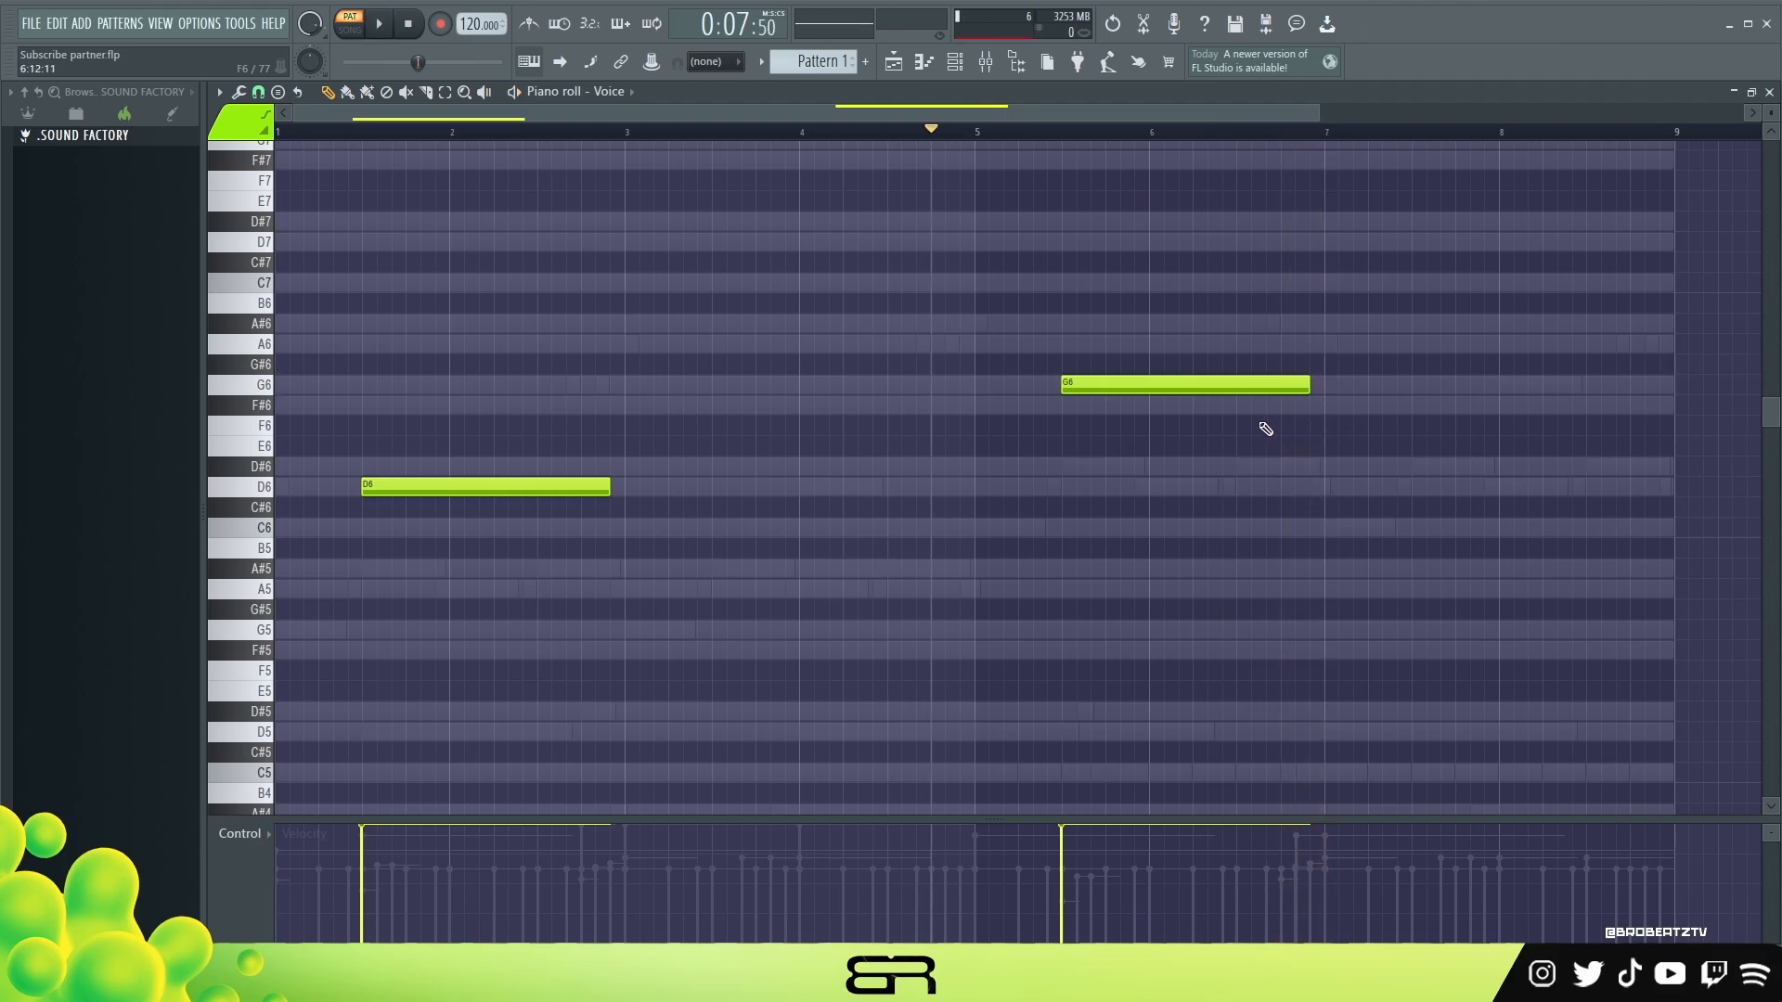
Show the Bass channel's Electric Bass instrument, audition a note on its keyboard and close it.
{"action": "left_click", "coordinate": [955, 63]}
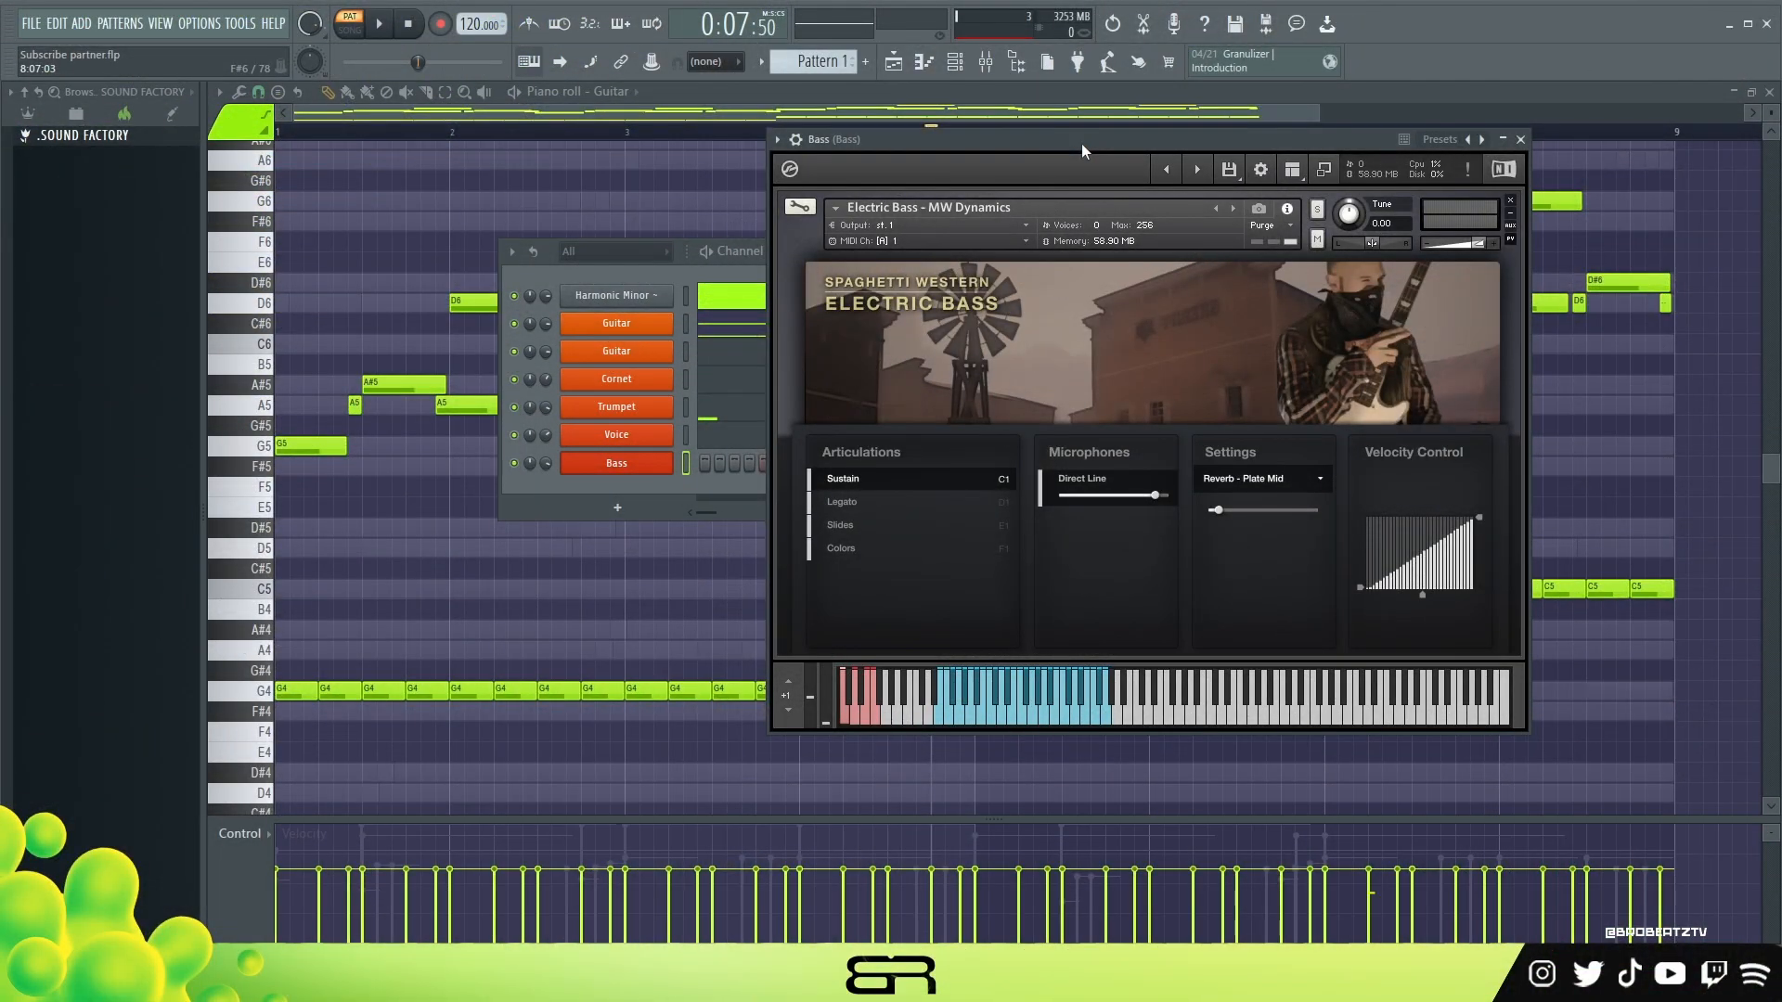
{"action": "left_click_drag", "start_coordinate": [1082, 143], "coordinate": [766, 146]}
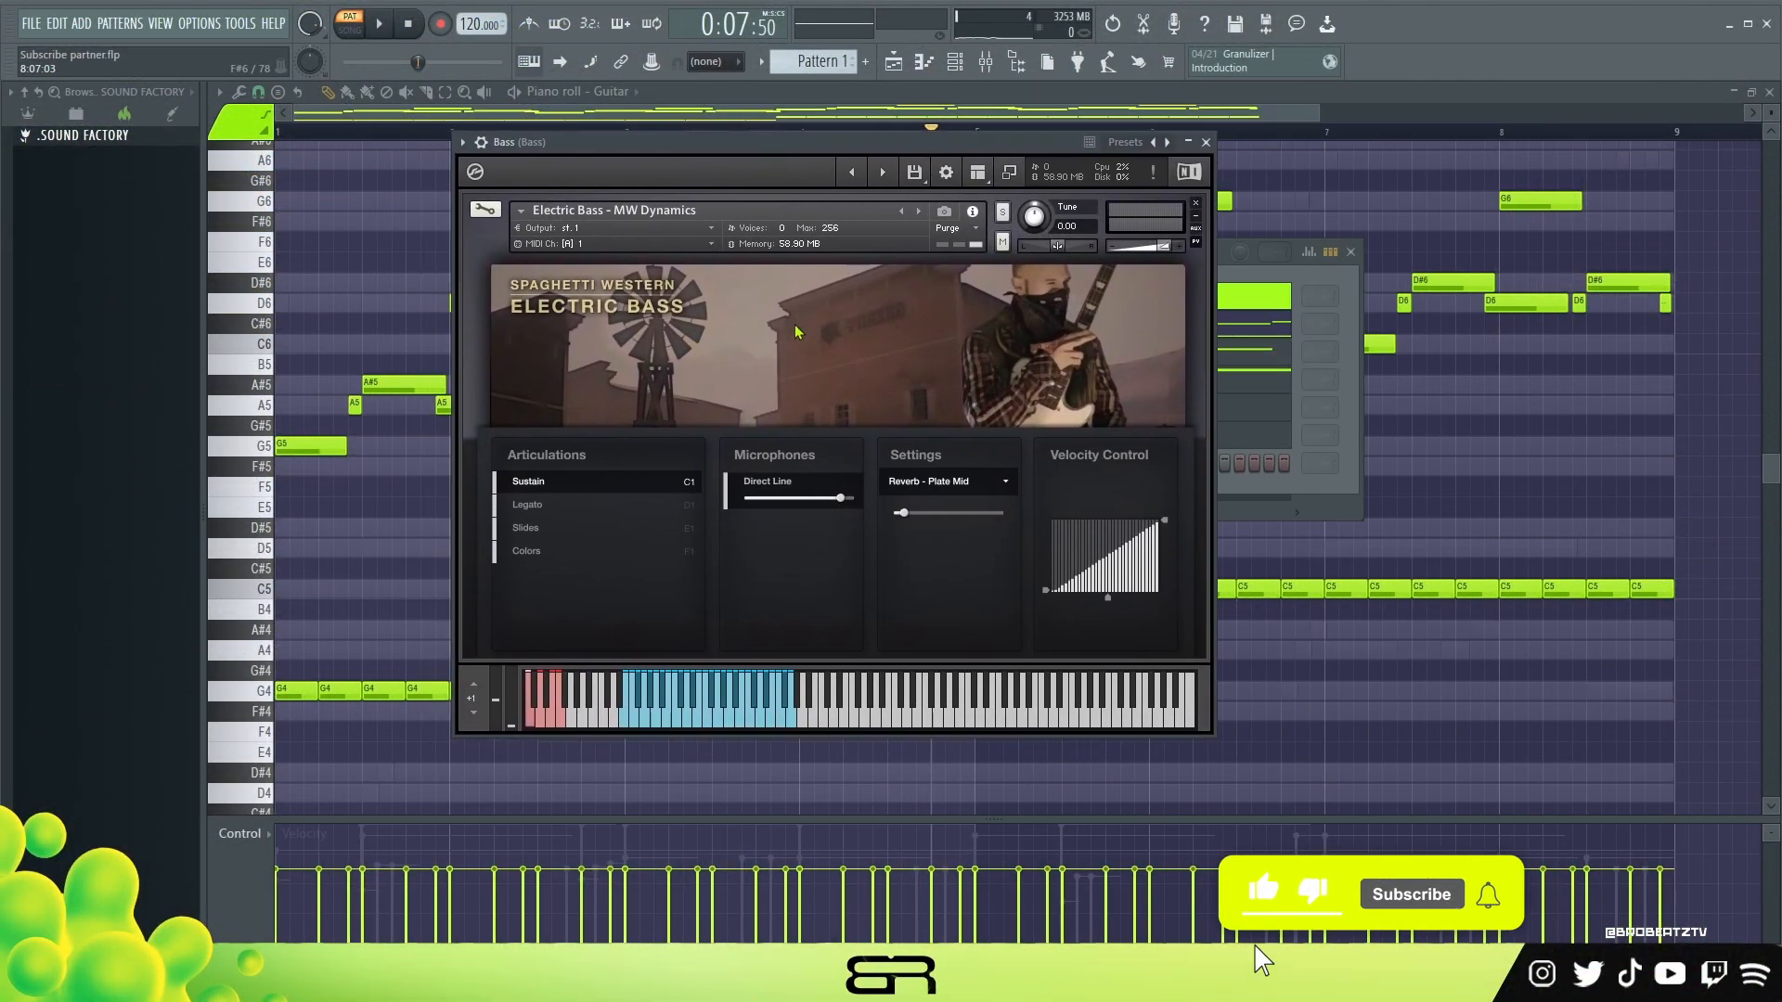
{"action": "left_click", "coordinate": [768, 719]}
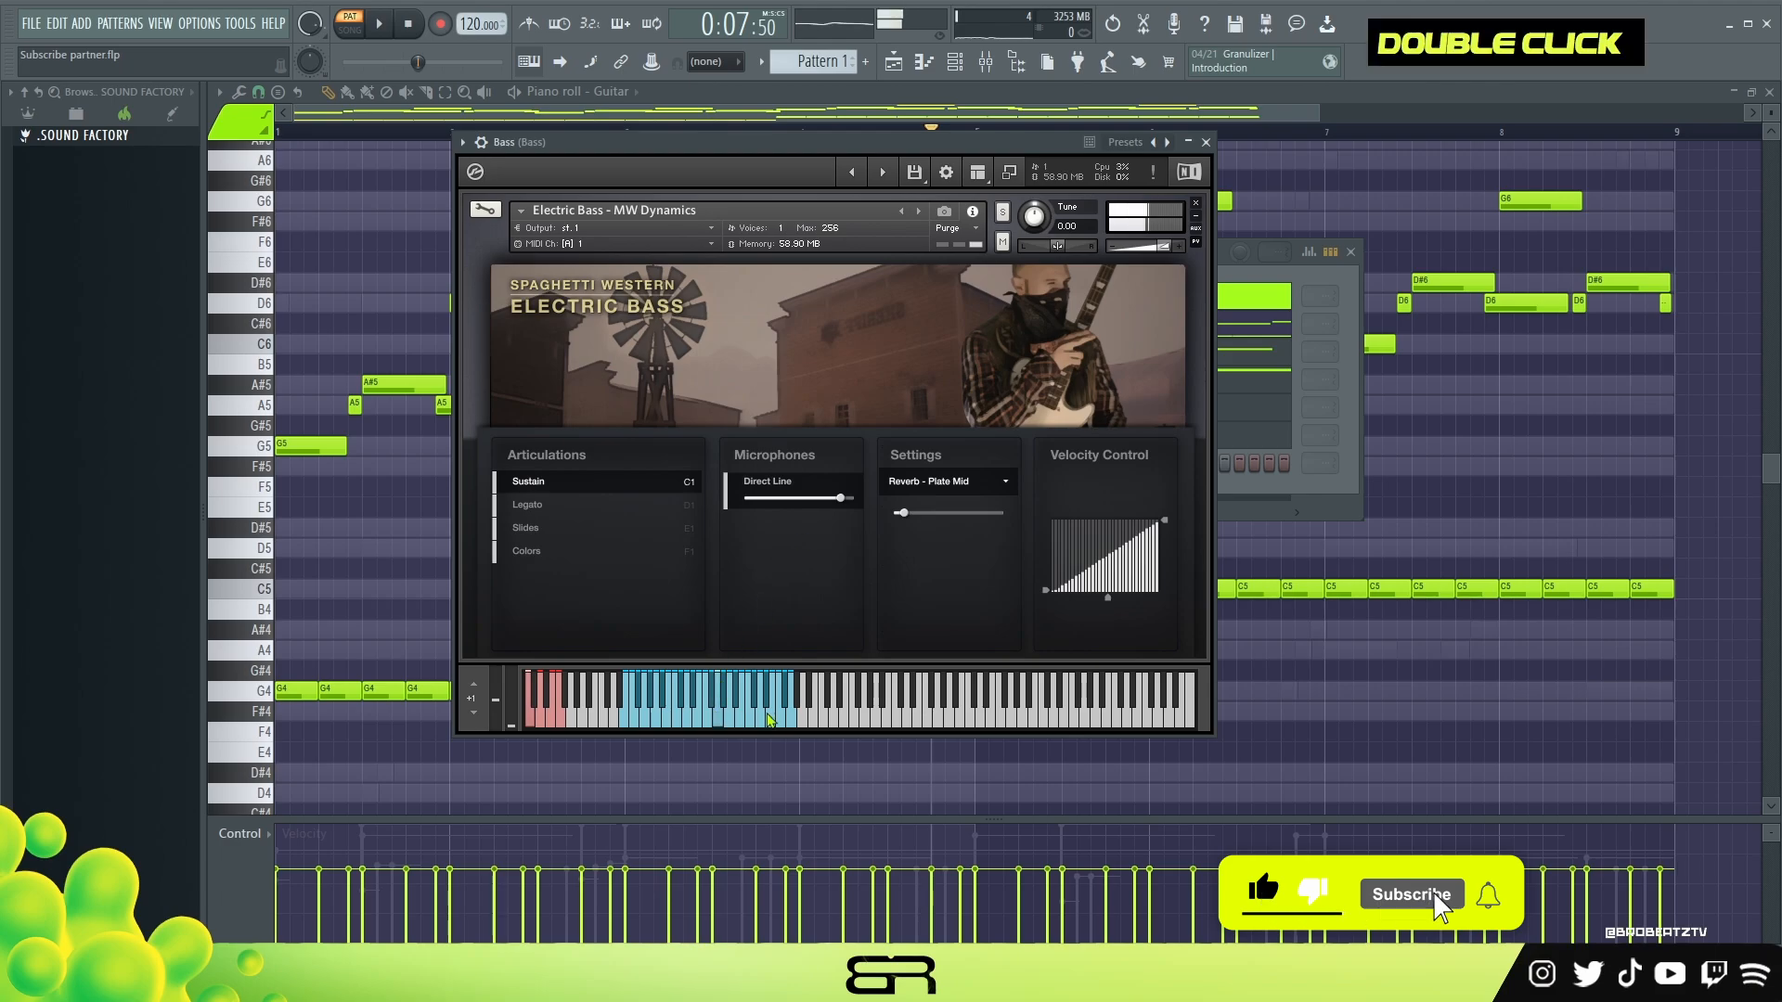
{"action": "left_click", "coordinate": [1206, 142]}
Copy the Guitar's first G4 in each of bars 1 to 4 and first C5 in each of bars 5 to 8.
{"action": "right_click", "coordinate": [511, 546]}
{"action": "left_click_drag", "start_coordinate": [284, 685], "coordinate": [344, 690]}
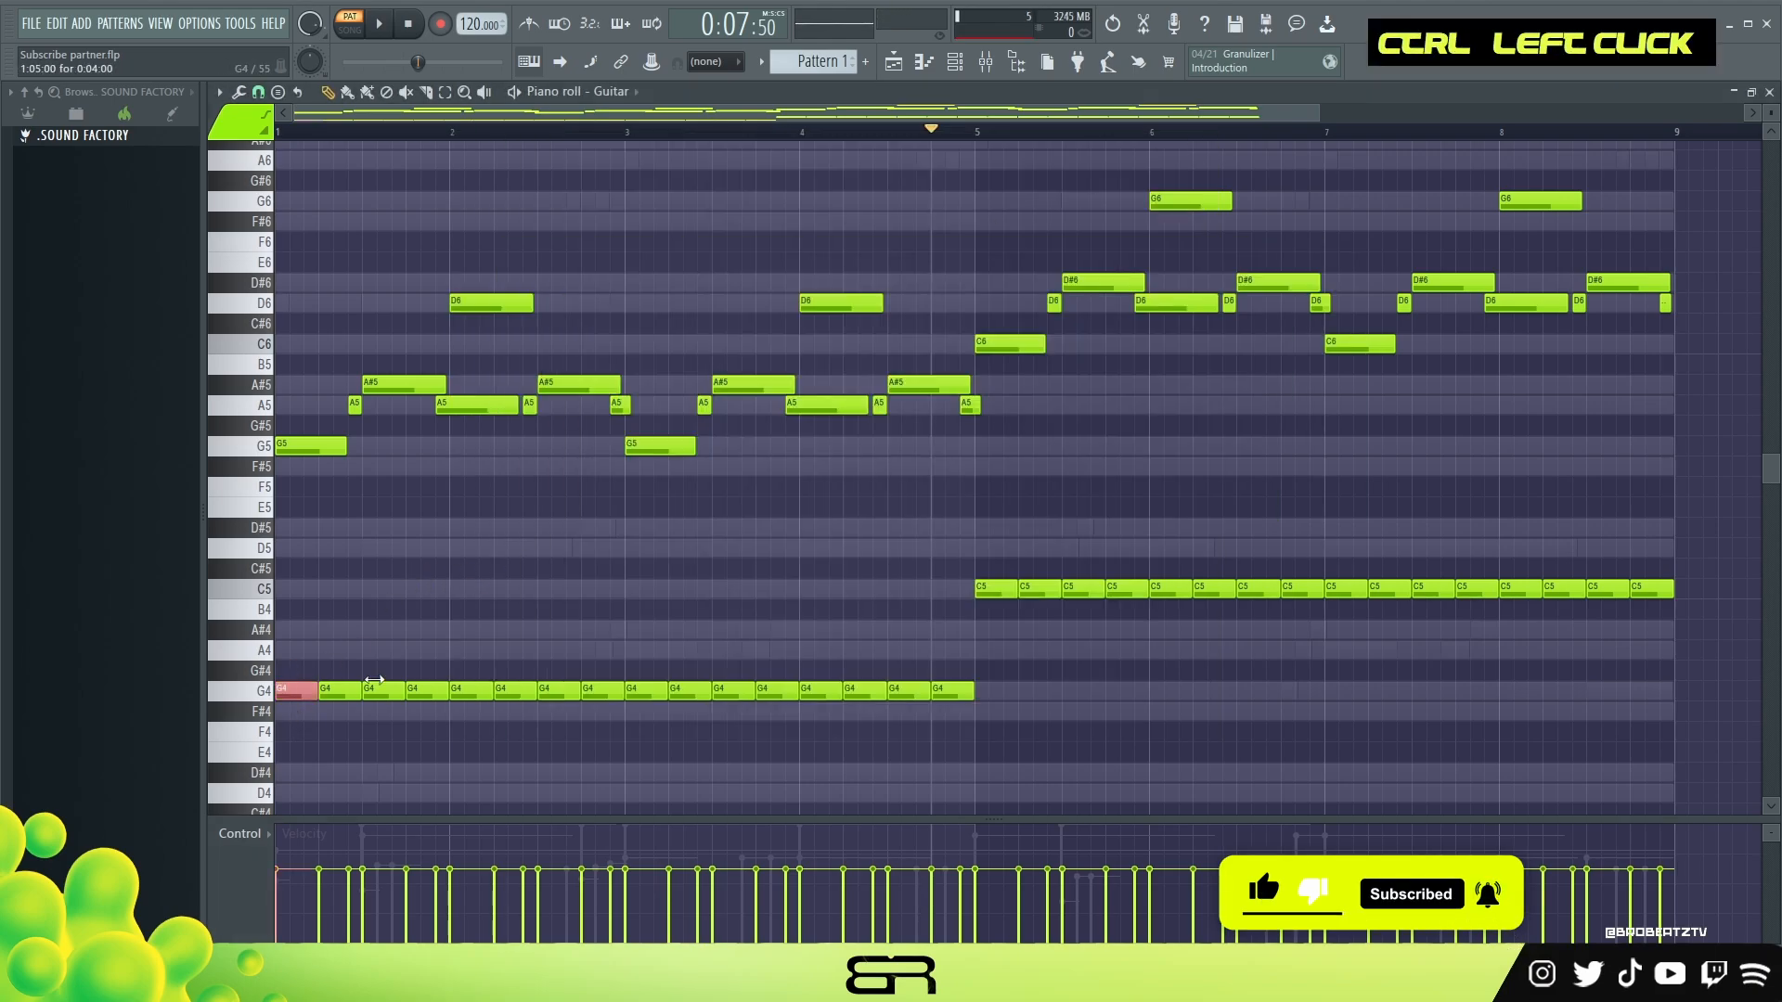
{"action": "left_click", "coordinate": [468, 690], "text": "ctrl+shift"}
{"action": "left_click", "coordinate": [644, 691], "text": "ctrl+shift"}
{"action": "left_click", "coordinate": [821, 690], "text": "ctrl+shift"}
{"action": "left_click", "coordinate": [997, 589], "text": "ctrl+shift"}
{"action": "left_click", "coordinate": [1345, 589], "text": "ctrl+shift"}
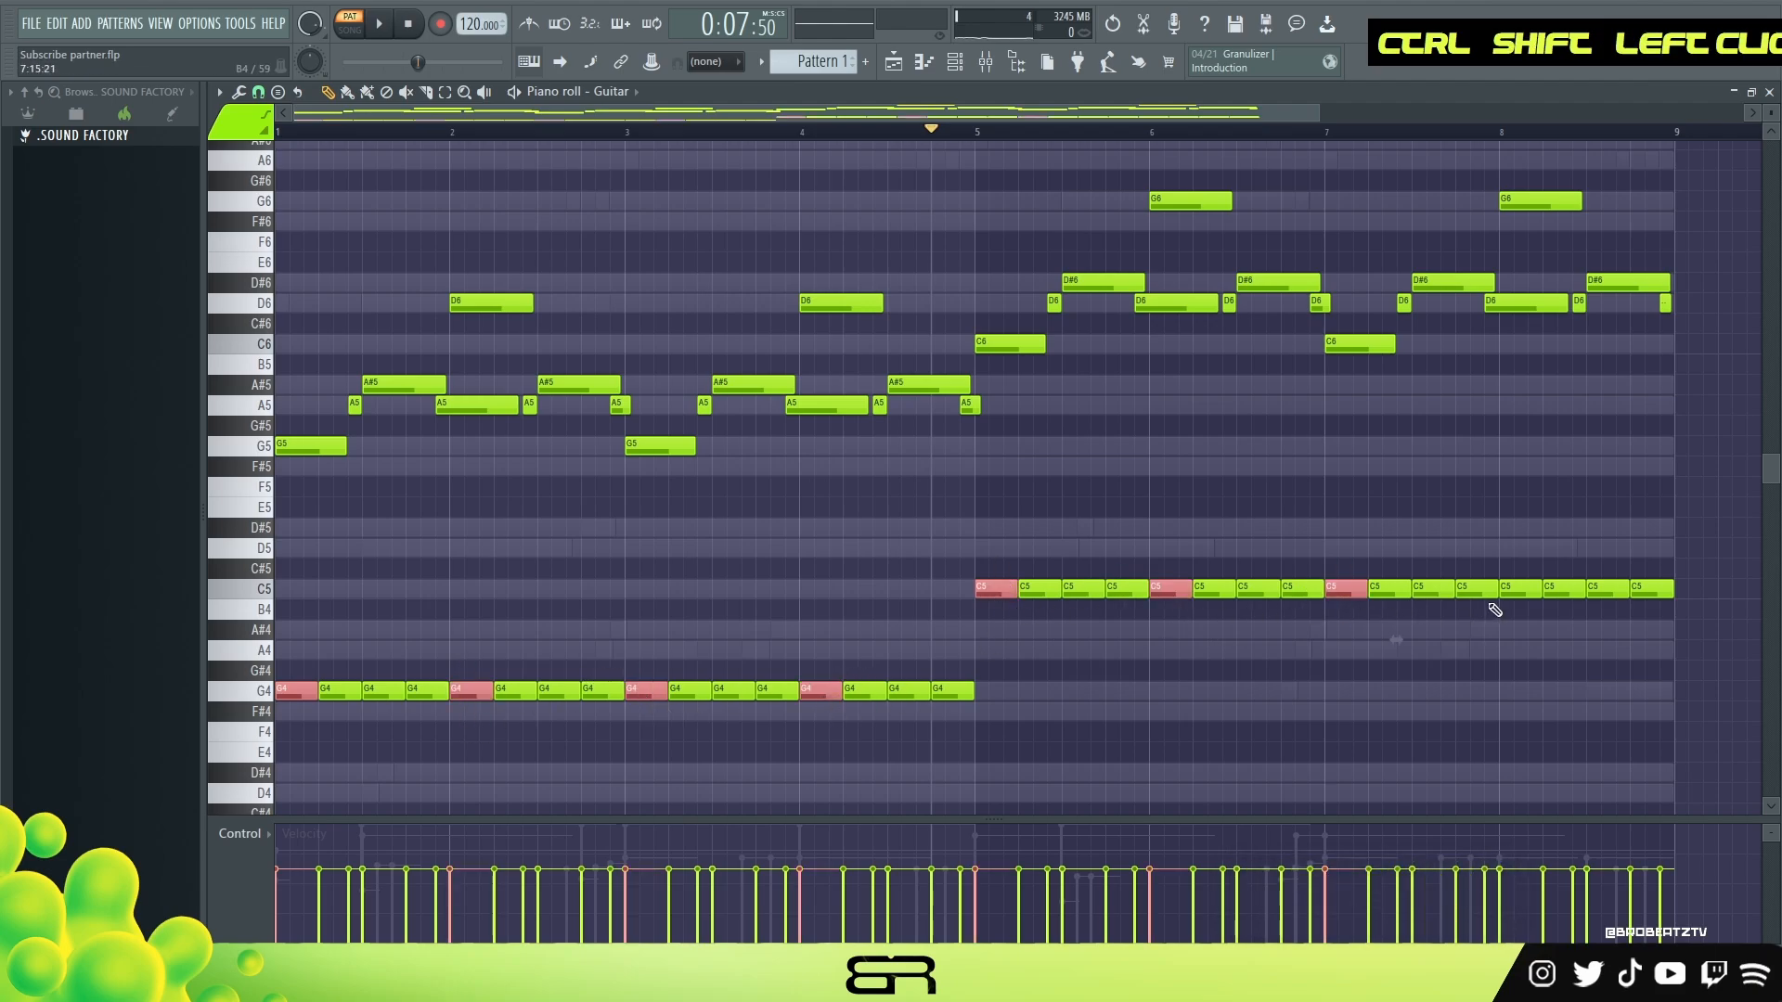
{"action": "key", "text": "ctrl+c"}
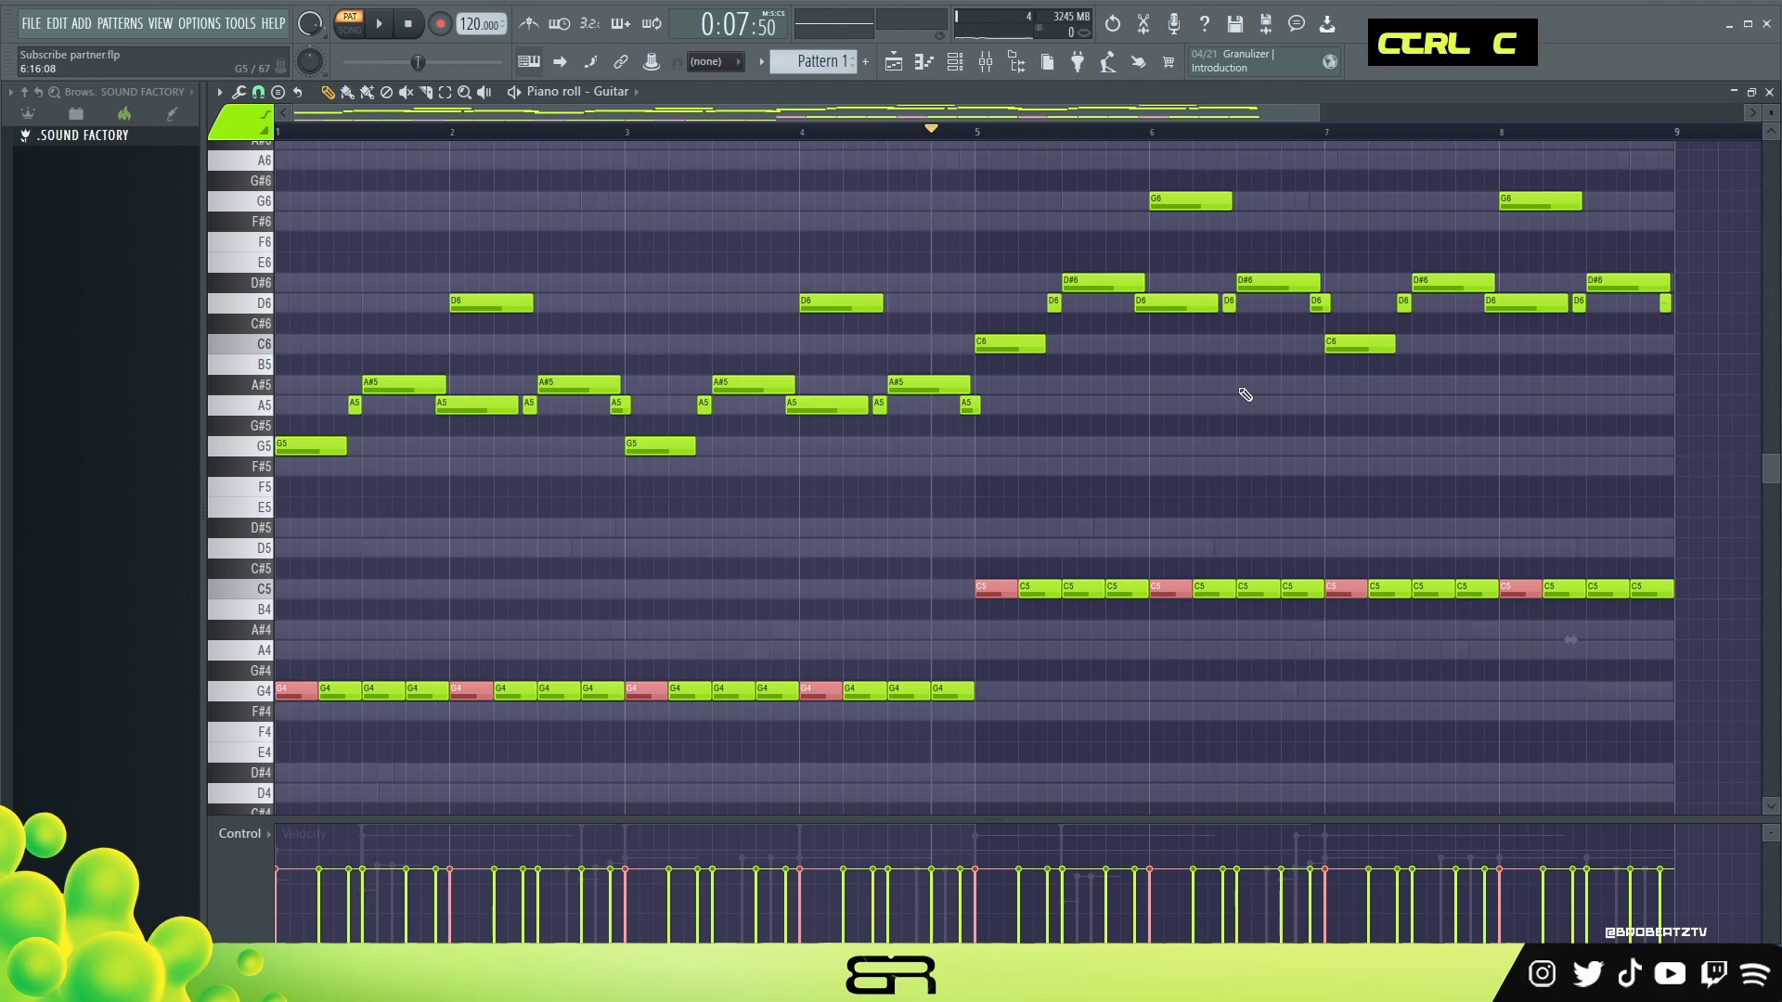
Paste the copied G4 and C5 root notes into the Bass channel's piano roll.
{"action": "left_click", "coordinate": [958, 63]}
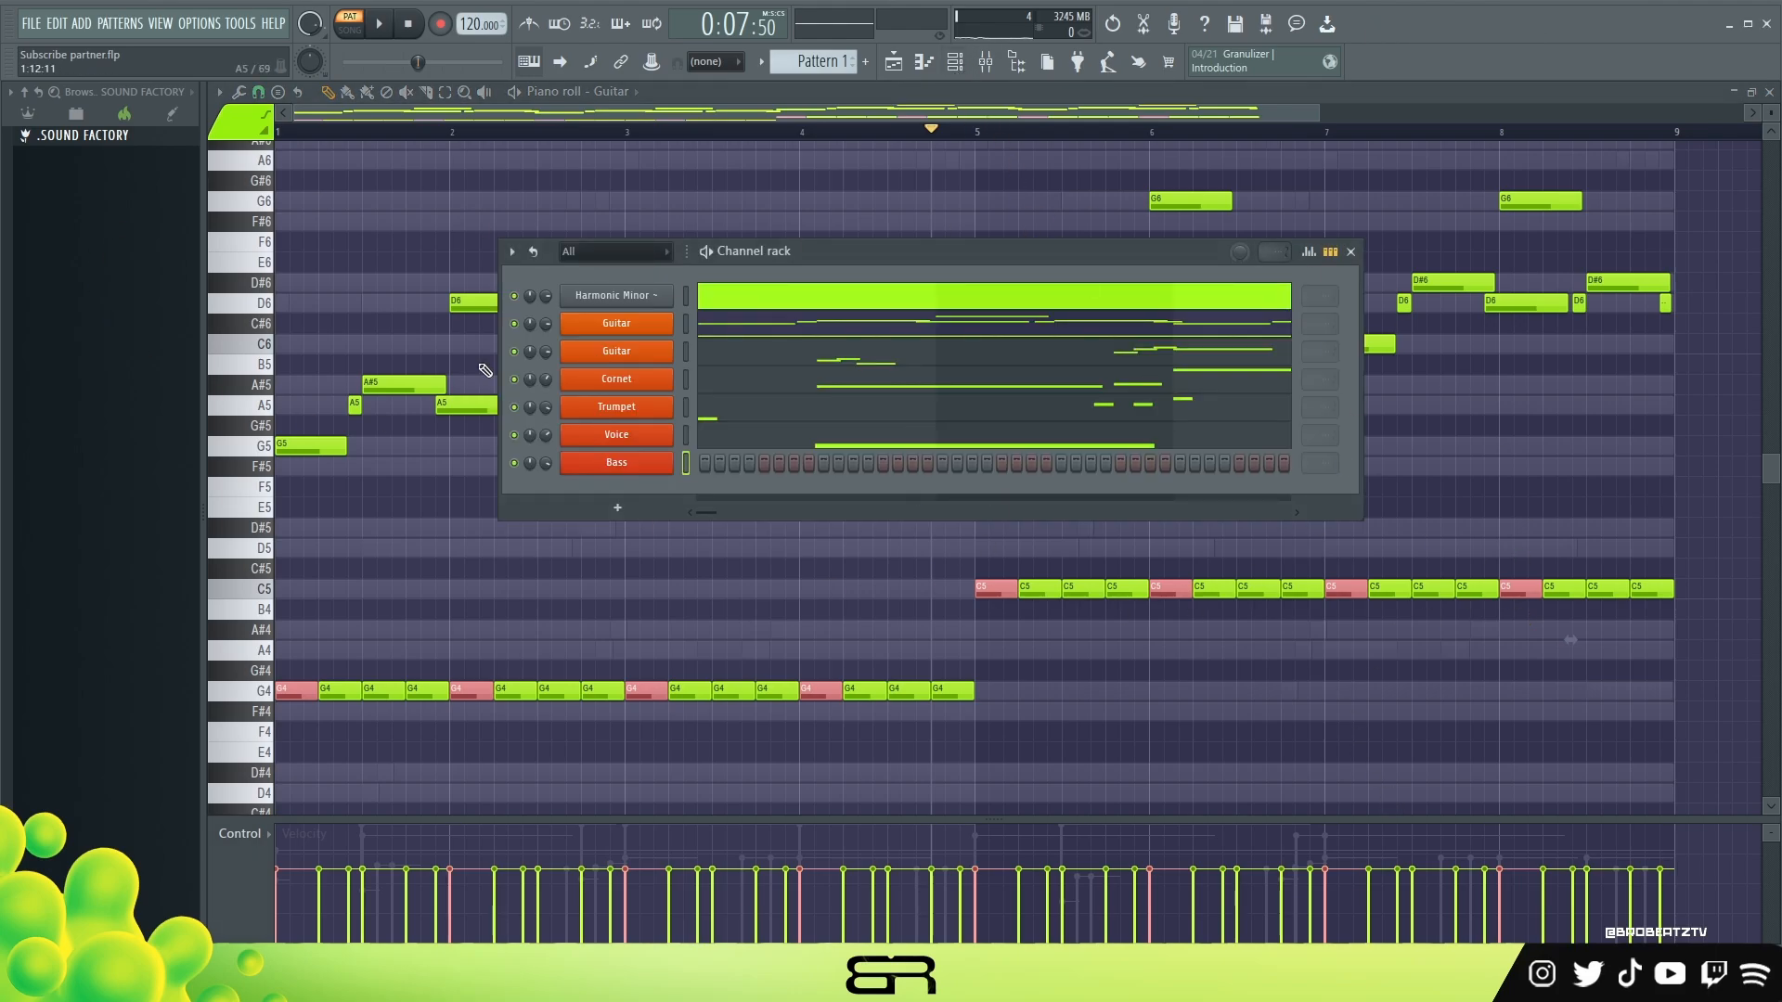
{"action": "right_click", "coordinate": [637, 474]}
{"action": "left_click", "coordinate": [696, 481]}
{"action": "key", "text": "ctrl+v"}
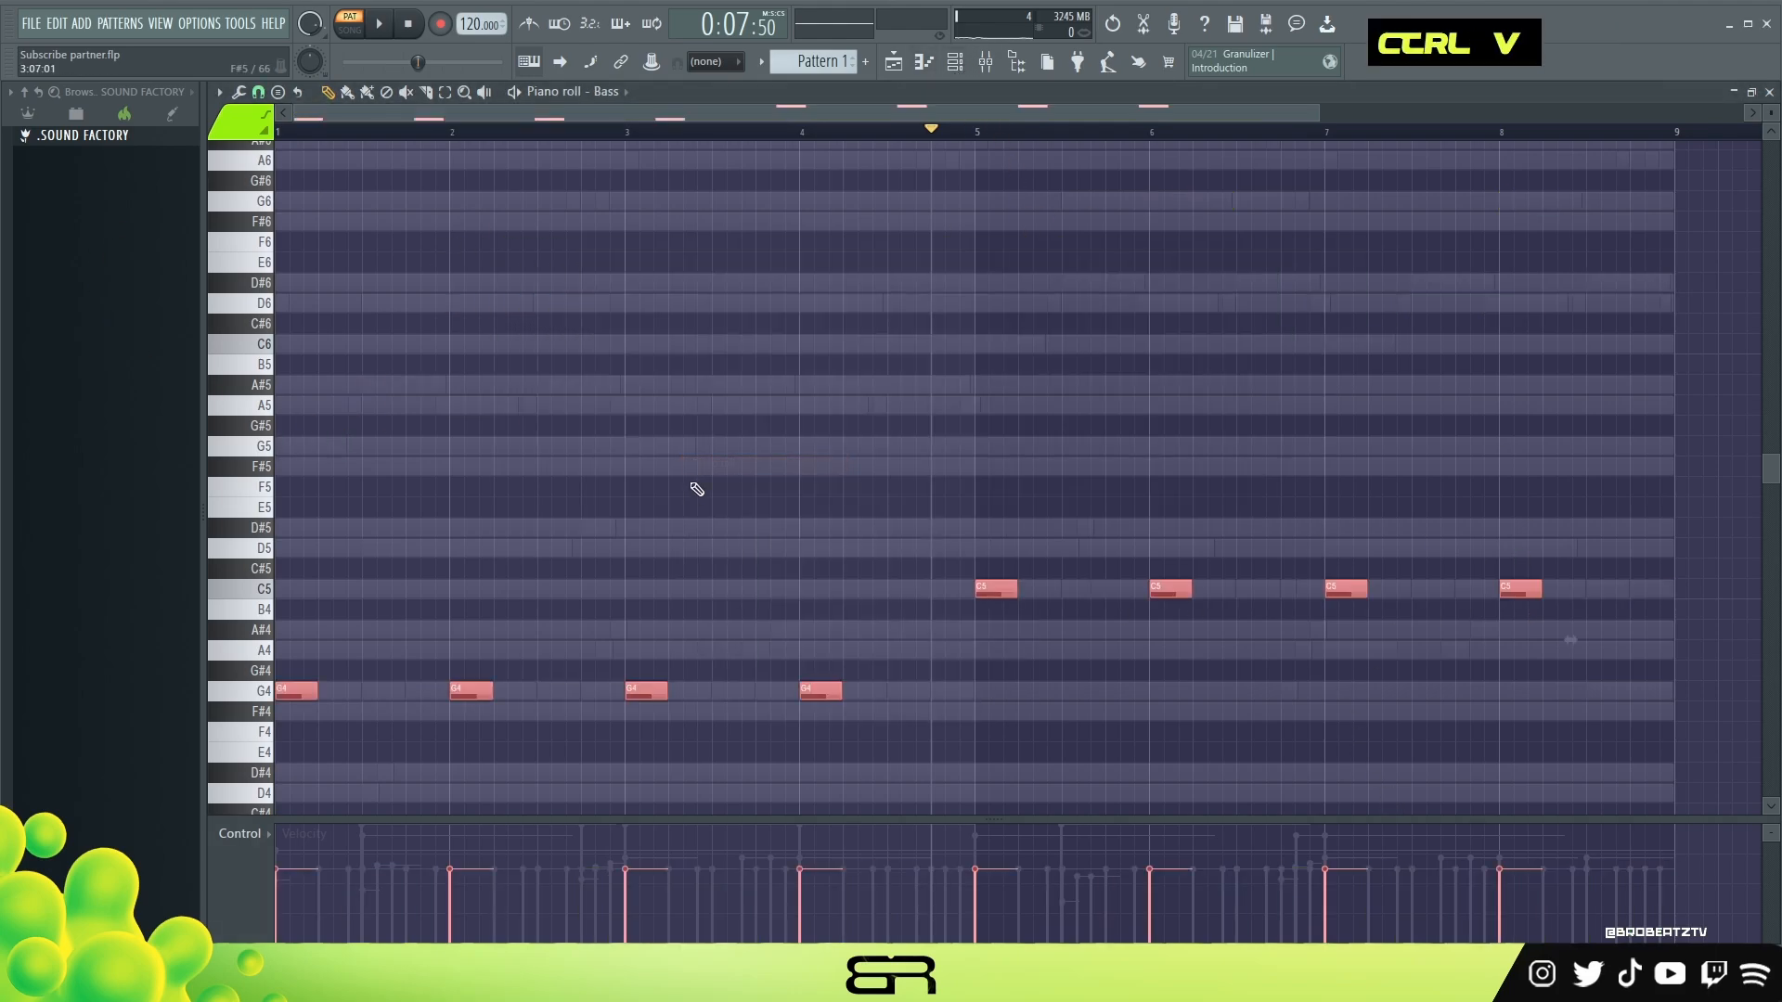
Extend all the Bass notes to nearly a full bar each and raise their velocity to maximum.
{"action": "left_click_drag", "start_coordinate": [840, 696], "coordinate": [962, 700]}
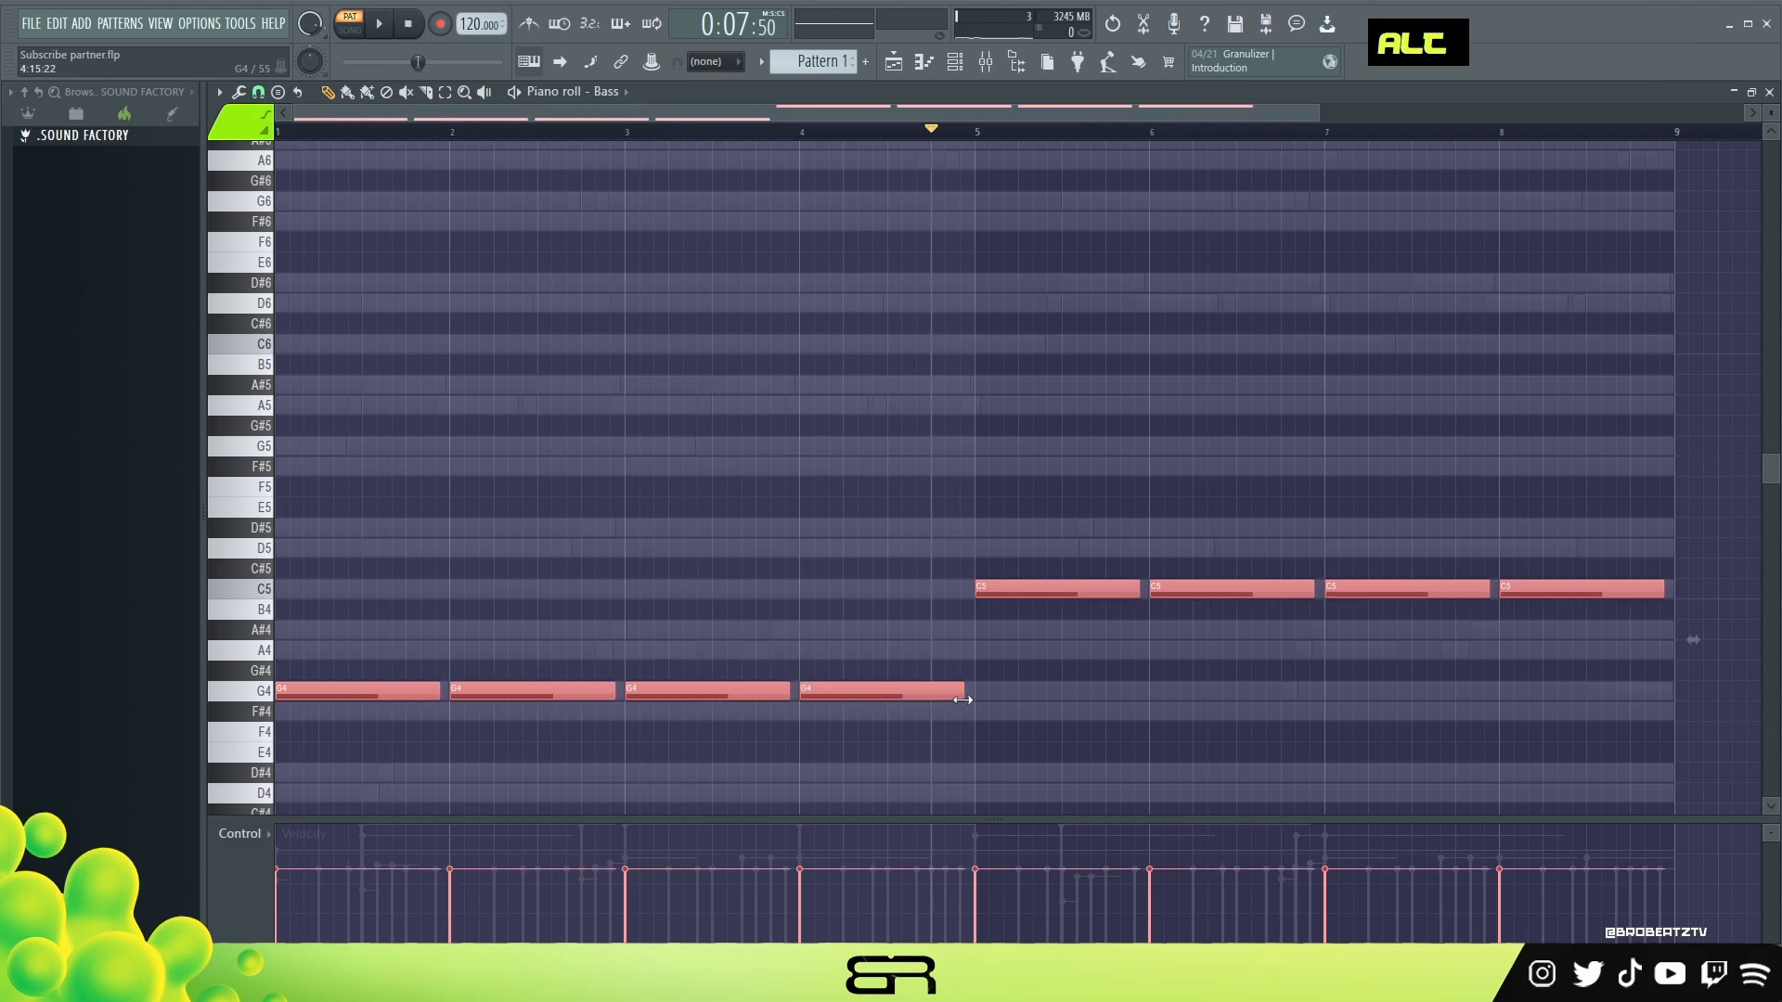
{"action": "scroll", "coordinate": [865, 606], "scroll_direction": "up", "scroll_amount": 8, "text": "alt"}
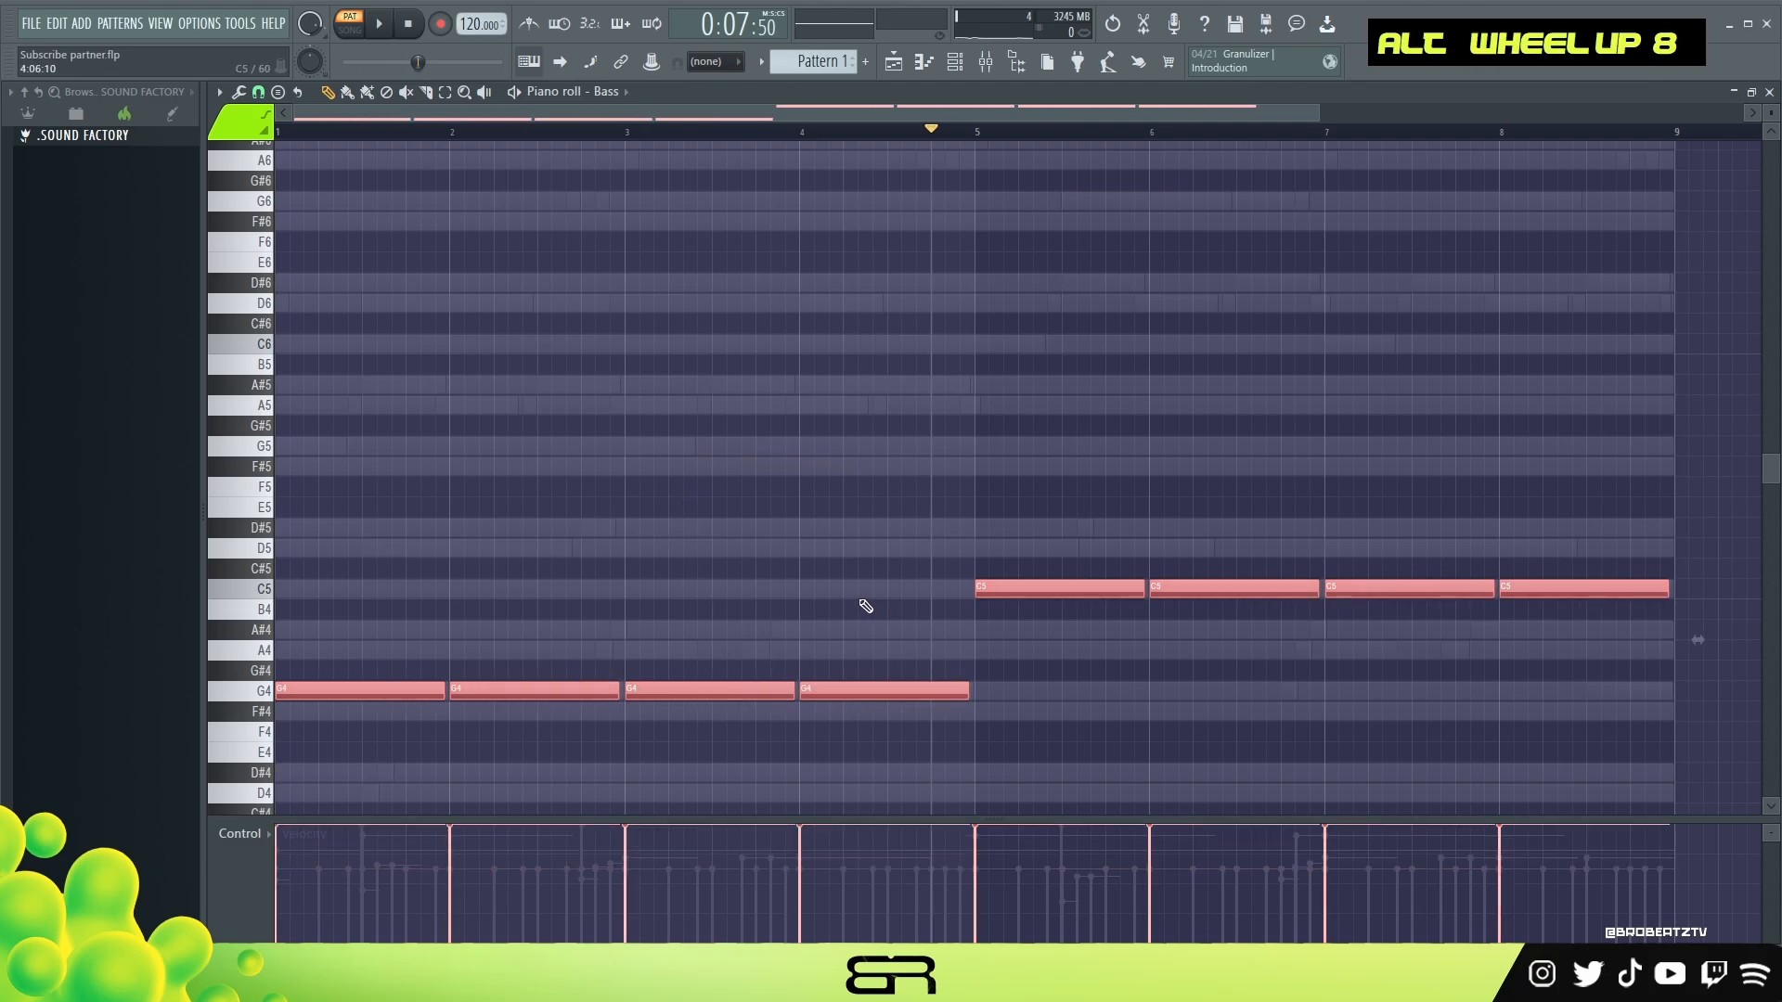
{"action": "scroll", "coordinate": [906, 557], "scroll_direction": "down", "scroll_amount": 1}
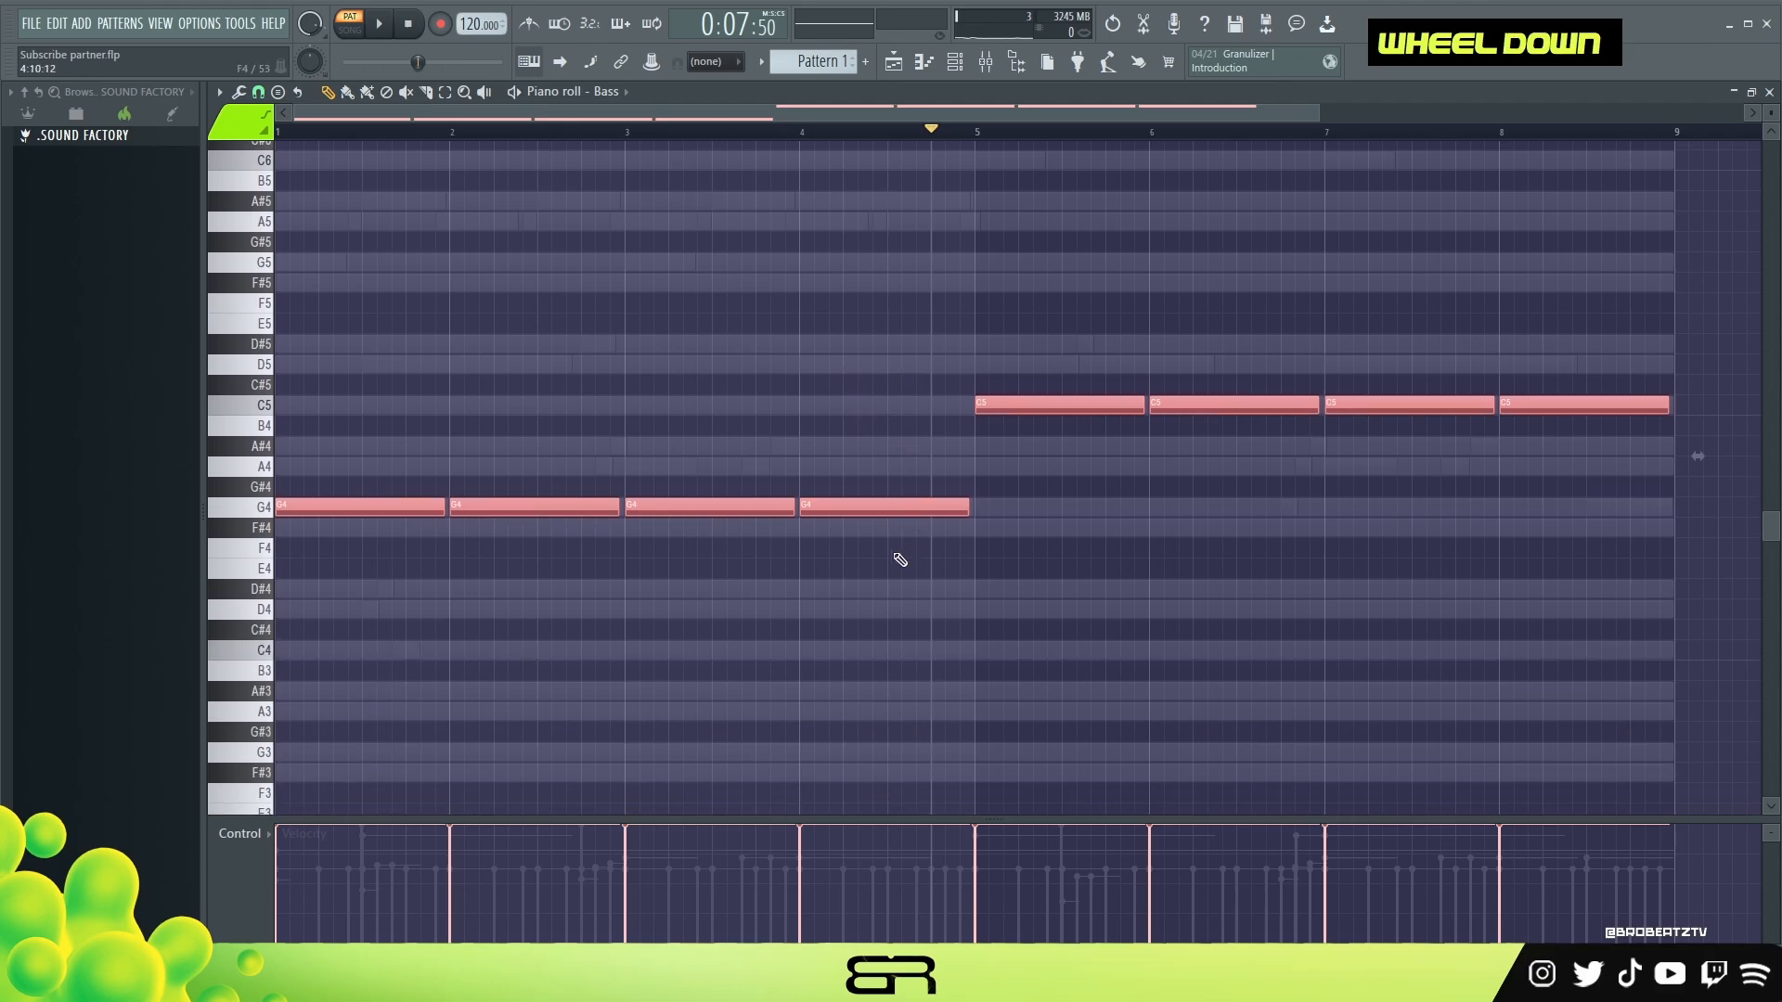
Transpose the Bass notes down two octaves to G2 and C3 and play back the whole pattern.
{"action": "scroll", "coordinate": [265, 650], "scroll_direction": "down", "scroll_amount": 5}
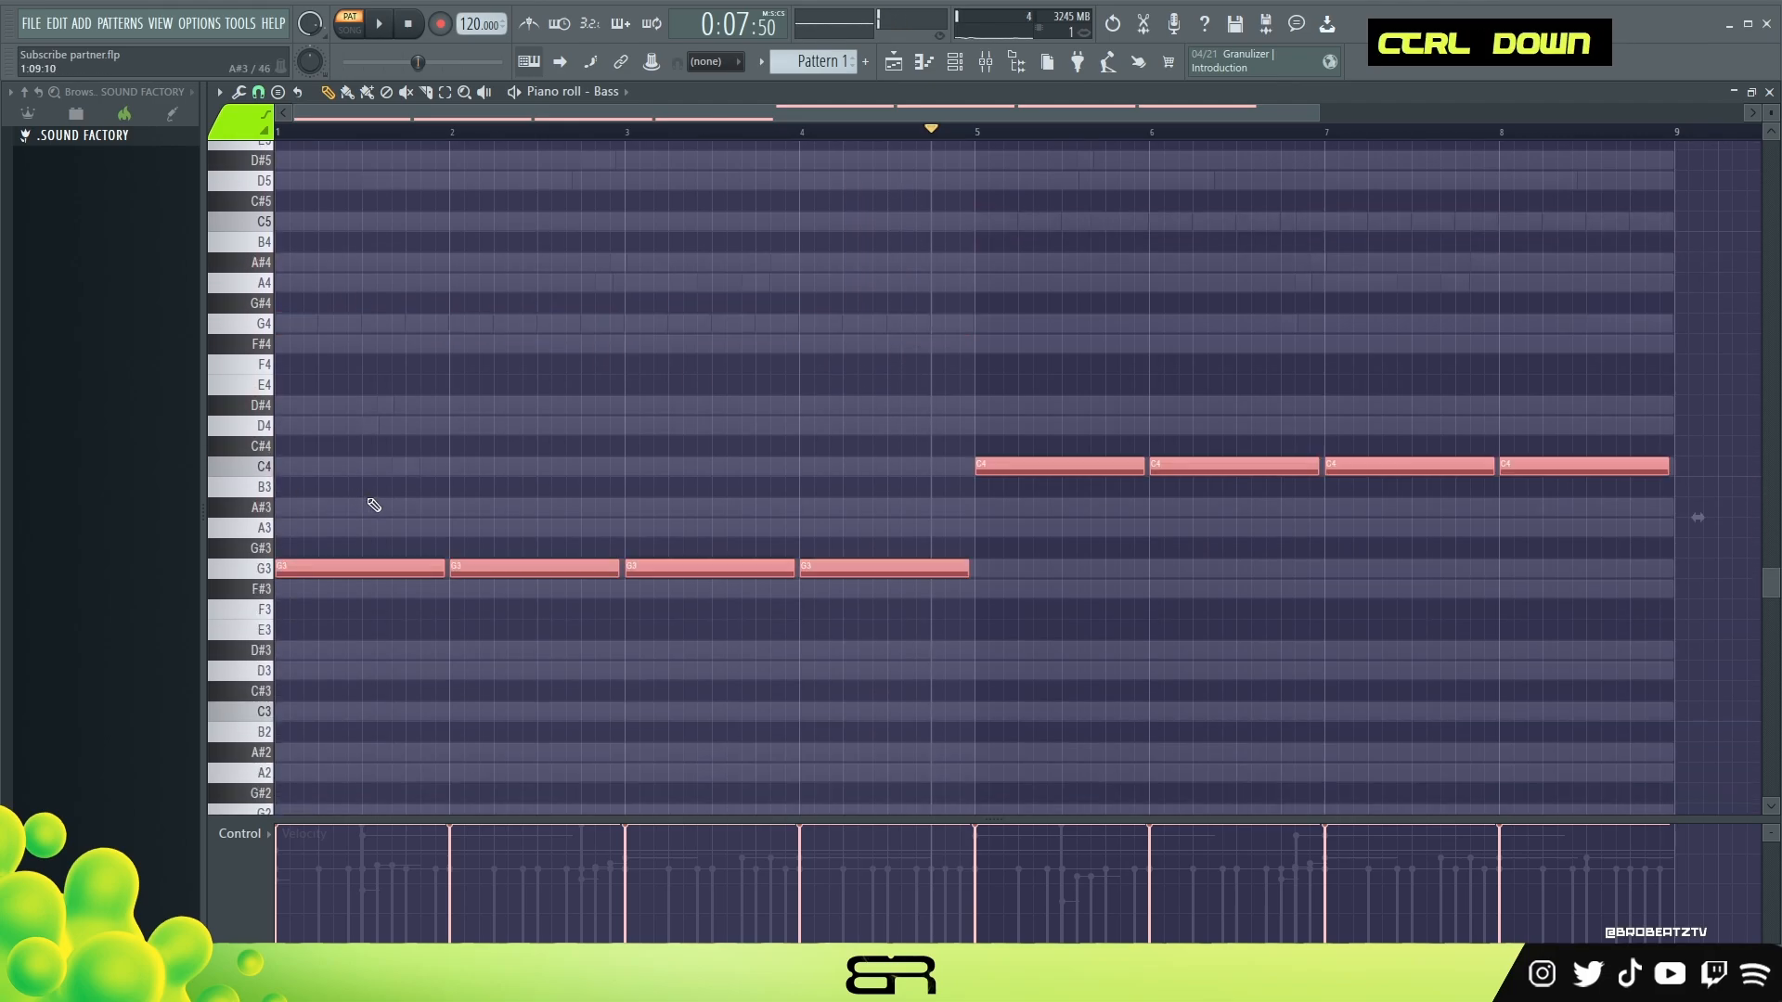
{"action": "key", "text": "space"}
{"action": "key", "text": "space"}
{"action": "key", "text": "space"}
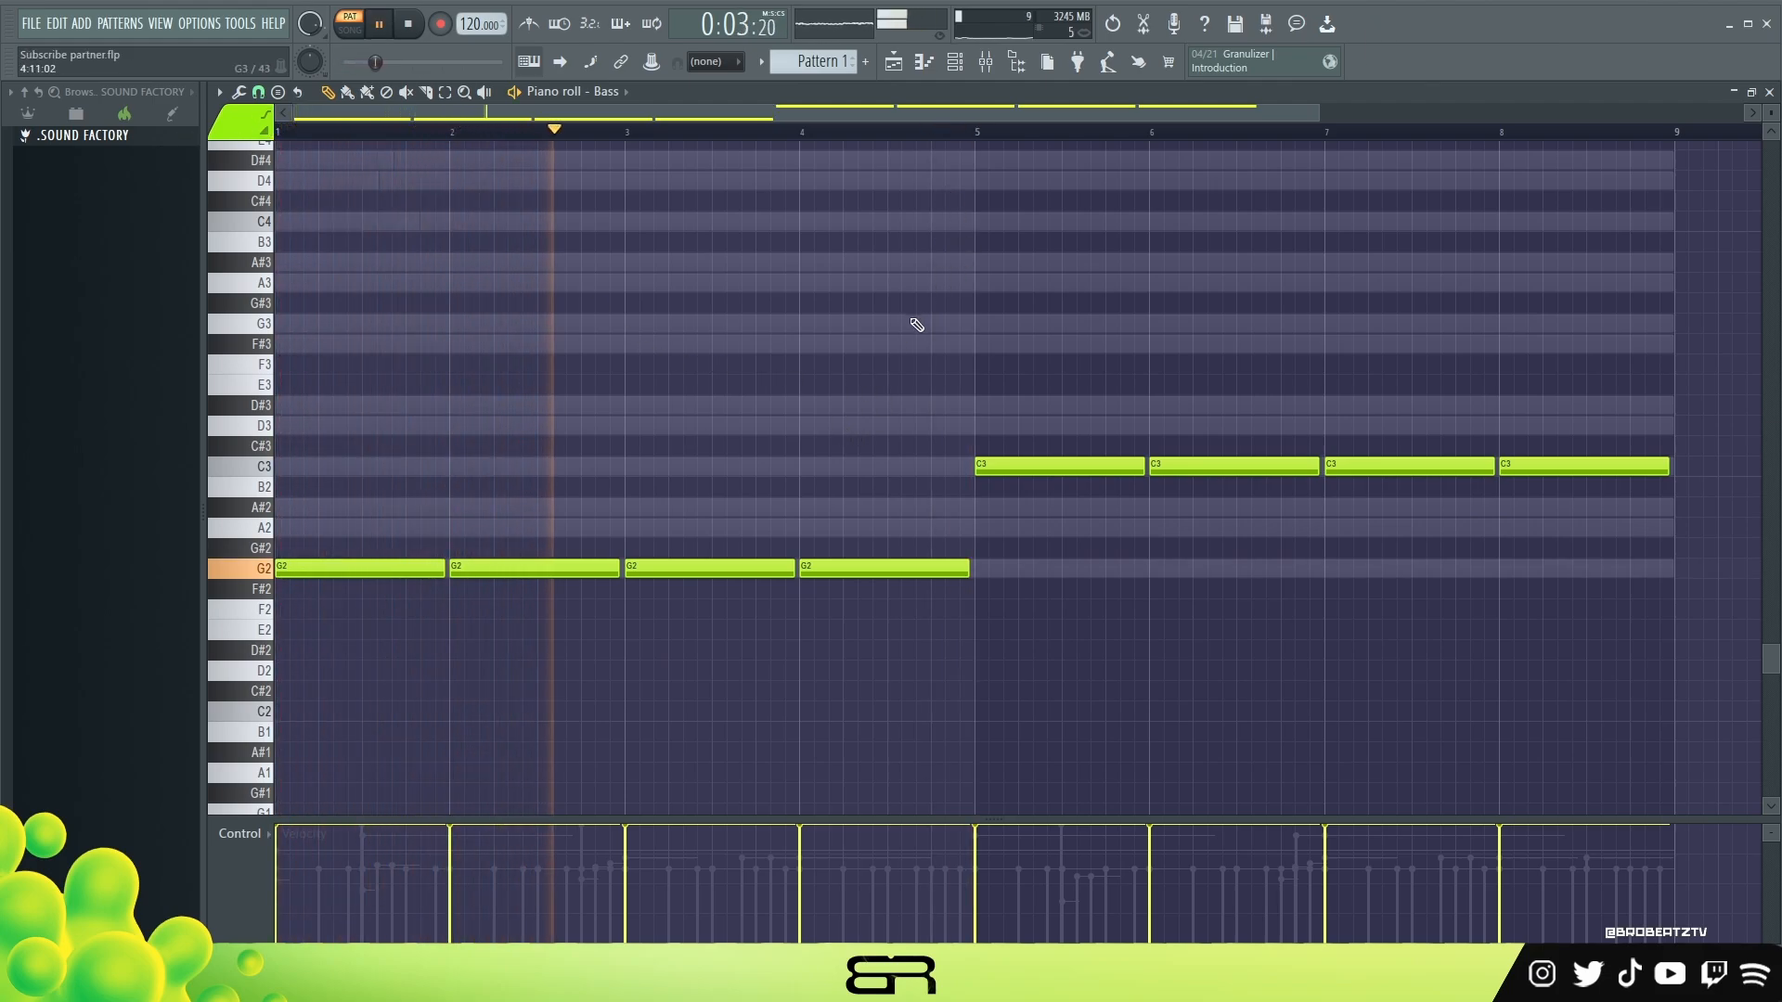
{"action": "key", "text": "ctrl"}
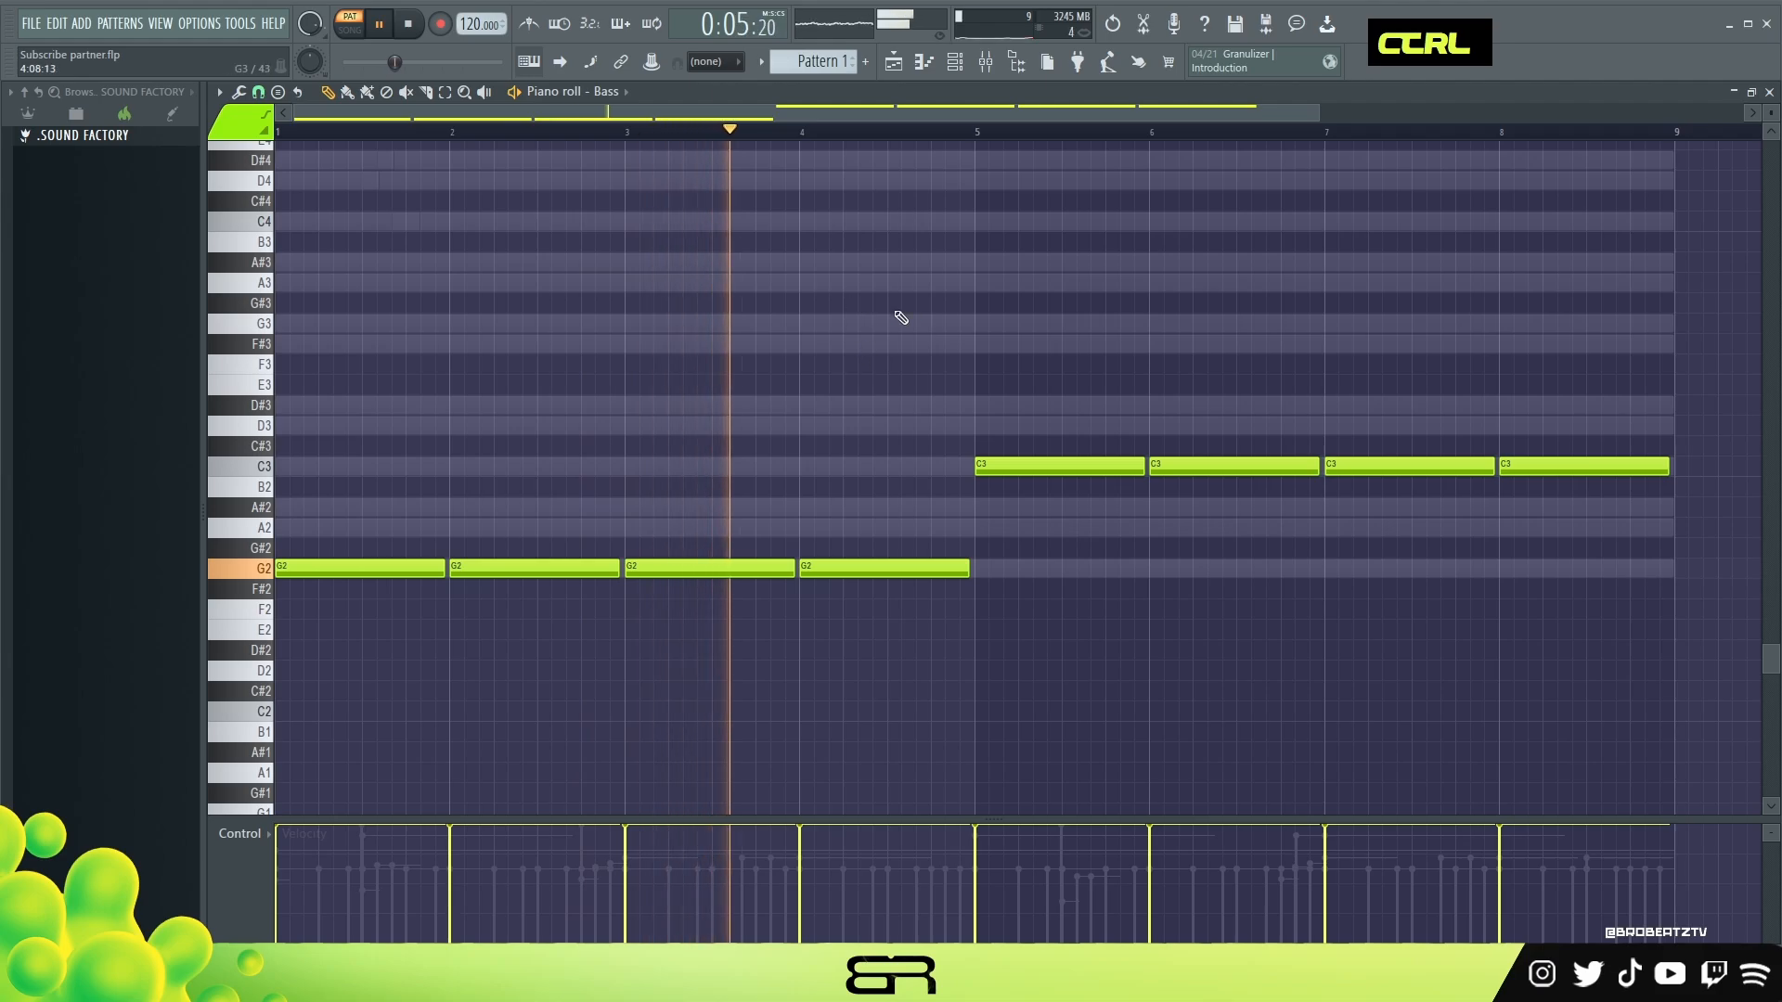
{"action": "right_click", "coordinate": [937, 319]}
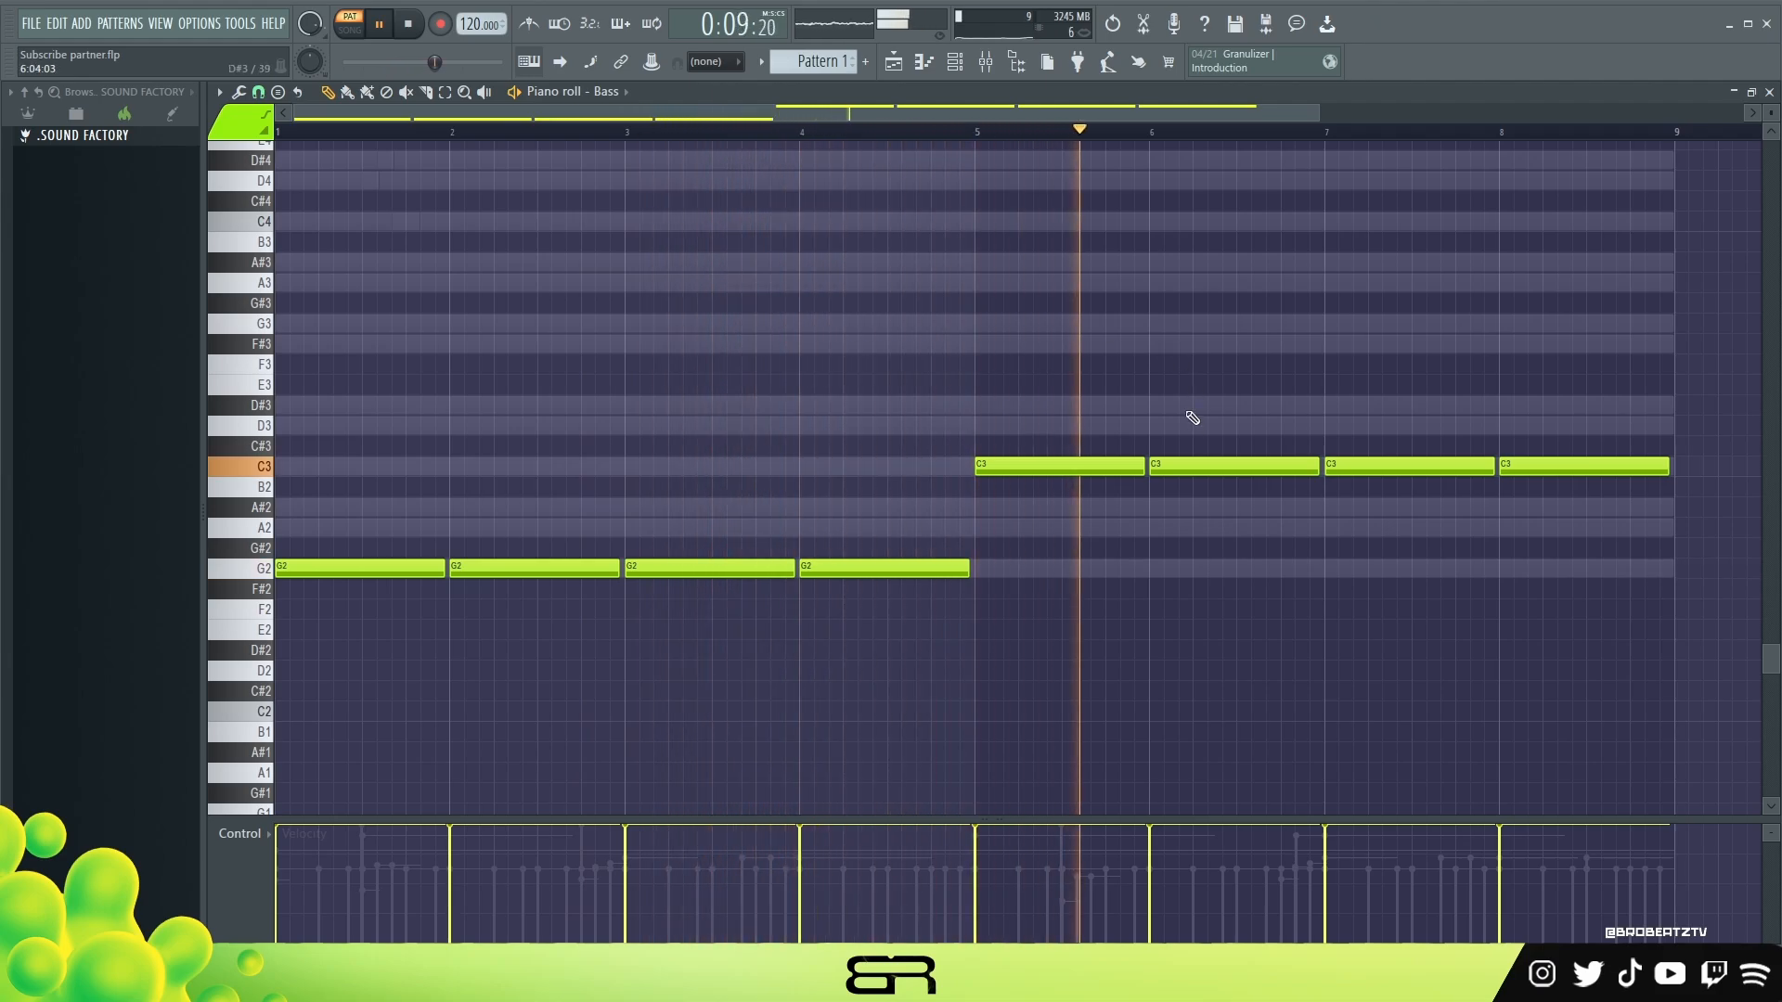
{"action": "scroll", "coordinate": [1322, 422], "scroll_direction": "up", "scroll_amount": 3}
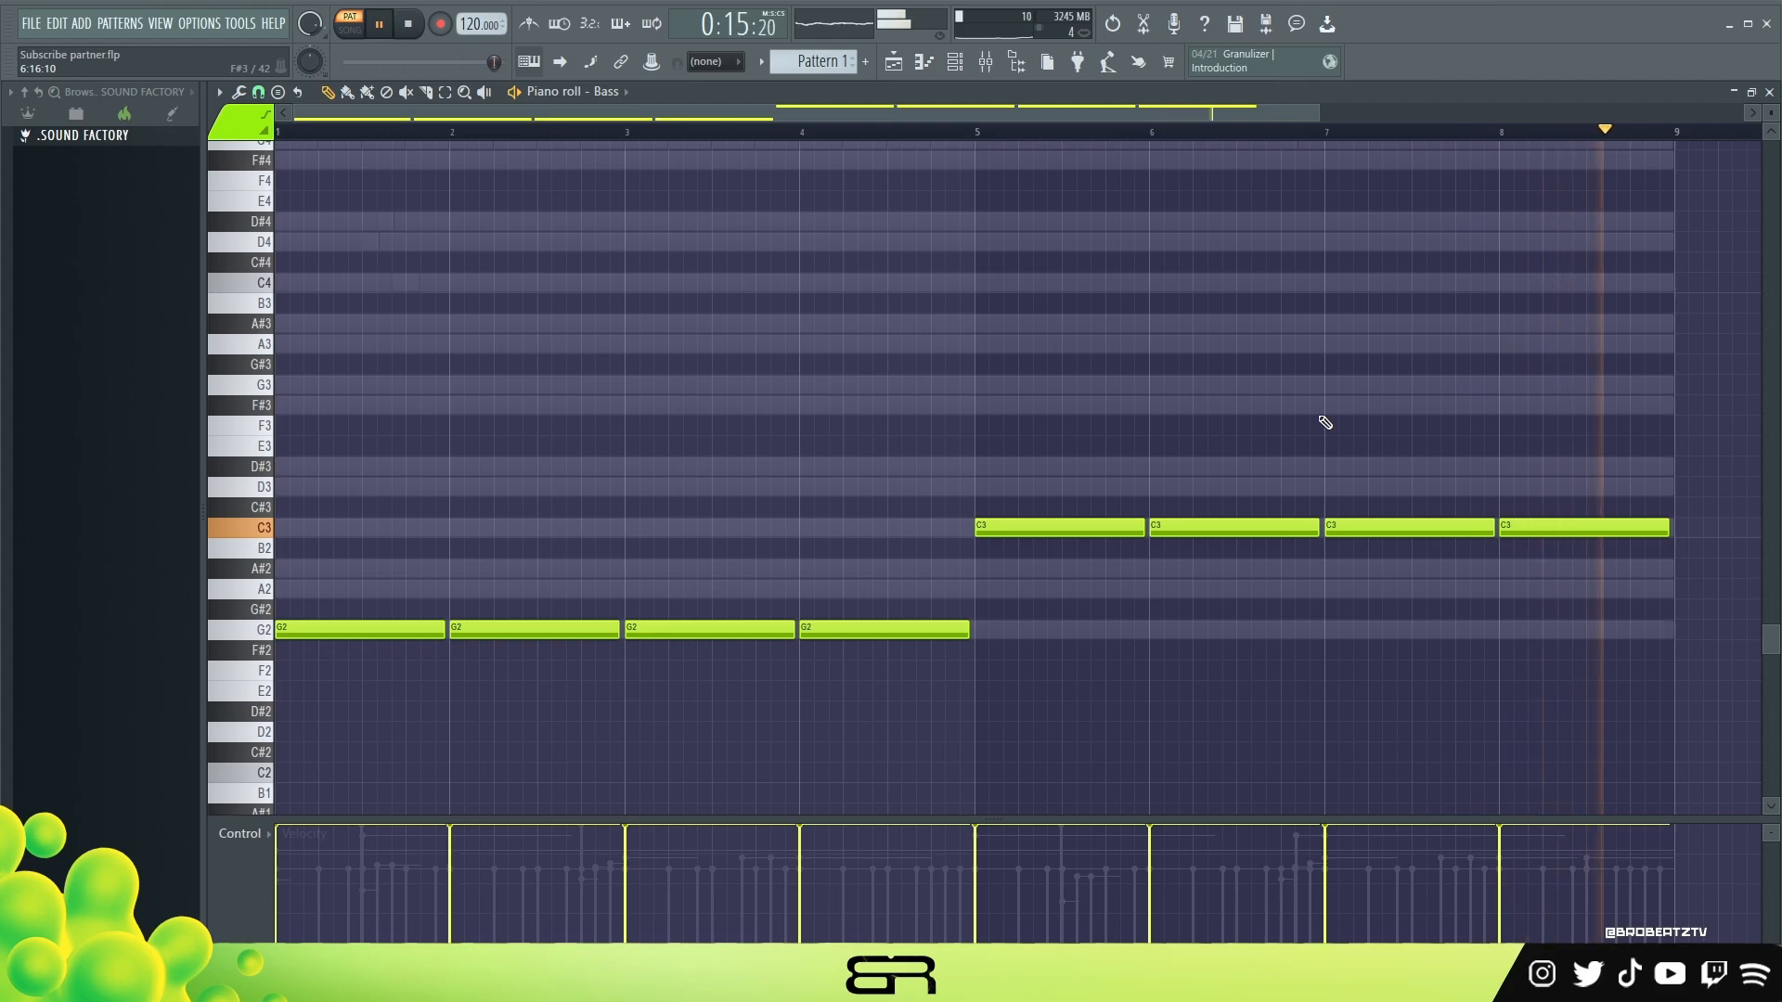
{"action": "key", "text": "space"}
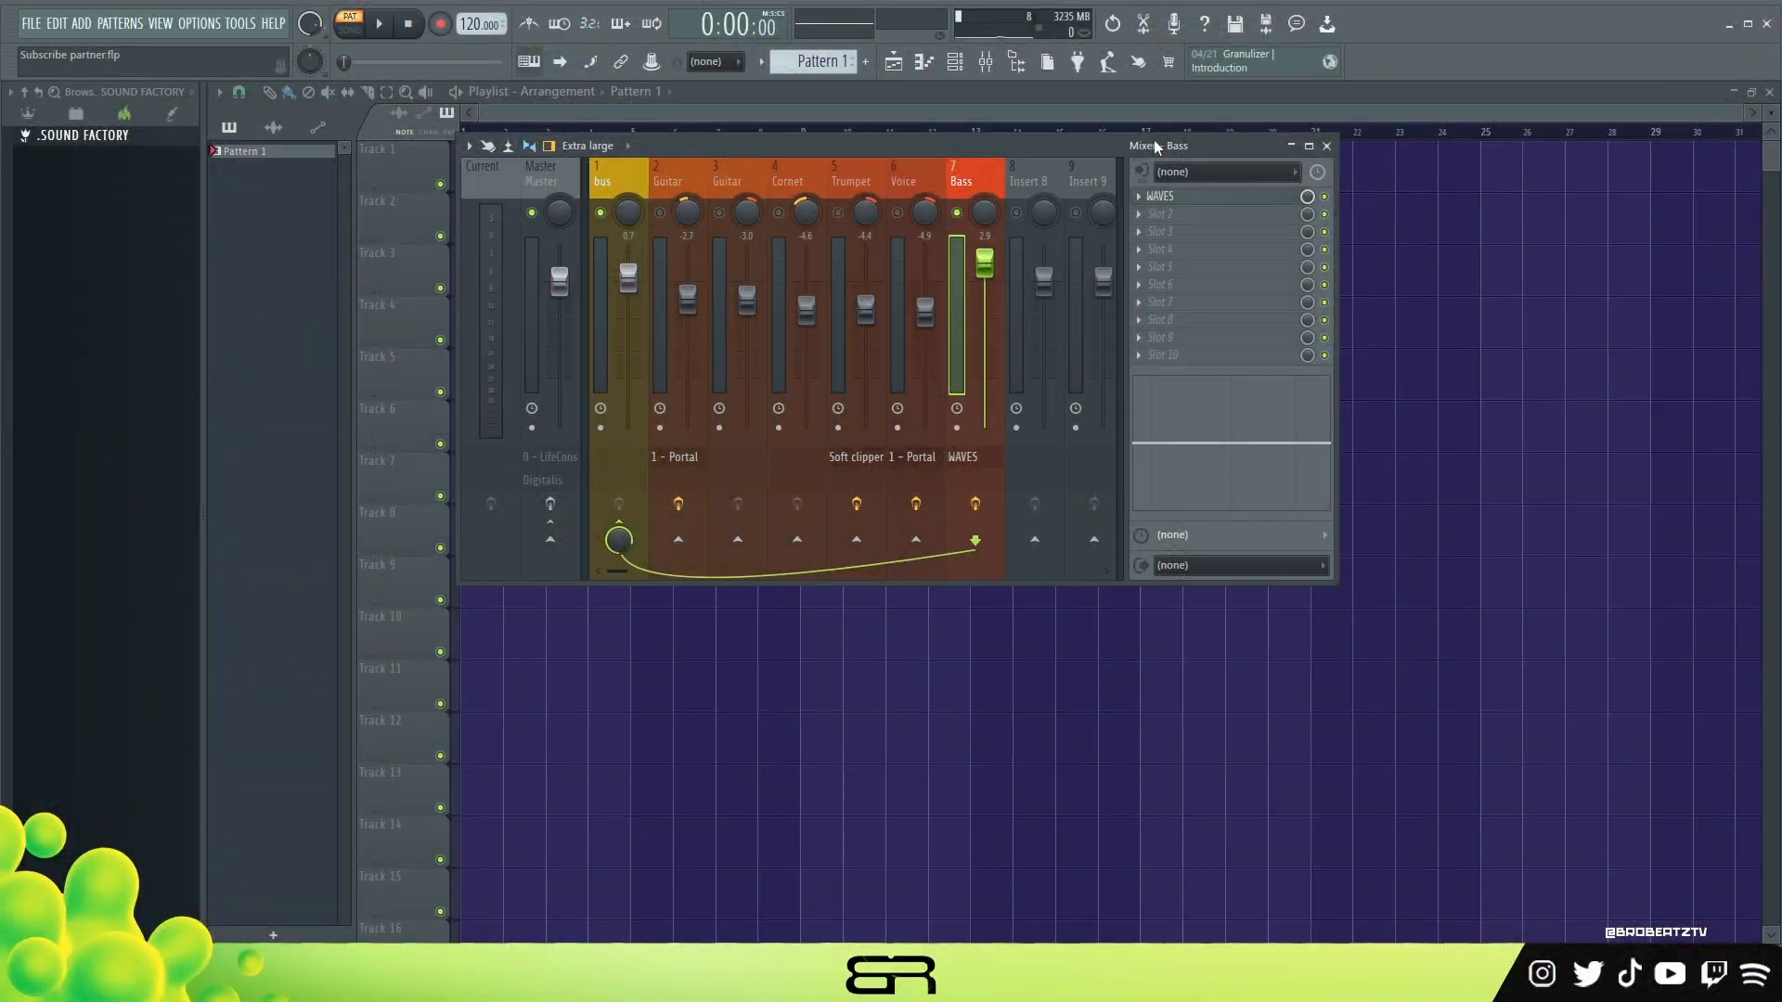
Review the EQ and effects of the Guitar, Cornet and Bass mixer tracks, including the LoAir effect on Bass.
{"action": "left_click_drag", "start_coordinate": [975, 177], "coordinate": [690, 184]}
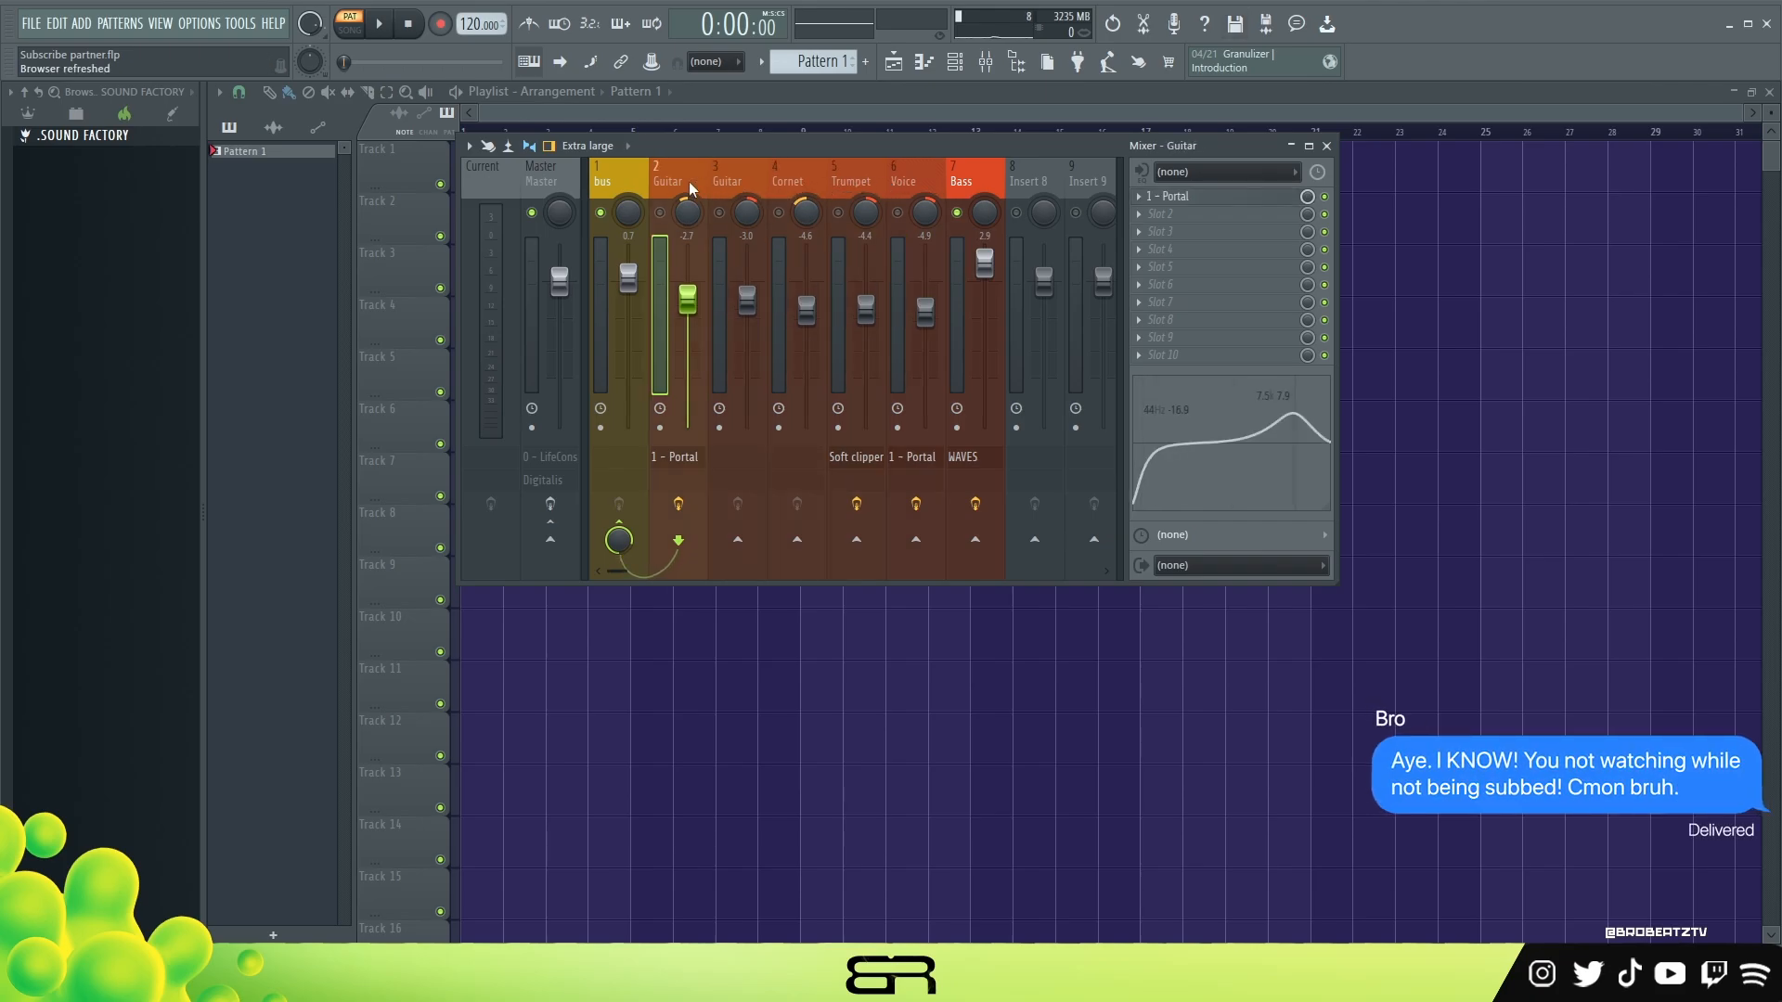
{"action": "left_click_drag", "start_coordinate": [655, 188], "coordinate": [777, 185]}
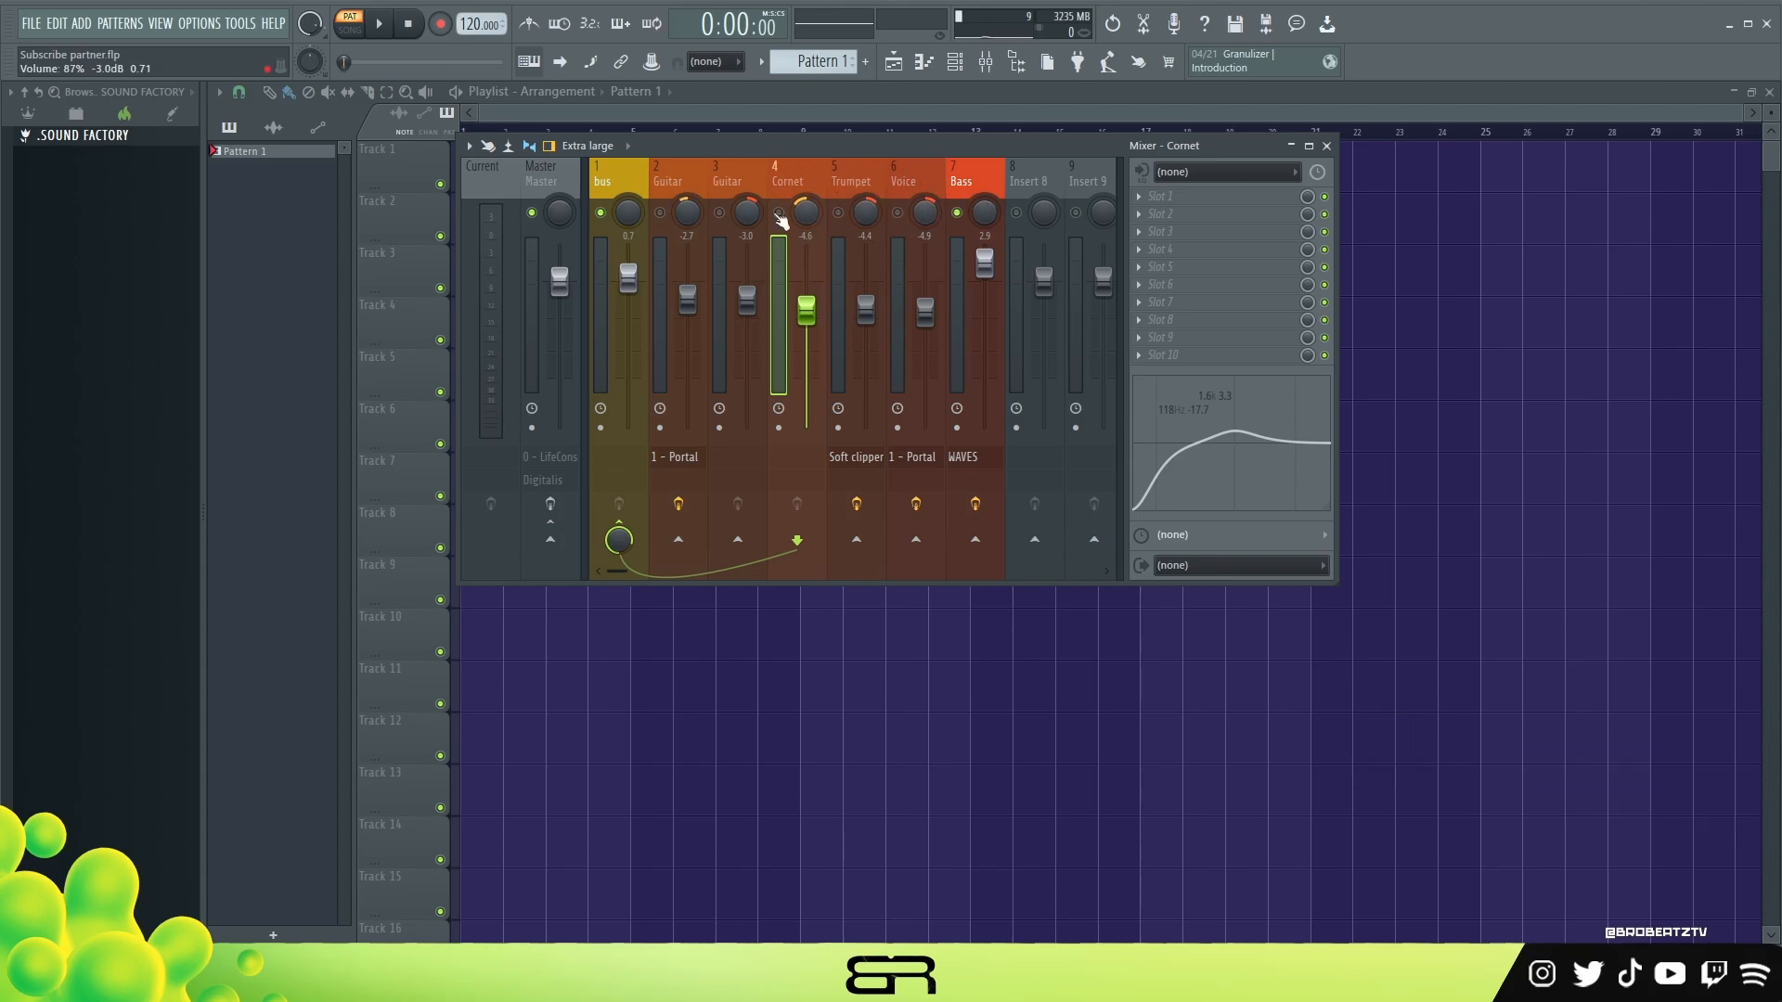
{"action": "left_click", "coordinate": [970, 184]}
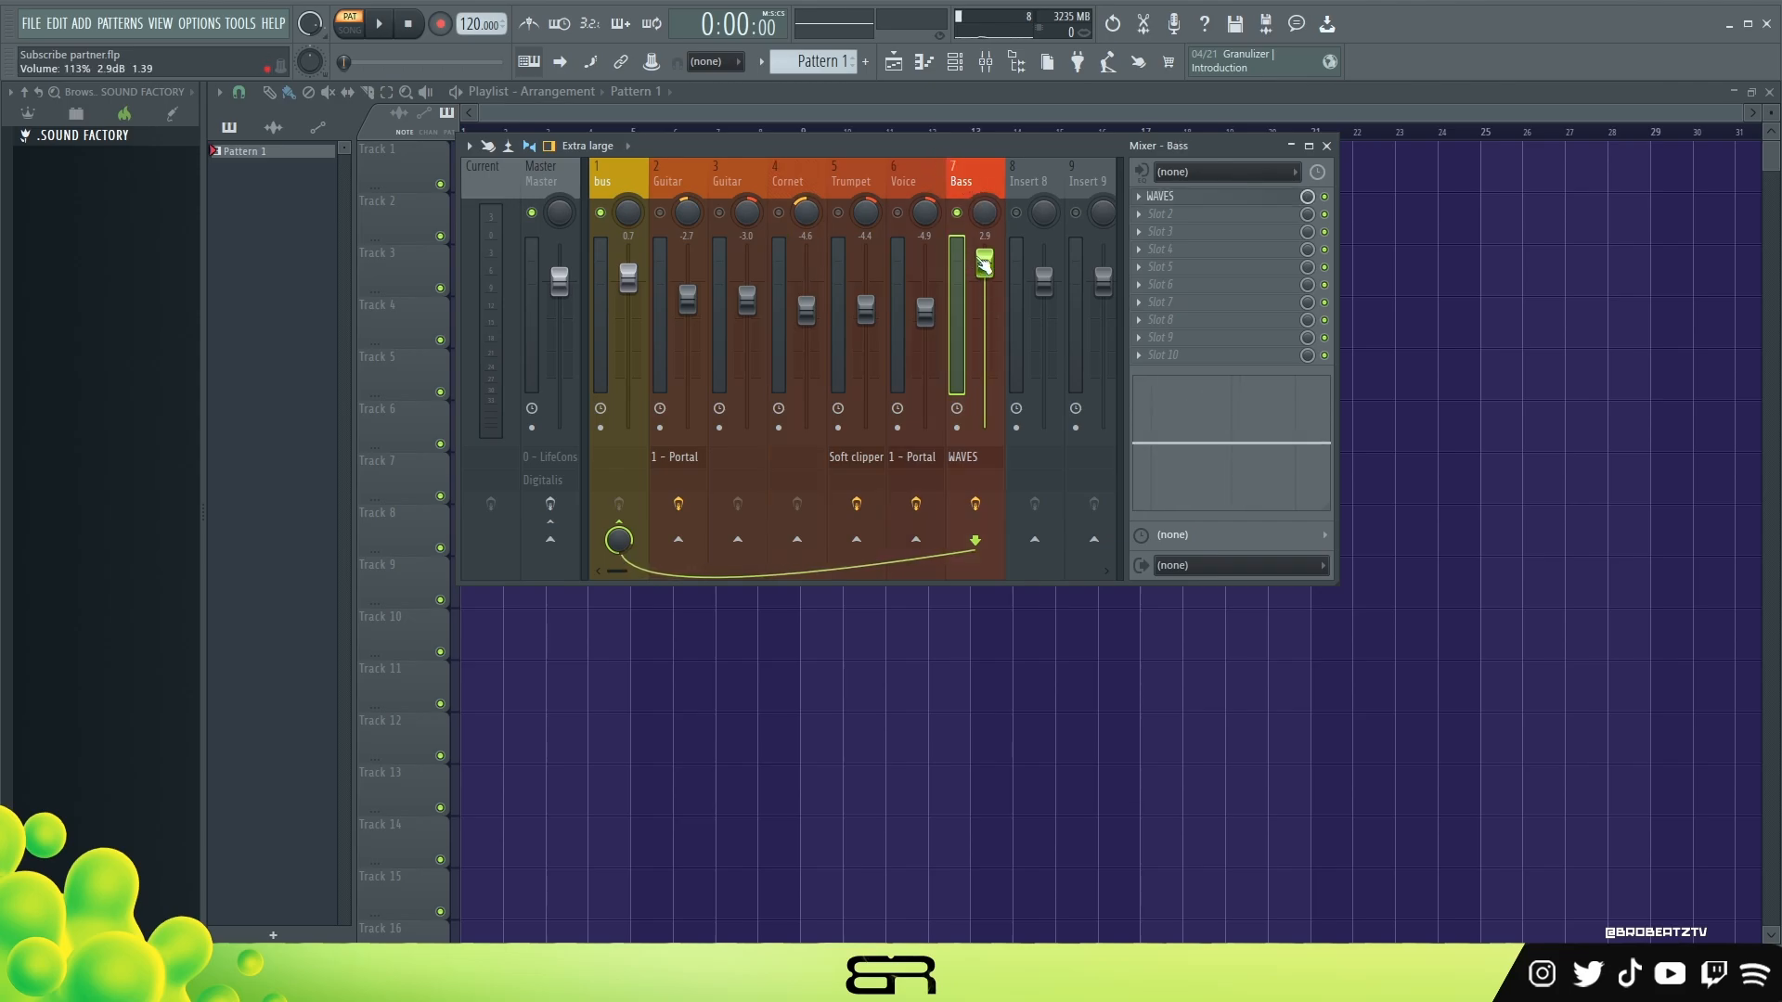
{"action": "left_click", "coordinate": [1189, 198]}
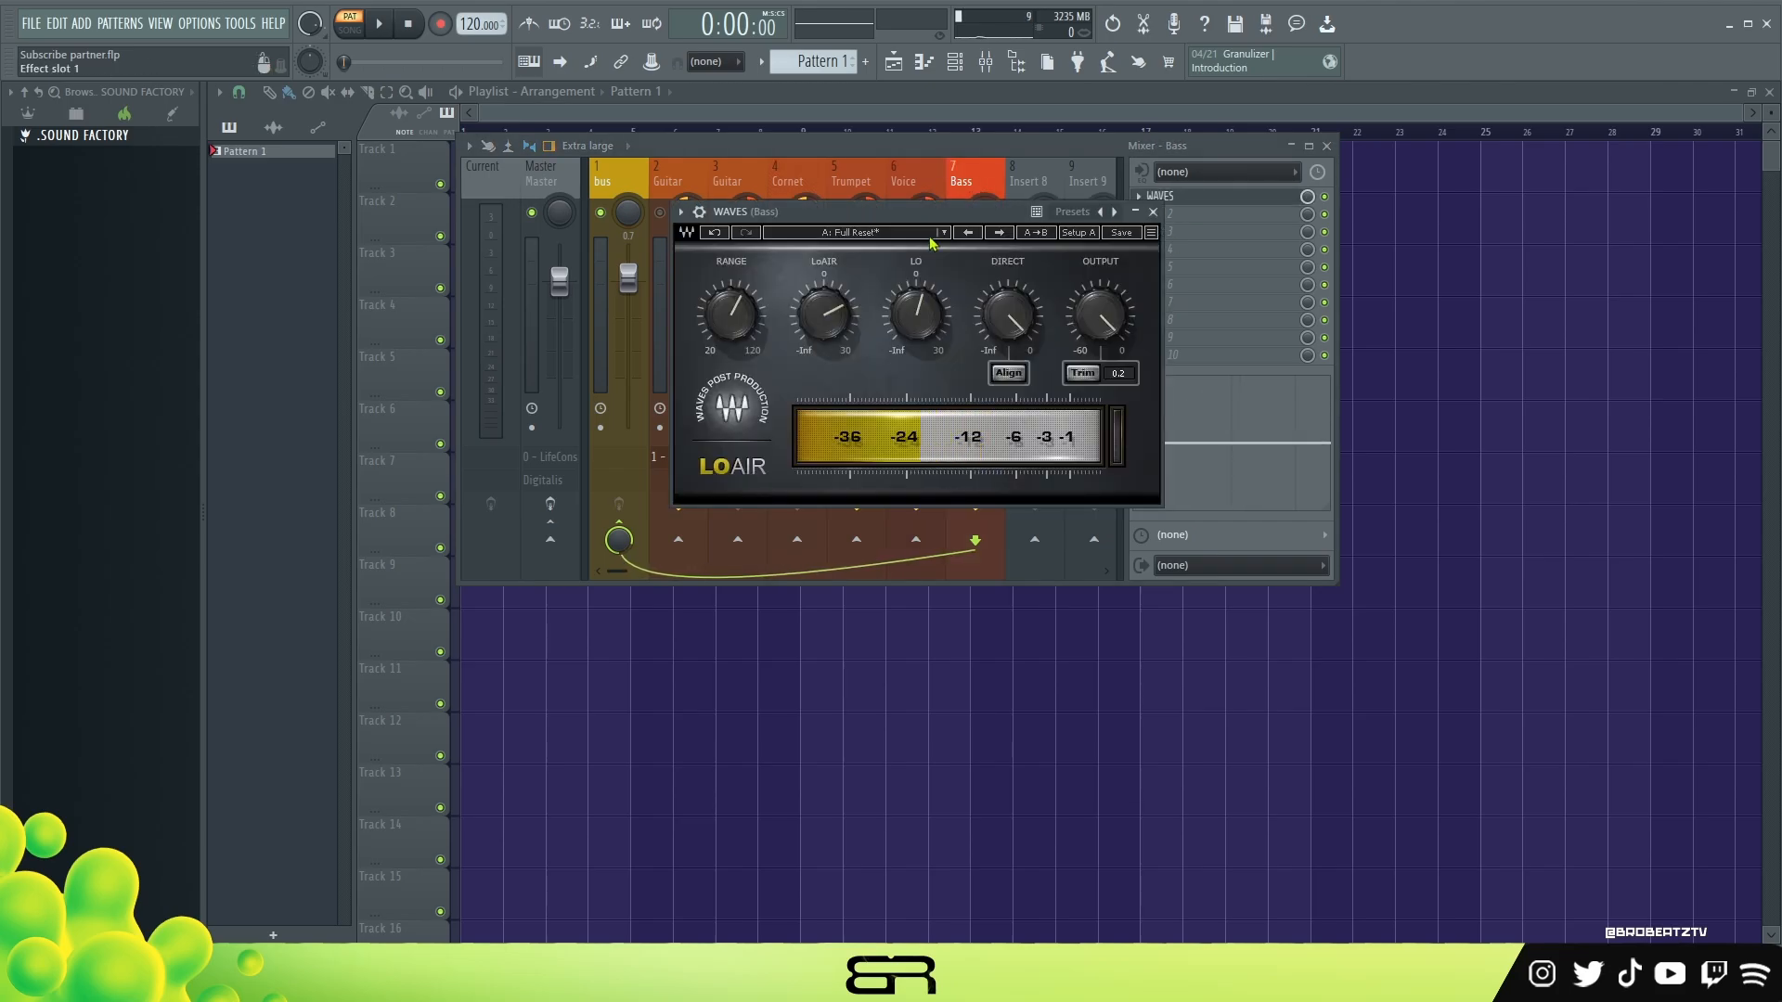
{"action": "left_click", "coordinate": [1153, 211]}
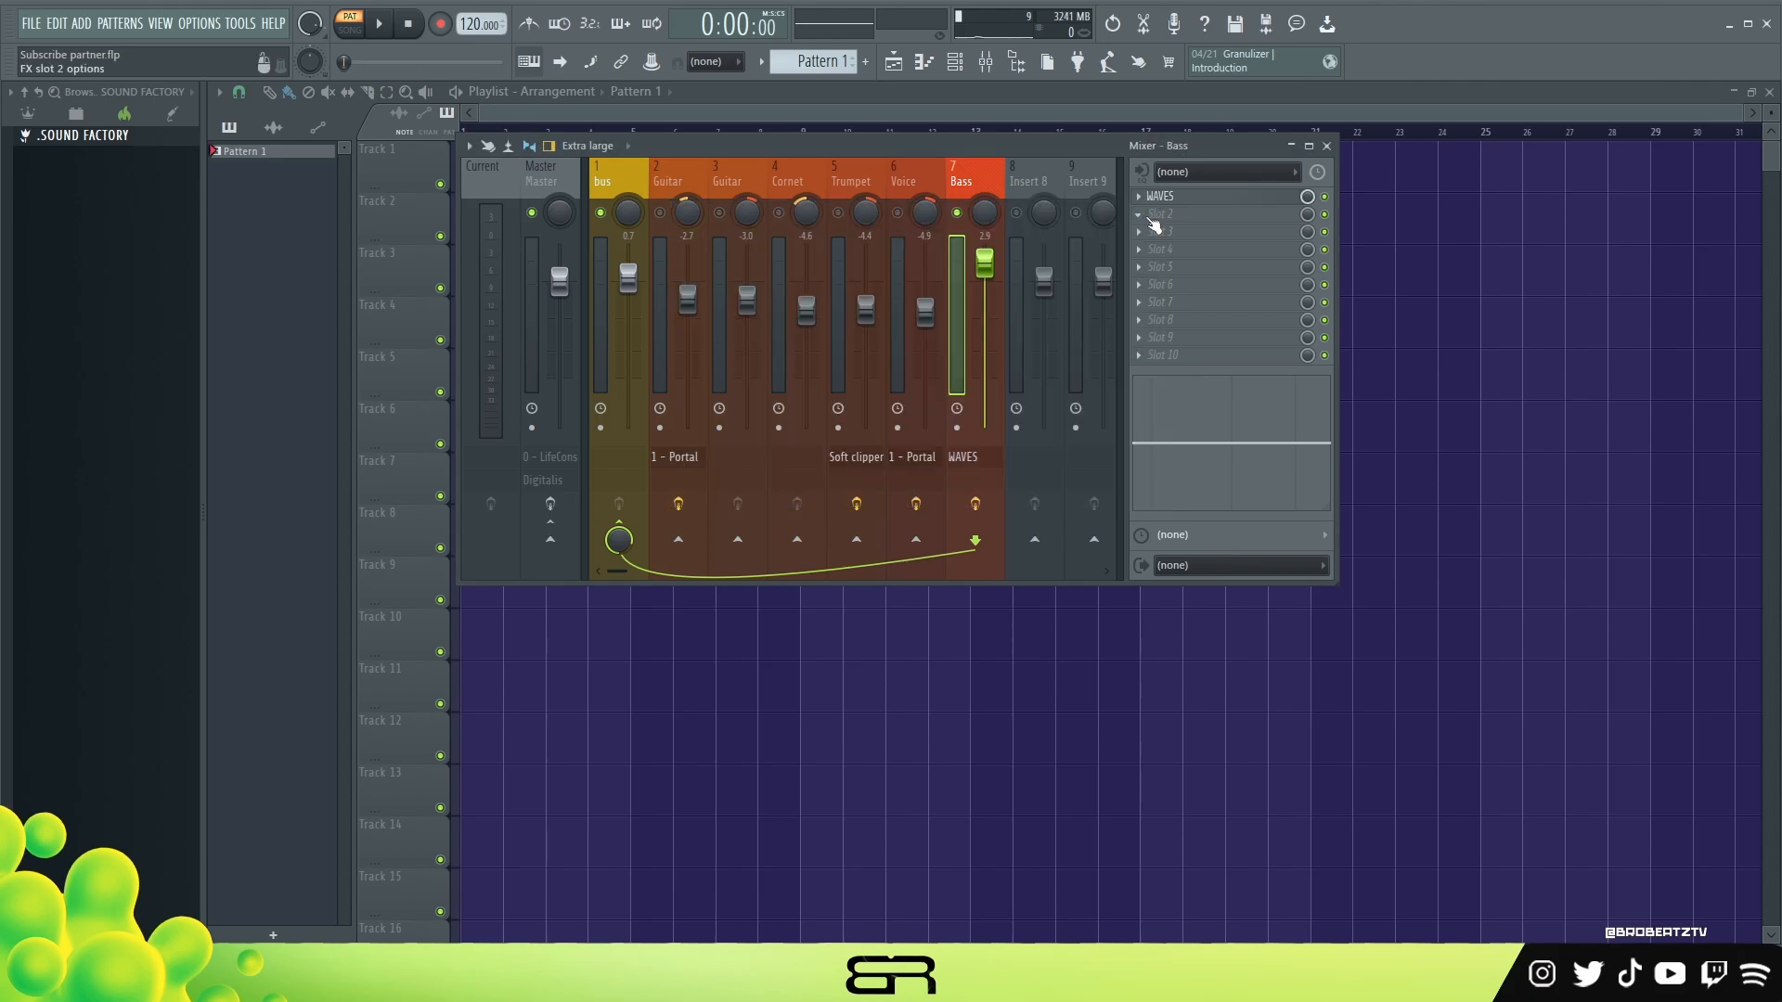
Play back the pattern from the start with the Bass mixer track in view.
{"action": "key", "text": "space"}
{"action": "key", "text": "space"}
{"action": "key", "text": "space"}
{"action": "key", "text": "space"}
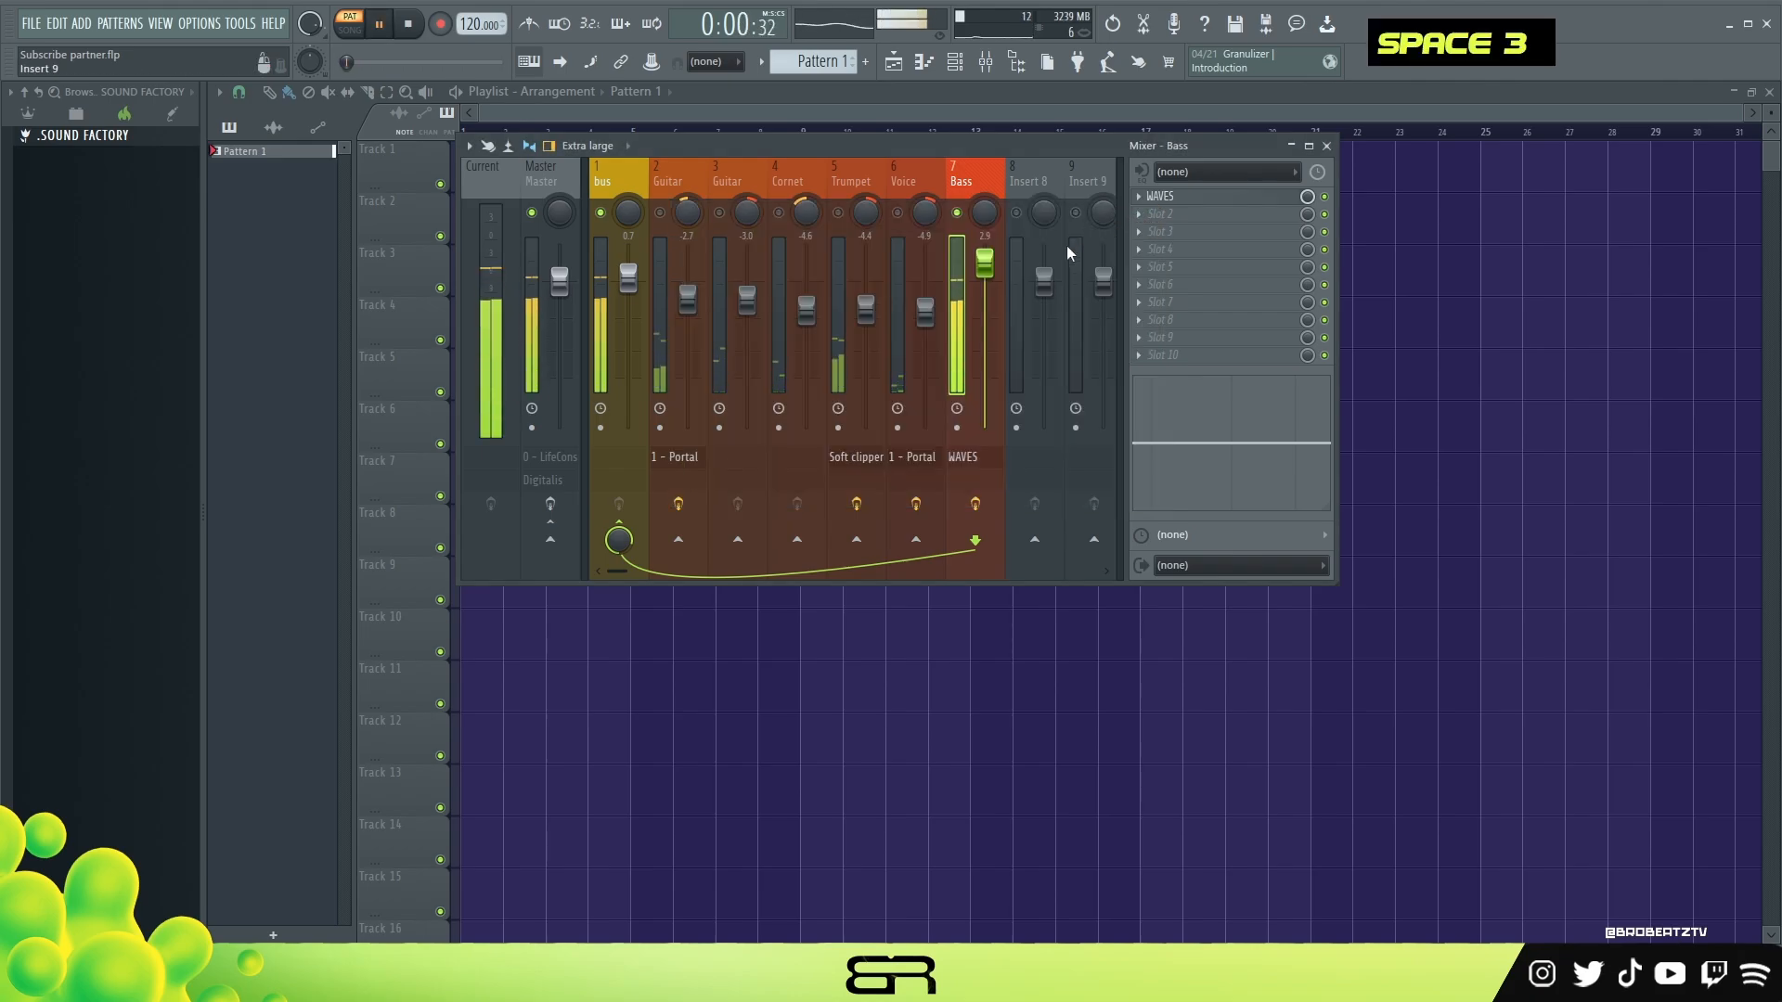
Examine the Portal effect with its Well Rounded preset on the Voice mixer track, close it and play back the mix.
{"action": "left_click", "coordinate": [919, 184]}
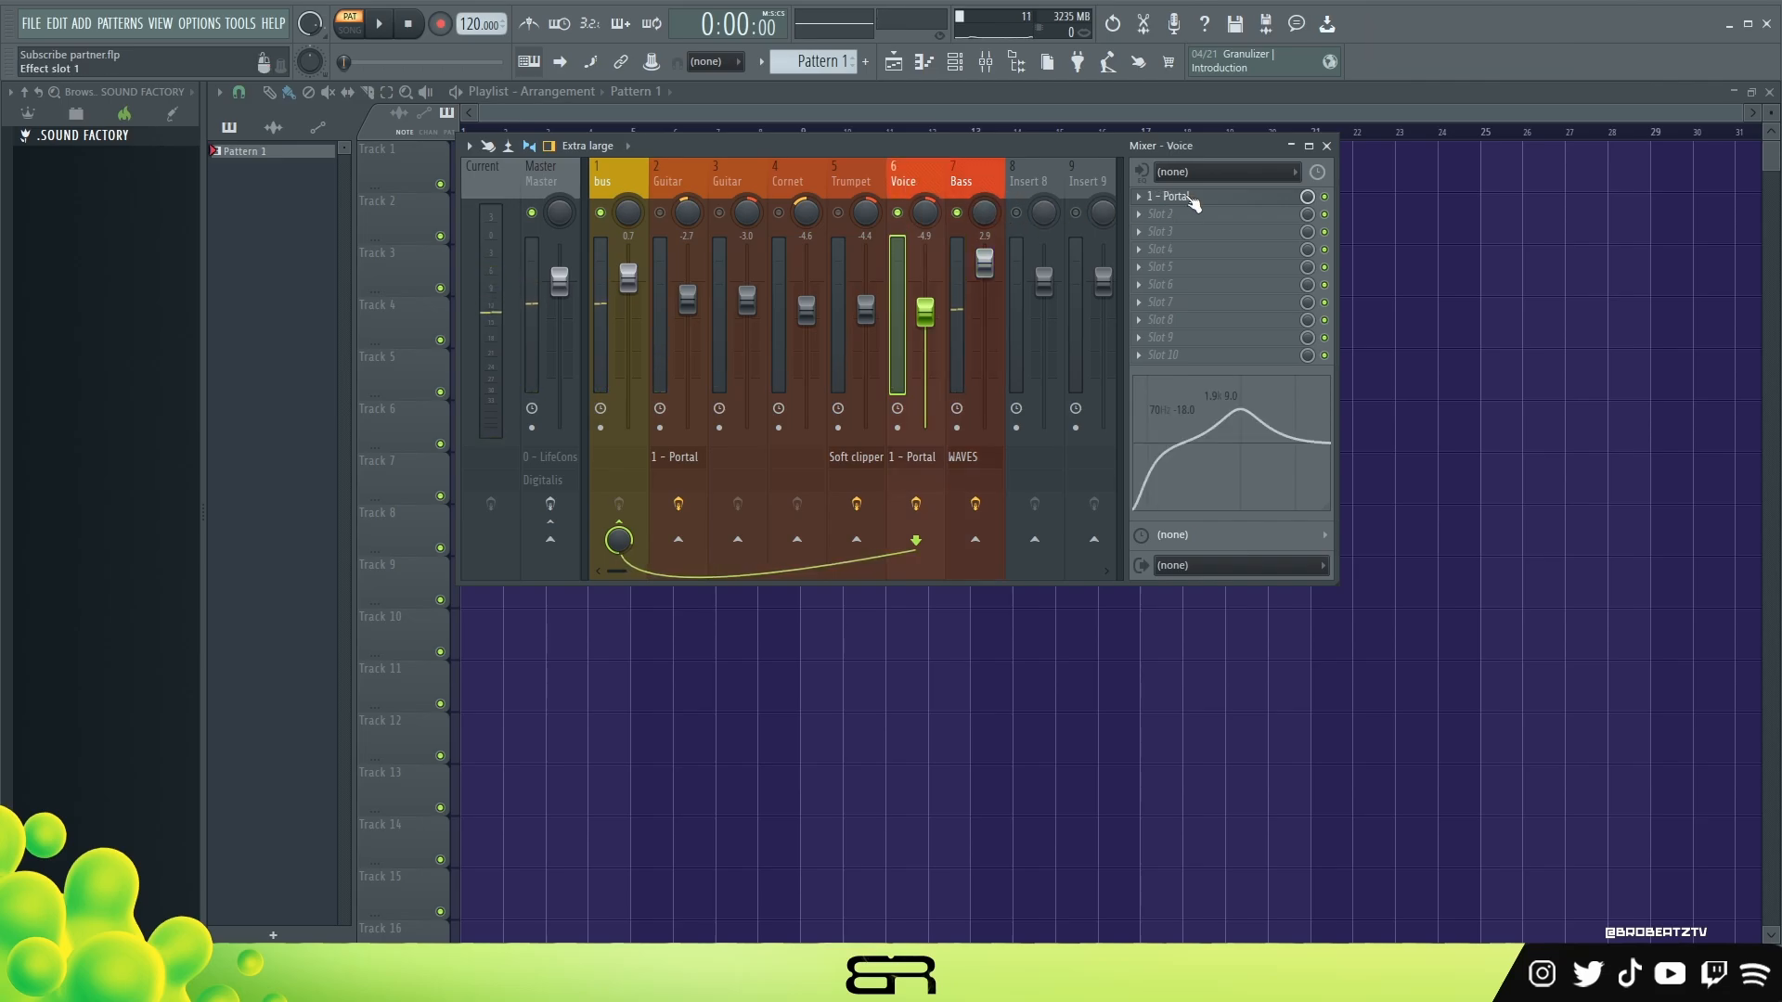
{"action": "left_click", "coordinate": [1175, 197]}
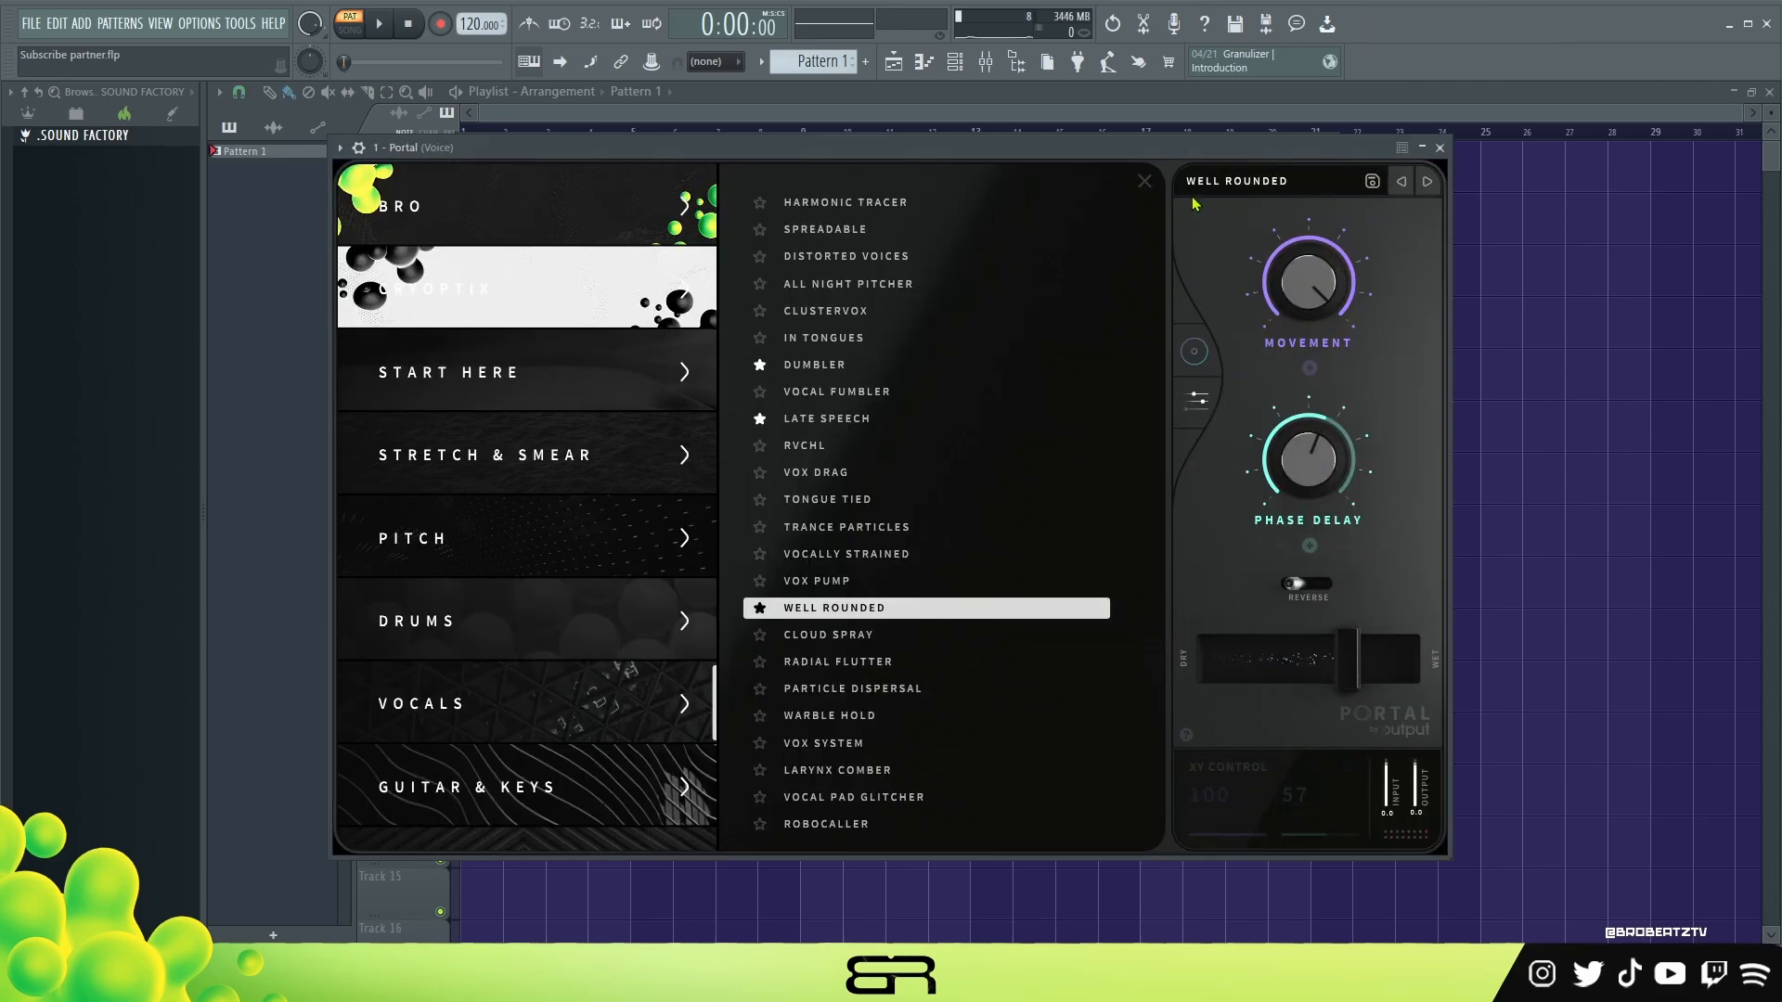
{"action": "left_click", "coordinate": [1441, 148]}
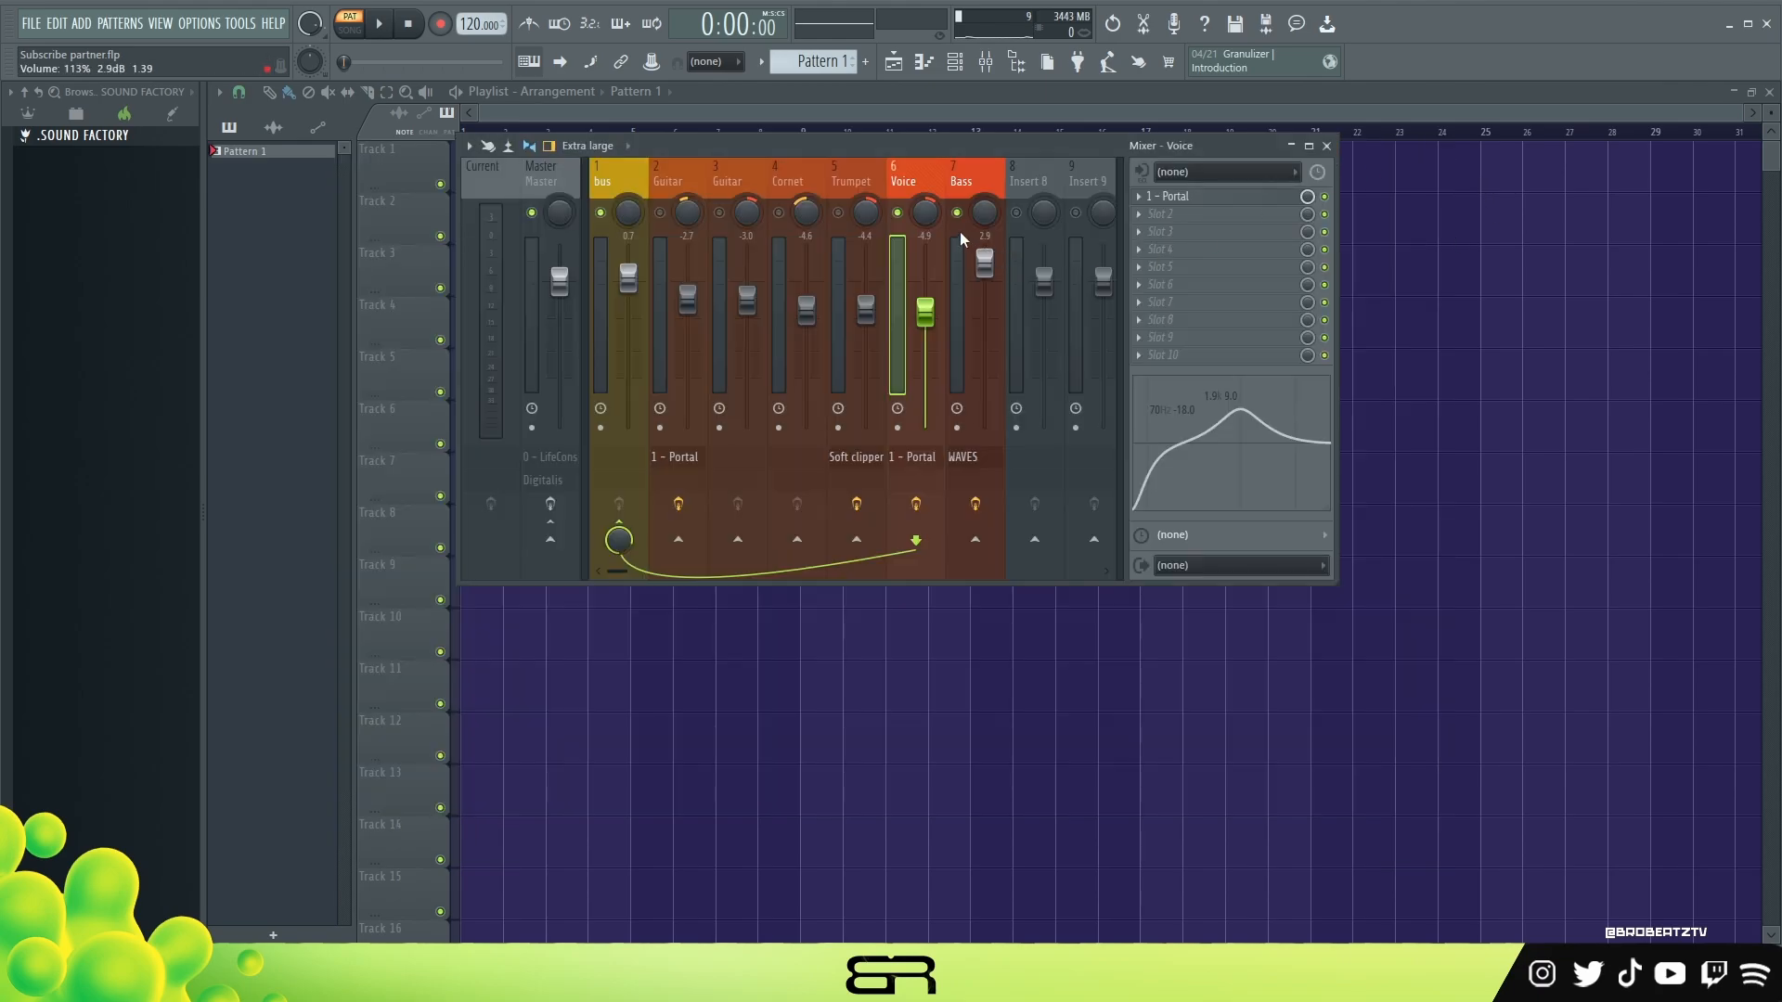
{"action": "key", "text": "space"}
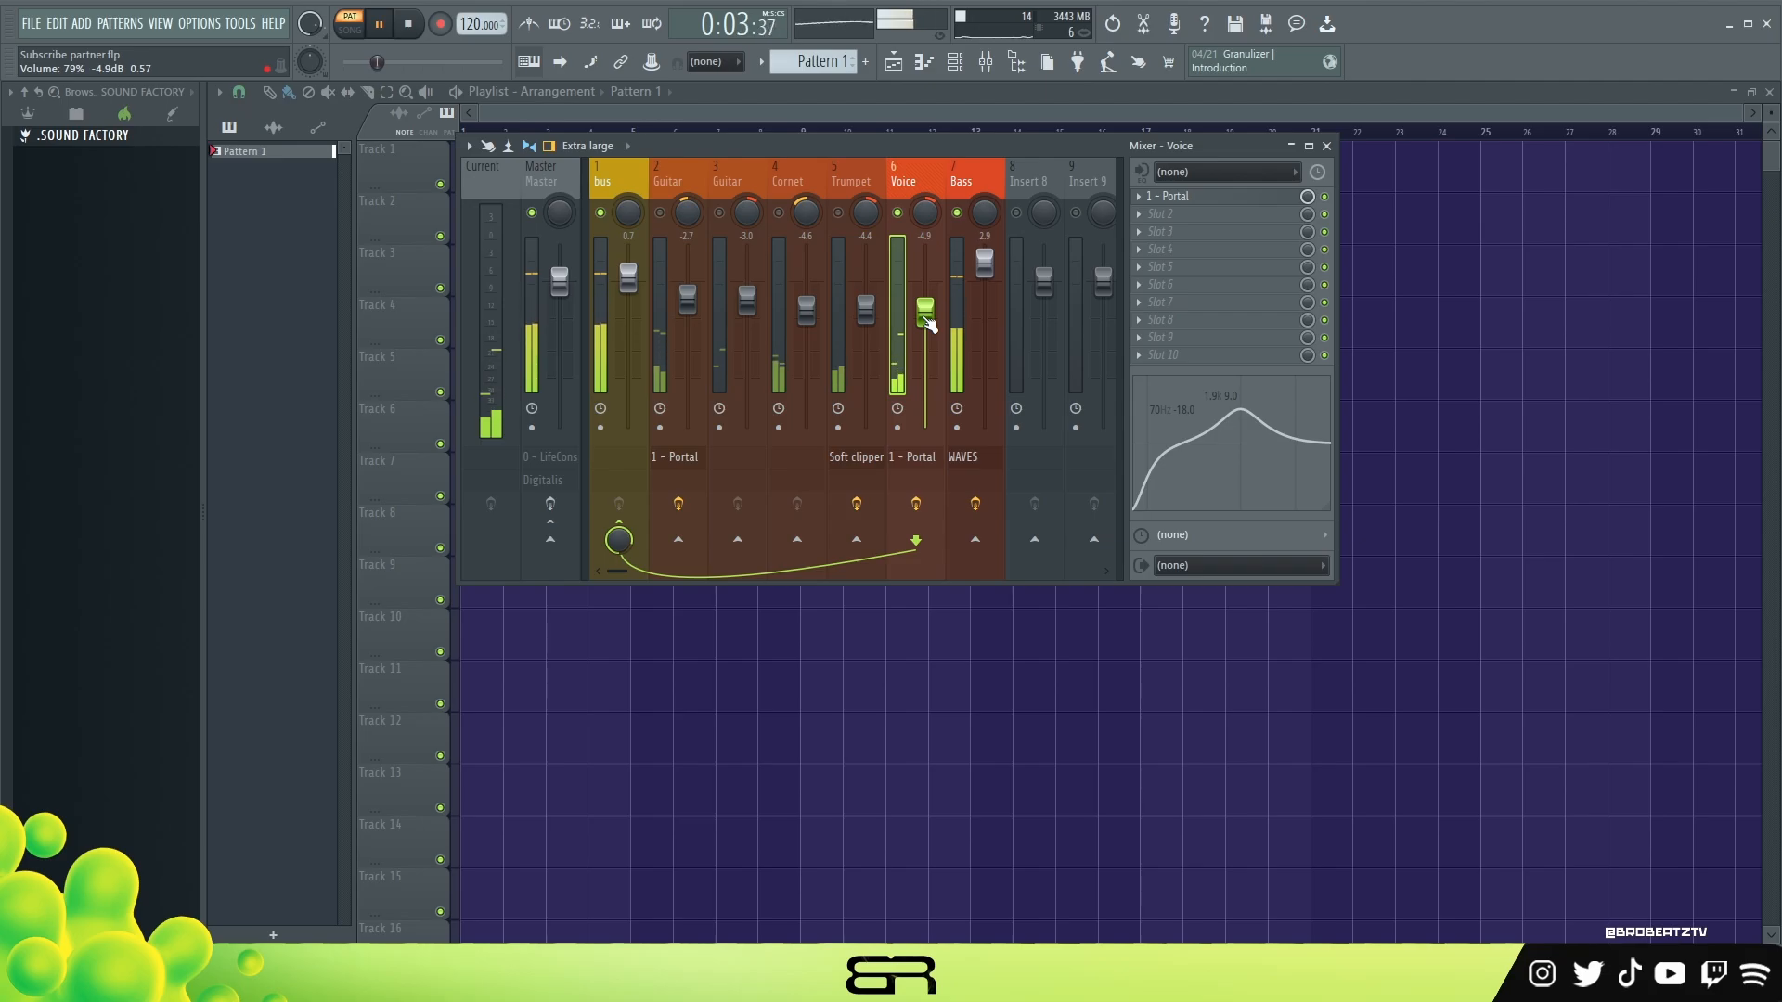
Examine the Fruity soft clipper on the Trumpet mixer track, play back the pattern and close the effect.
{"action": "key", "text": "space"}
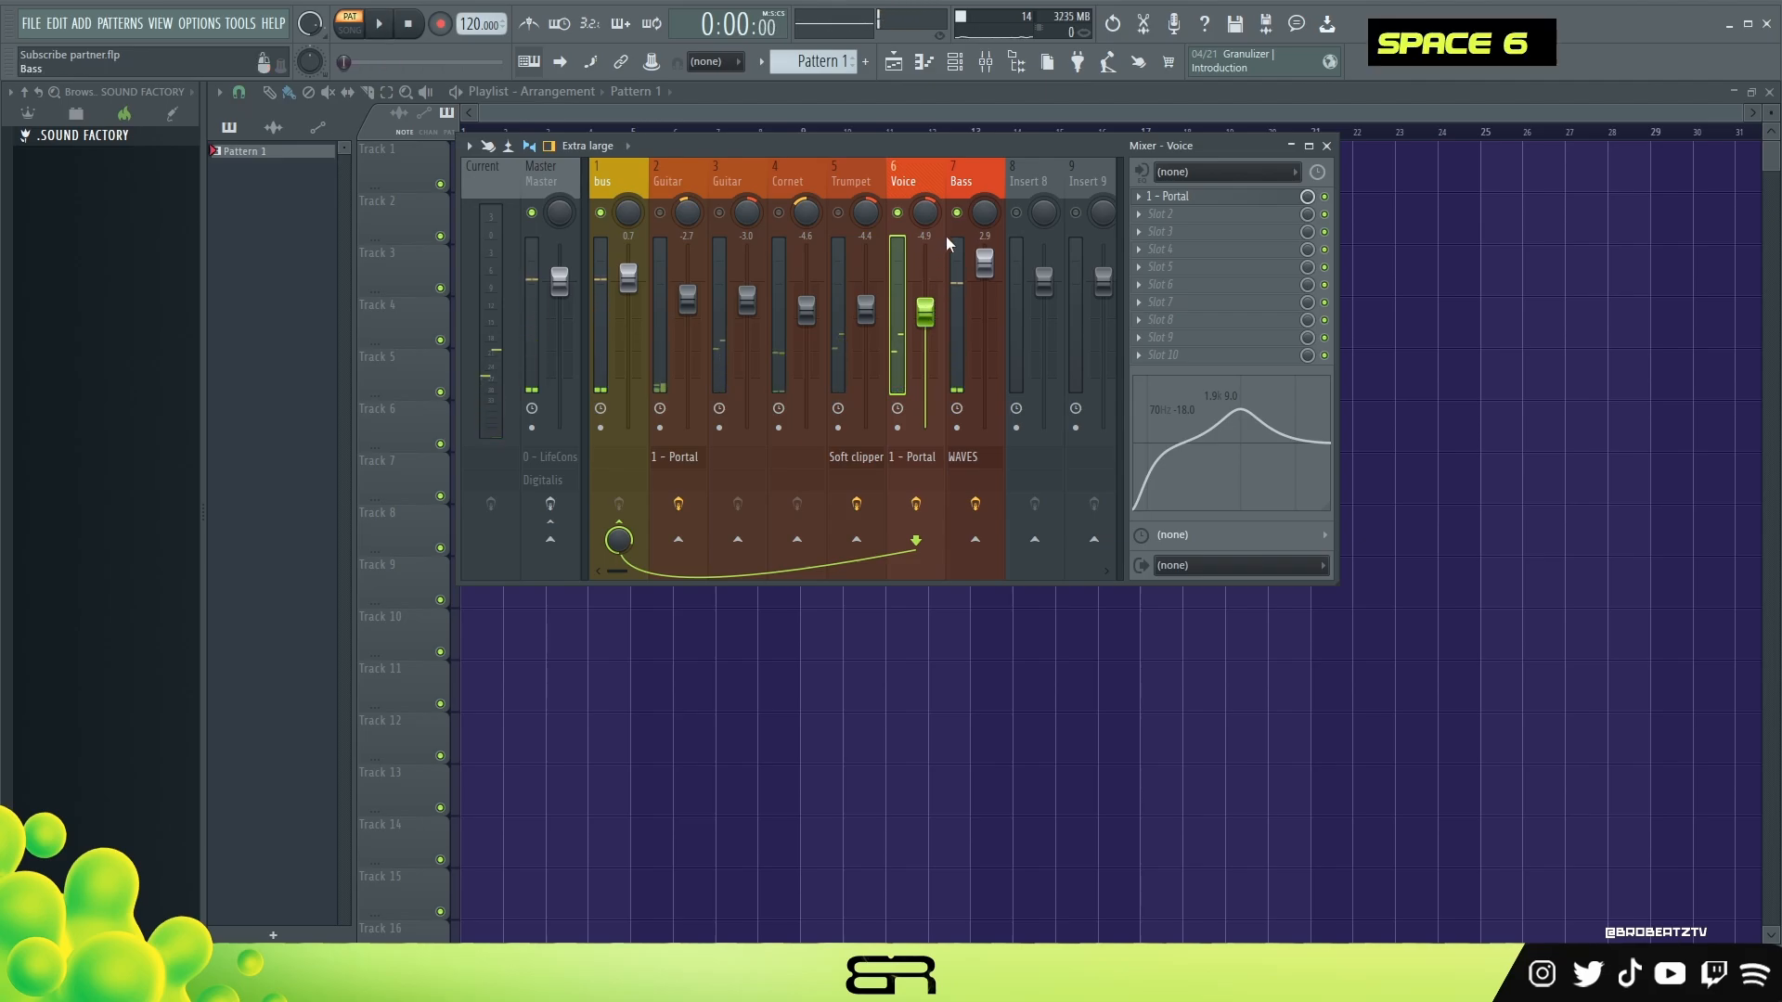
{"action": "left_click", "coordinate": [862, 188]}
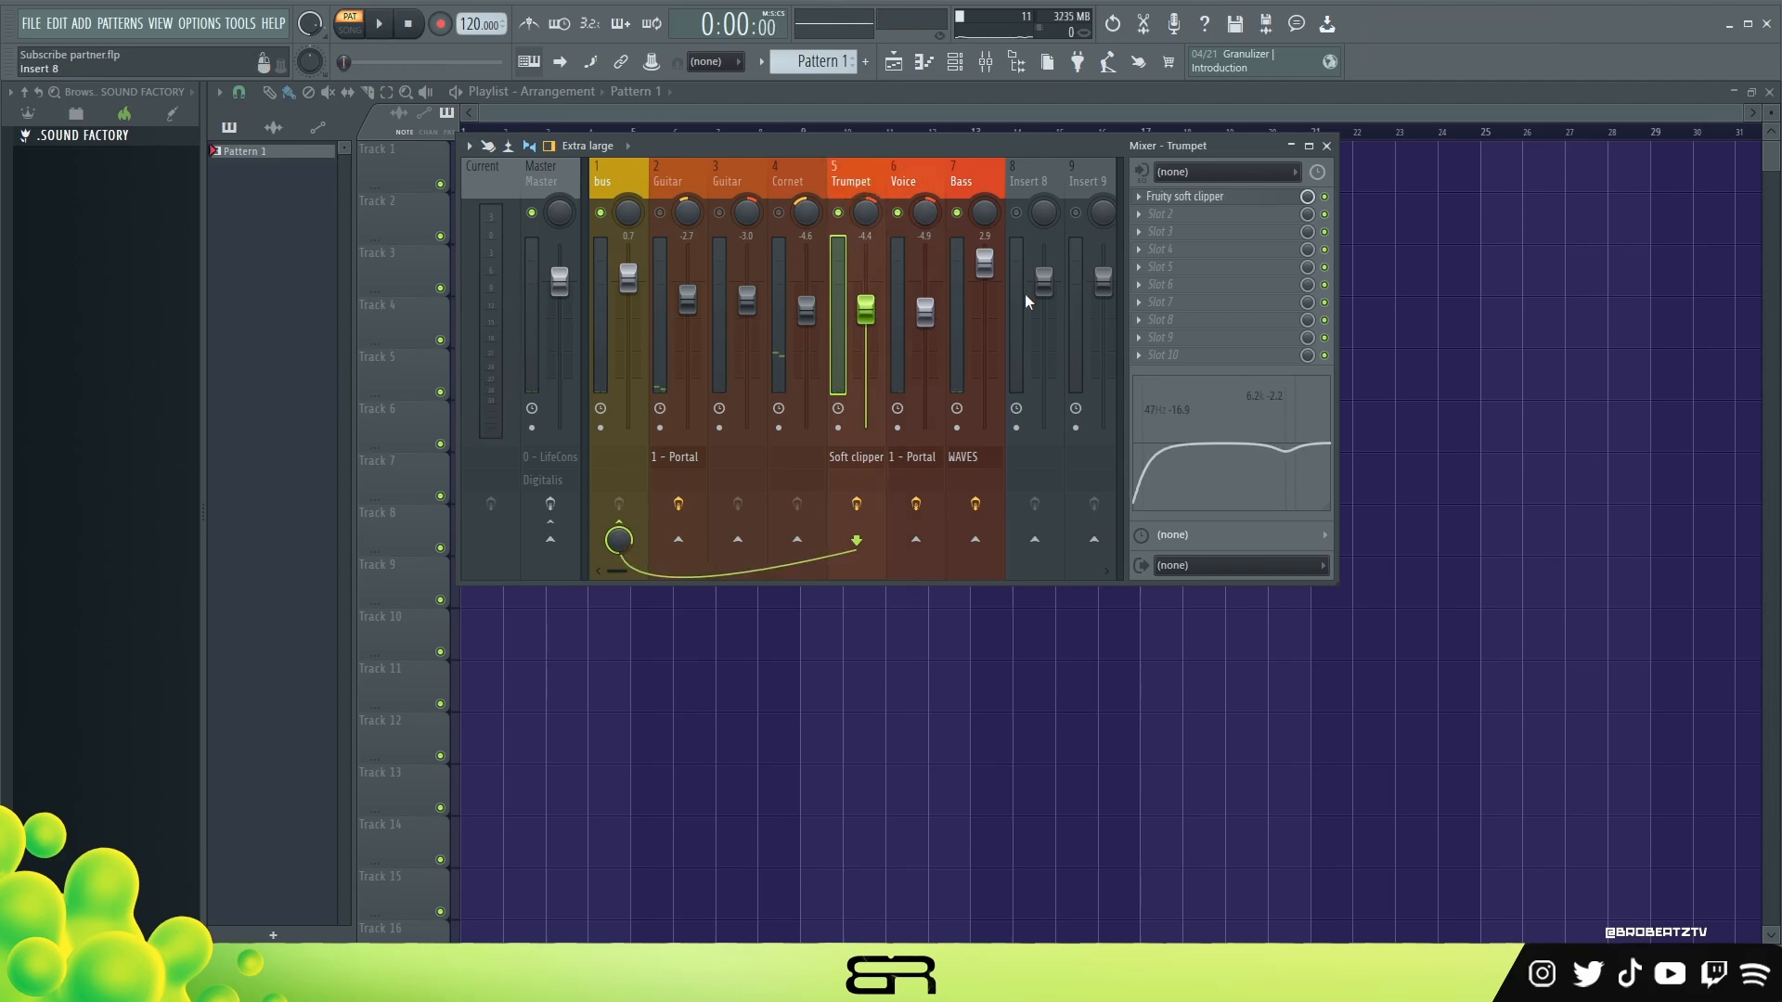
{"action": "left_click", "coordinate": [1185, 200]}
{"action": "left_click_drag", "start_coordinate": [423, 230], "coordinate": [1091, 213]}
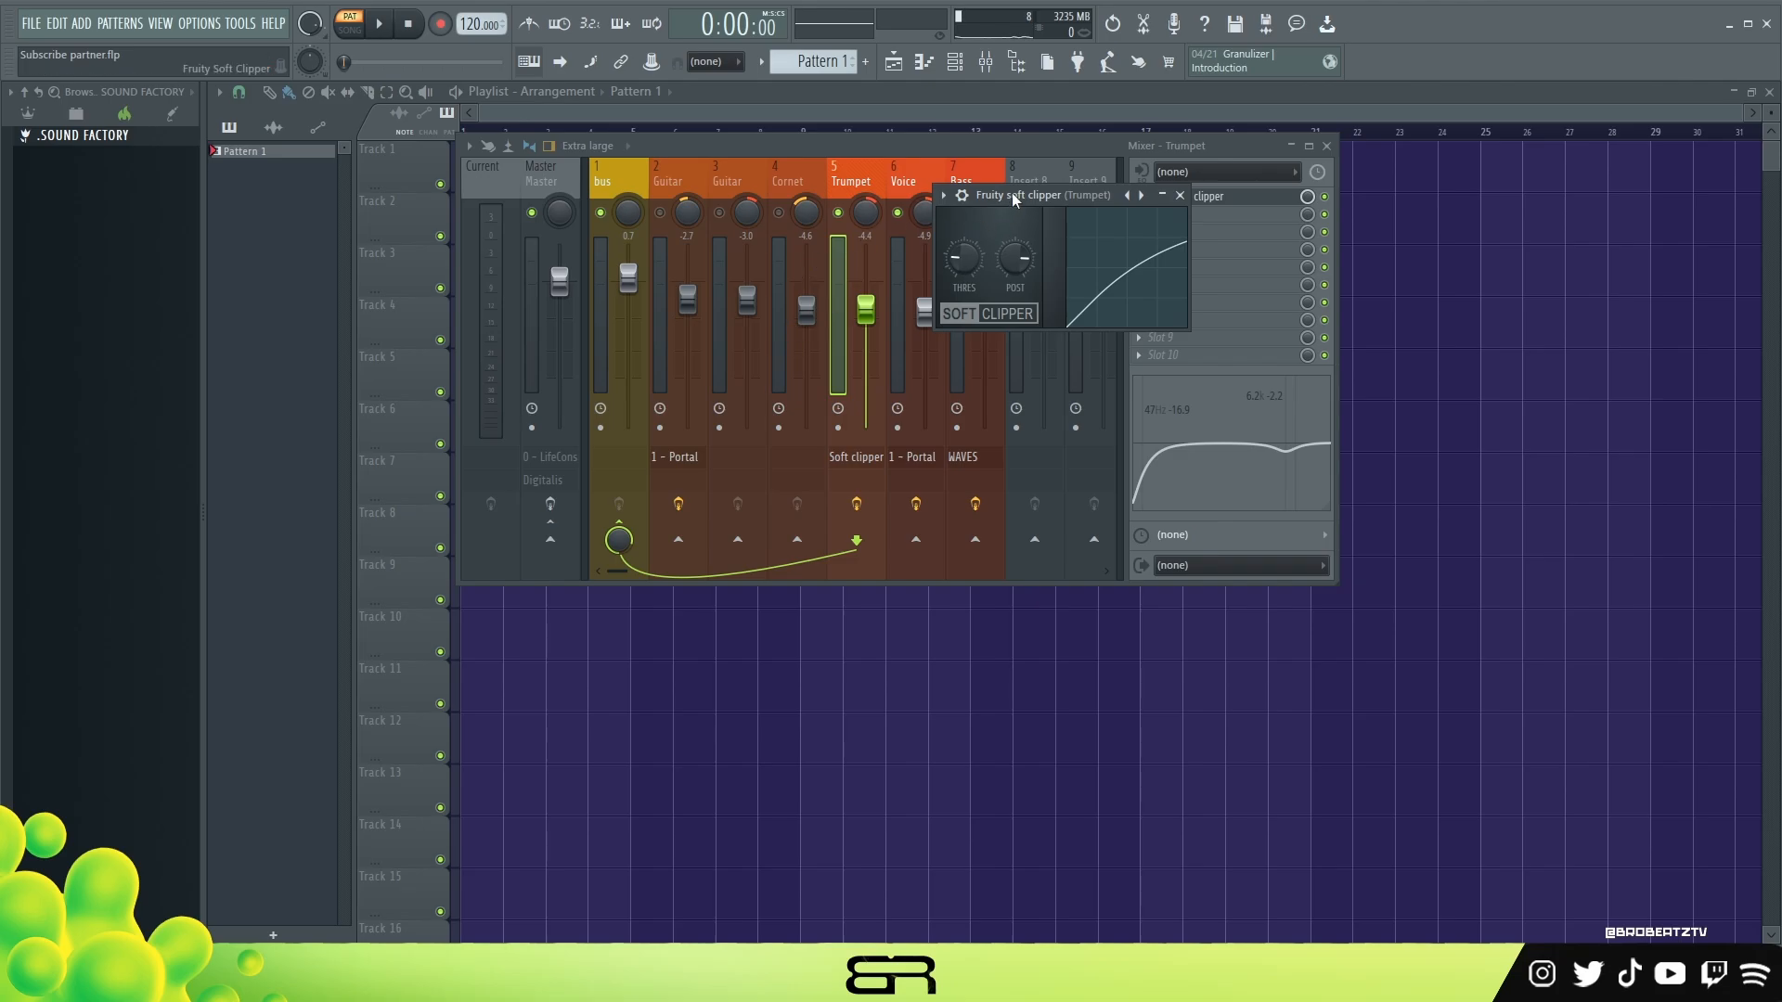
{"action": "left_click_drag", "start_coordinate": [1014, 198], "coordinate": [1019, 226]}
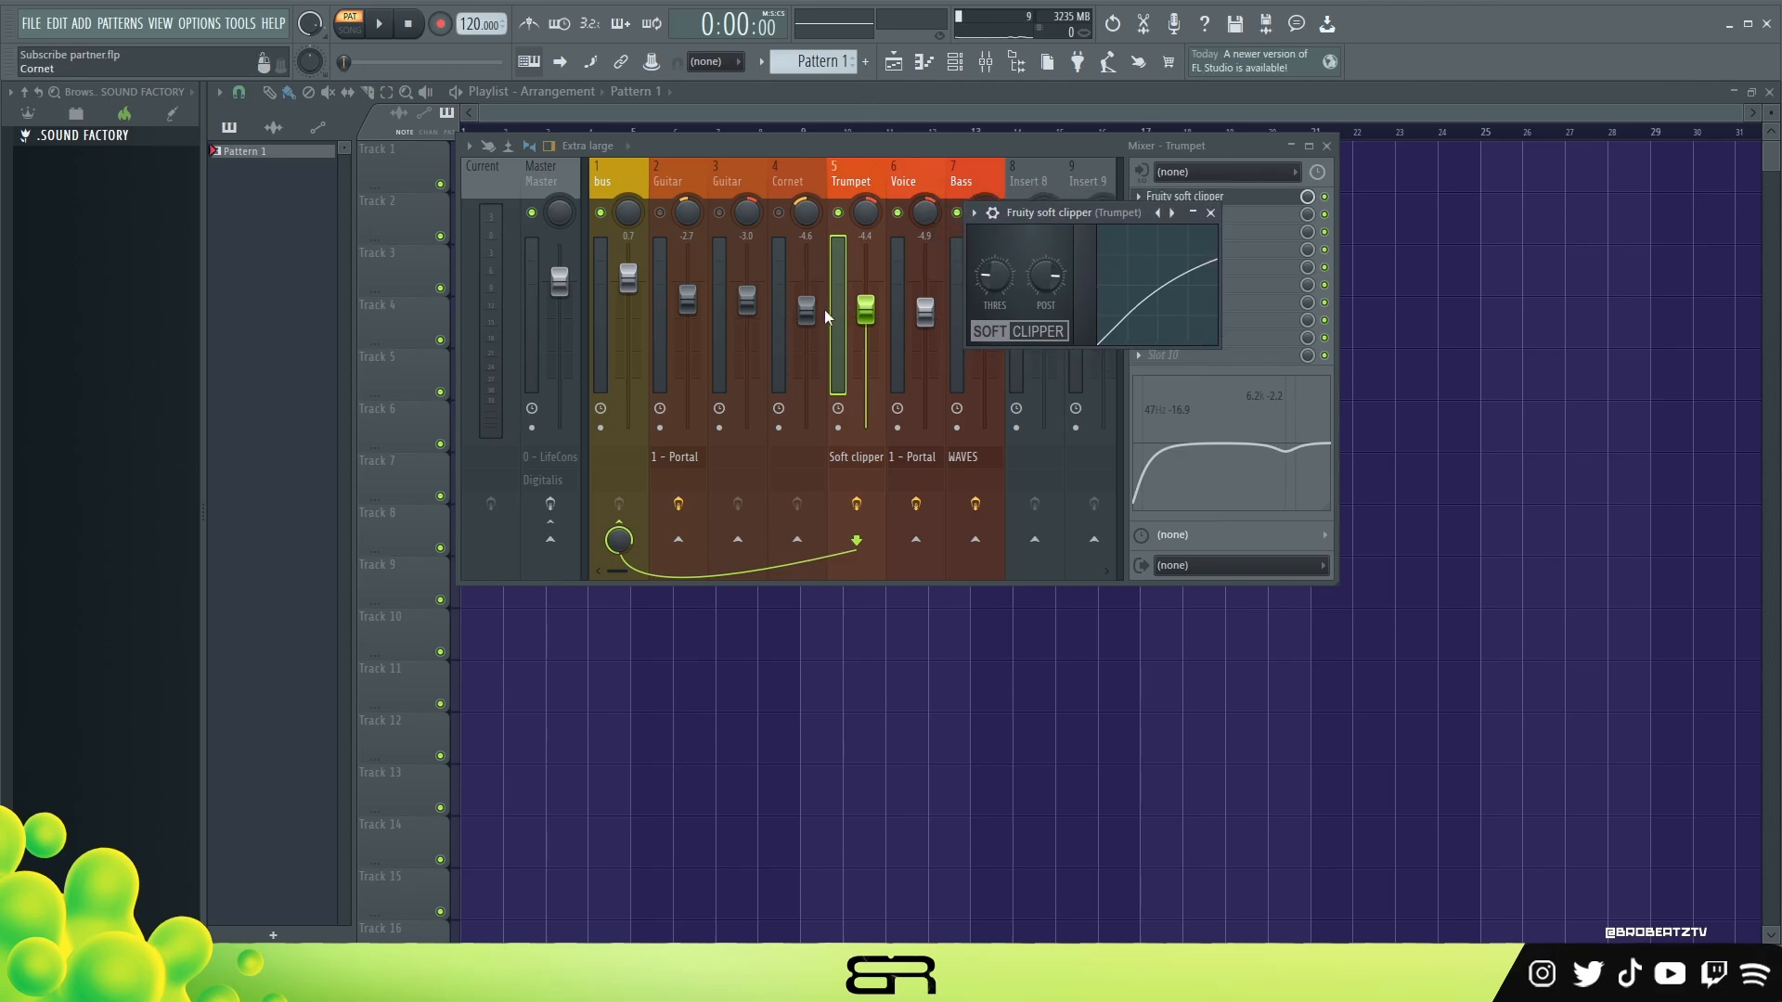
{"action": "key", "text": "space"}
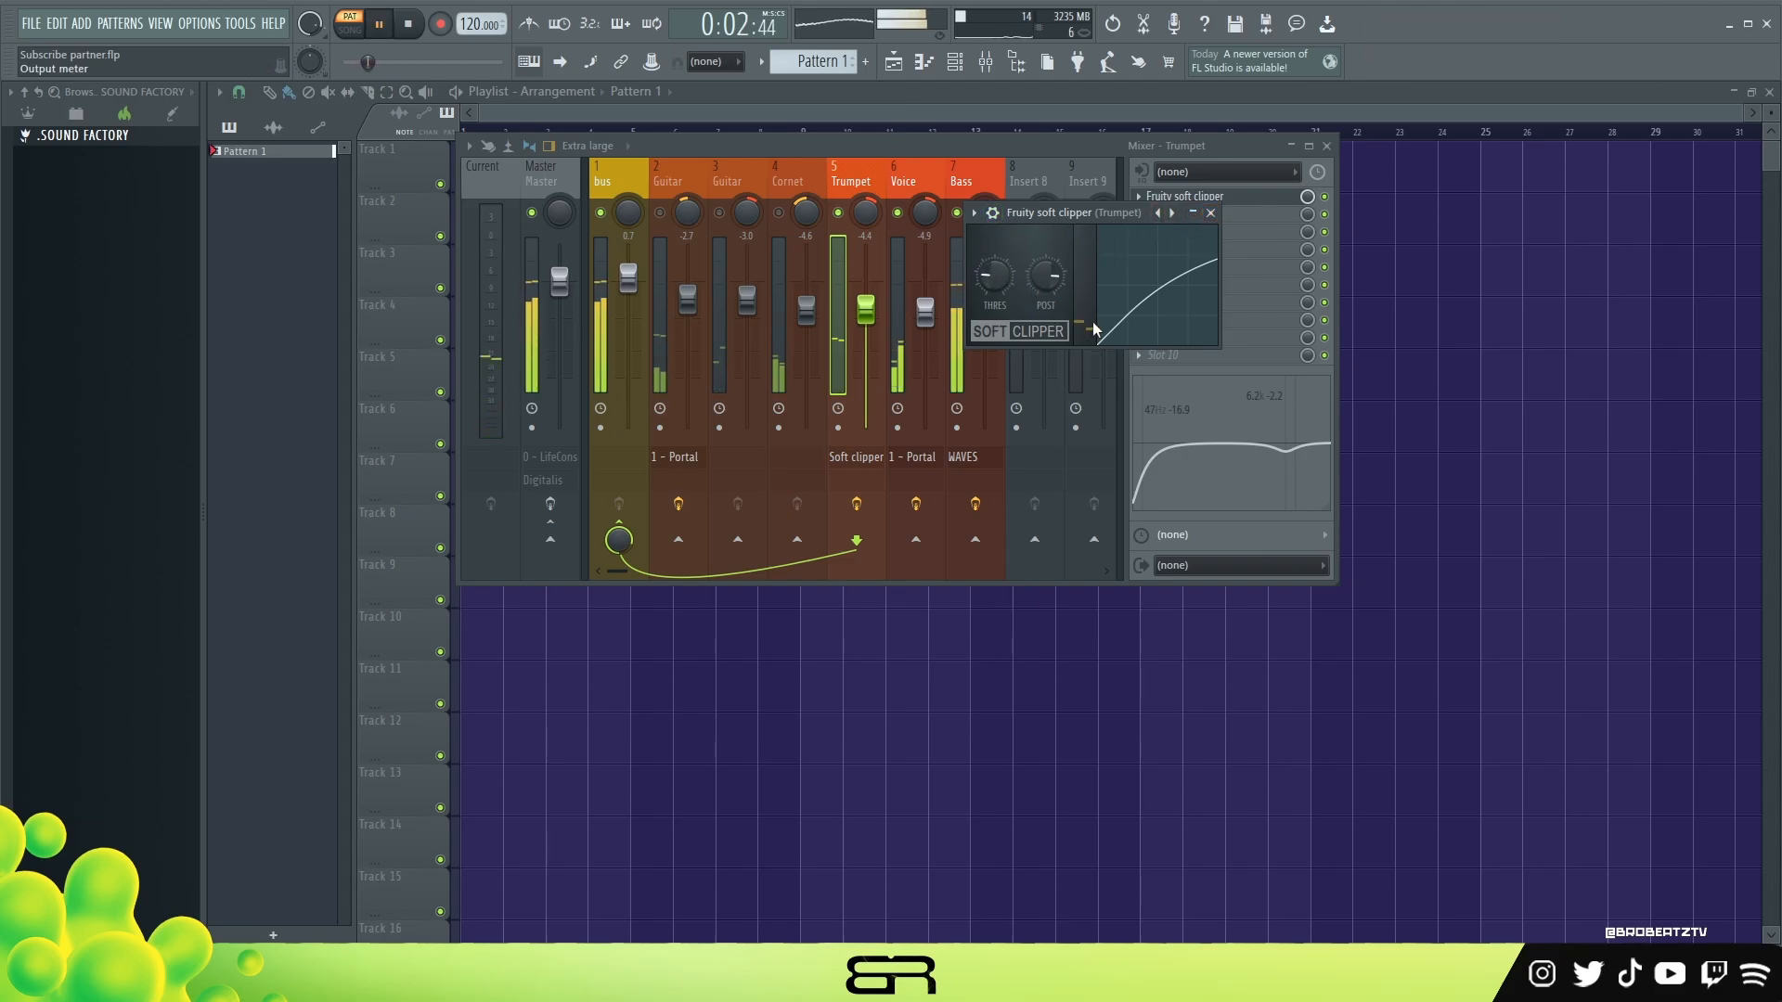
{"action": "left_click", "coordinate": [1211, 213]}
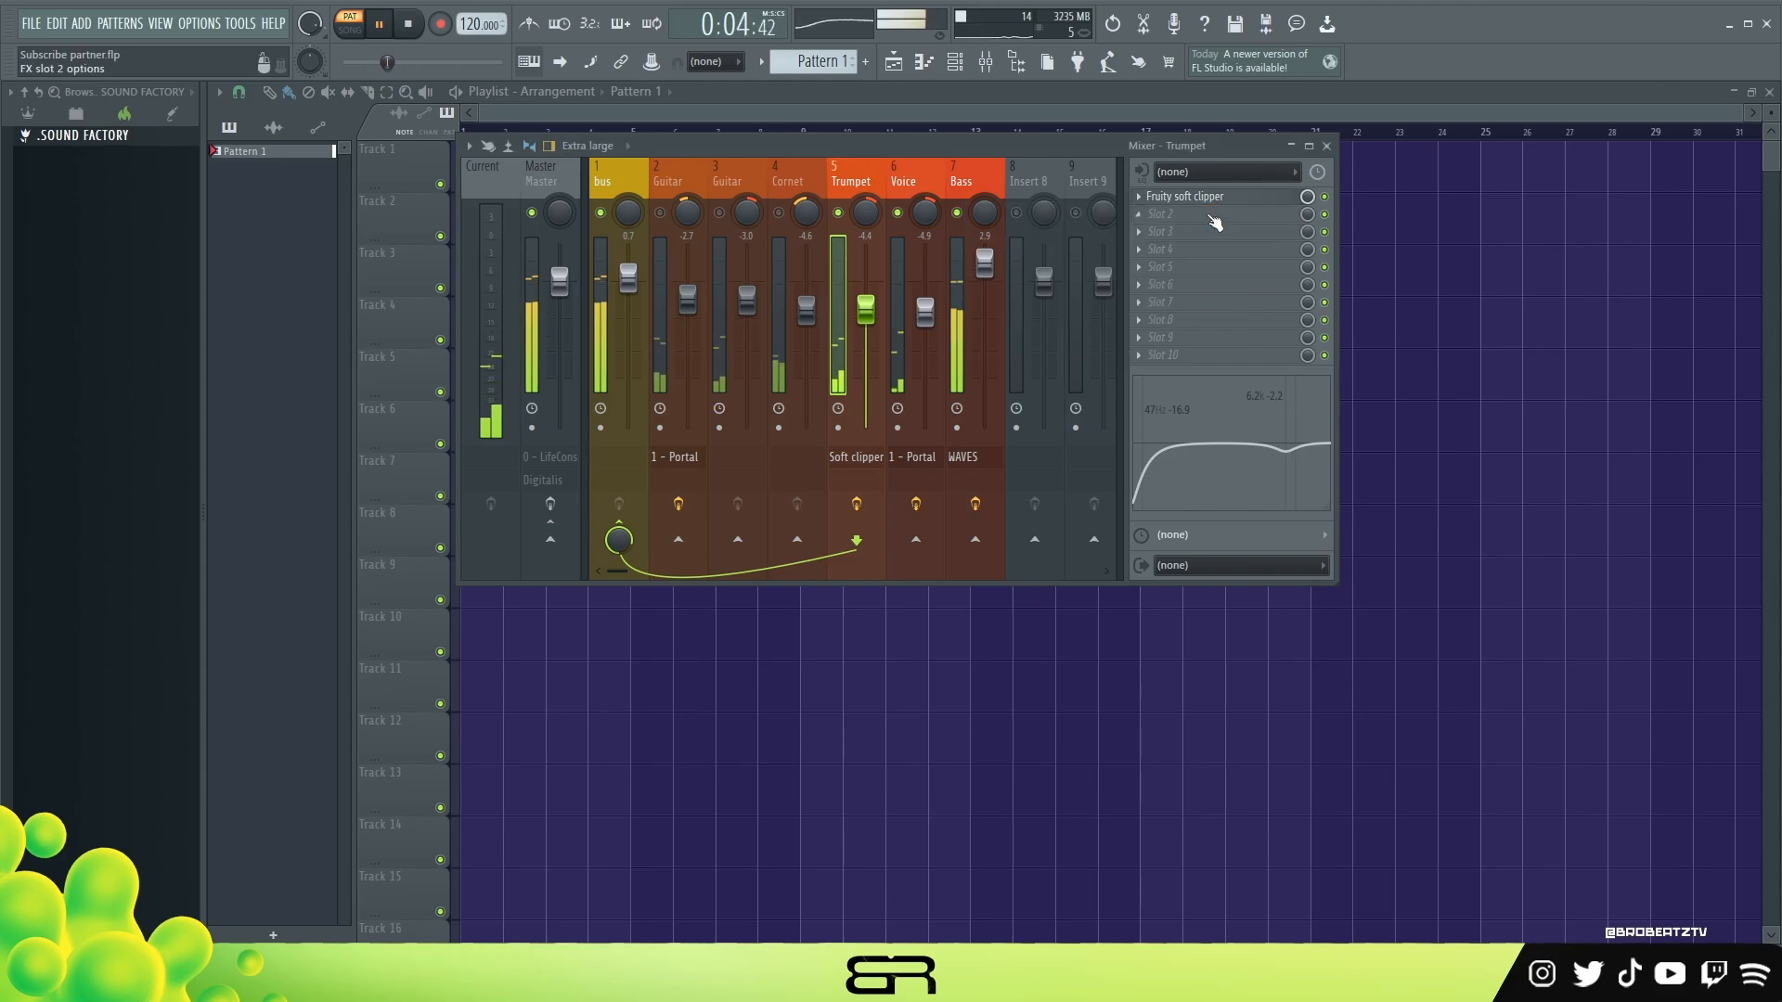
{"action": "key", "text": "space"}
Unmute the two Guitar mixer tracks.
{"action": "left_click", "coordinate": [733, 190]}
{"action": "left_click", "coordinate": [720, 214]}
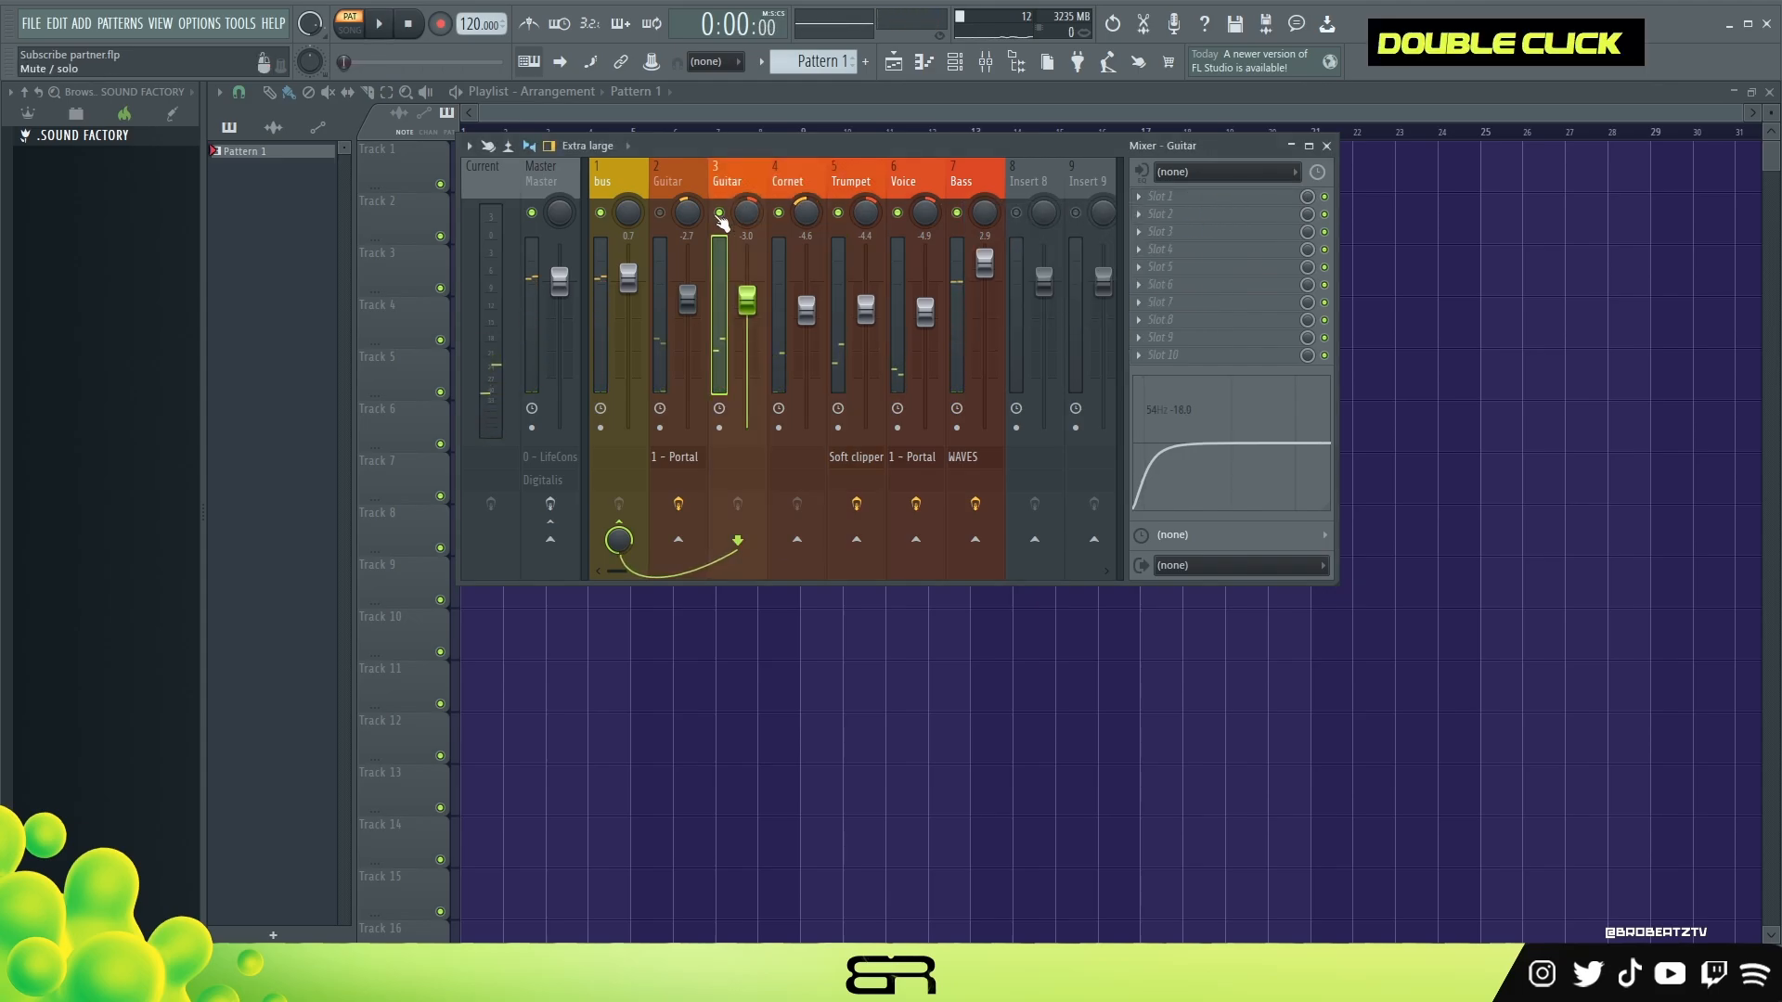
{"action": "left_click", "coordinate": [668, 194]}
{"action": "left_click", "coordinate": [660, 214]}
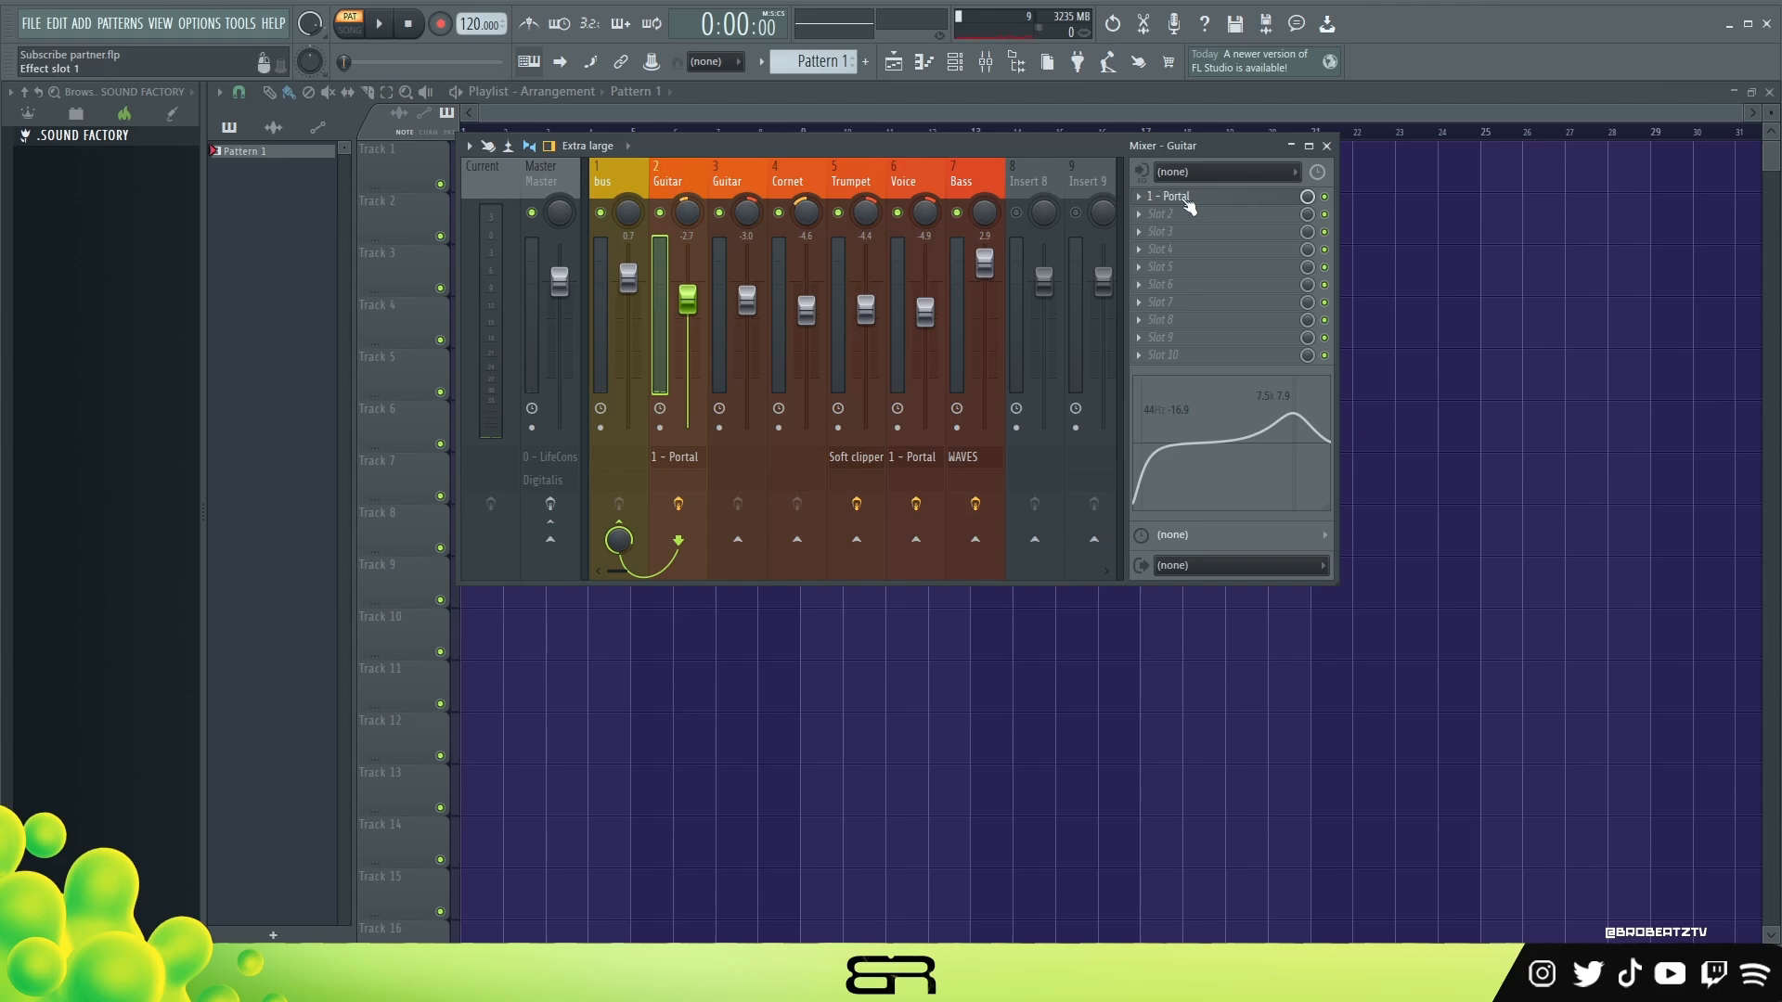
Set Portal's dry/wet mix on the first Guitar track to 100 percent during a short playback.
{"action": "left_click", "coordinate": [1188, 199]}
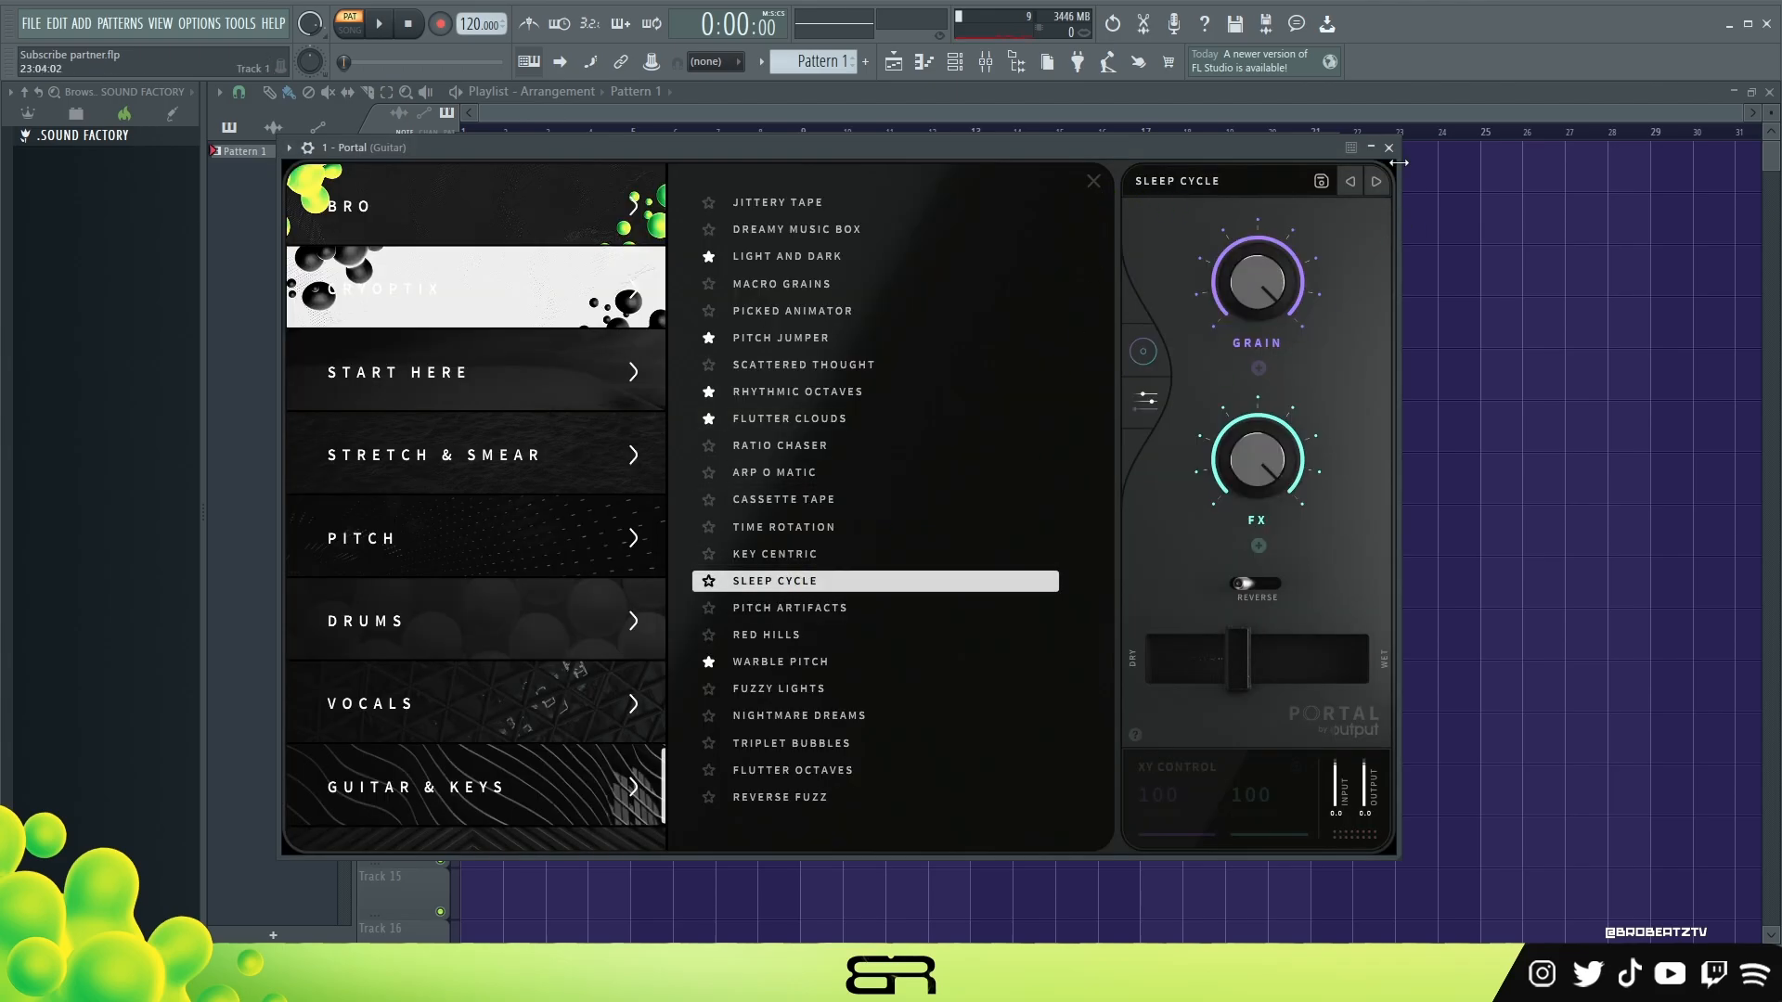
{"action": "key", "text": "space"}
{"action": "key", "text": "space"}
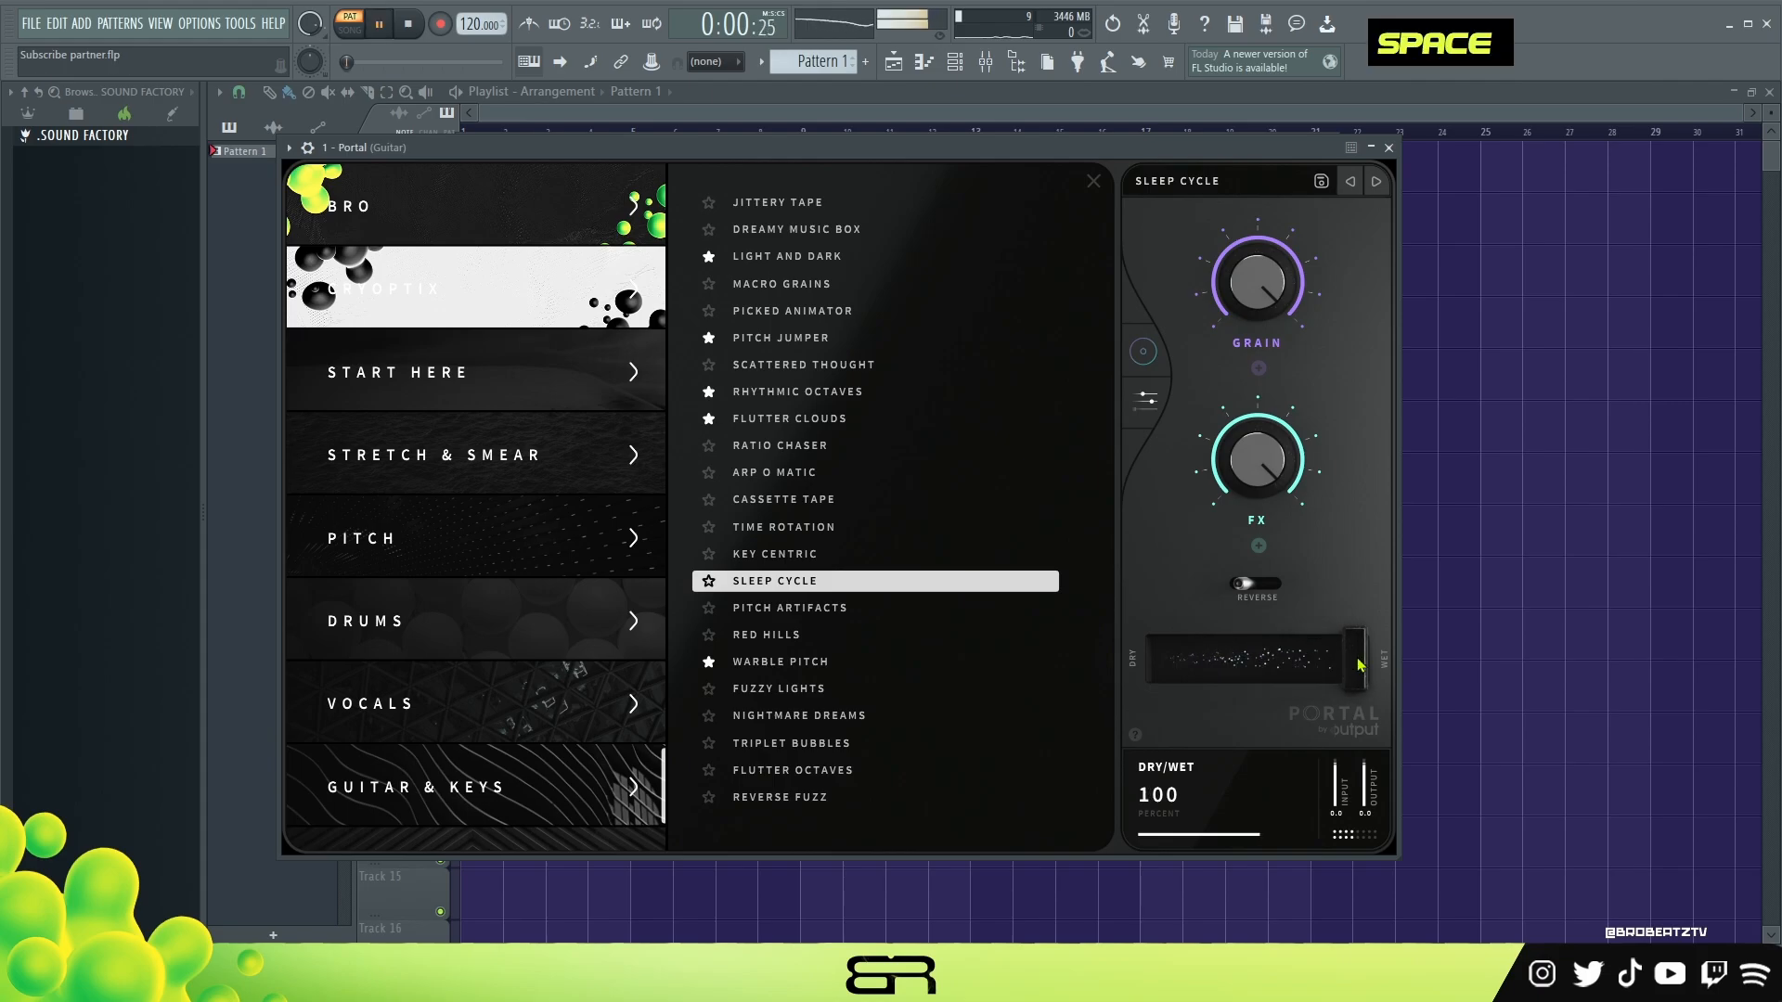
{"action": "left_click", "coordinate": [1388, 148]}
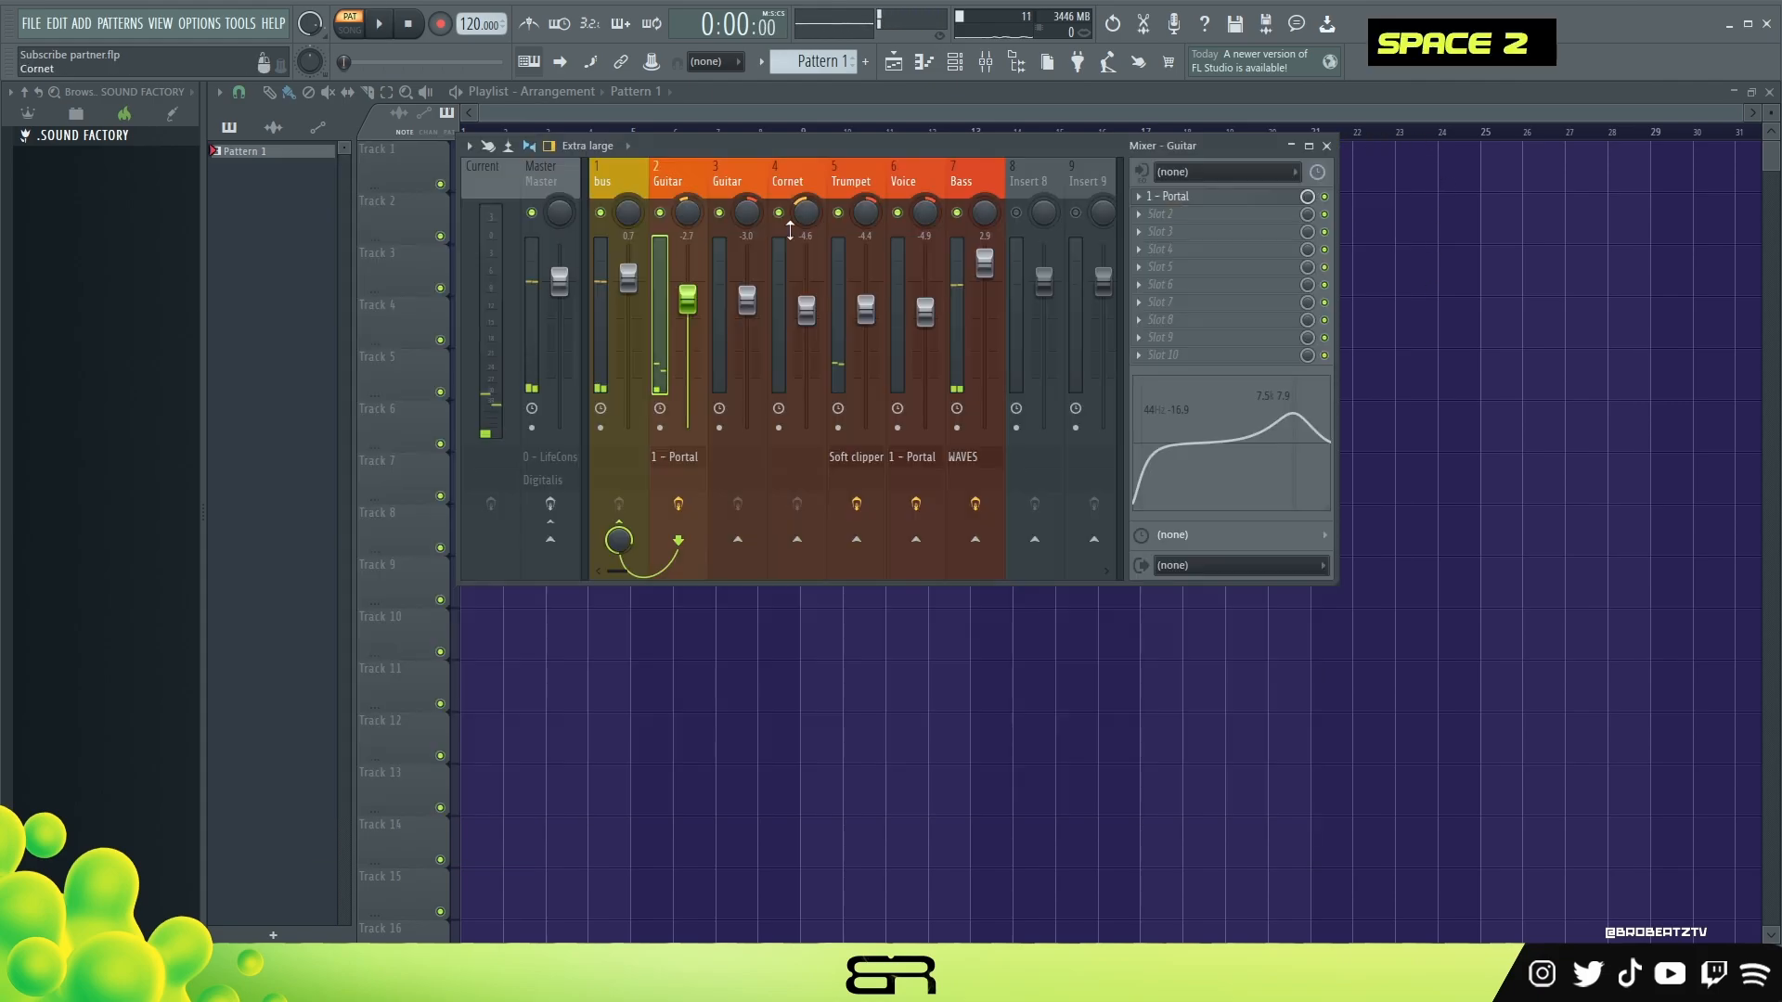
Solo the first Guitar track, audition it through Portal's Sleep Cycle preset and set the dry/wet mix to 39 percent.
{"action": "left_click", "coordinate": [660, 213], "text": "ctrl"}
{"action": "left_click", "coordinate": [1195, 187]}
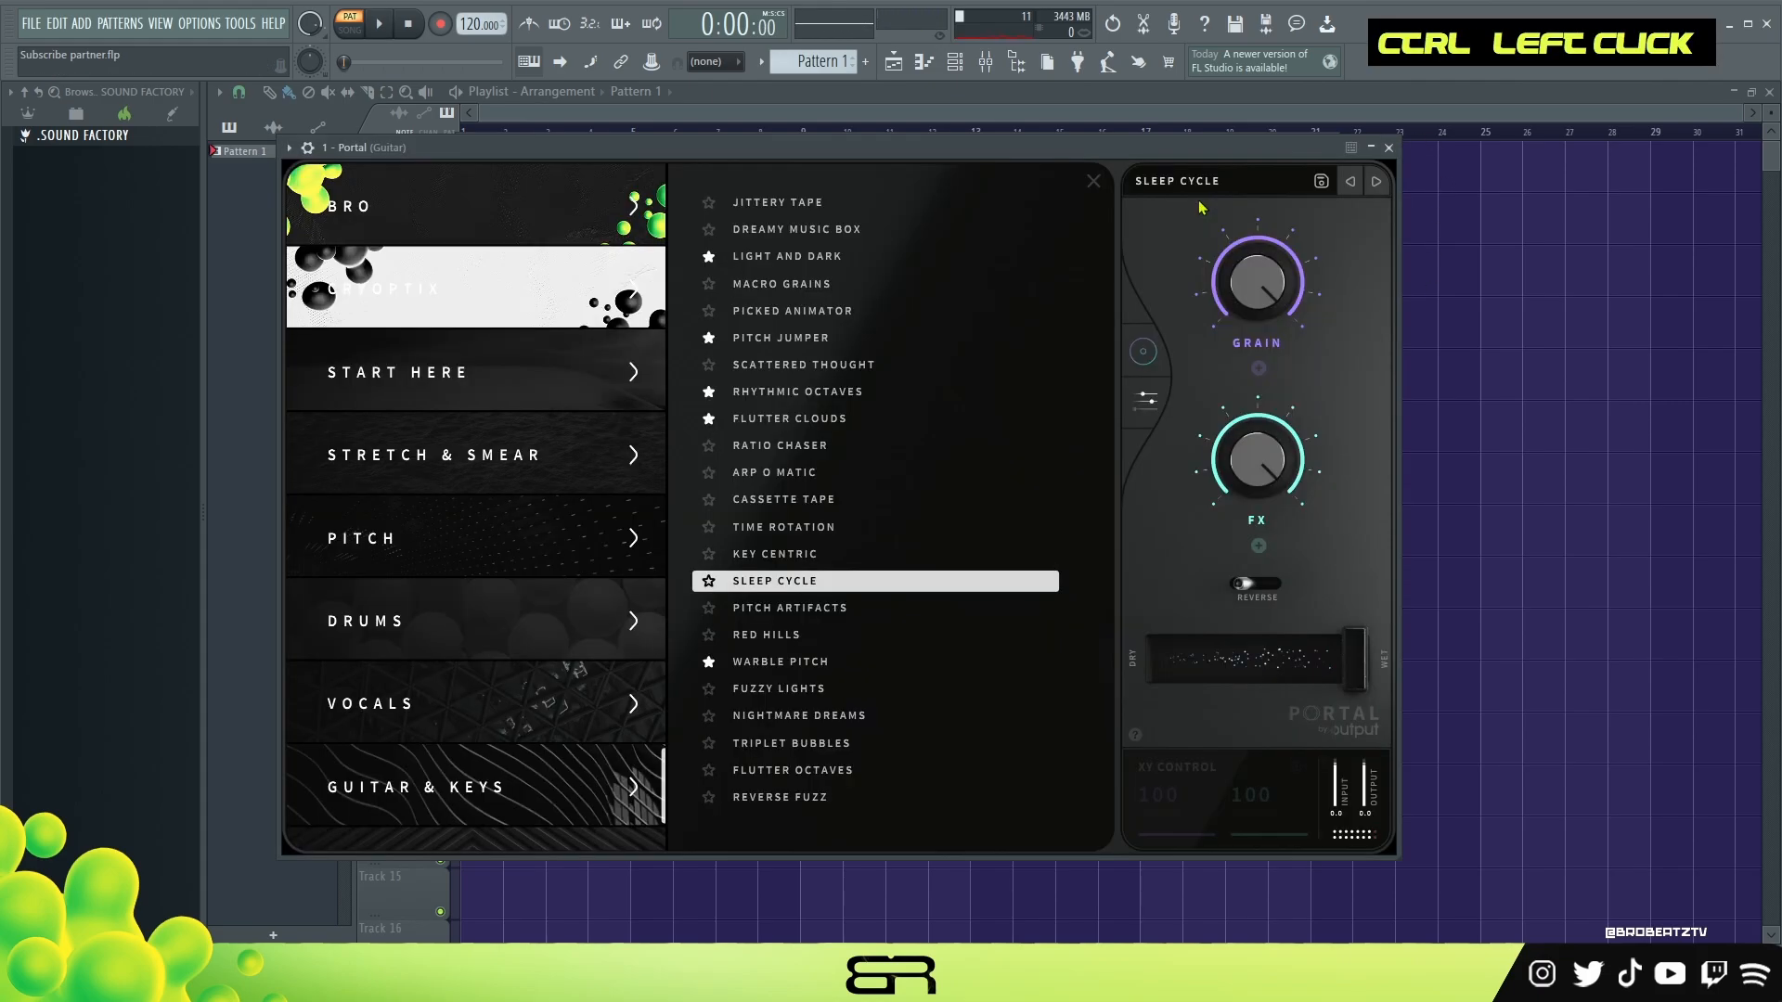
{"action": "key", "text": "space"}
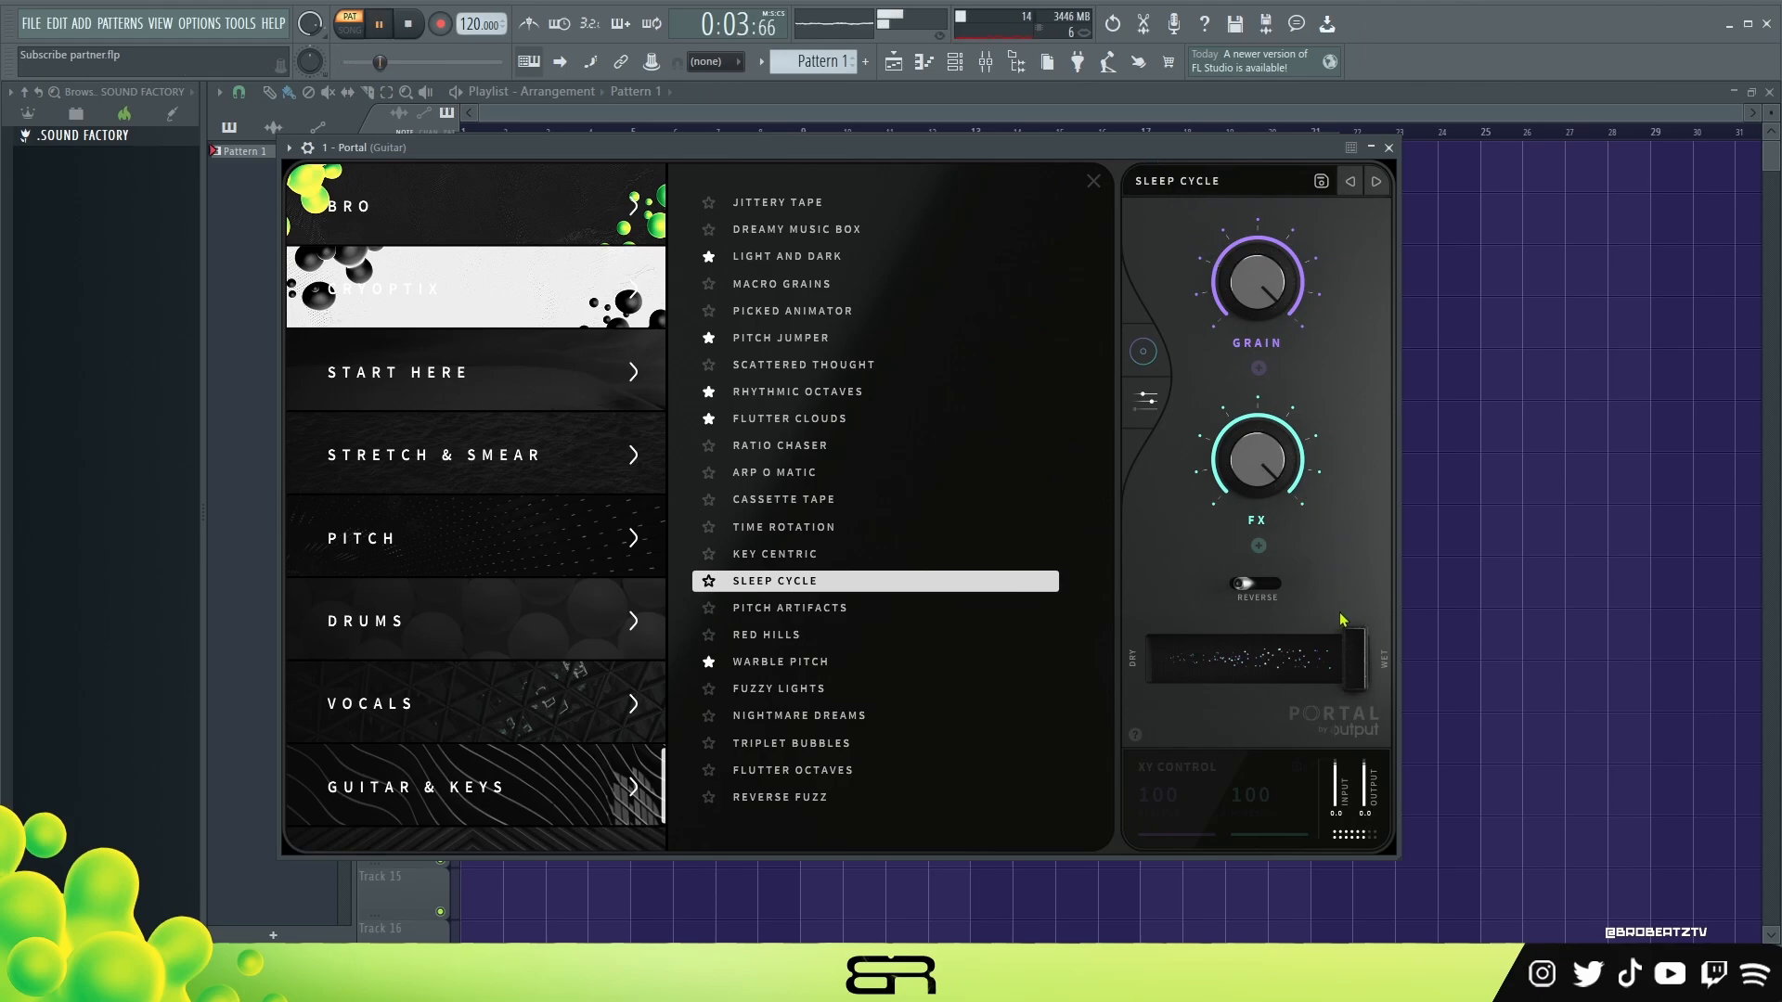
{"action": "key", "text": "space"}
{"action": "left_click_drag", "start_coordinate": [1353, 658], "coordinate": [1246, 674]}
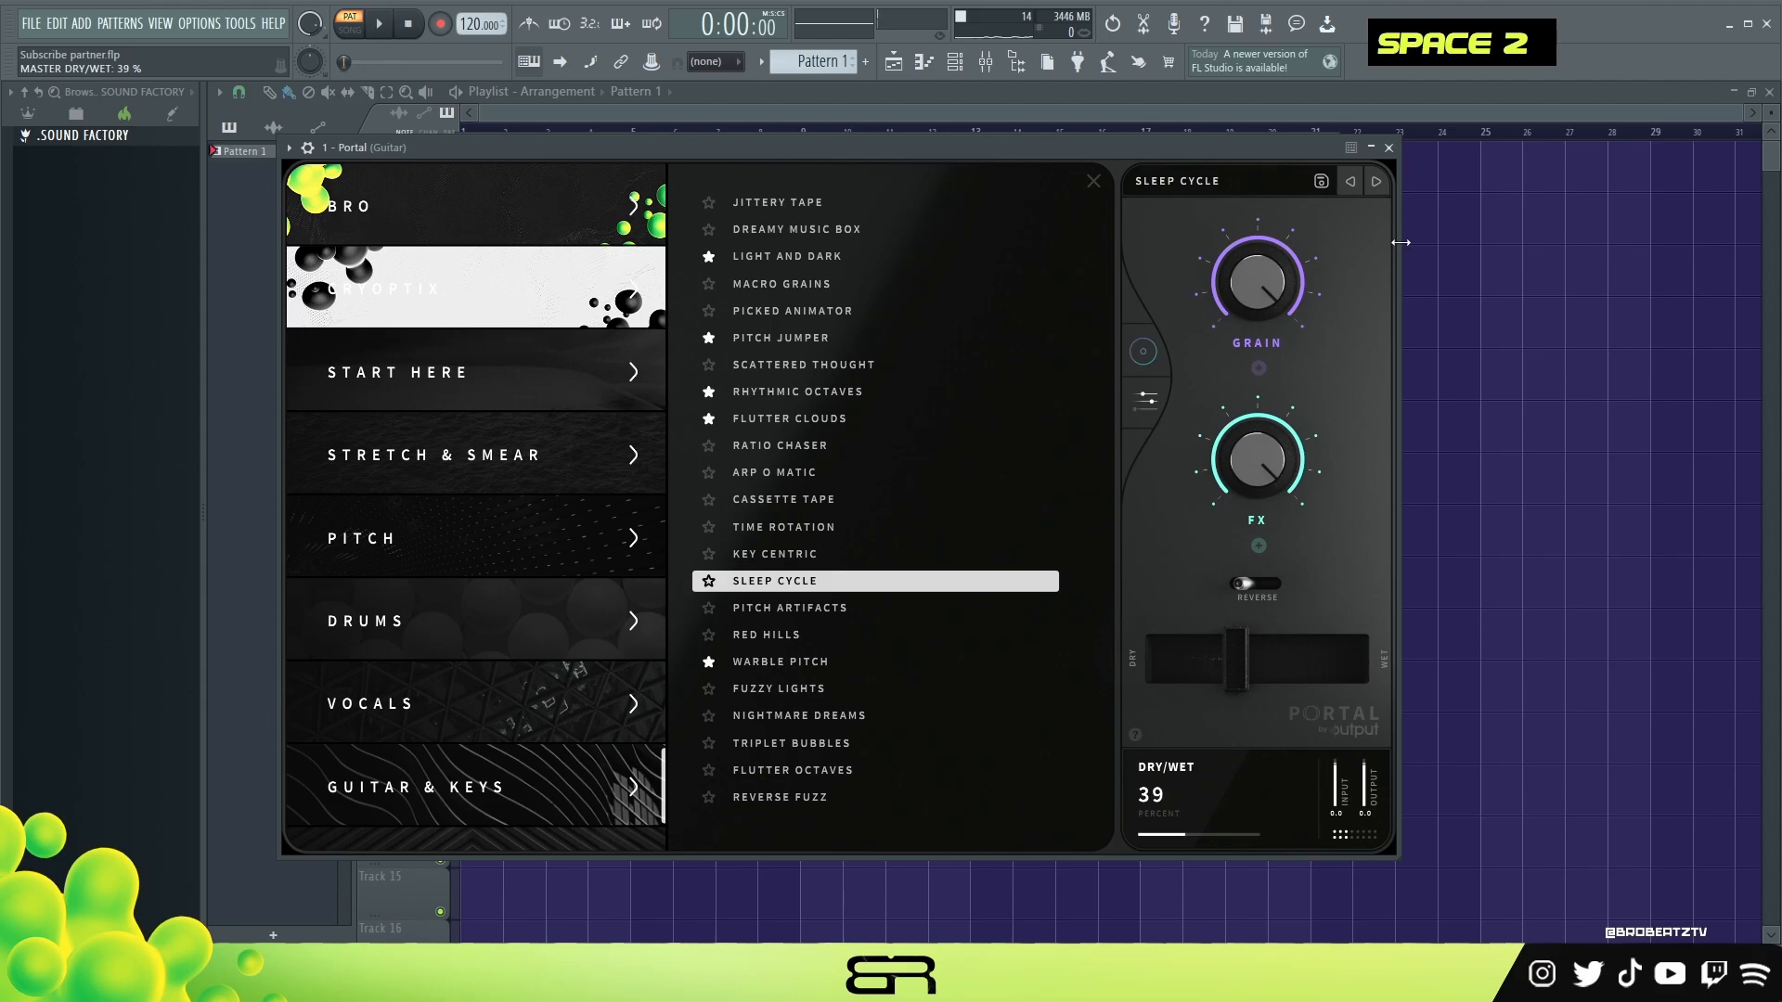
{"action": "left_click", "coordinate": [1388, 148]}
Unsolo the first Guitar track and play back the full mix.
{"action": "right_click", "coordinate": [719, 216]}
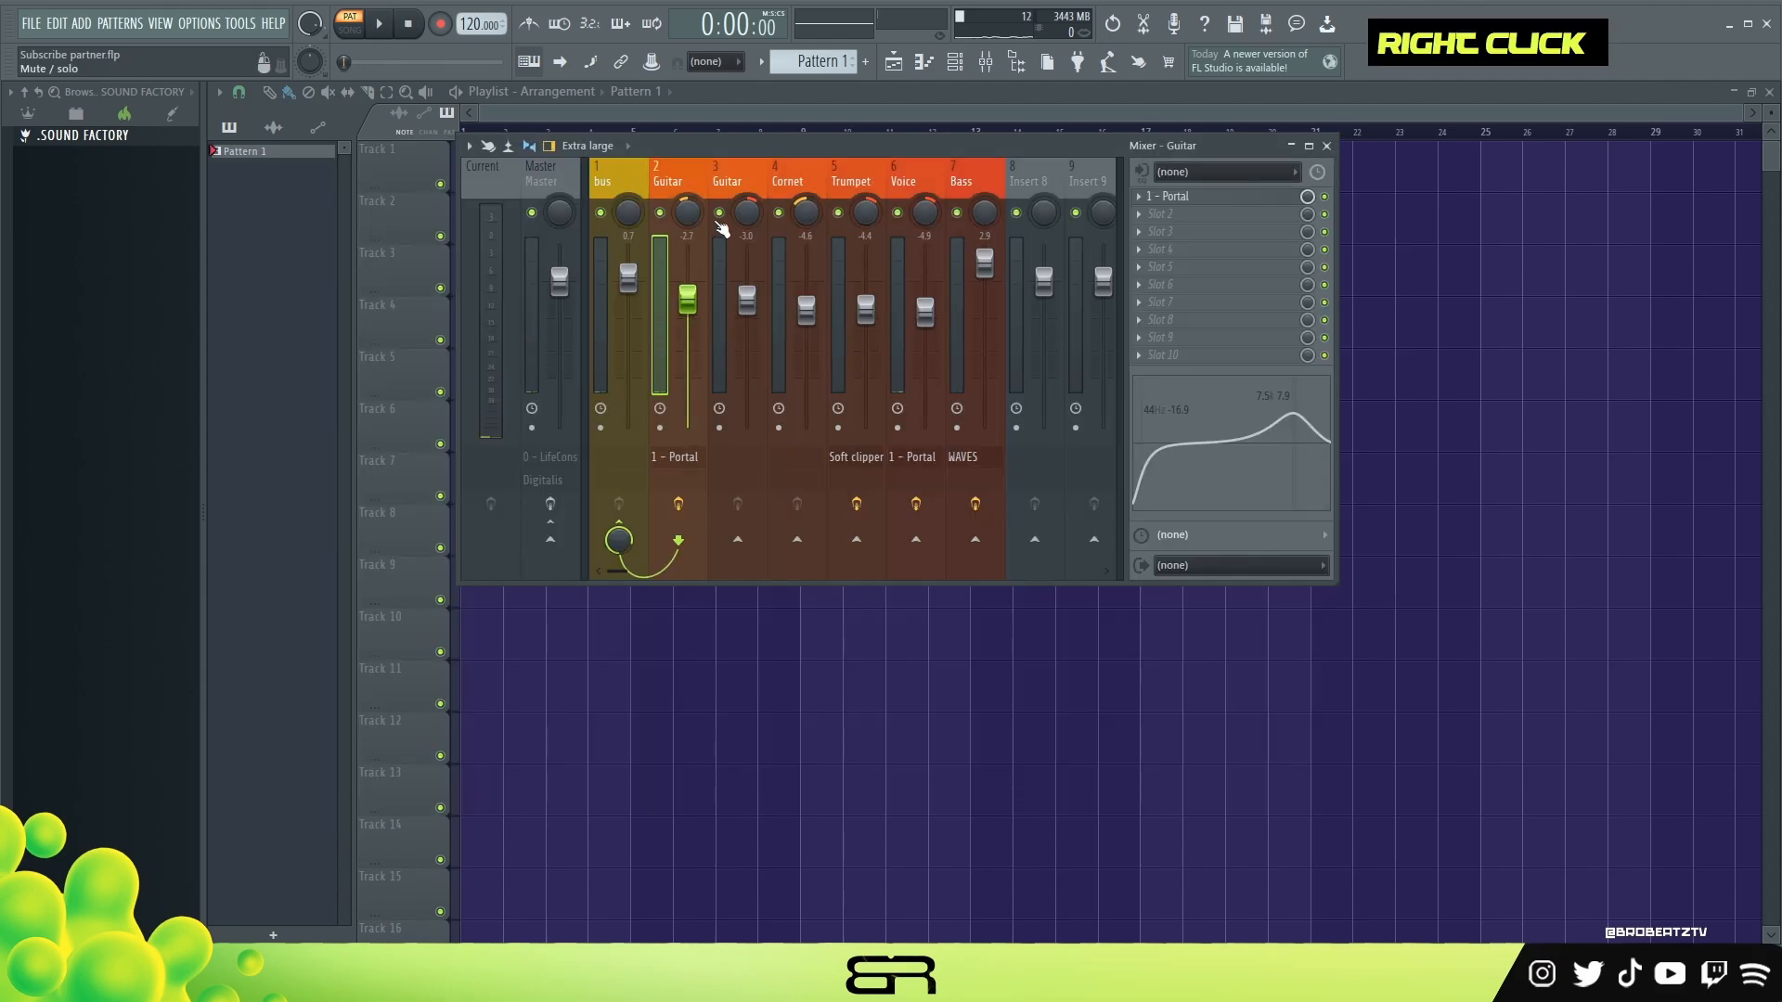
{"action": "key", "text": "space"}
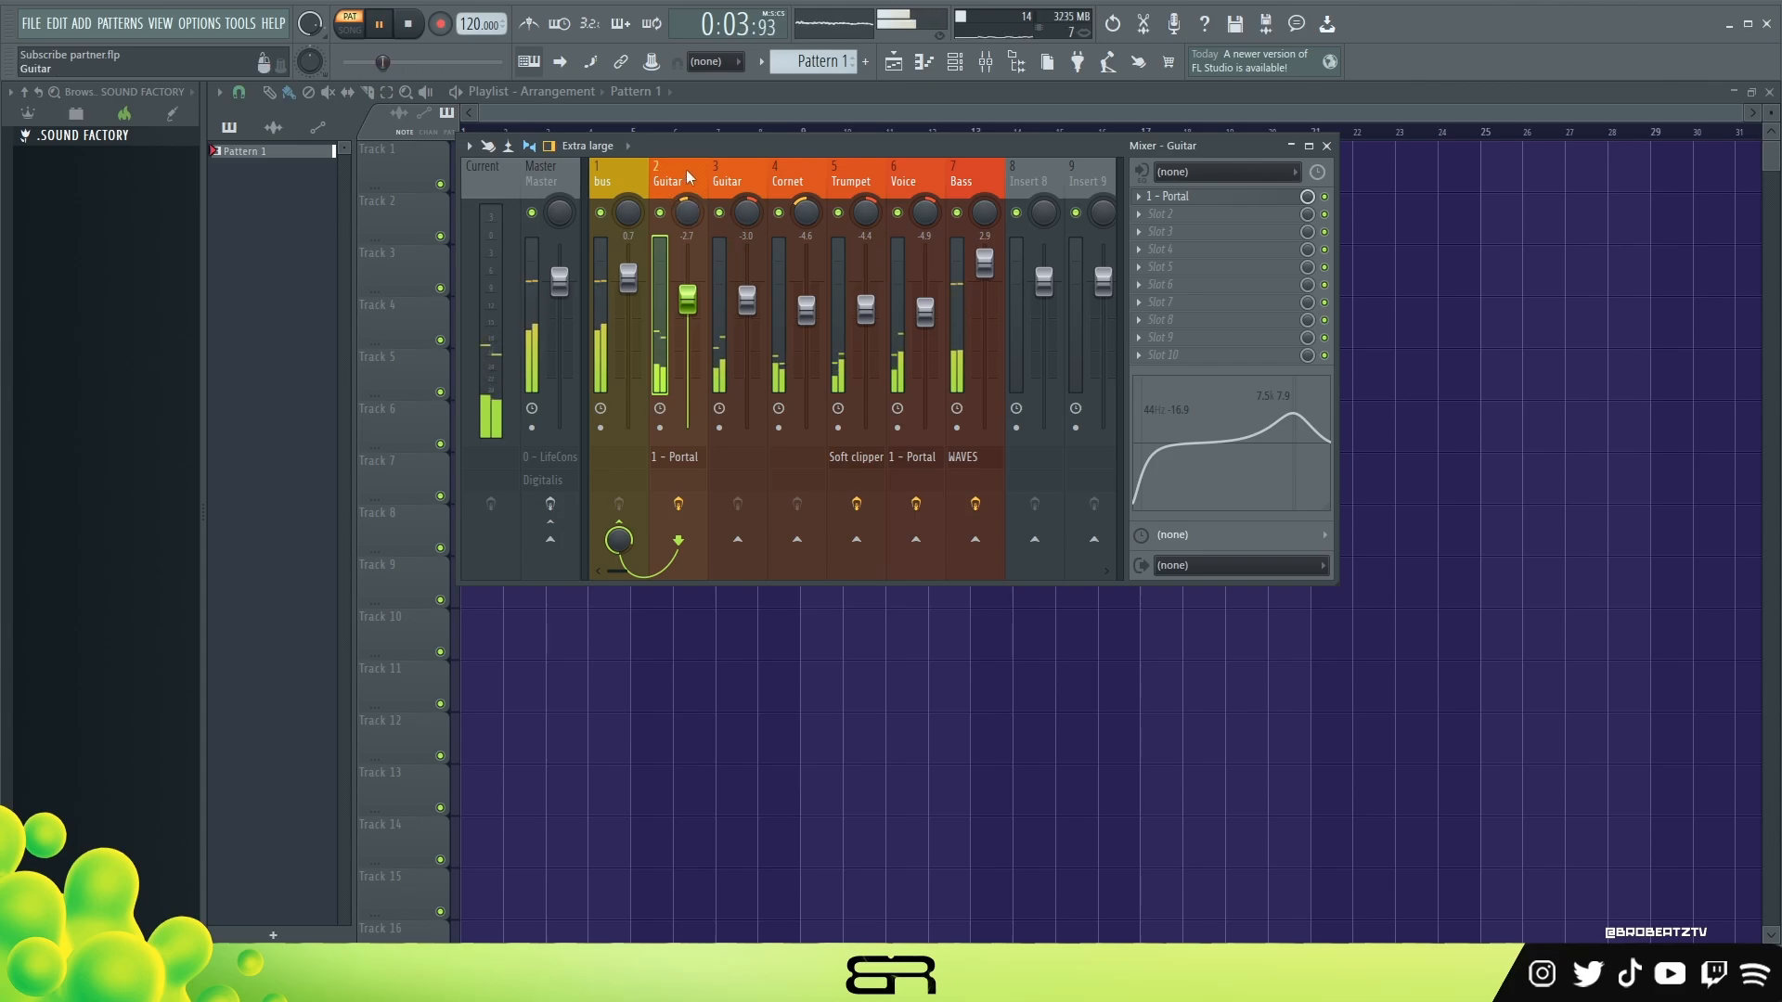
{"action": "key", "text": "space"}
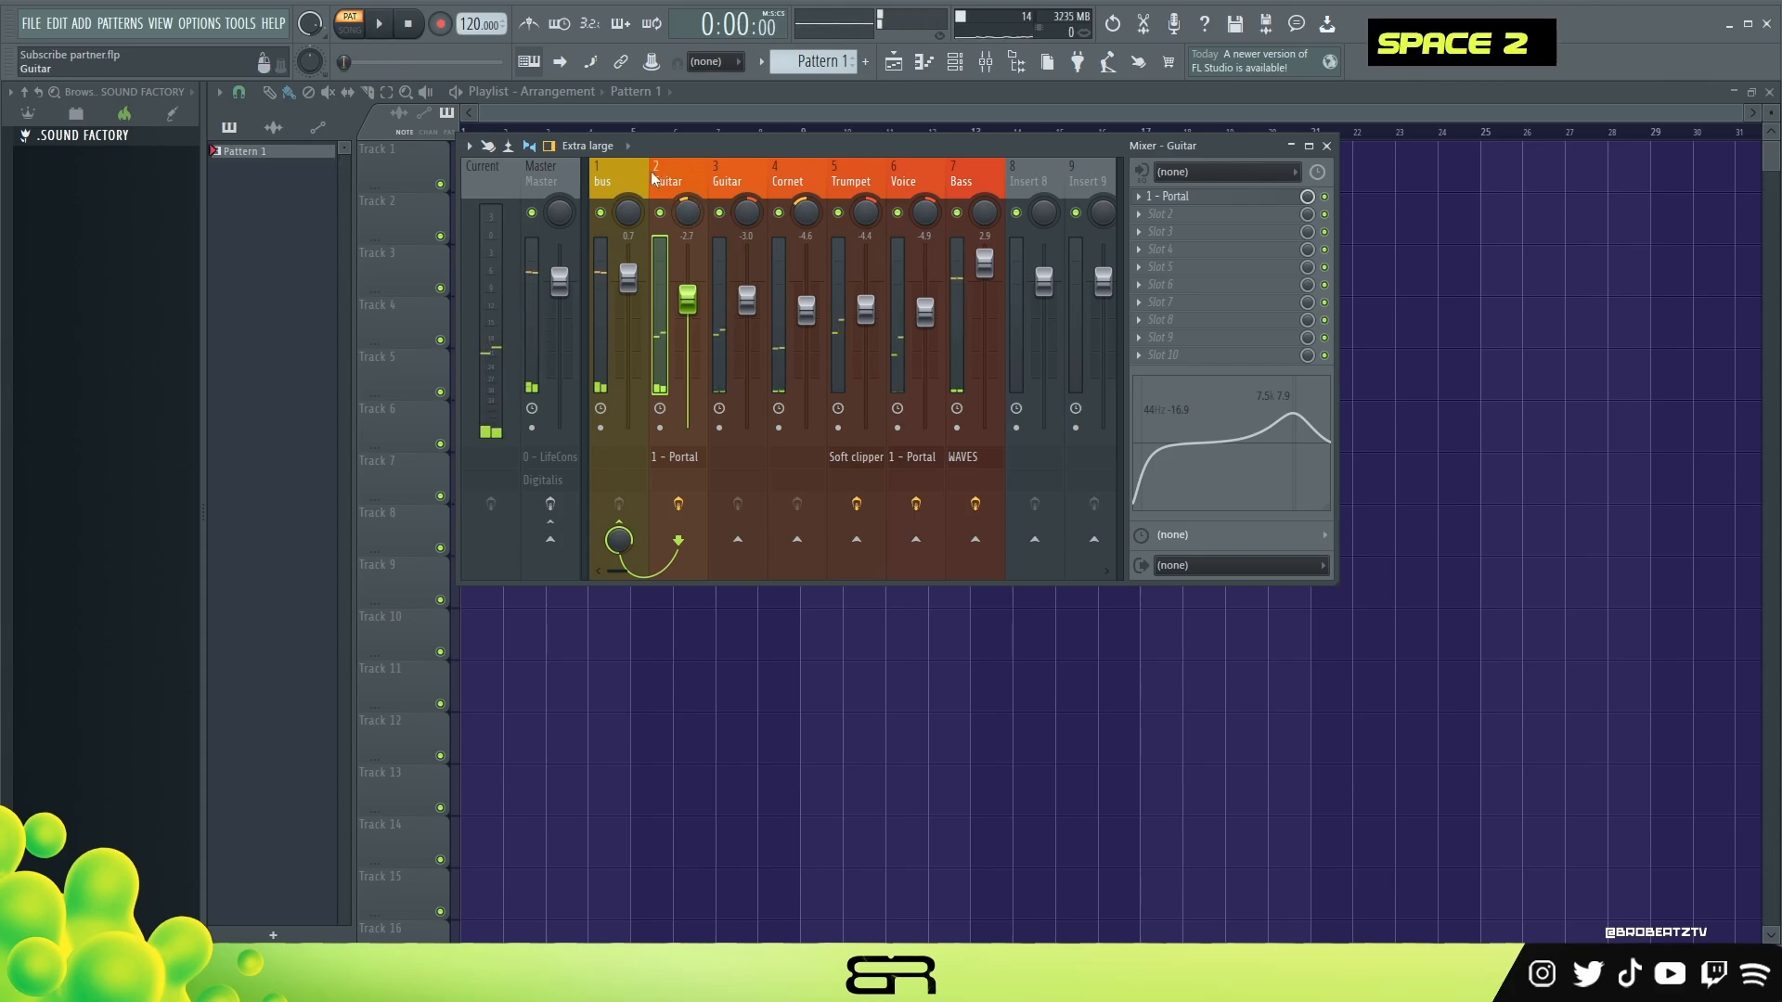
Inspect the LifeCons effect with its Salt & Pepper preset on the Master track and enable the Master effects.
{"action": "left_click", "coordinate": [616, 180]}
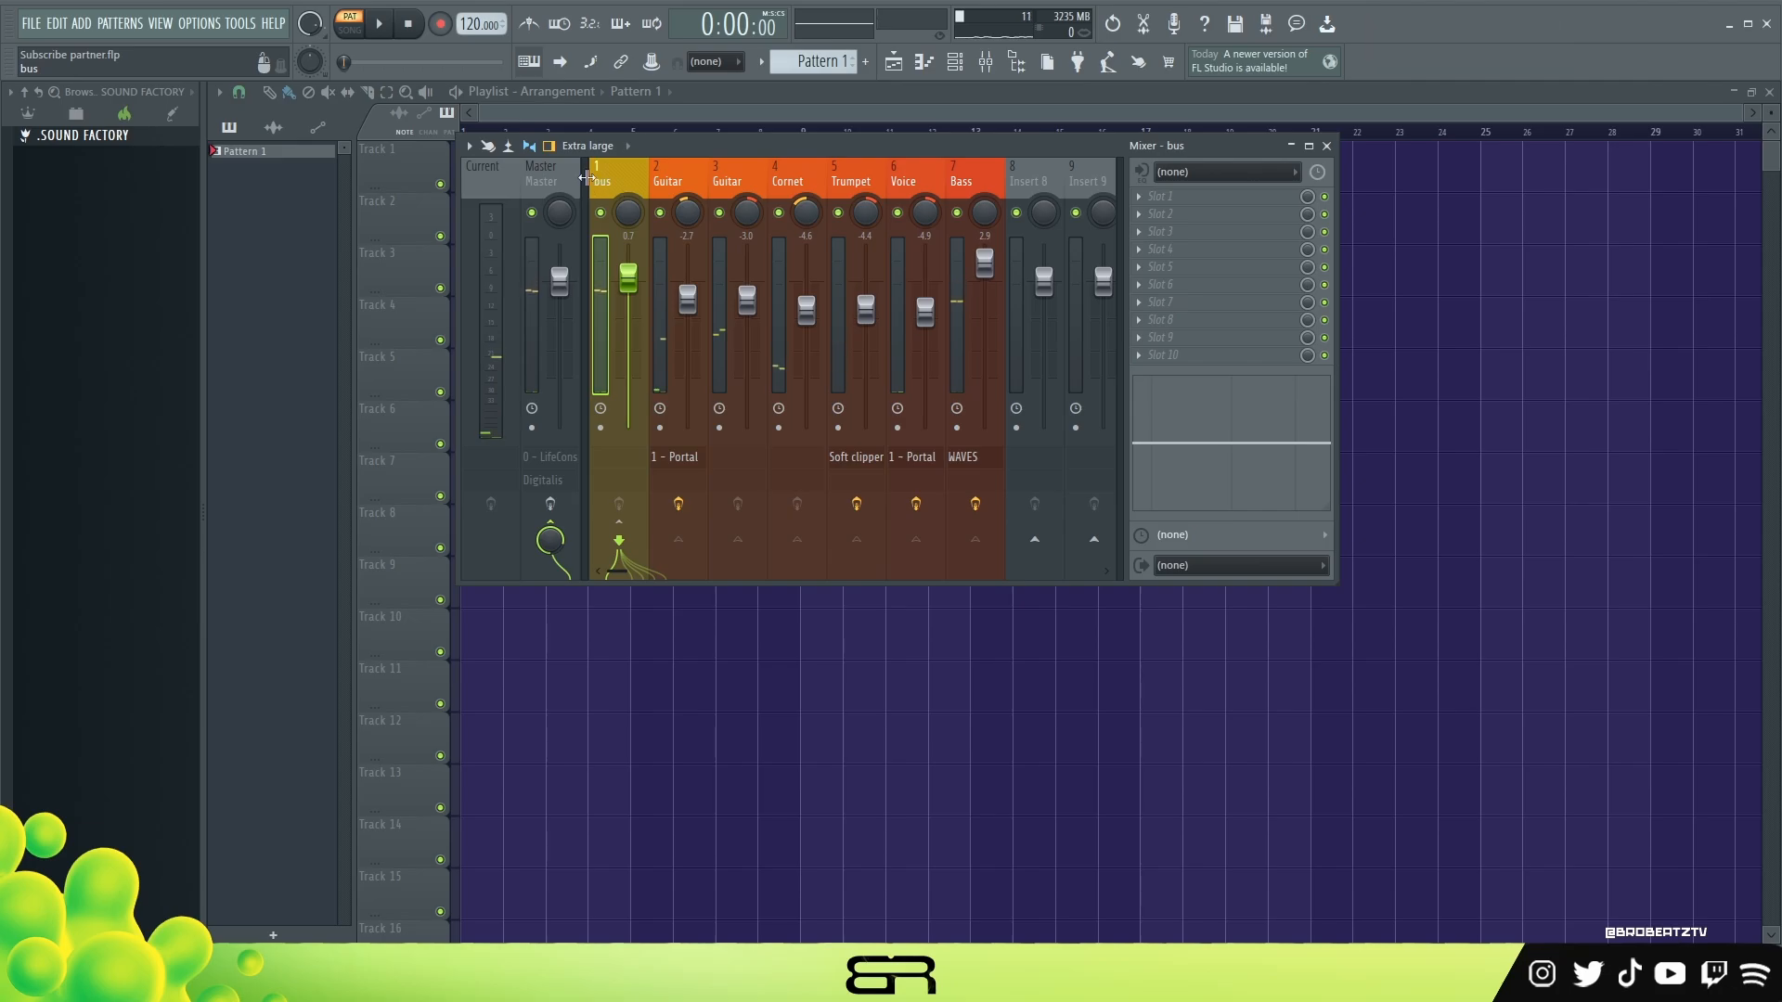
{"action": "left_click", "coordinate": [560, 170]}
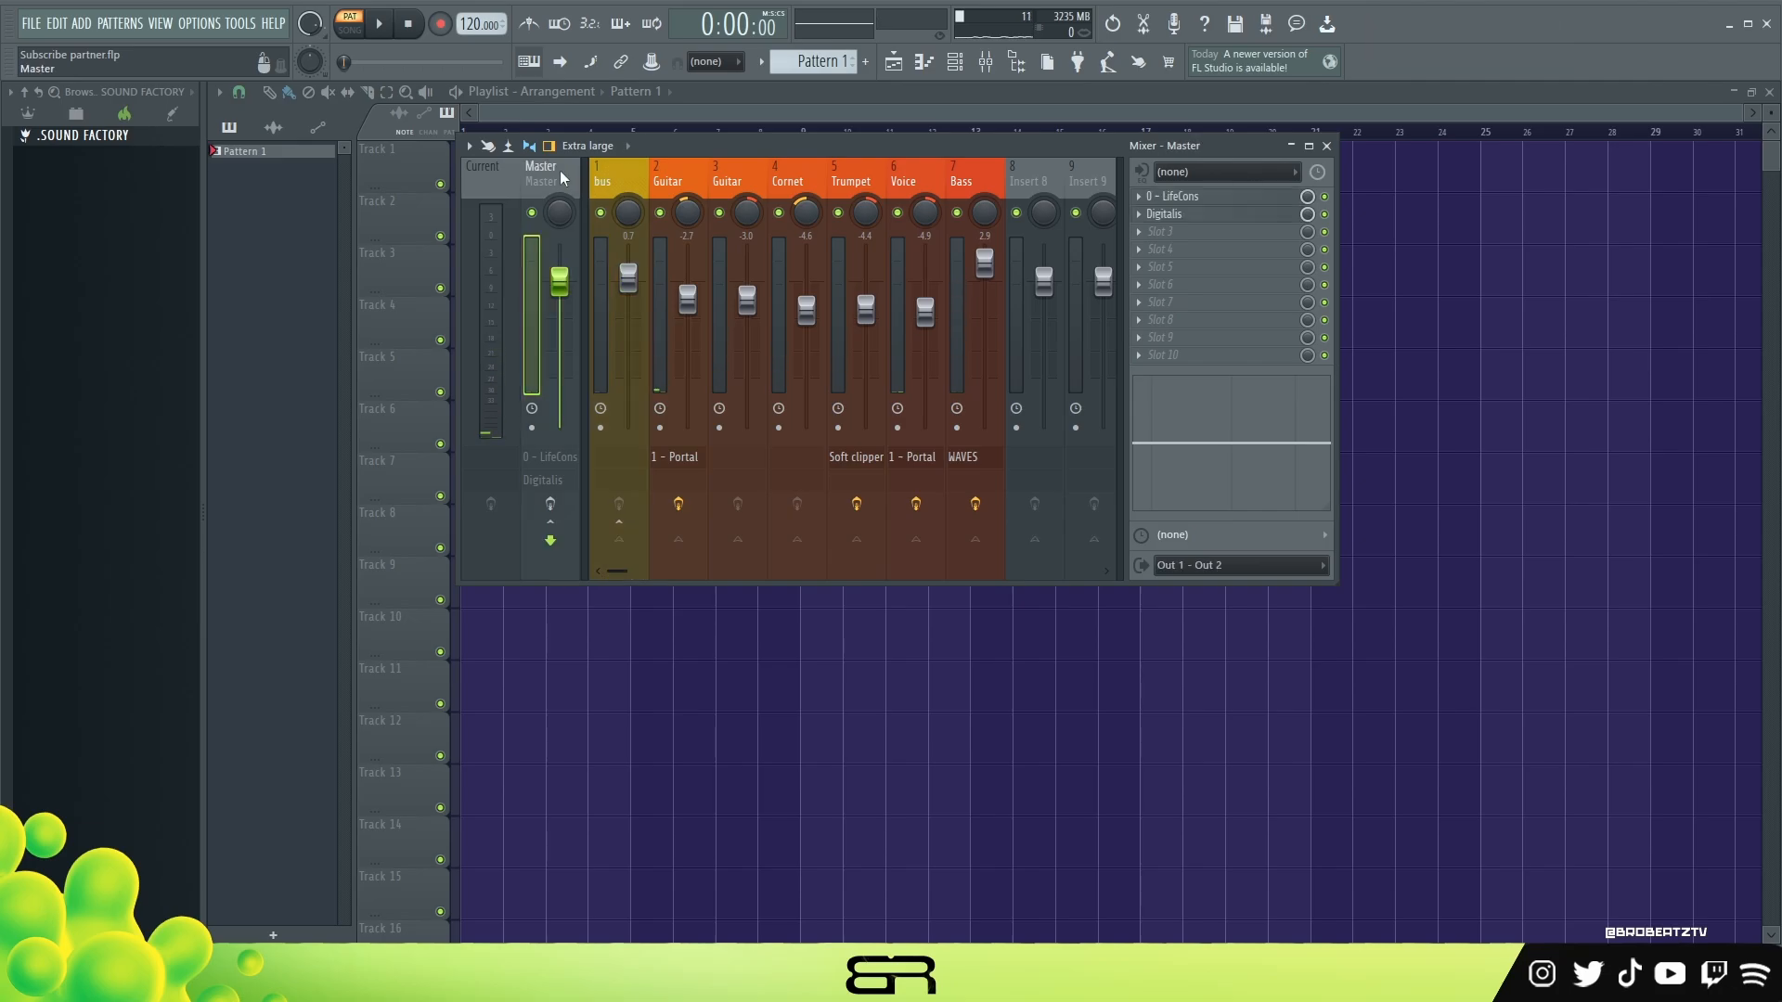
{"action": "left_click", "coordinate": [1178, 197]}
{"action": "left_click_drag", "start_coordinate": [703, 248], "coordinate": [946, 183]}
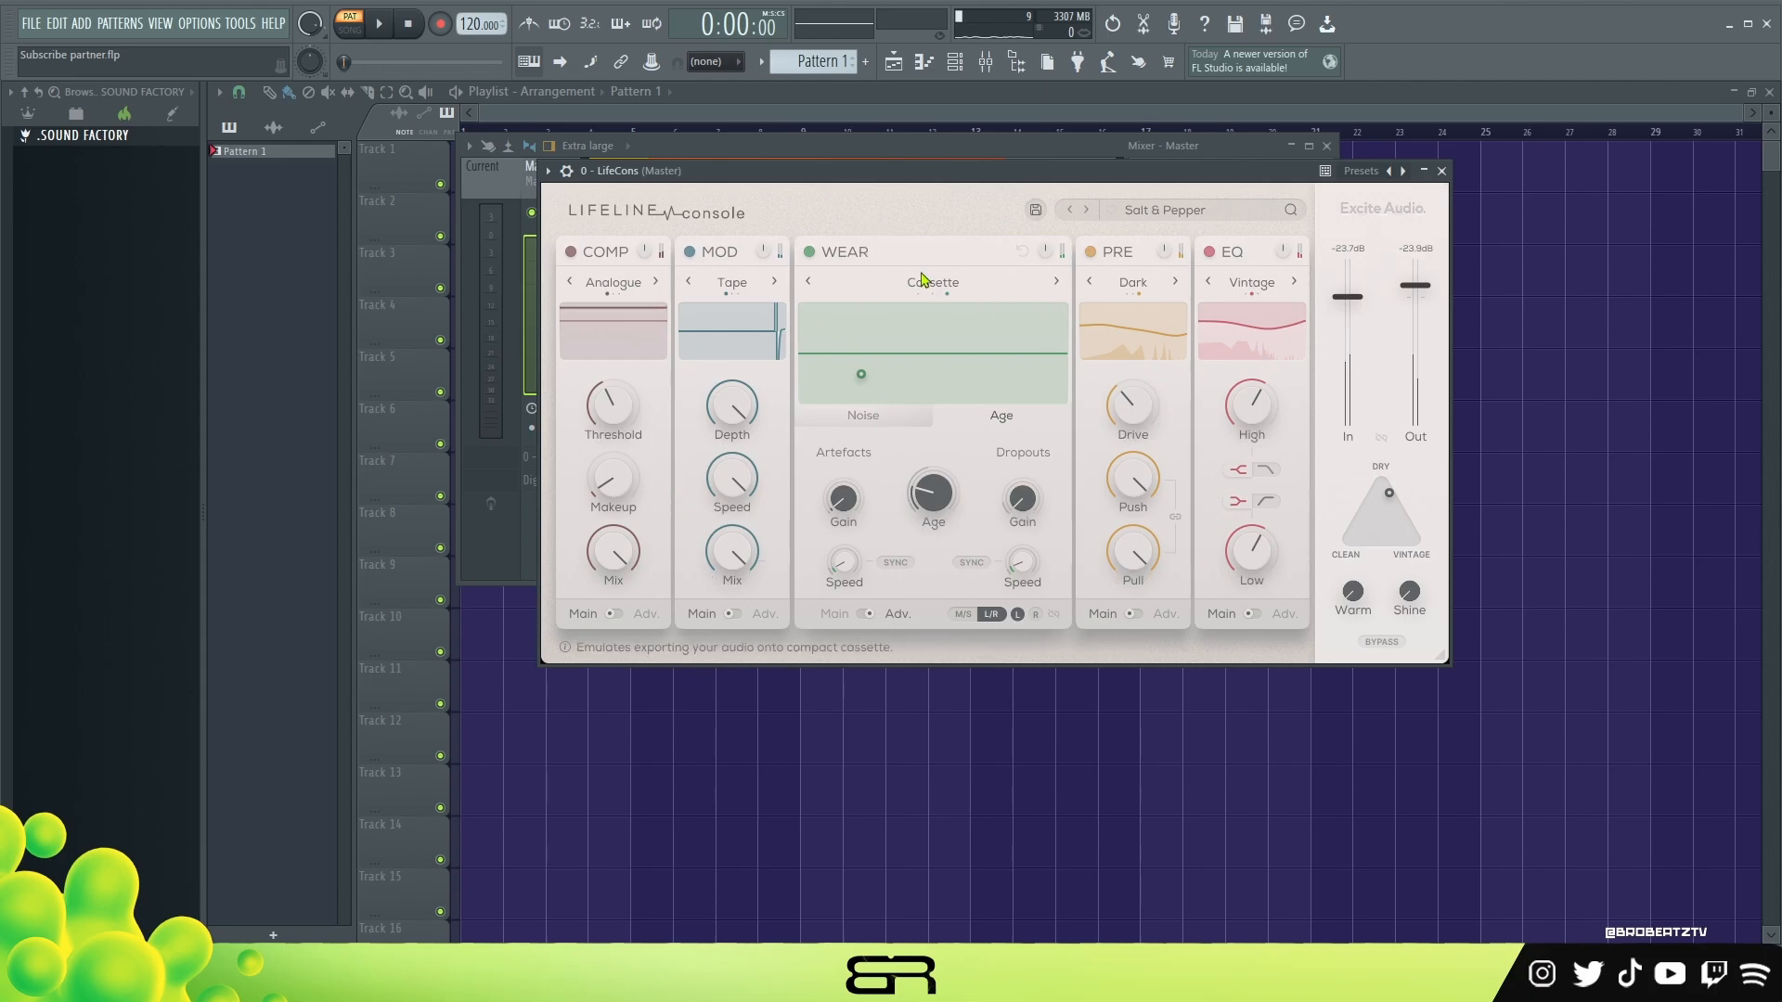
{"action": "left_click_drag", "start_coordinate": [895, 181], "coordinate": [1039, 377]}
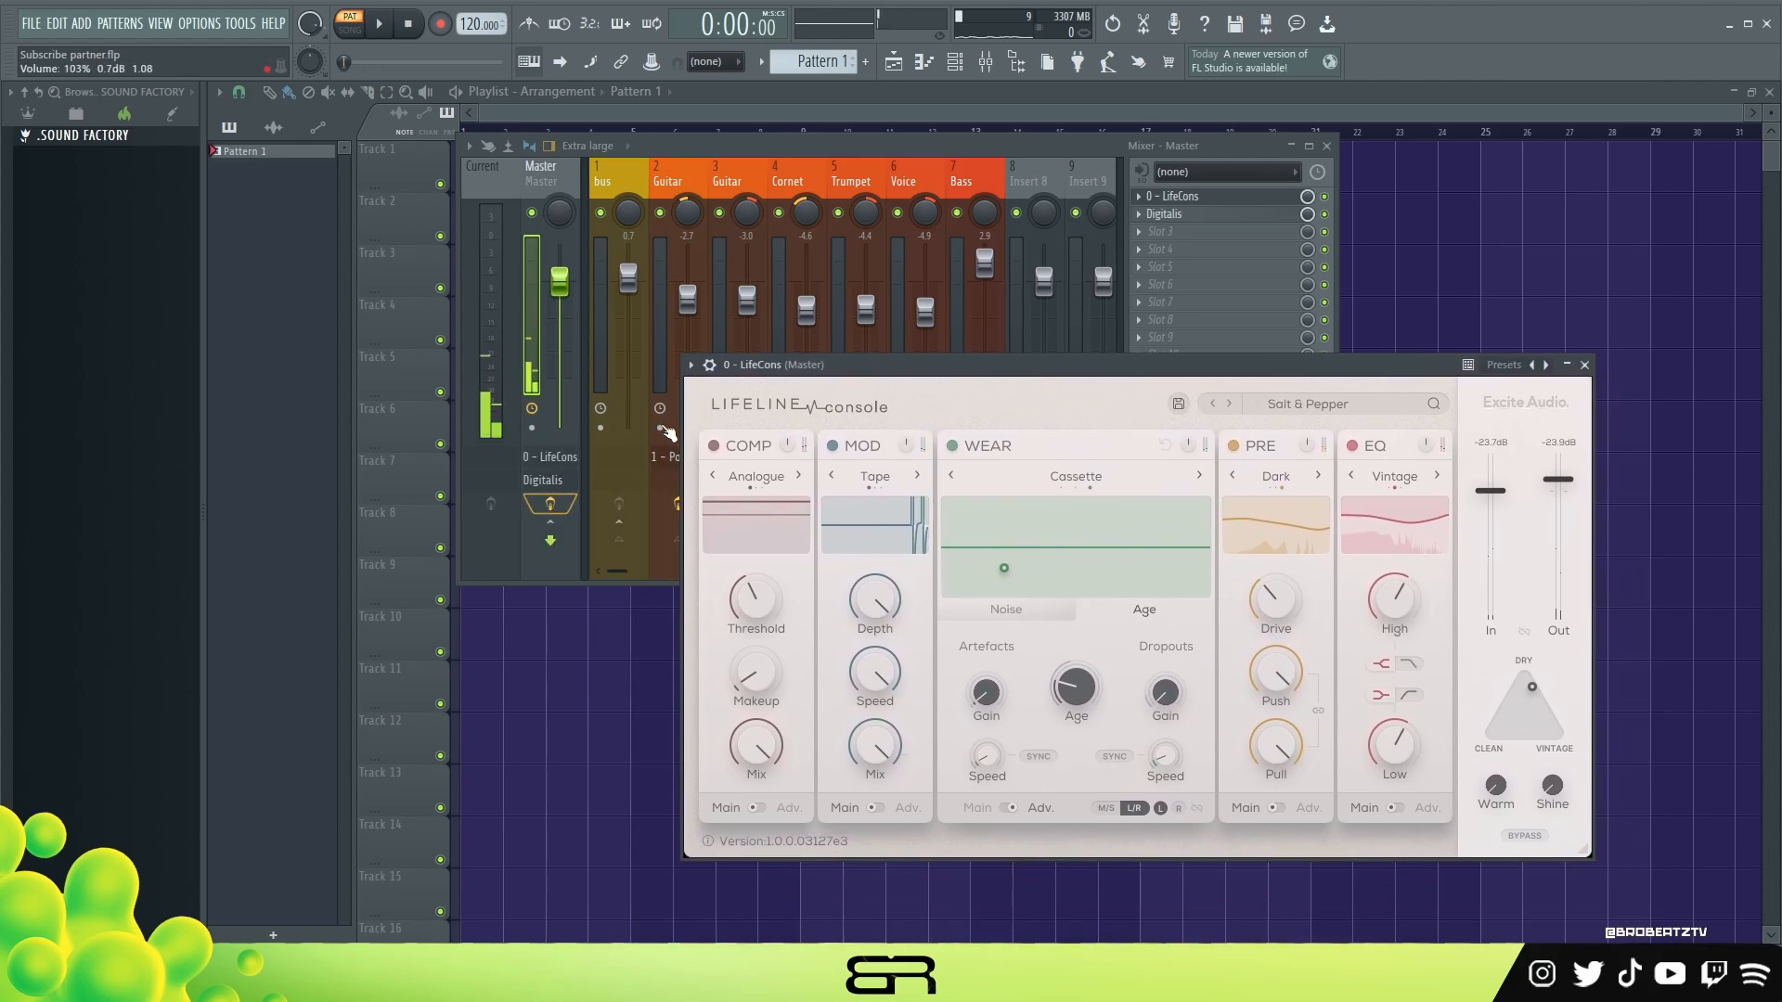
Examine the Digitalis effect with its Akashic - Redline preset on the Master track and close it.
{"action": "left_click", "coordinate": [1178, 217]}
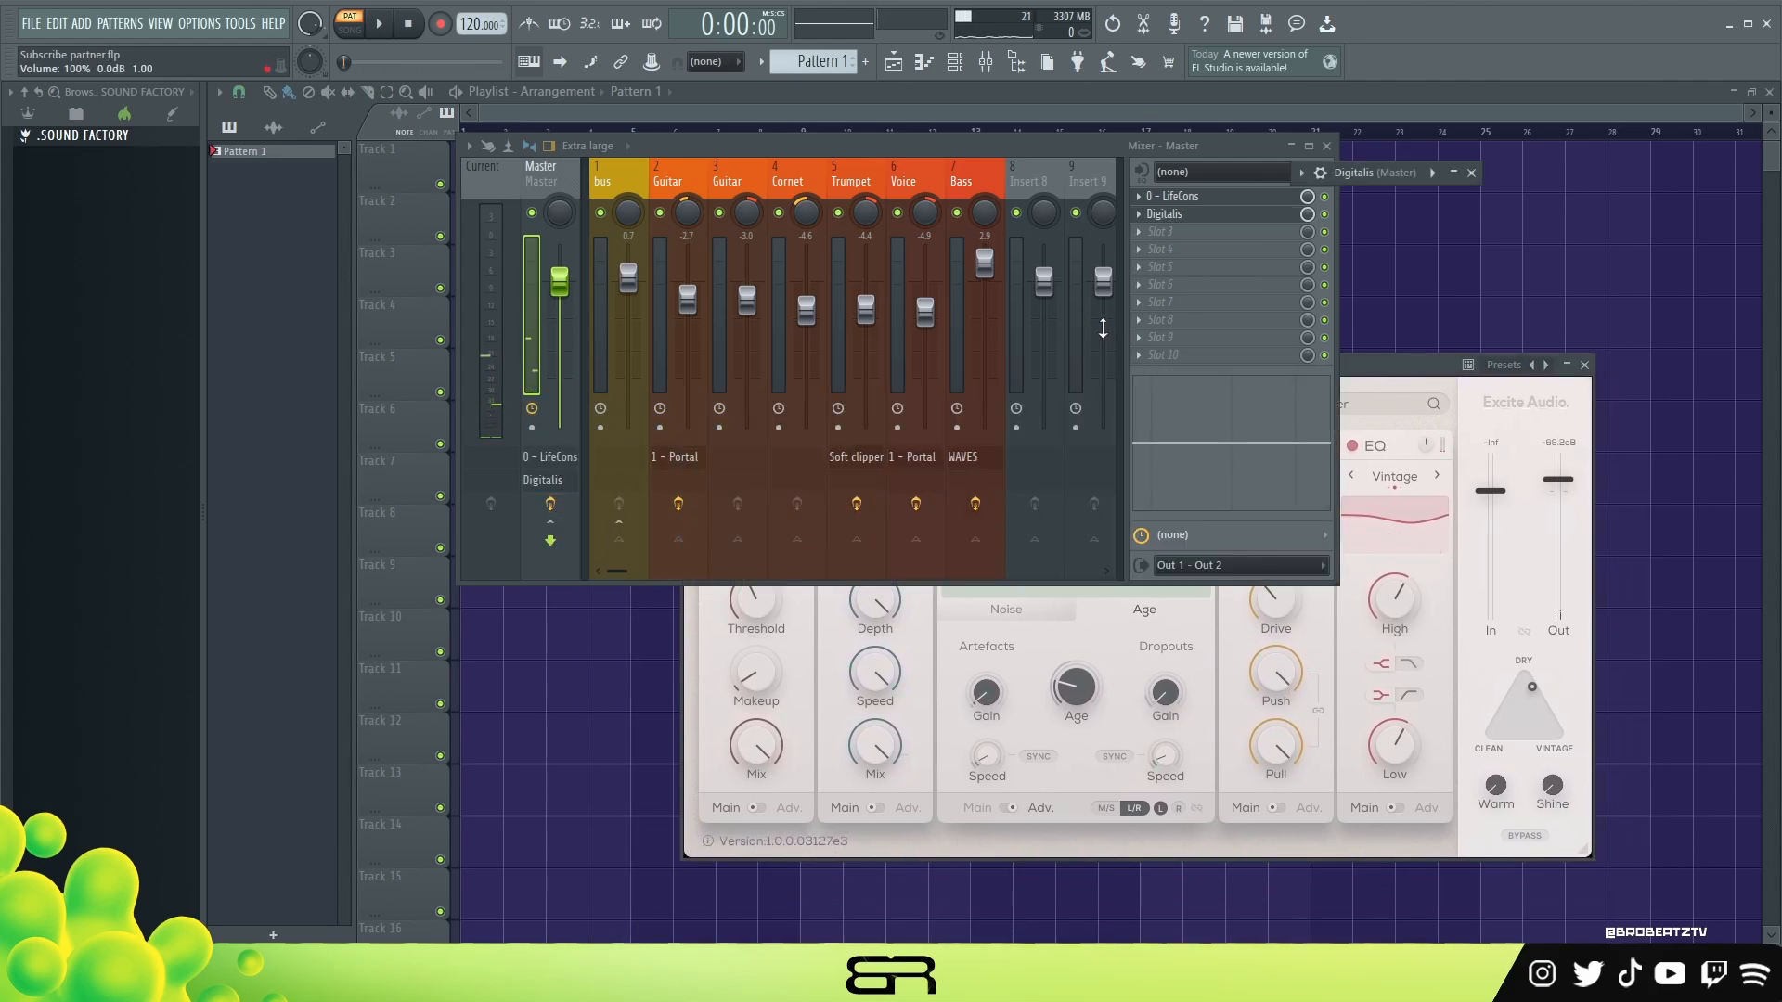
{"action": "double_click", "coordinate": [1377, 170]}
{"action": "left_click_drag", "start_coordinate": [1433, 174], "coordinate": [650, 156]}
{"action": "mouse_move", "coordinate": [943, 223]}
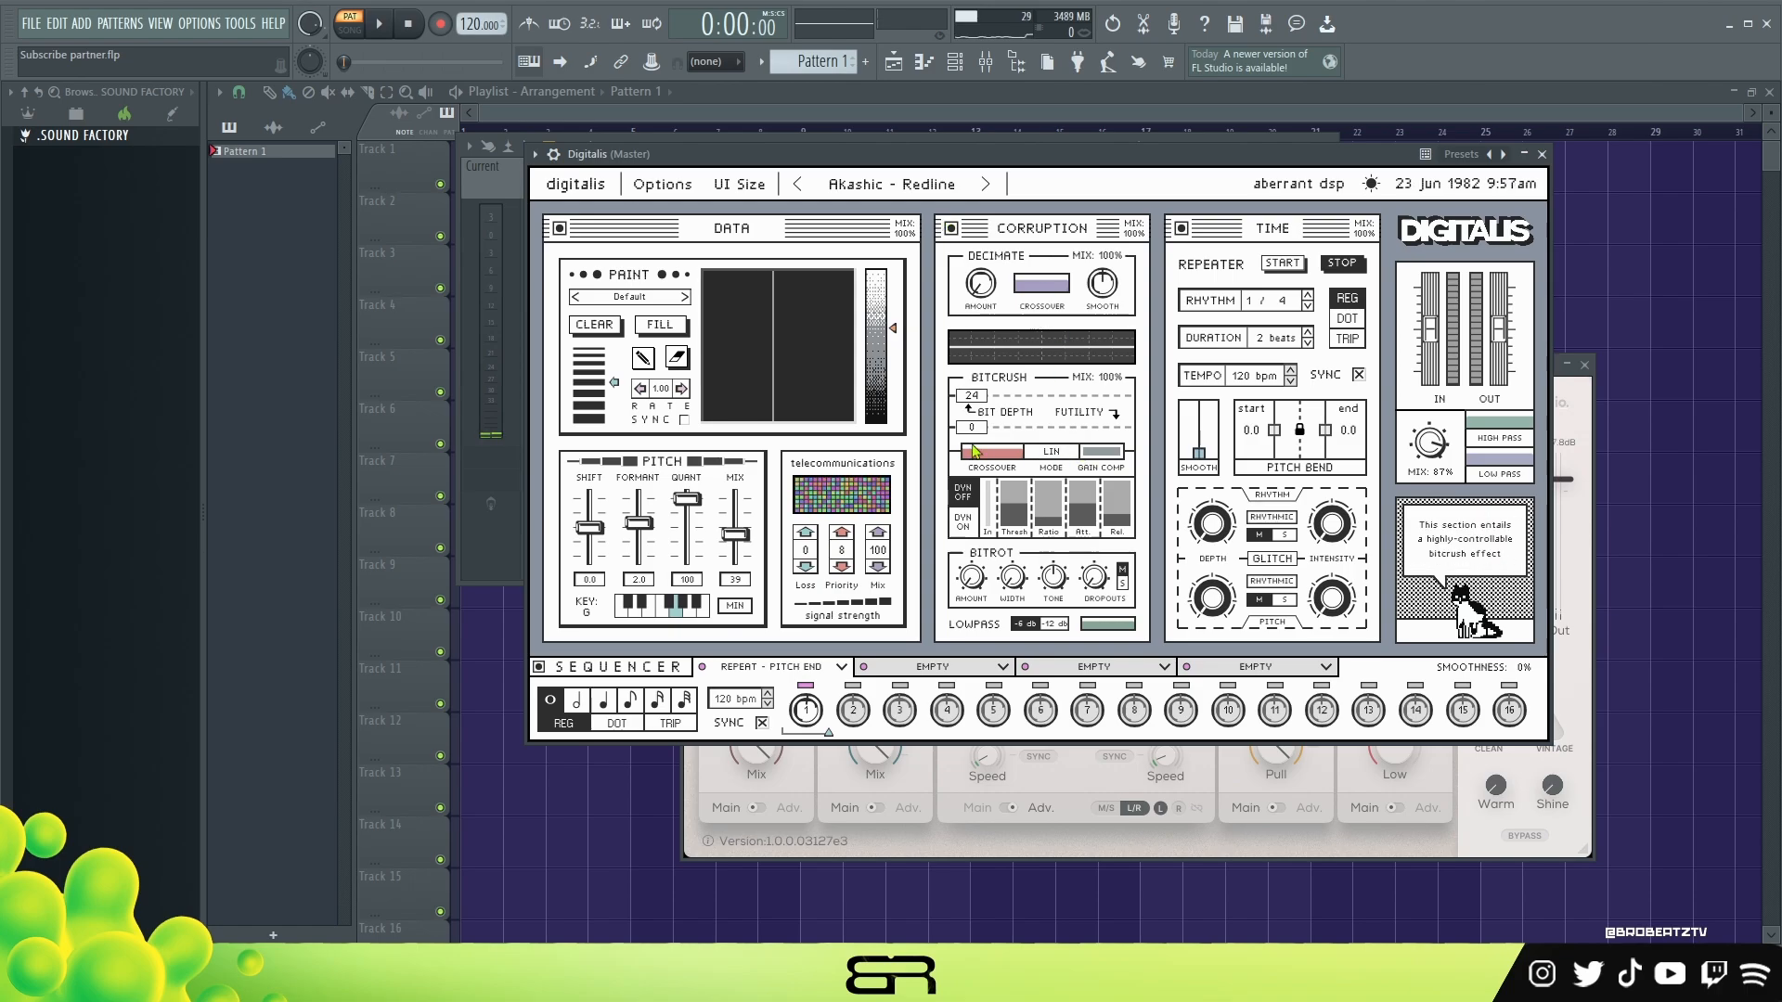
{"action": "mouse_move", "coordinate": [785, 680]}
{"action": "mouse_move", "coordinate": [1480, 250]}
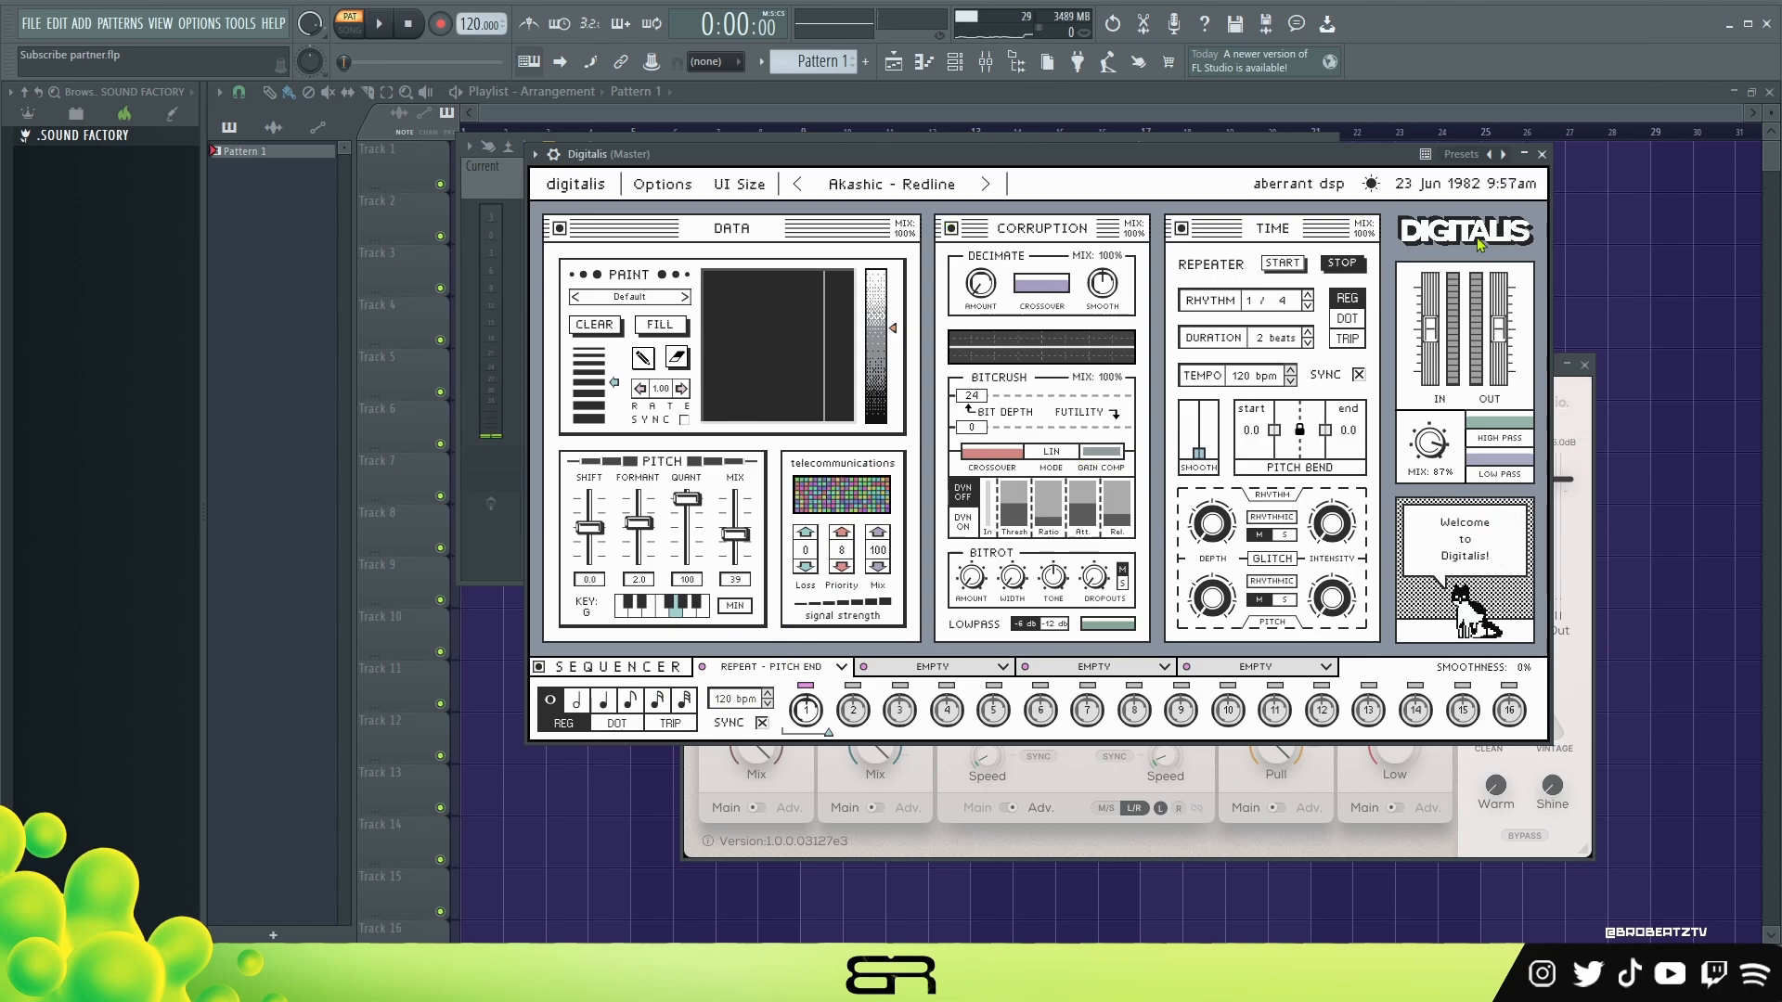
{"action": "left_click", "coordinate": [1541, 154]}
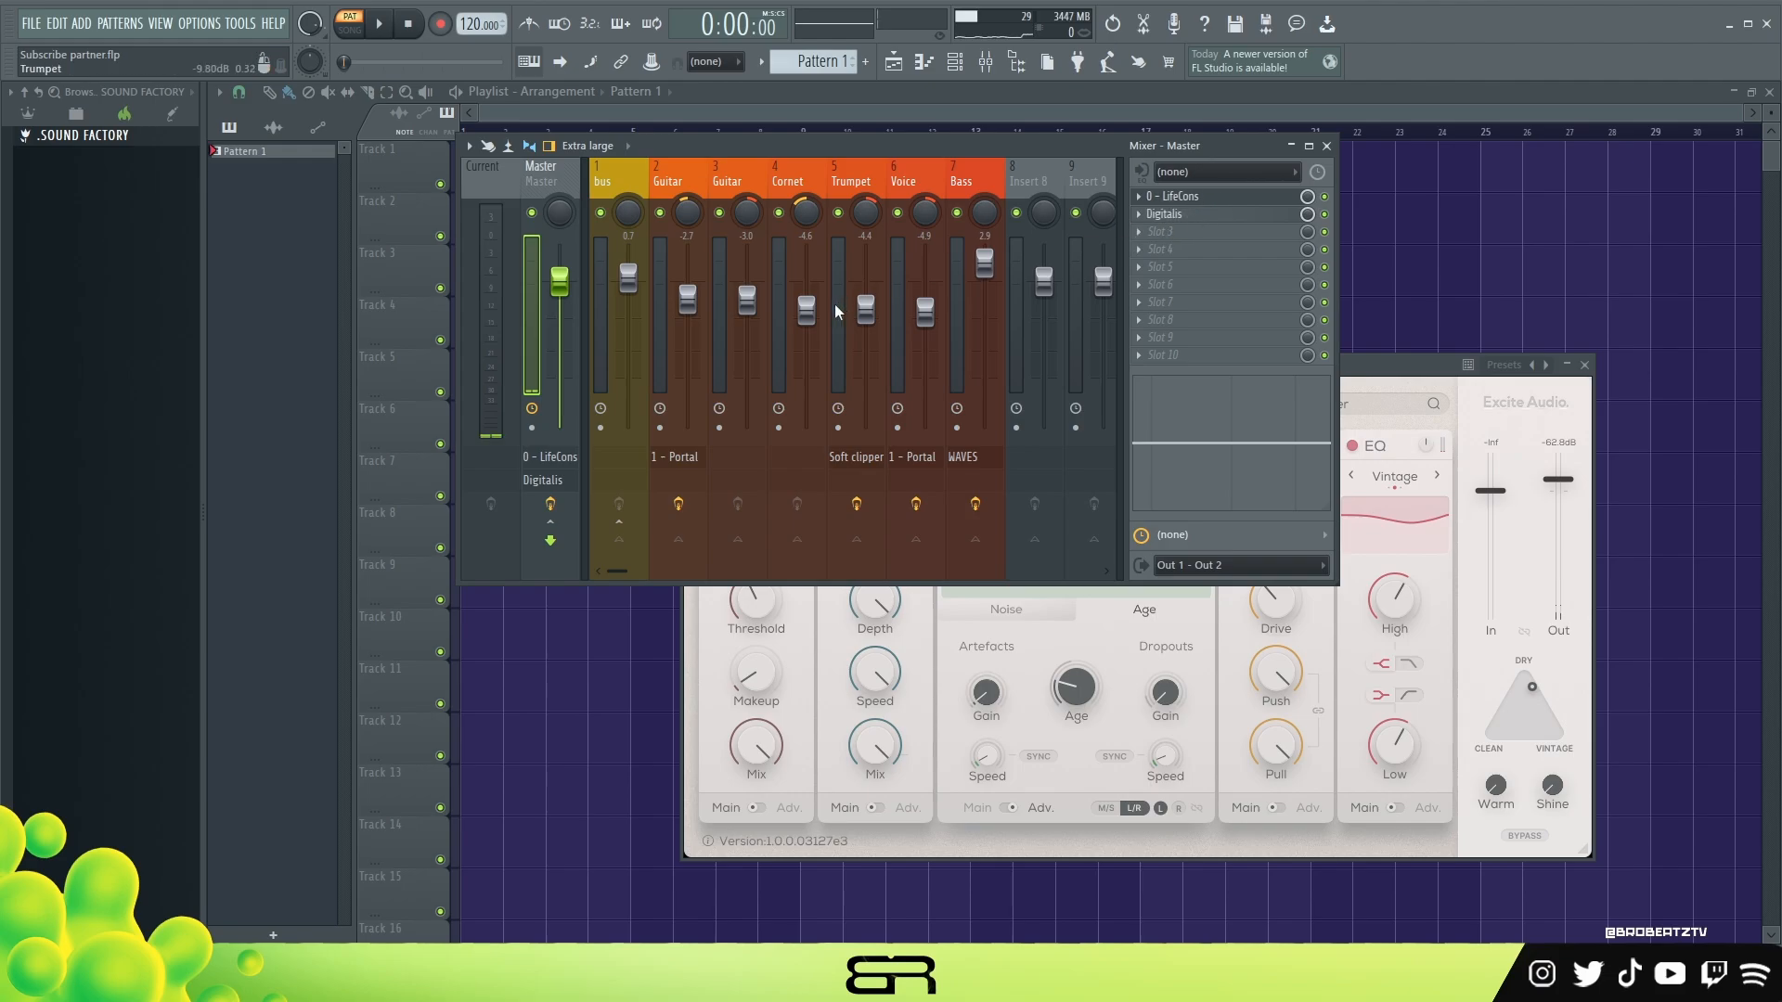
During playback, raise the pitch mix in Digitalis on the Master track to 100 and return it to 39.
{"action": "double_click", "coordinate": [1327, 214]}
{"action": "key", "text": "space"}
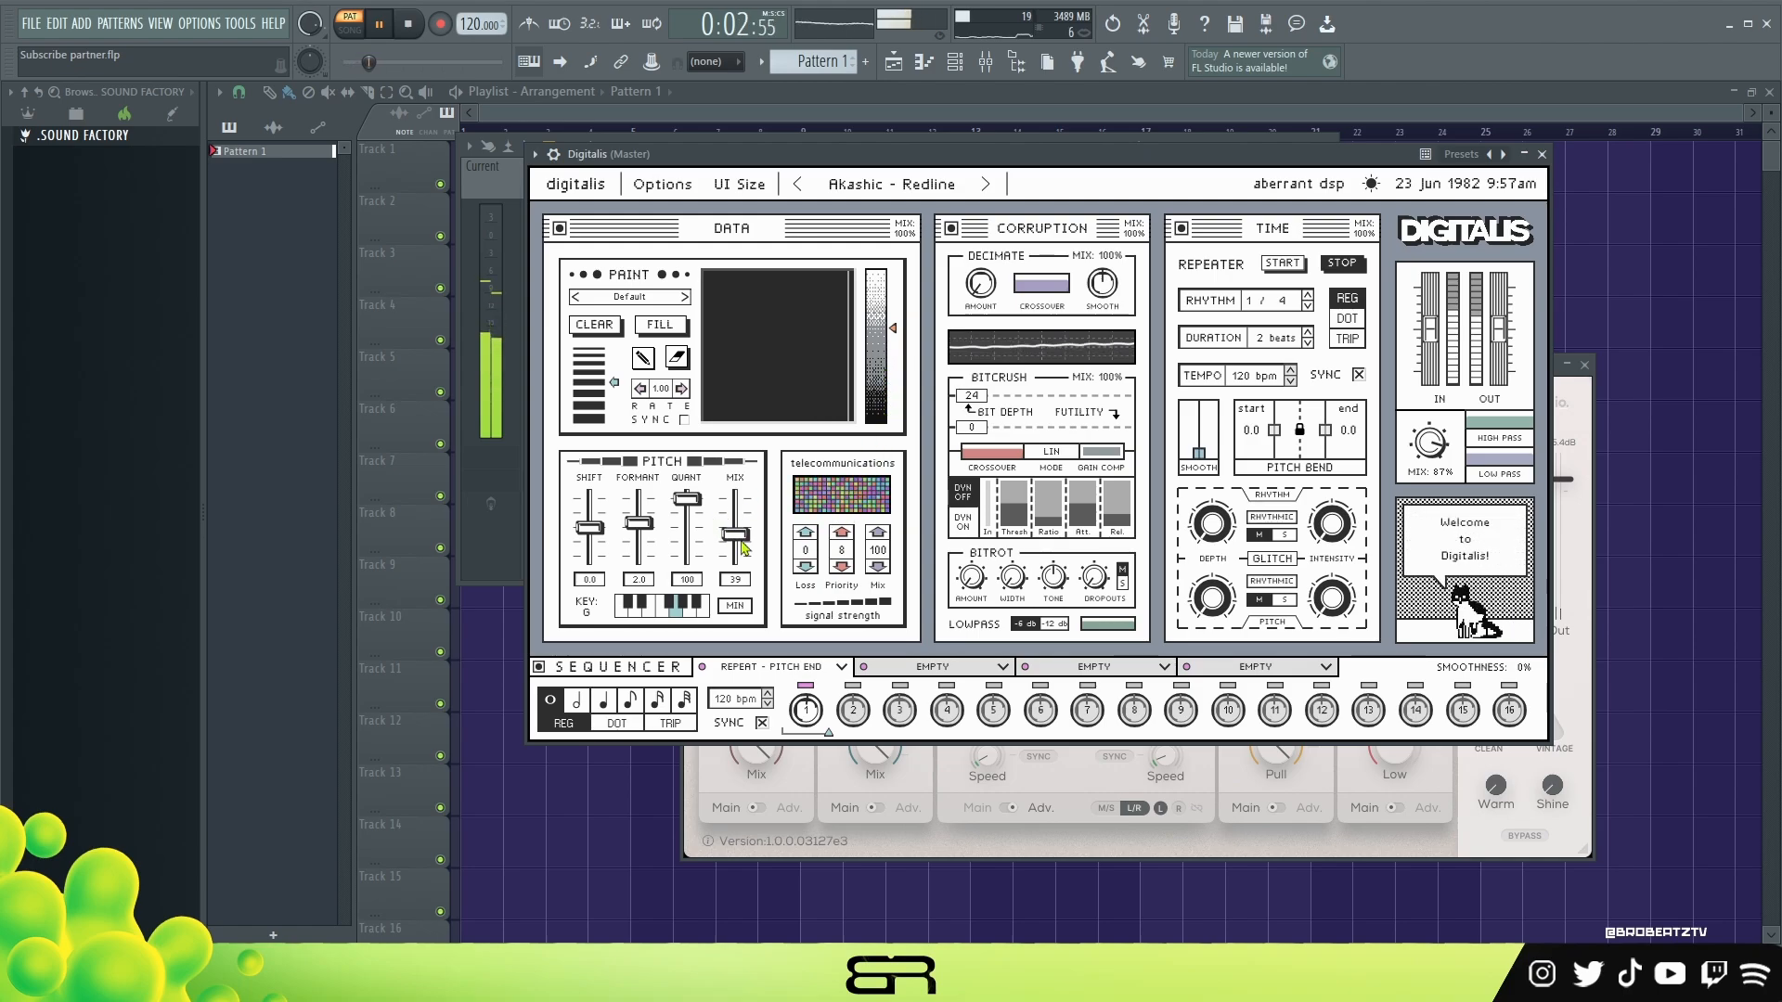
{"action": "left_click_drag", "start_coordinate": [742, 548], "coordinate": [749, 504]}
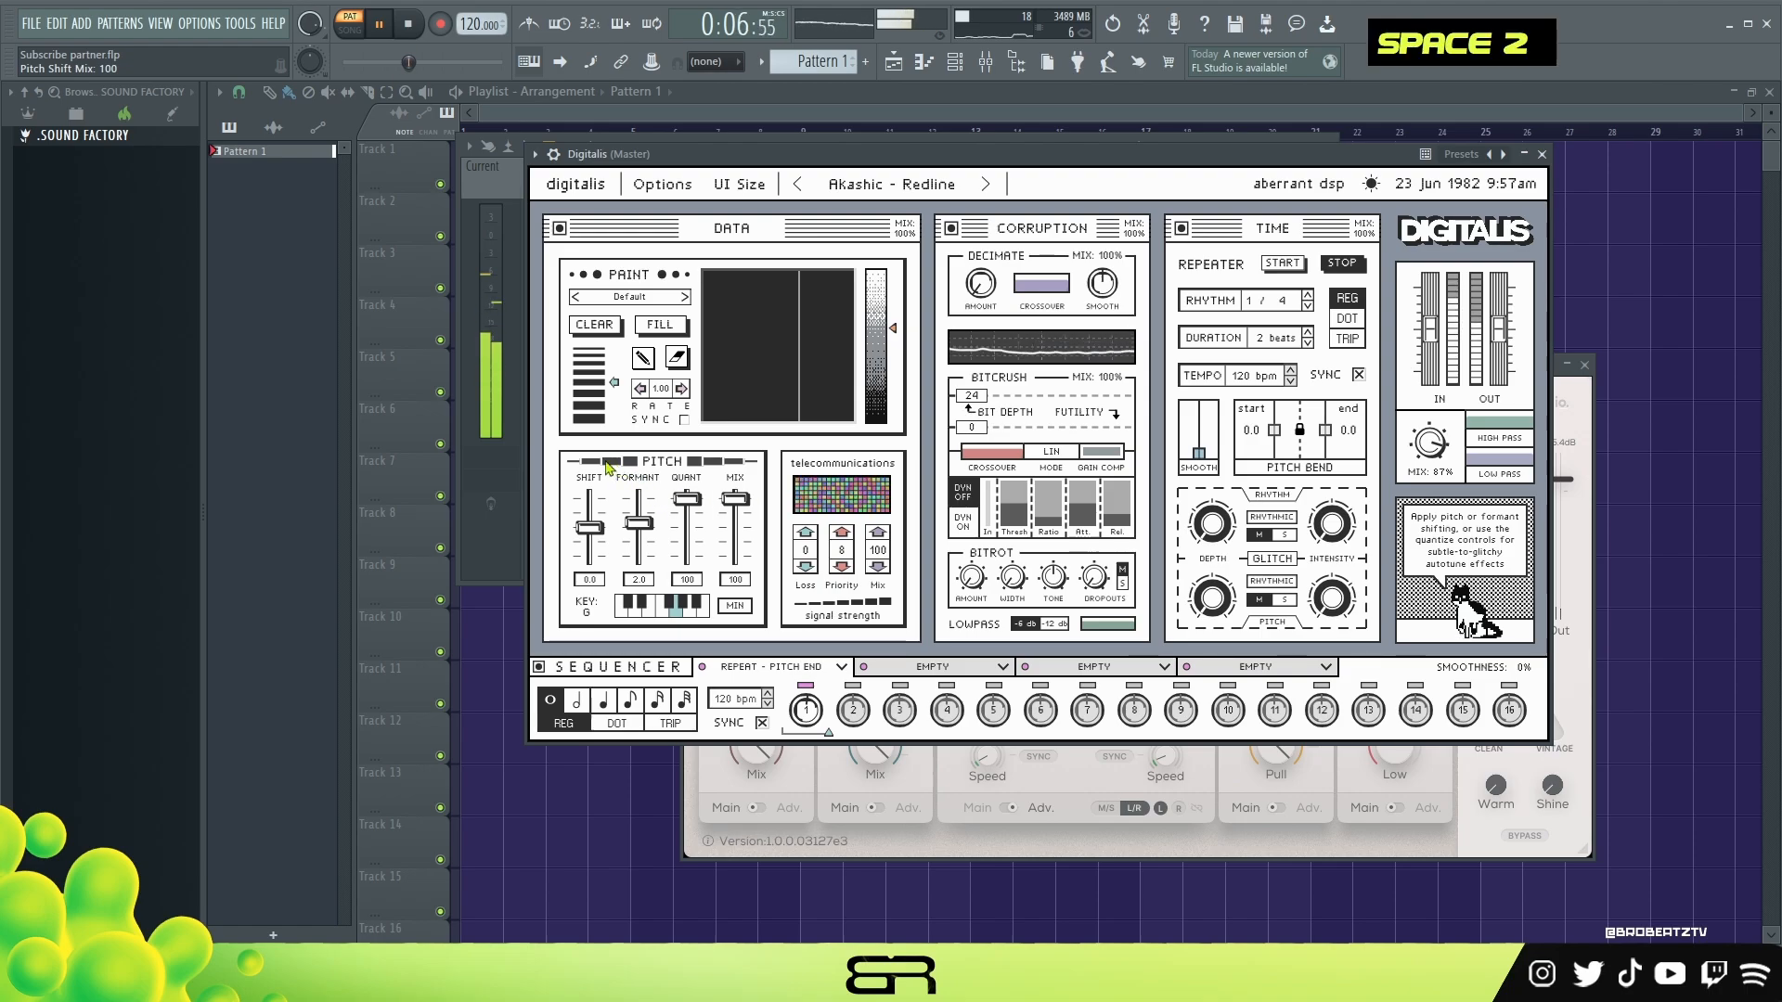
{"action": "left_click_drag", "start_coordinate": [735, 499], "coordinate": [735, 540]}
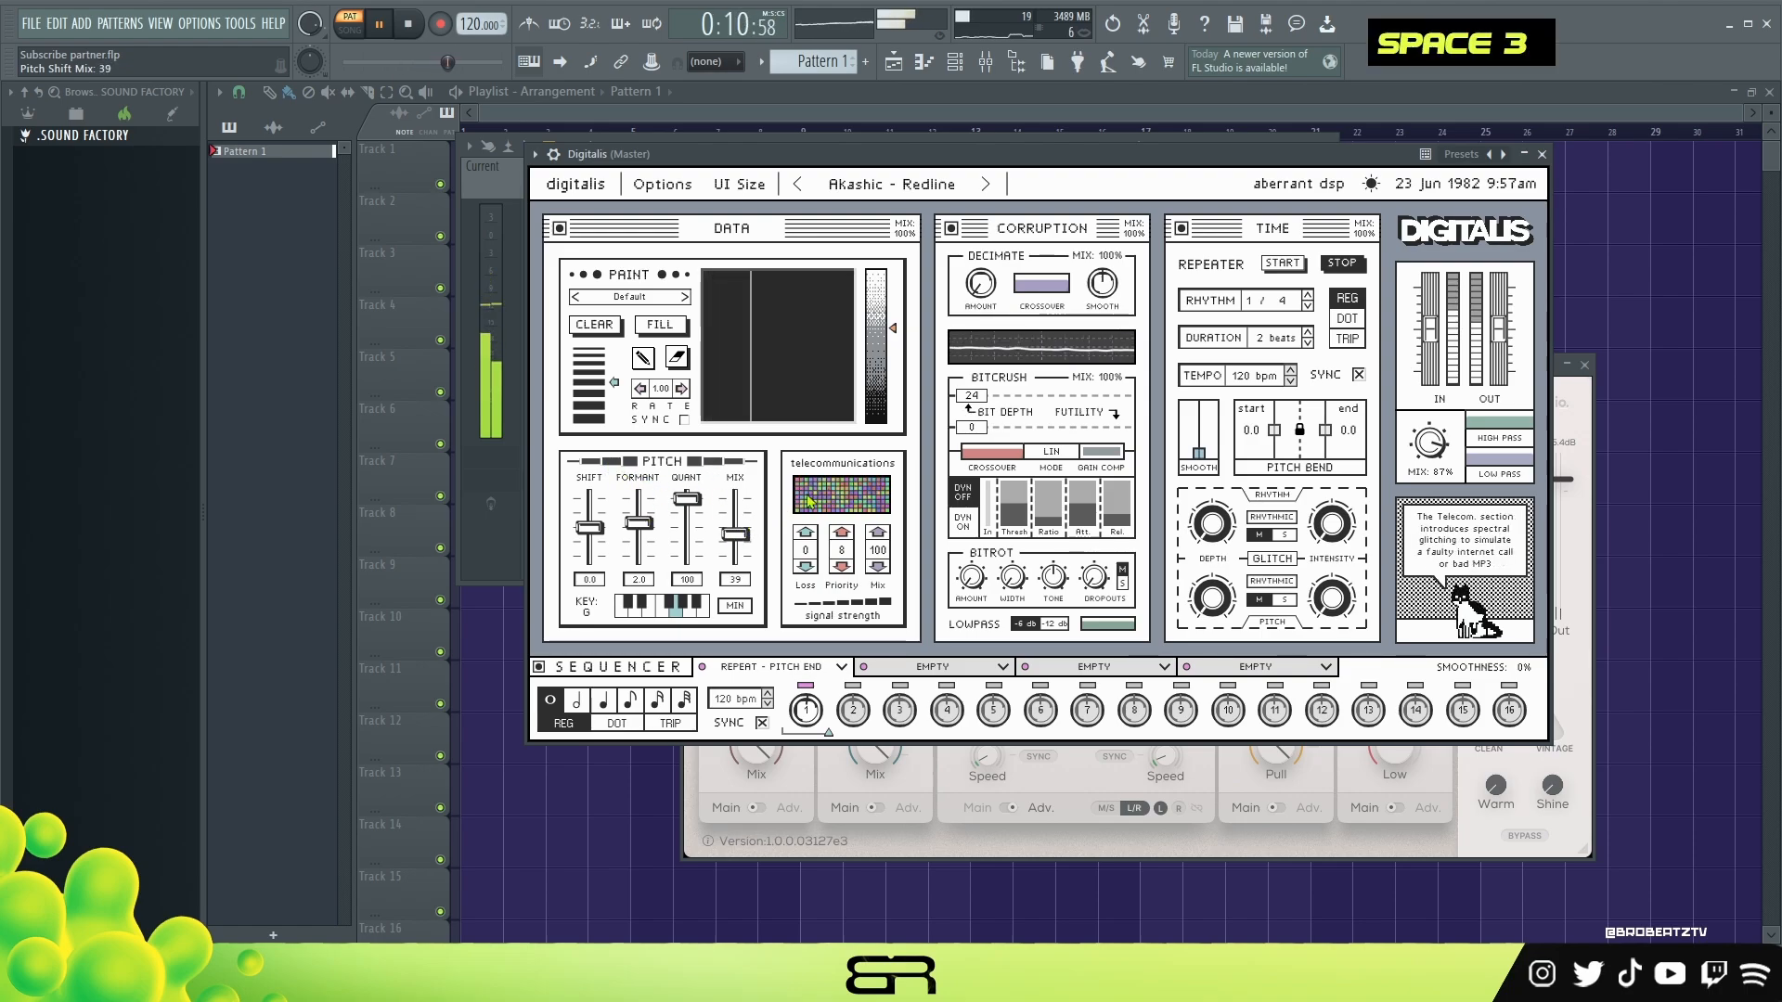
{"action": "key", "text": "space"}
{"action": "left_click", "coordinate": [1541, 154]}
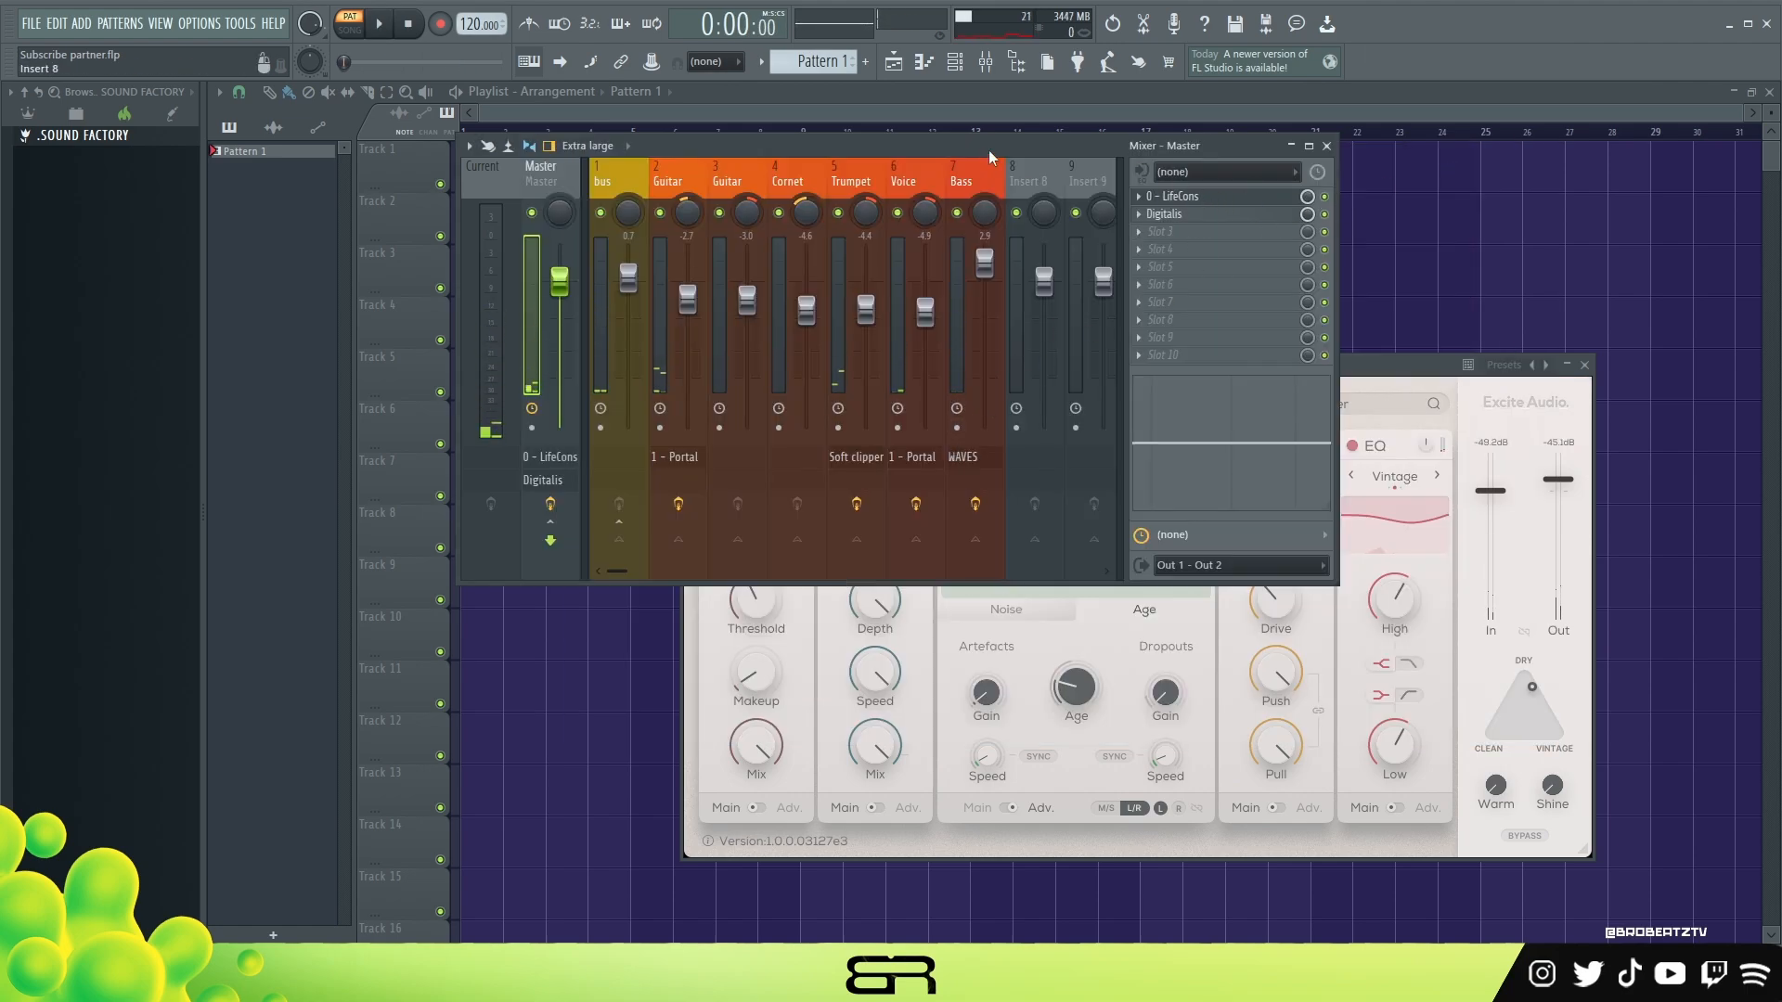
Play back the full mix with the Master's LifeCons effect in view and close the effect.
{"action": "key", "text": "space"}
{"action": "left_click_drag", "start_coordinate": [1384, 366], "coordinate": [1331, 225]}
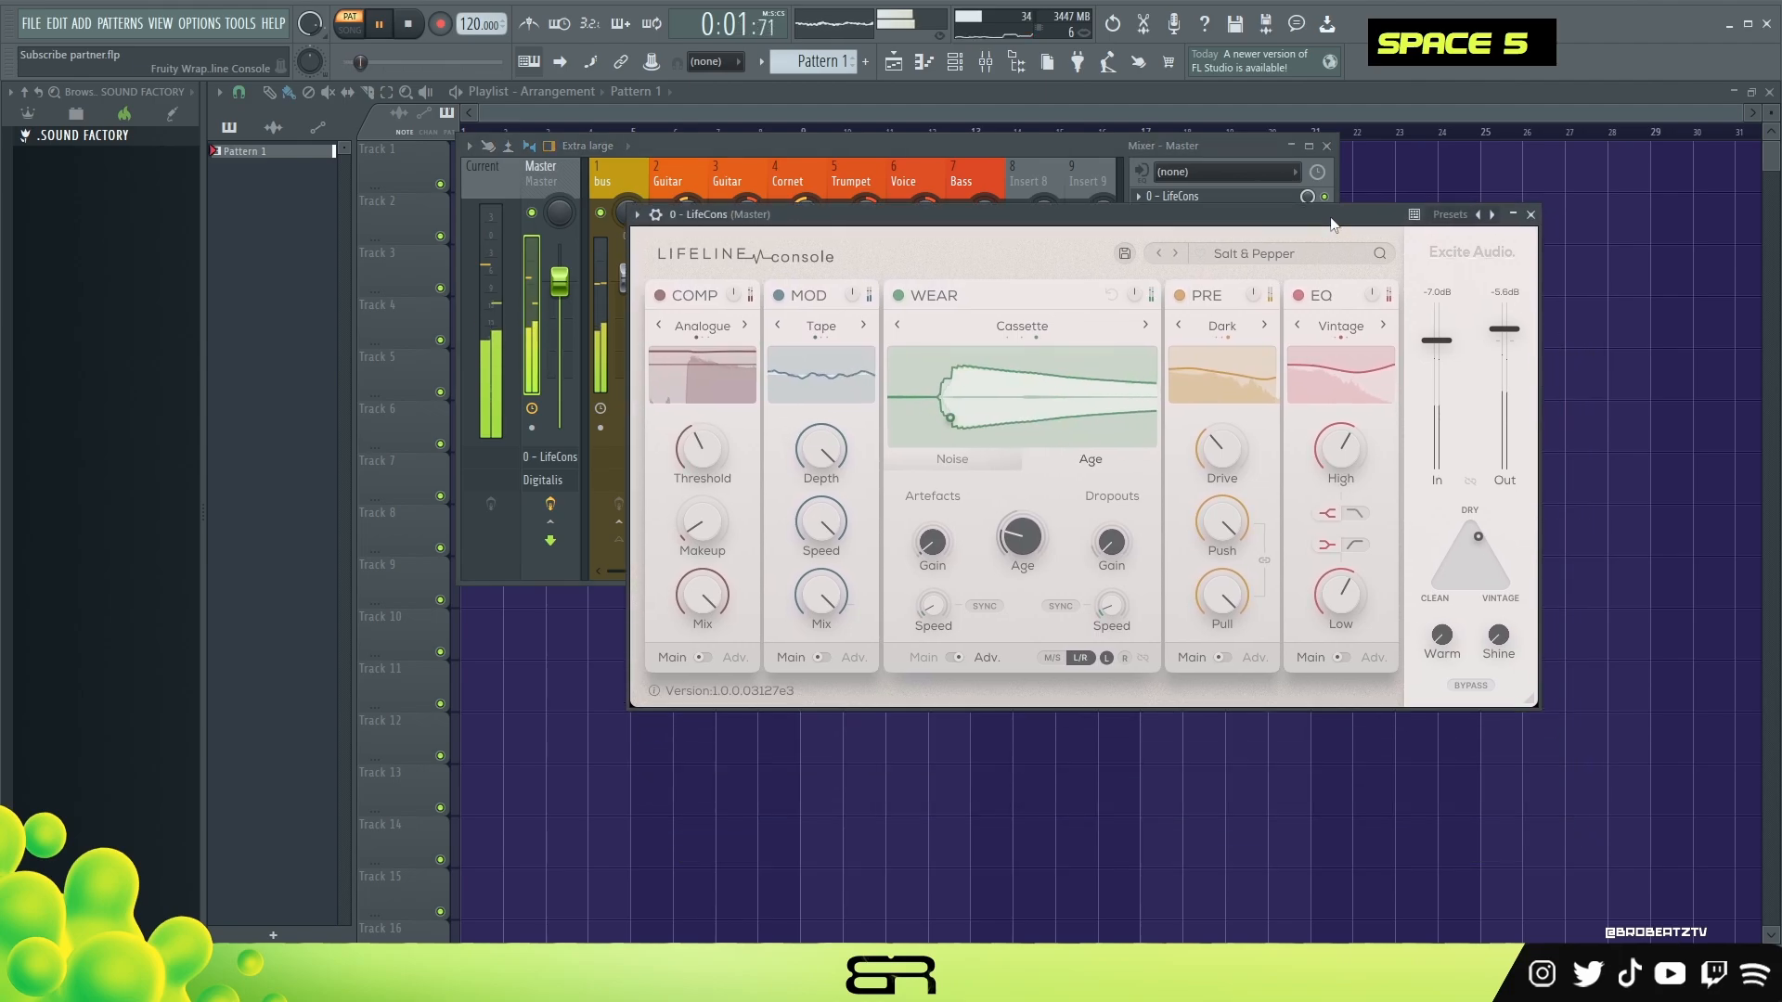
{"action": "left_click", "coordinate": [1530, 215]}
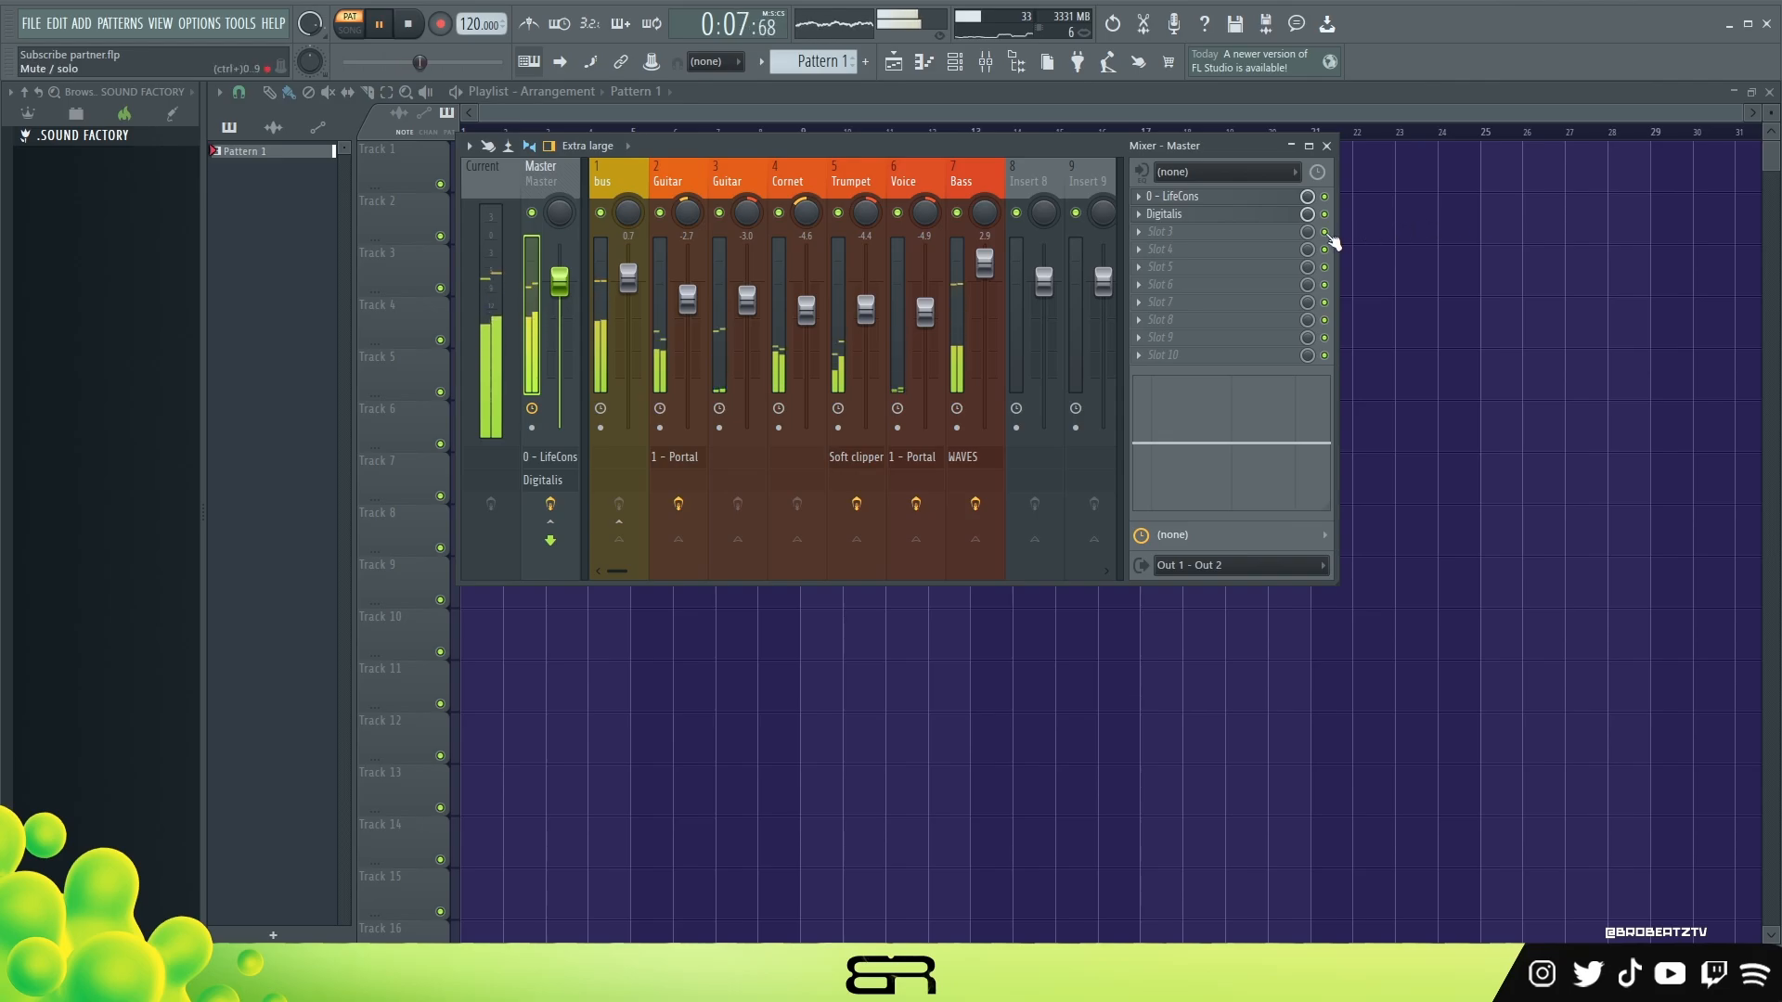
{"action": "key", "text": "space"}
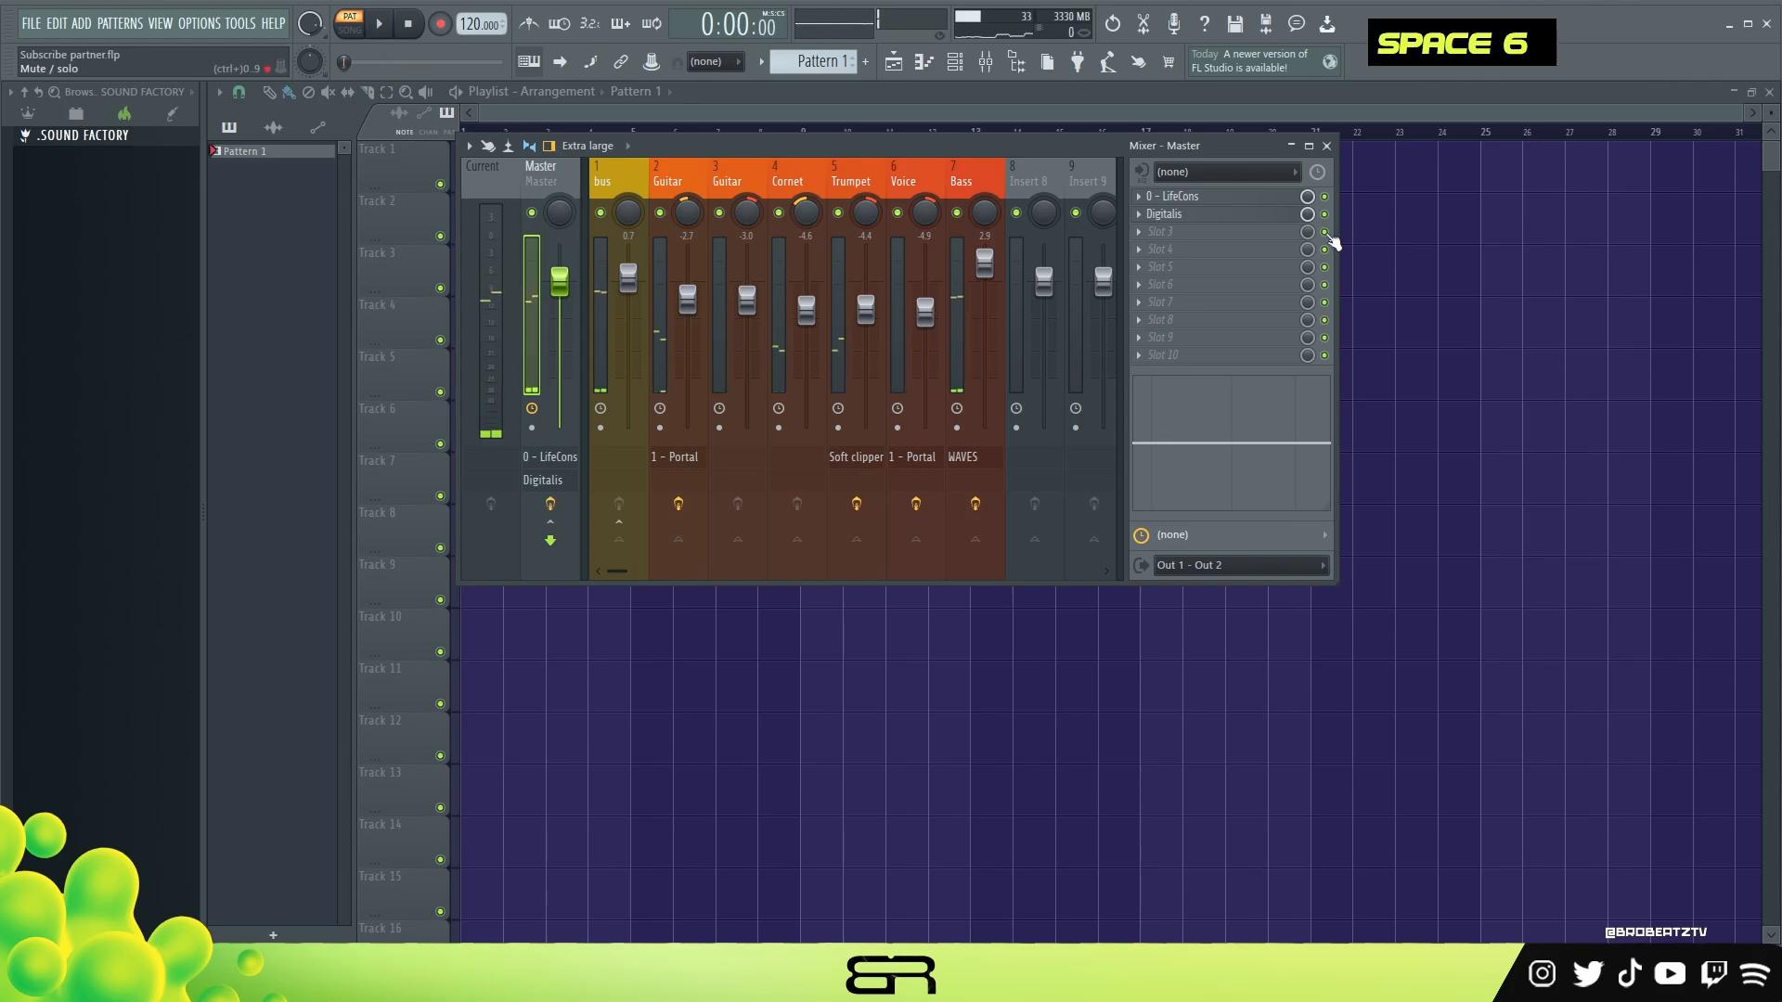